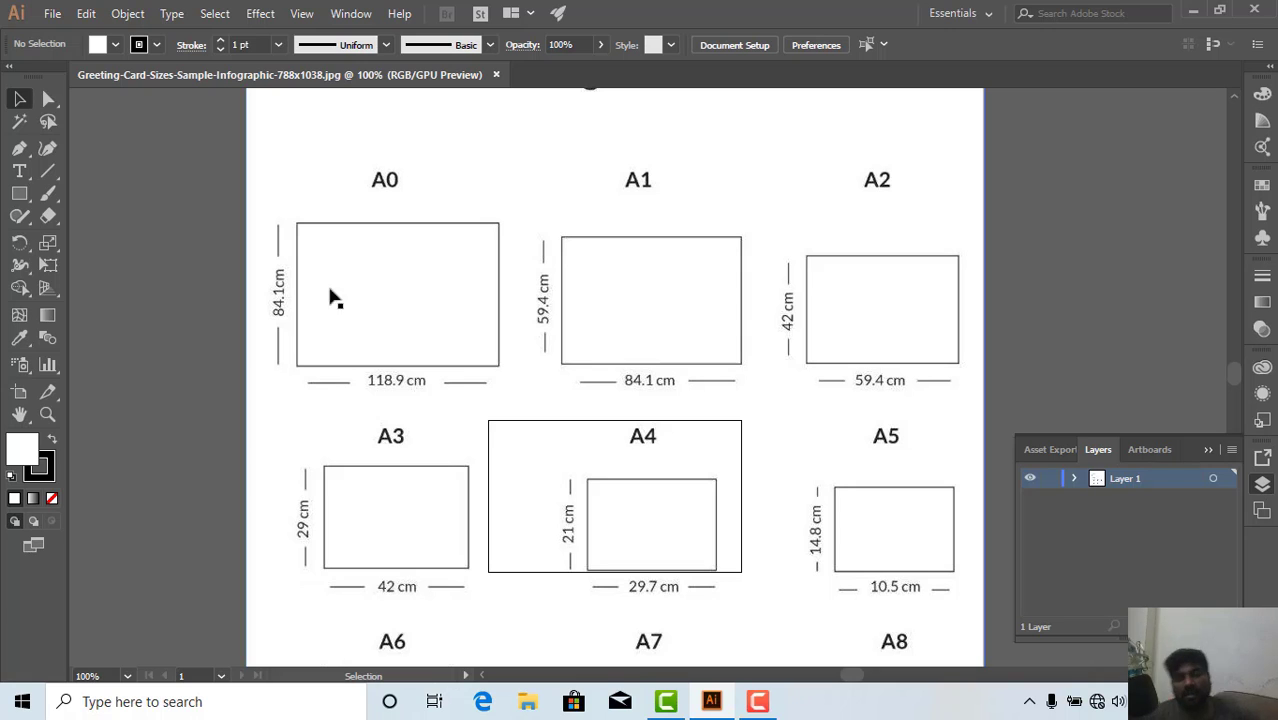
Create a new landscape CMYK document 42 cm wide and 29 cm high with one artboard.
click(50, 18)
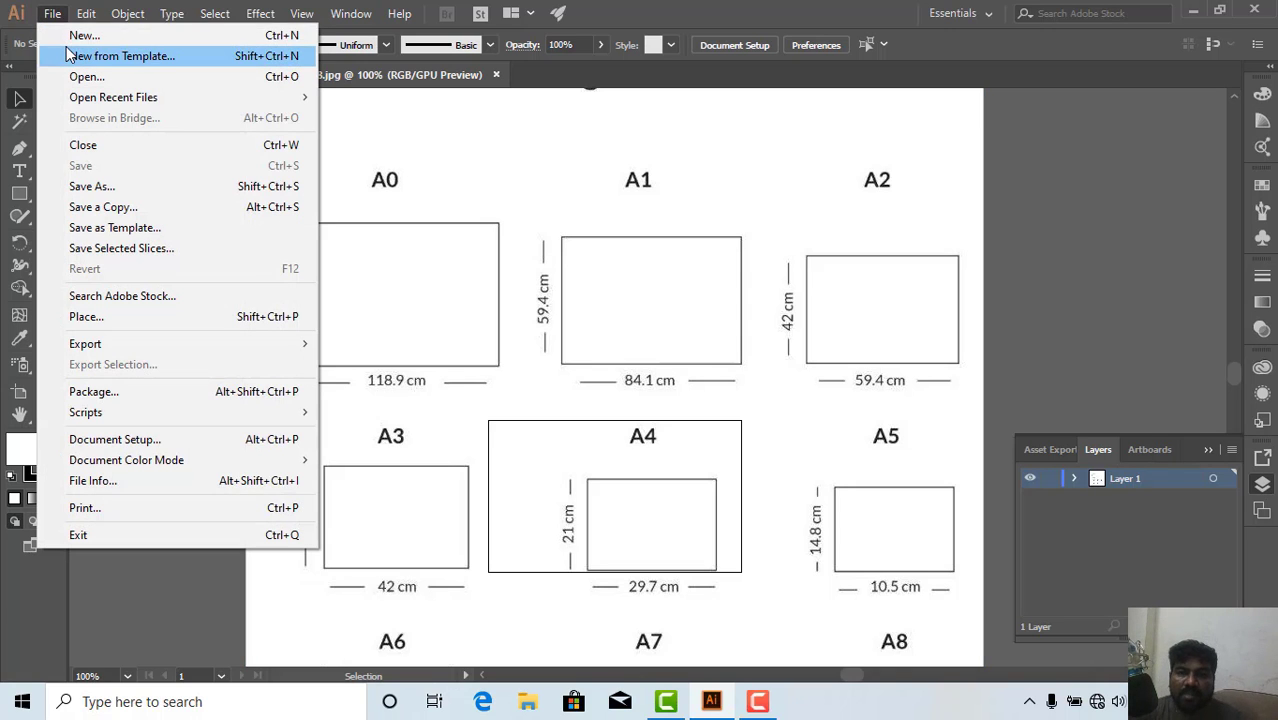
click(74, 41)
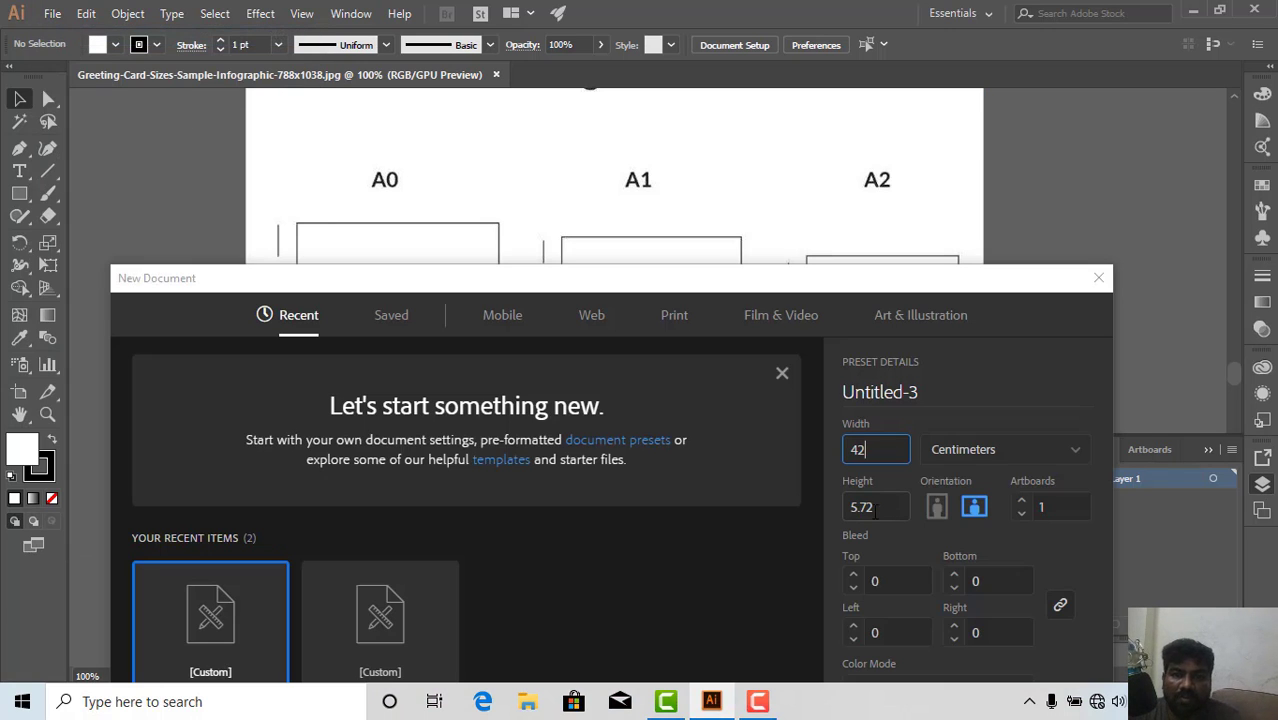
drag(877, 511, 829, 510)
text(2)
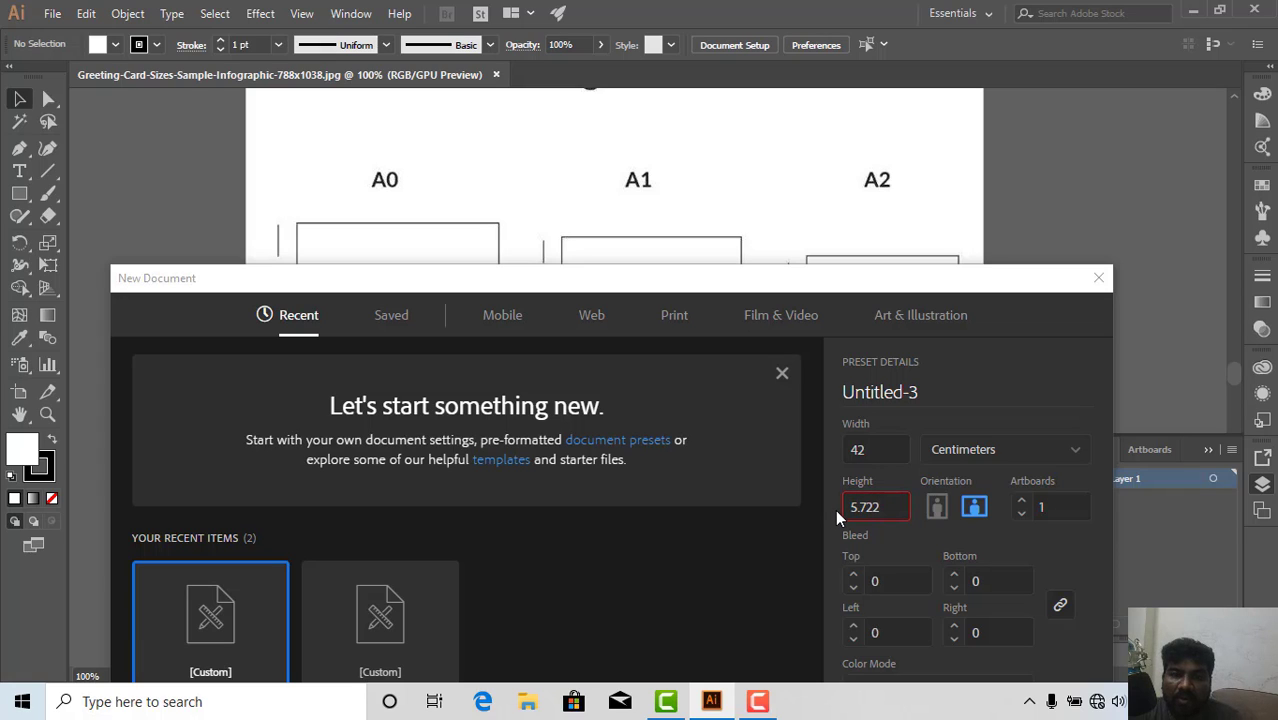
text(9)
drag(770, 285, 750, 92)
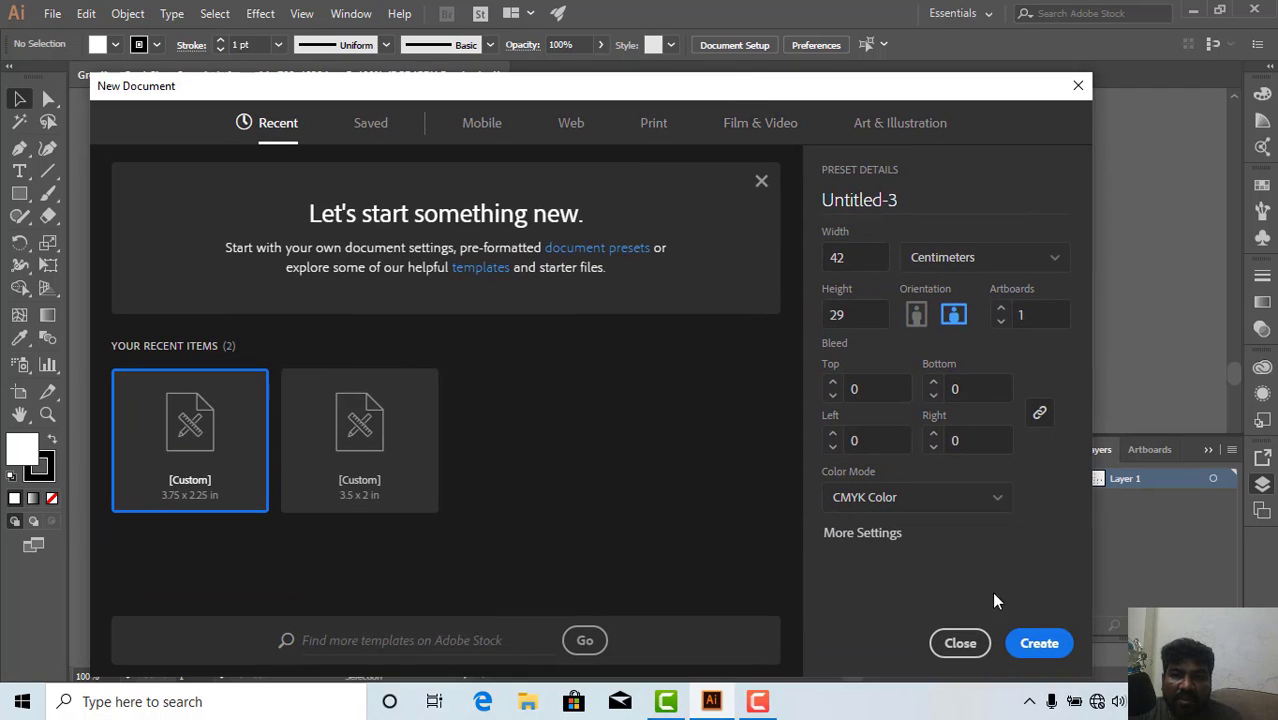
click(1022, 645)
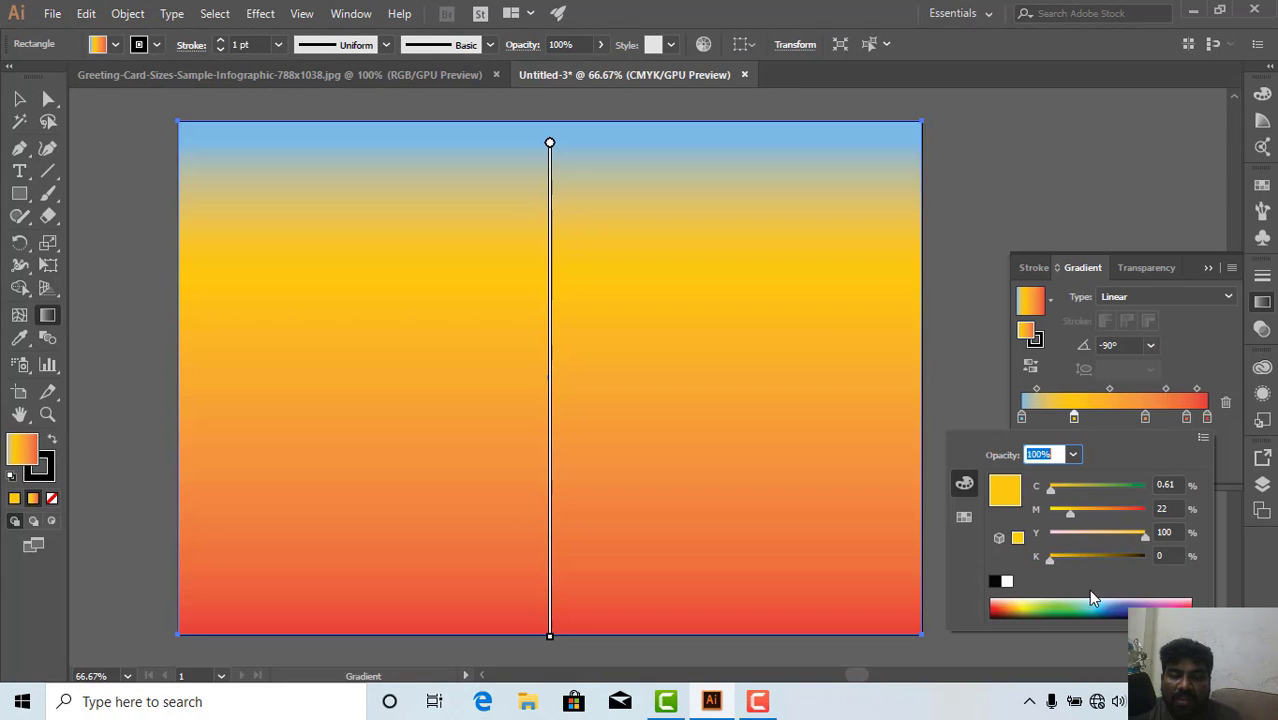
Recolour the background gradient's yellow stop to blue (about C100 M93 Y9 K3) and its orange stop to dark indigo (about C100 M99 Y24 K41).
click(1118, 604)
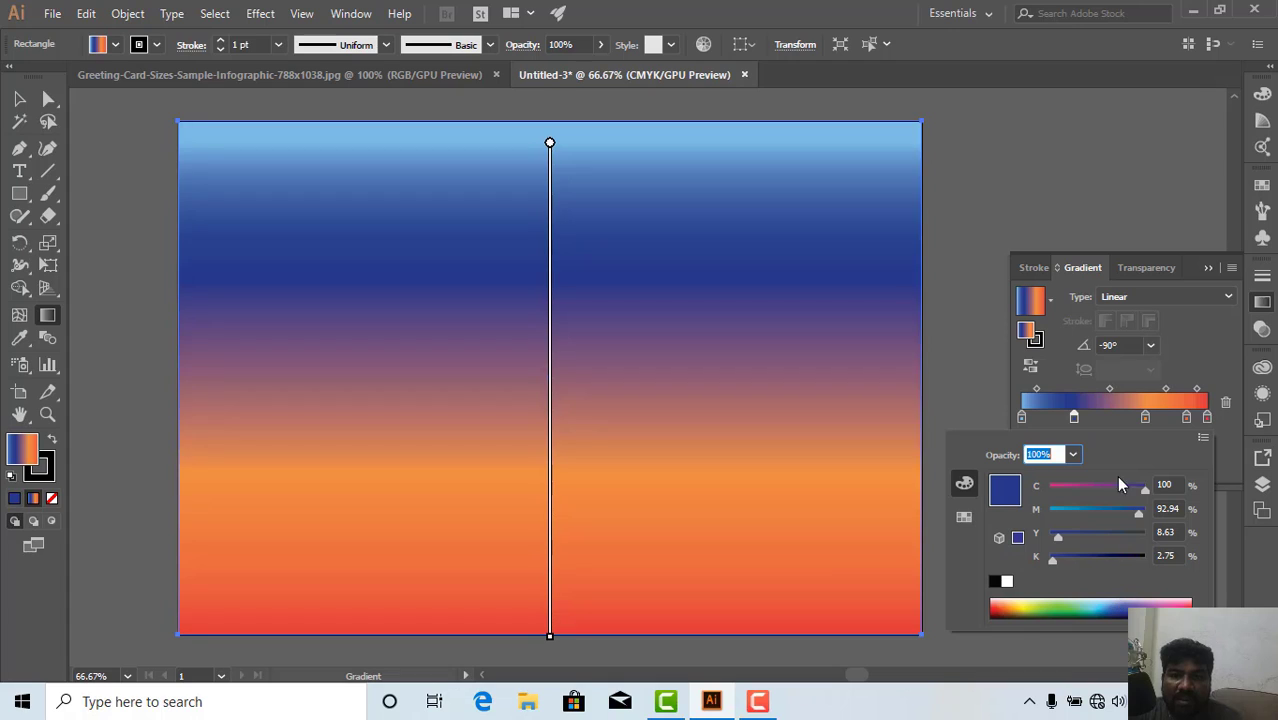
click(1150, 425)
click(1146, 419)
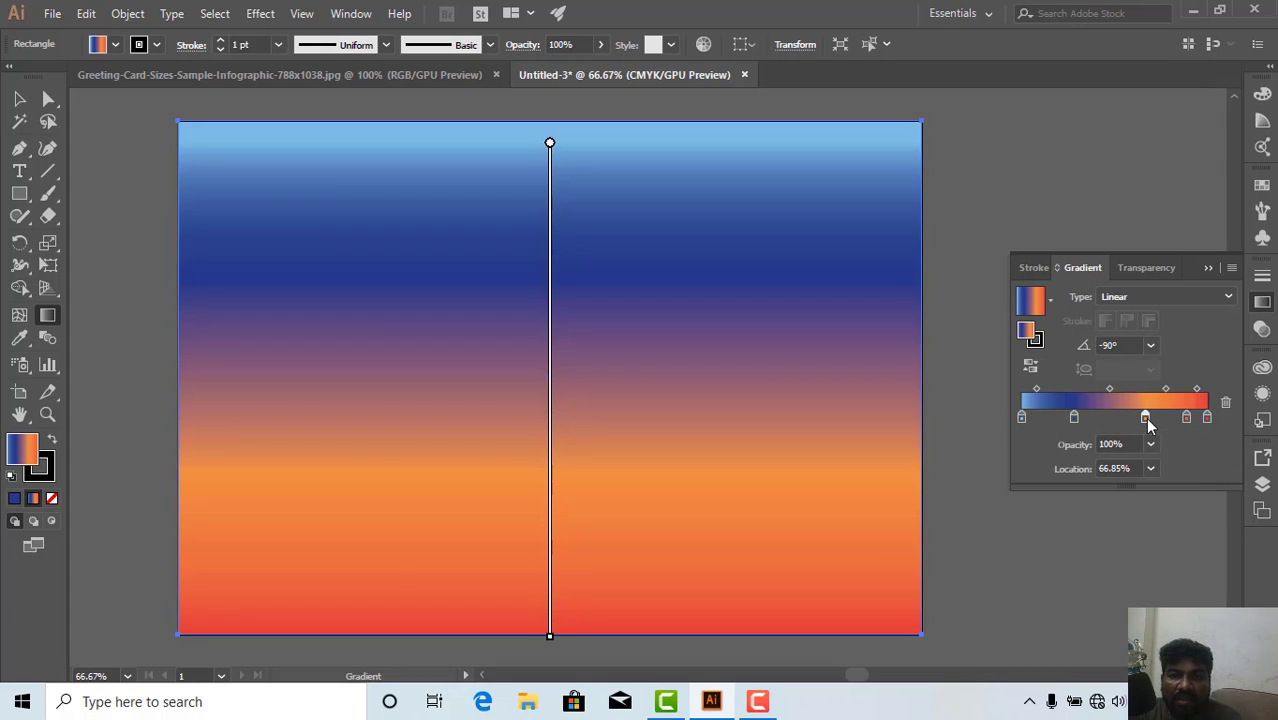
double_click(1146, 420)
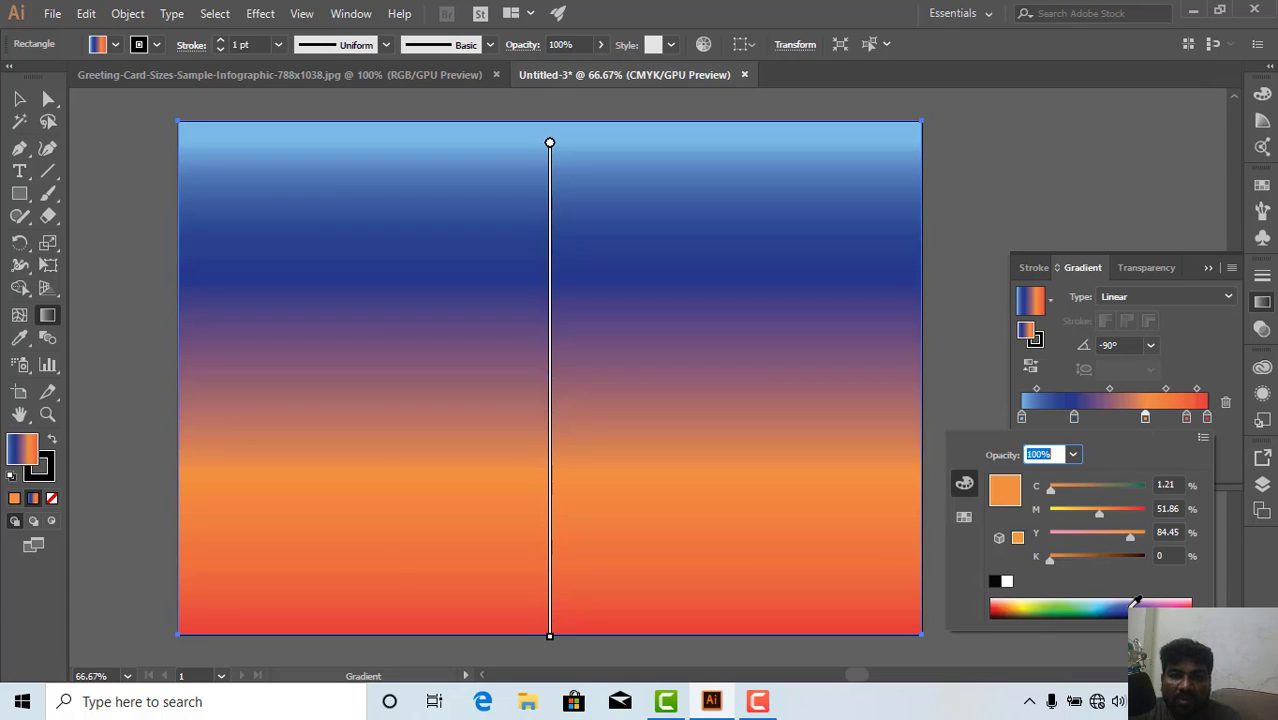
click(1129, 612)
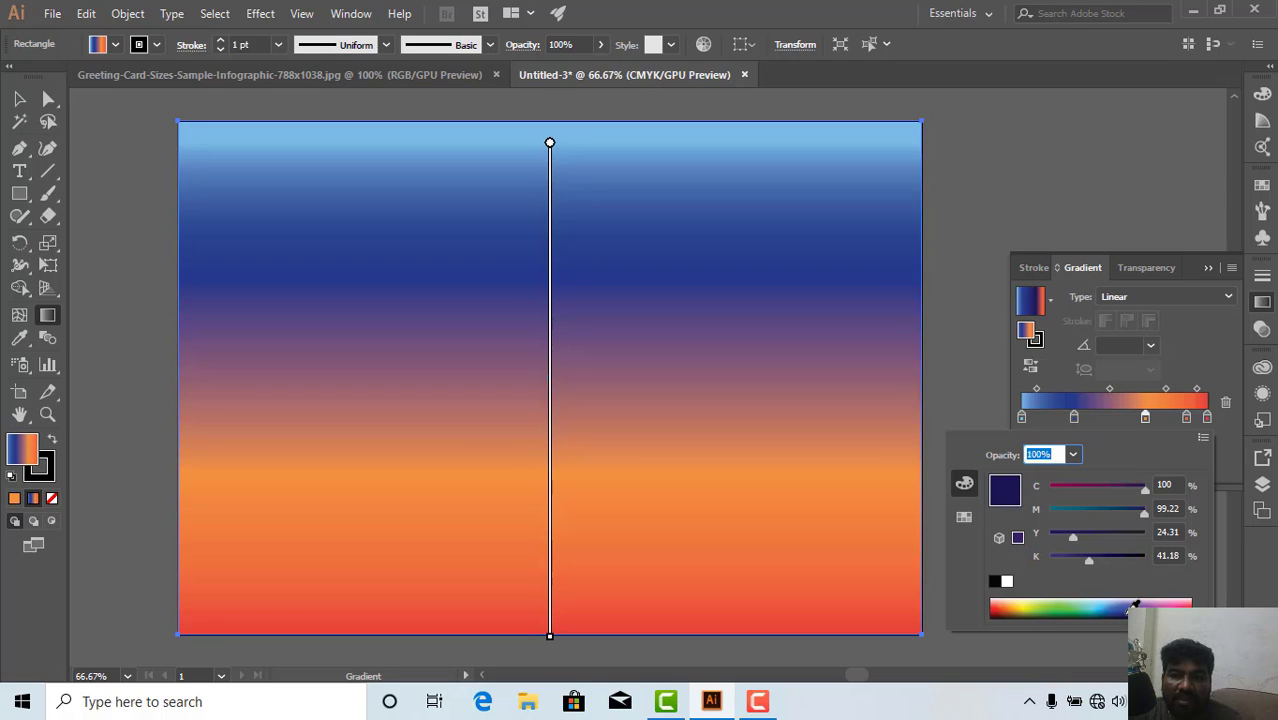
Recolour the gradient's last two stops to dark navy (about C98 M94 Y34 K58) and near-black navy (about C89 M84 Y51 K71).
click(1187, 419)
double_click(1188, 419)
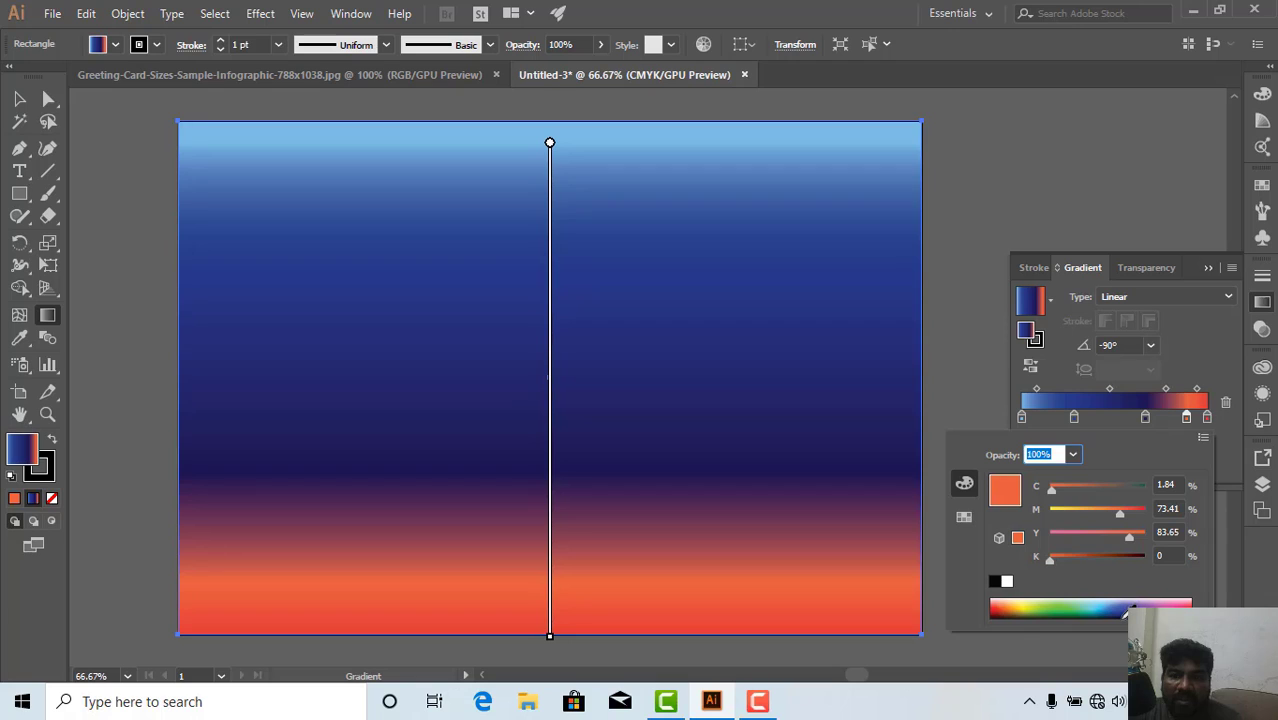
click(1134, 608)
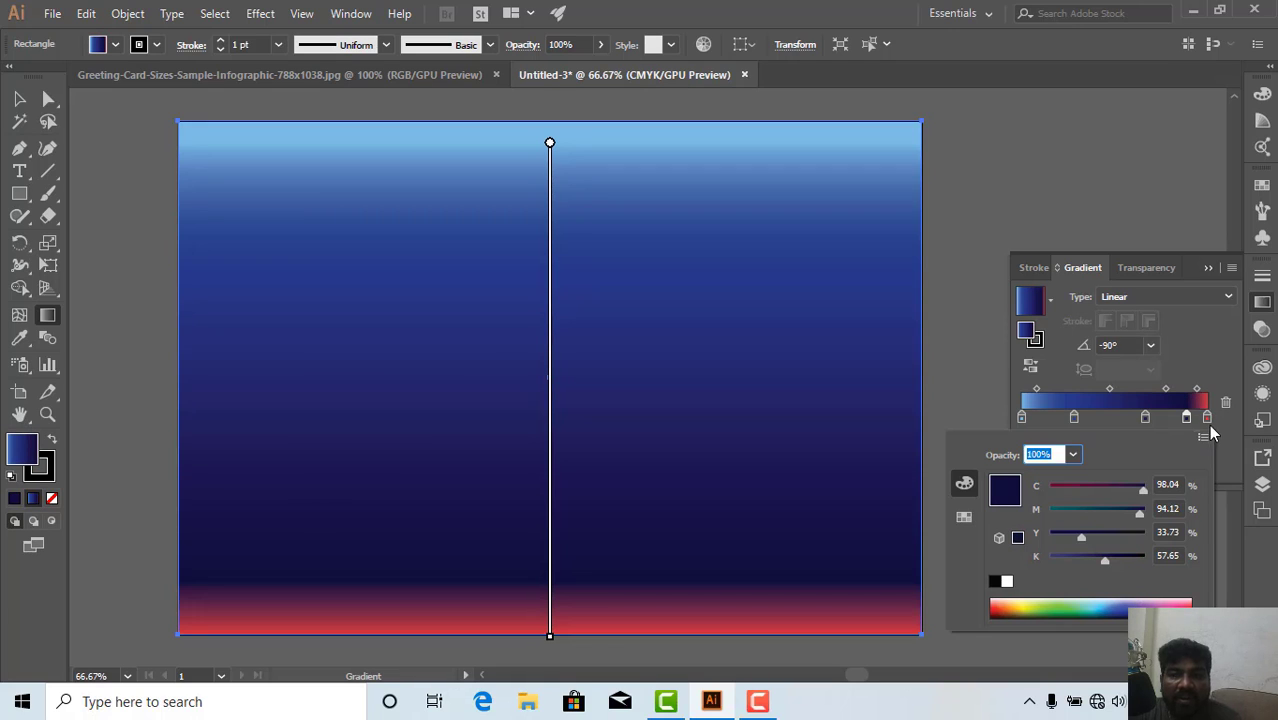
click(1207, 418)
double_click(1207, 418)
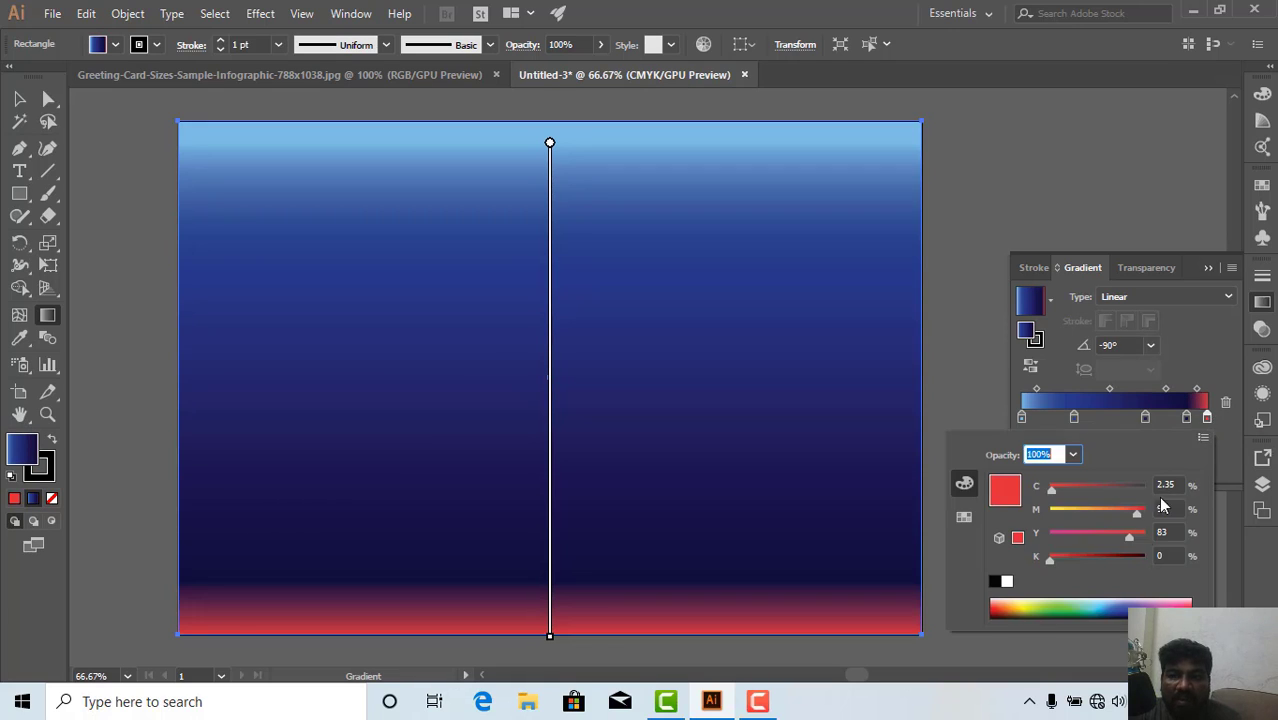
click(1128, 611)
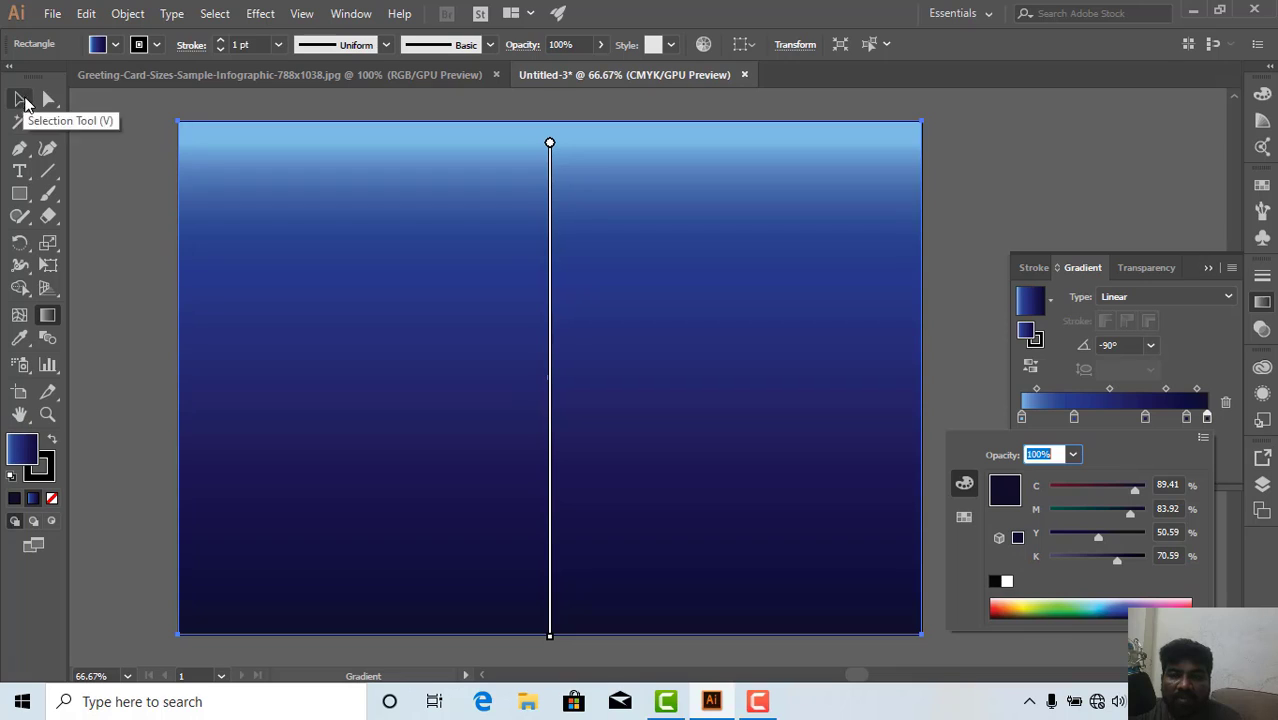
Shift the second gradient stop further down the background and the third stop slightly up to smooth the blue transition.
click(550, 142)
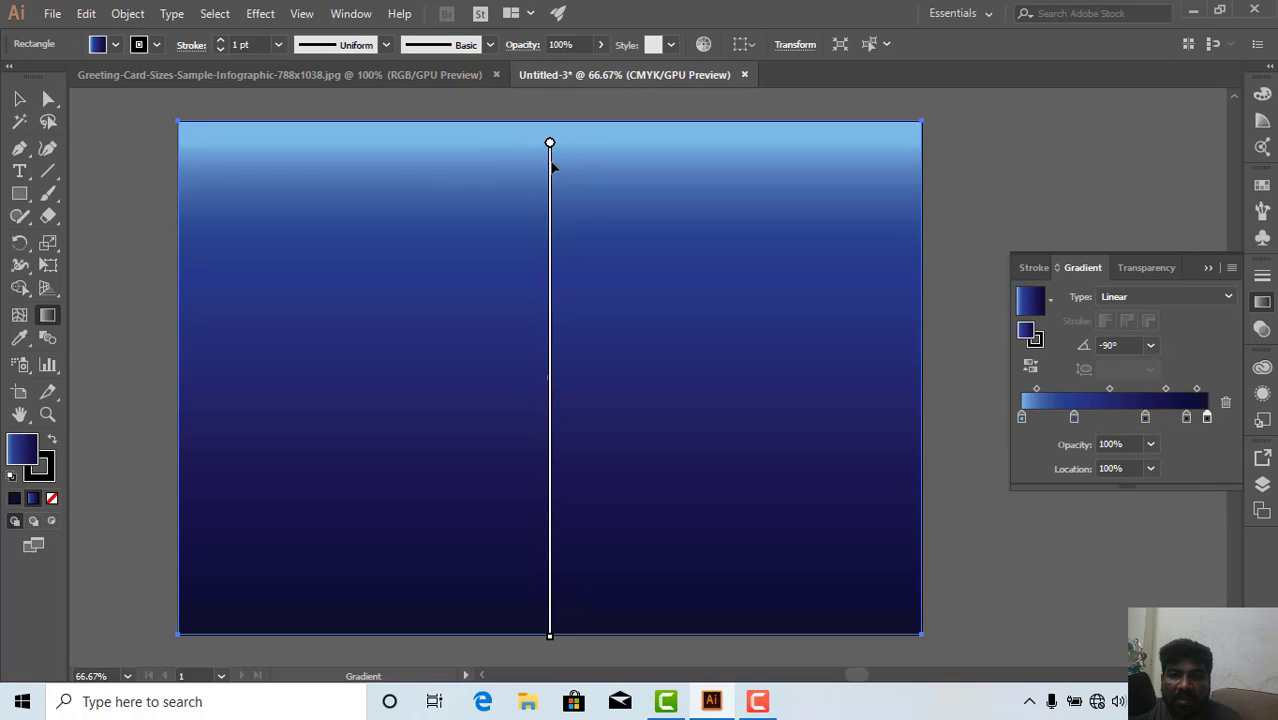
mouse_move(552, 144)
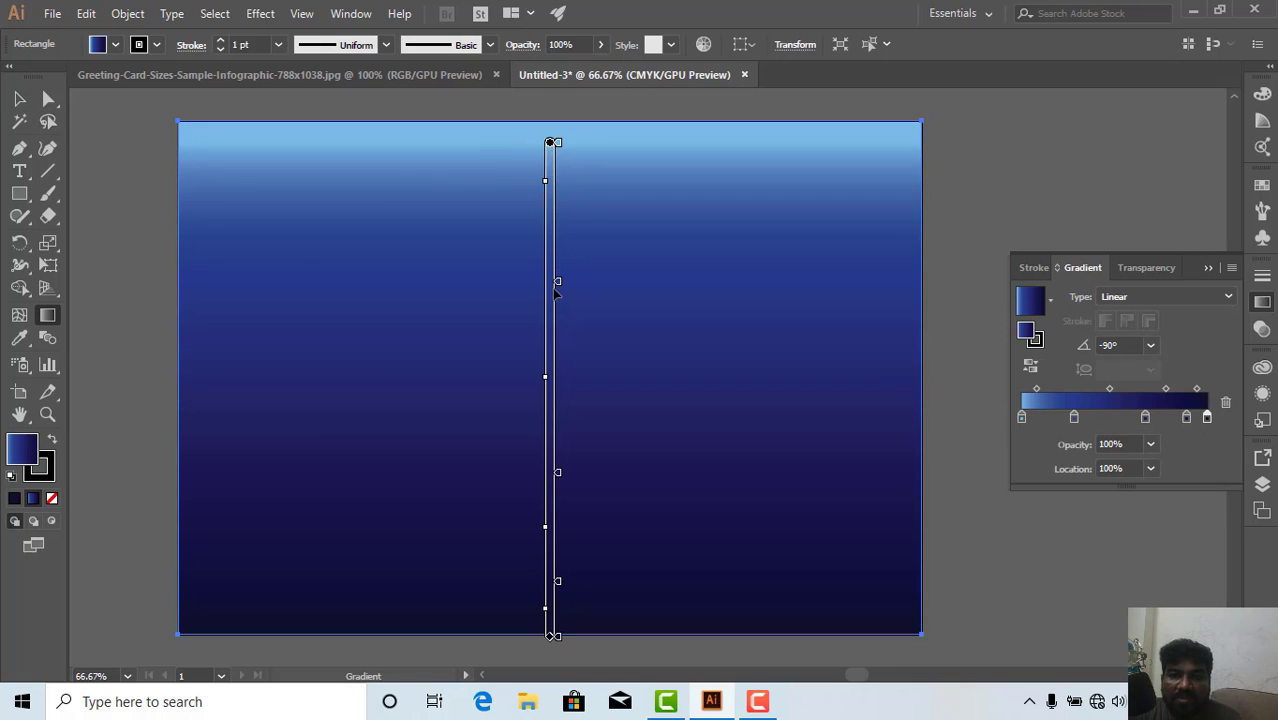
drag(558, 289, 556, 338)
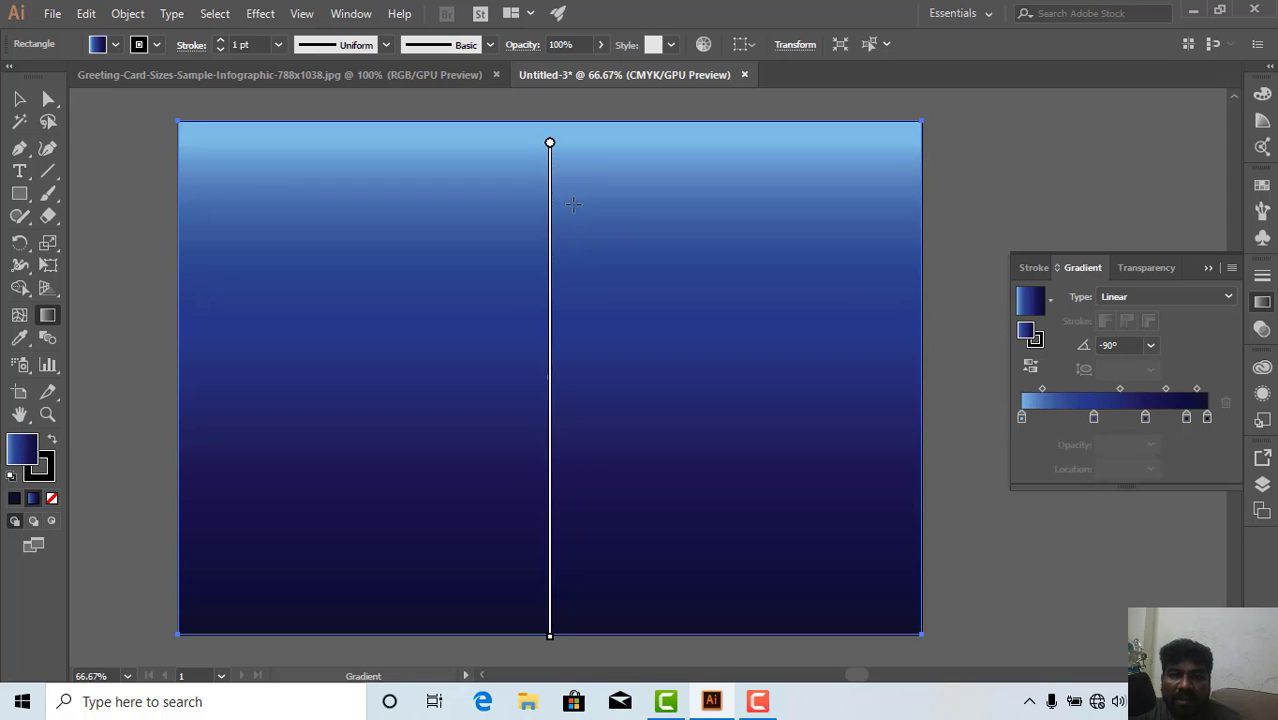
mouse_move(557, 530)
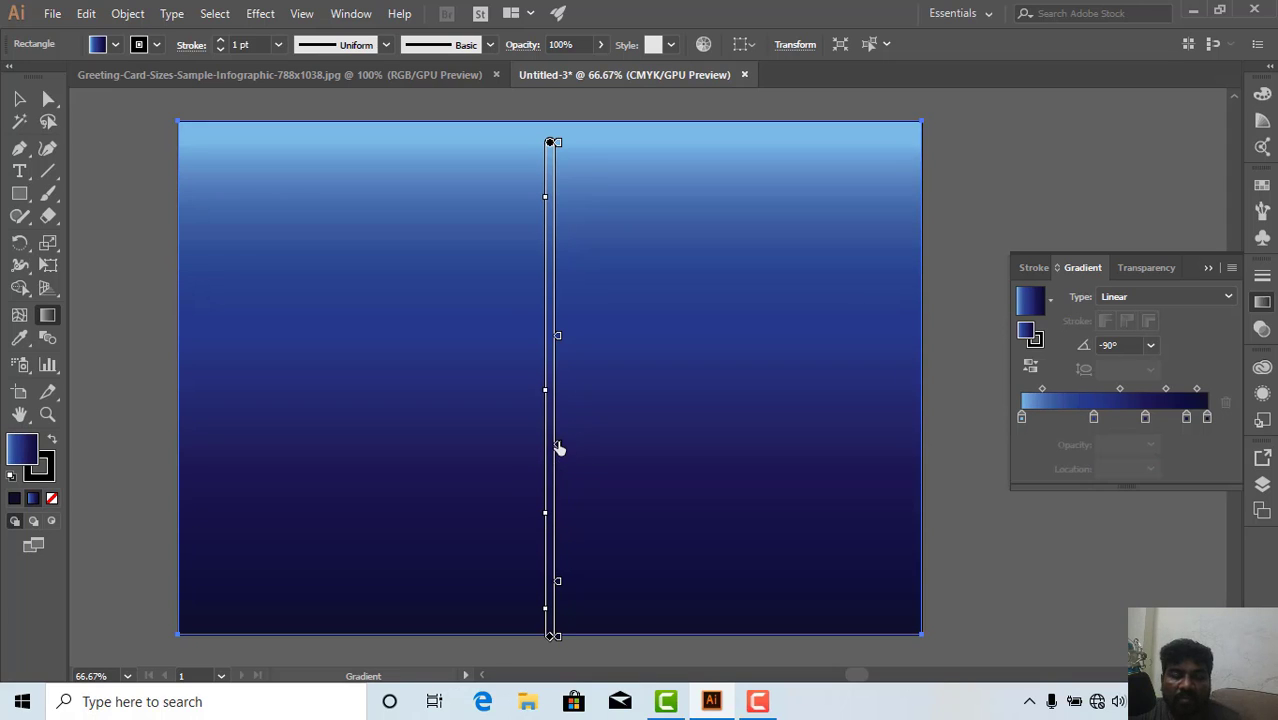
drag(558, 447, 558, 439)
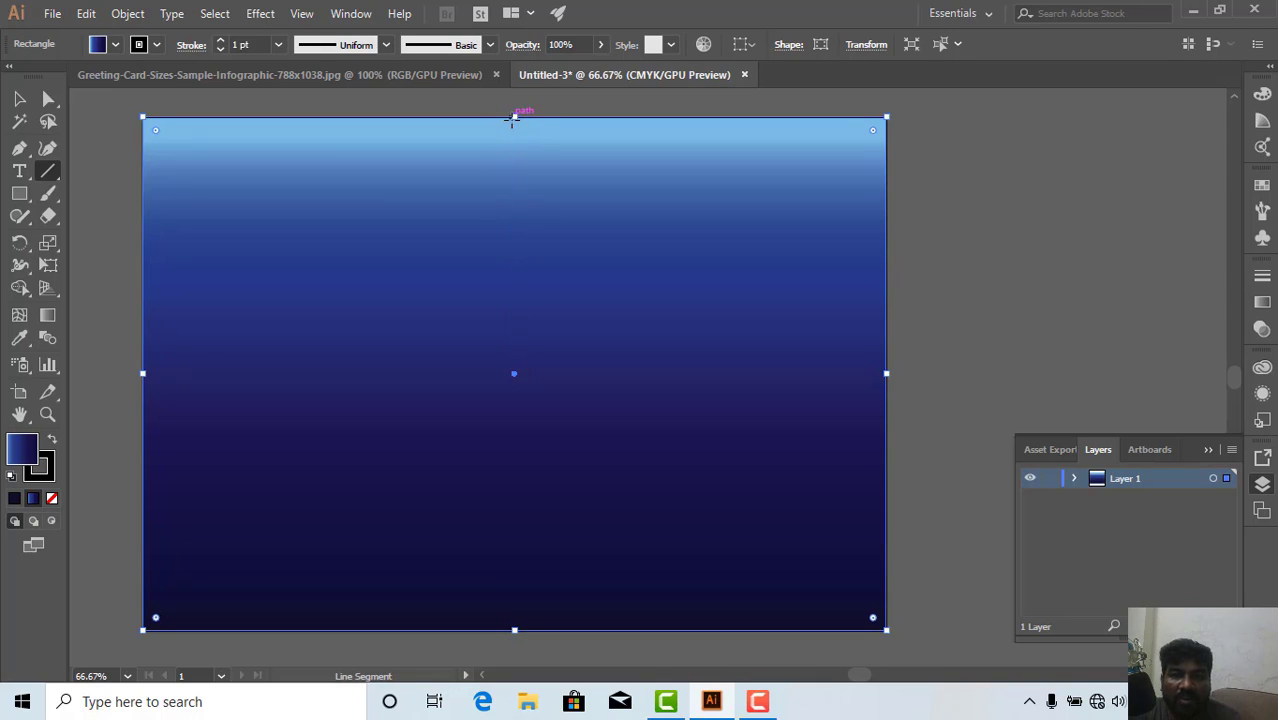
Draw a straight vertical line down the centre of the background rectangle from its upper edge to its lower edge.
drag(514, 118, 500, 628)
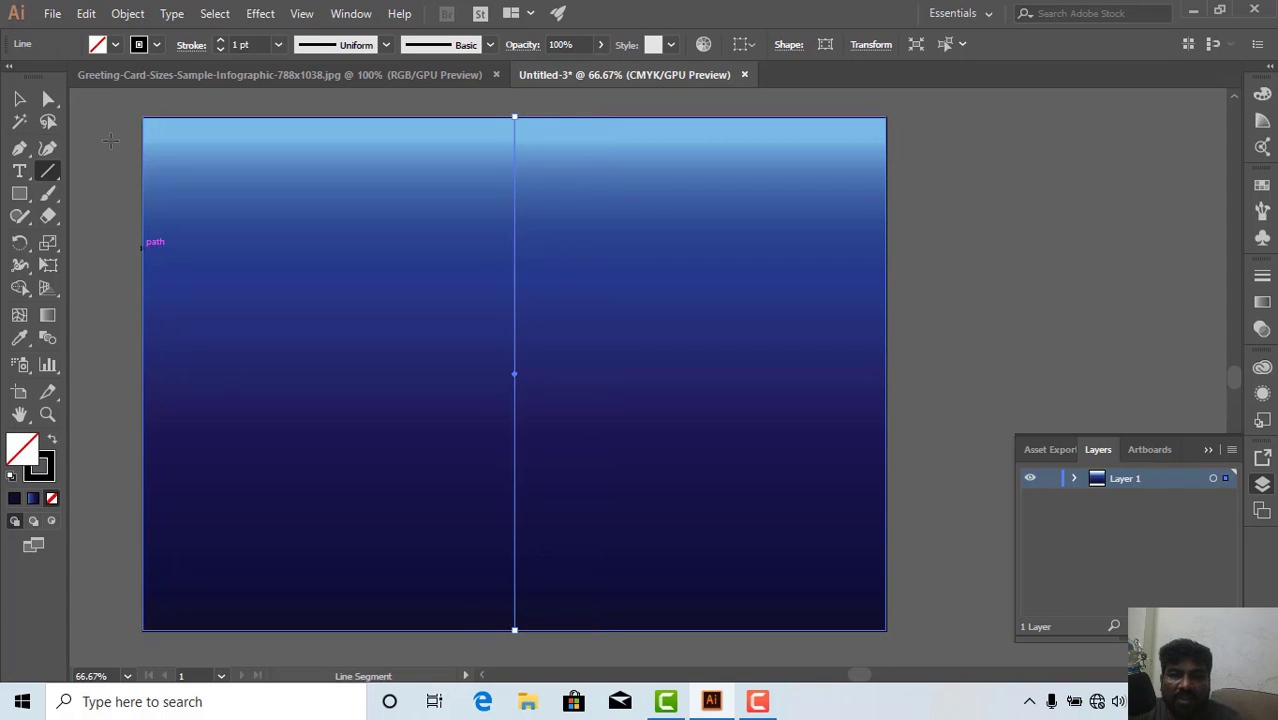
key(v)
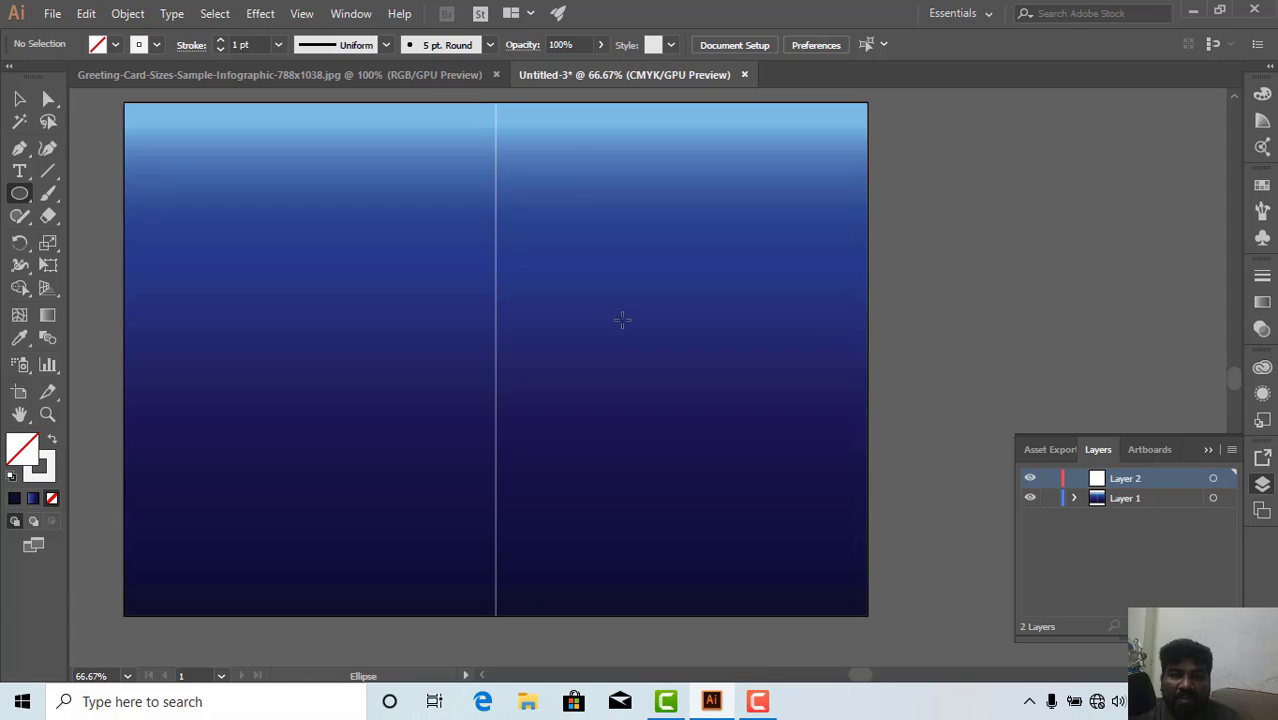
Draw an unfilled circle about 6.88 cm wide on the right half of the artboard with a 9 pt stroke.
drag(570, 212, 679, 333)
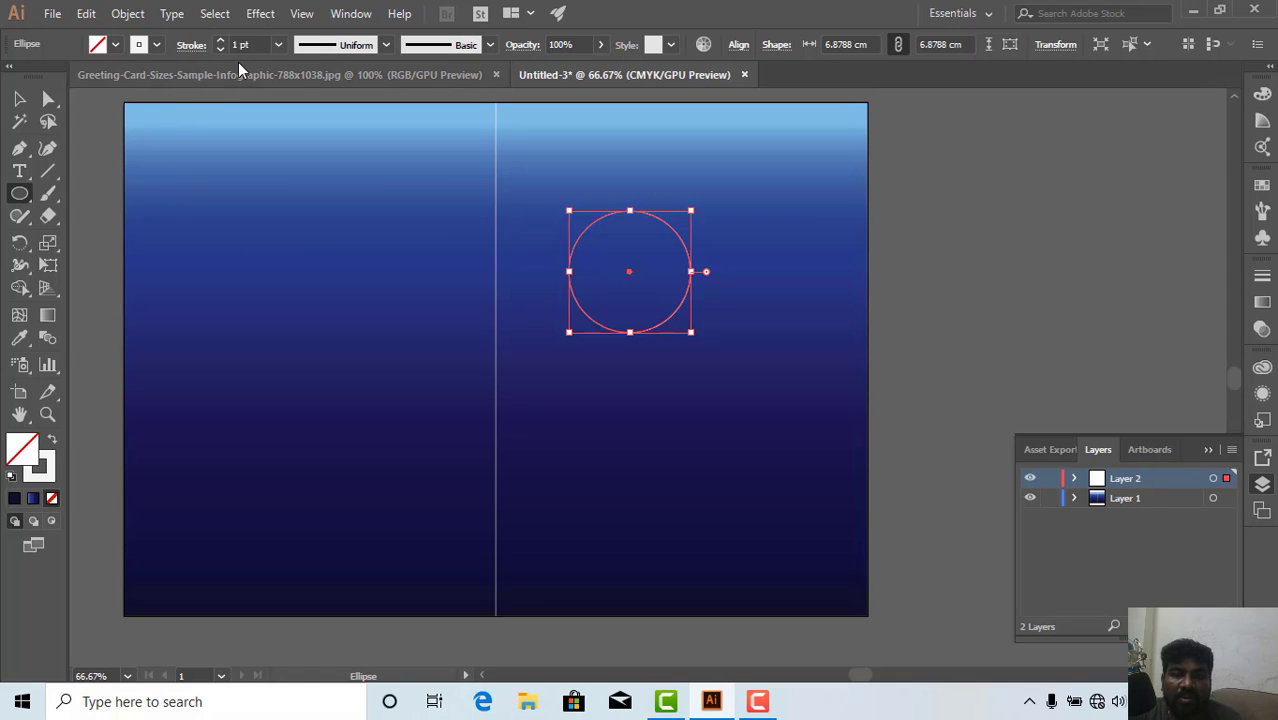
click(277, 48)
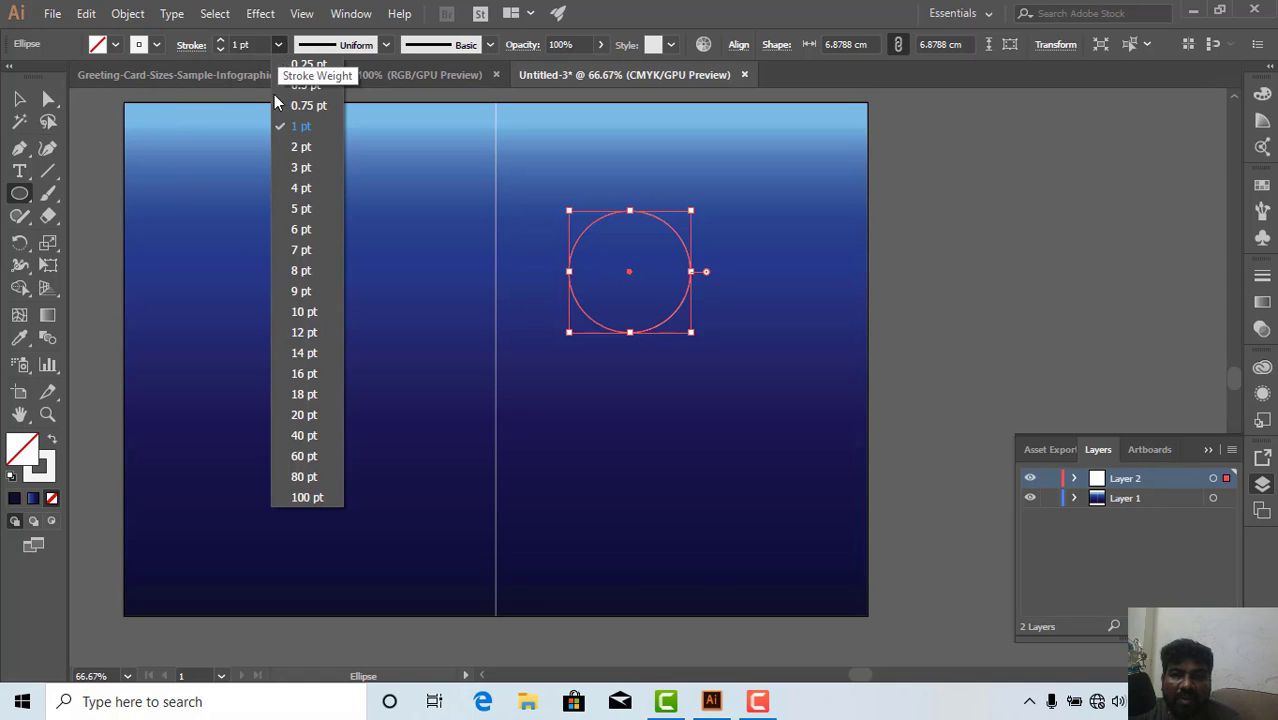
click(300, 289)
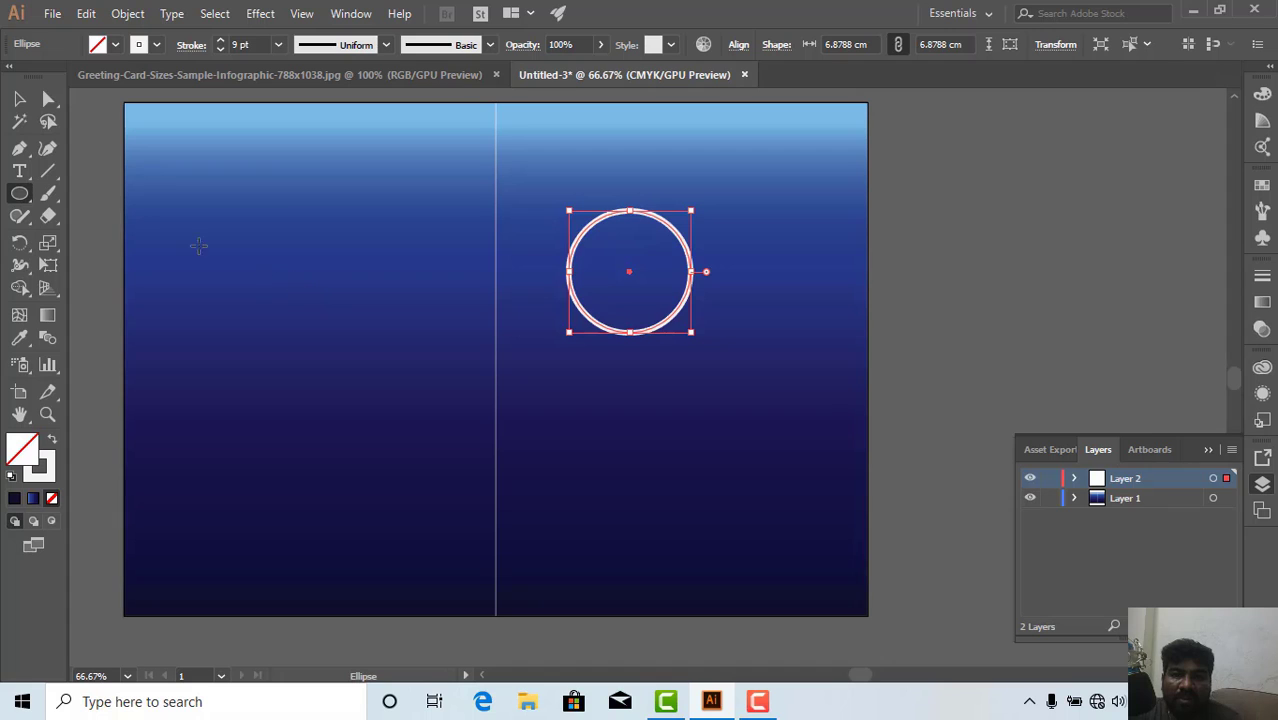
Convert the circle's stroke to a filled ring shape with Outline Stroke and deselect it.
click(125, 14)
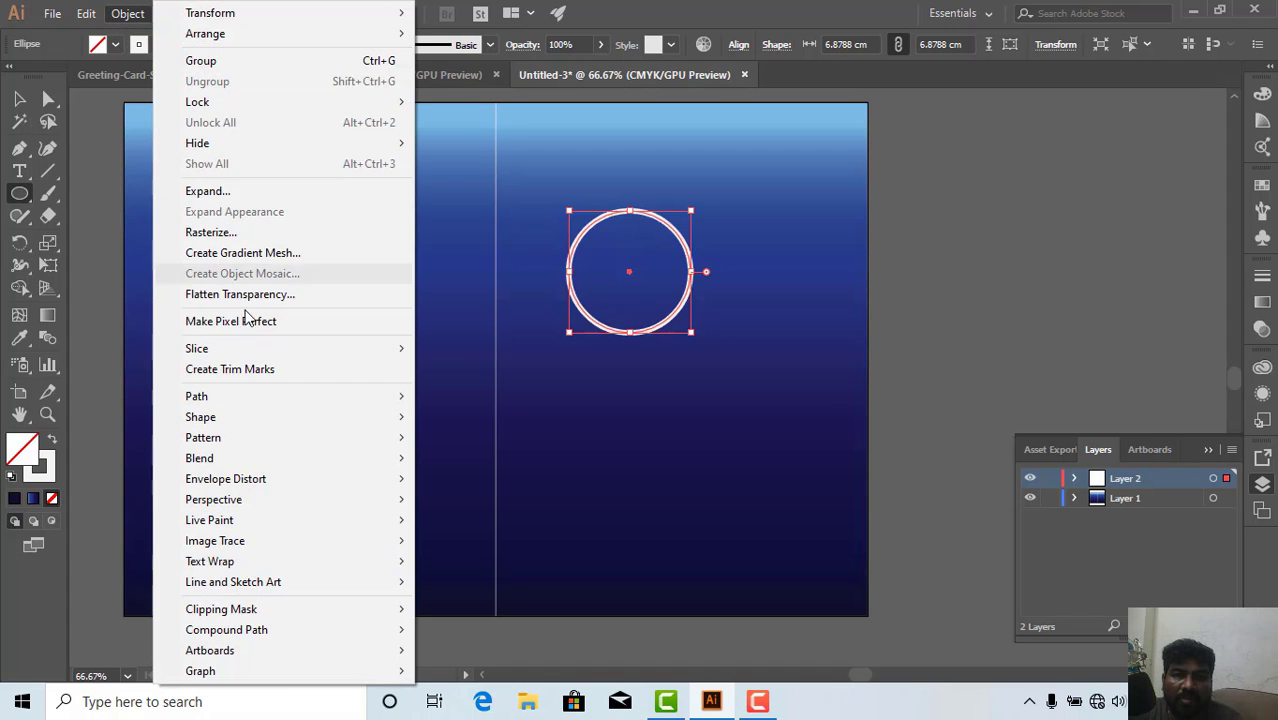
mouse_move(247, 401)
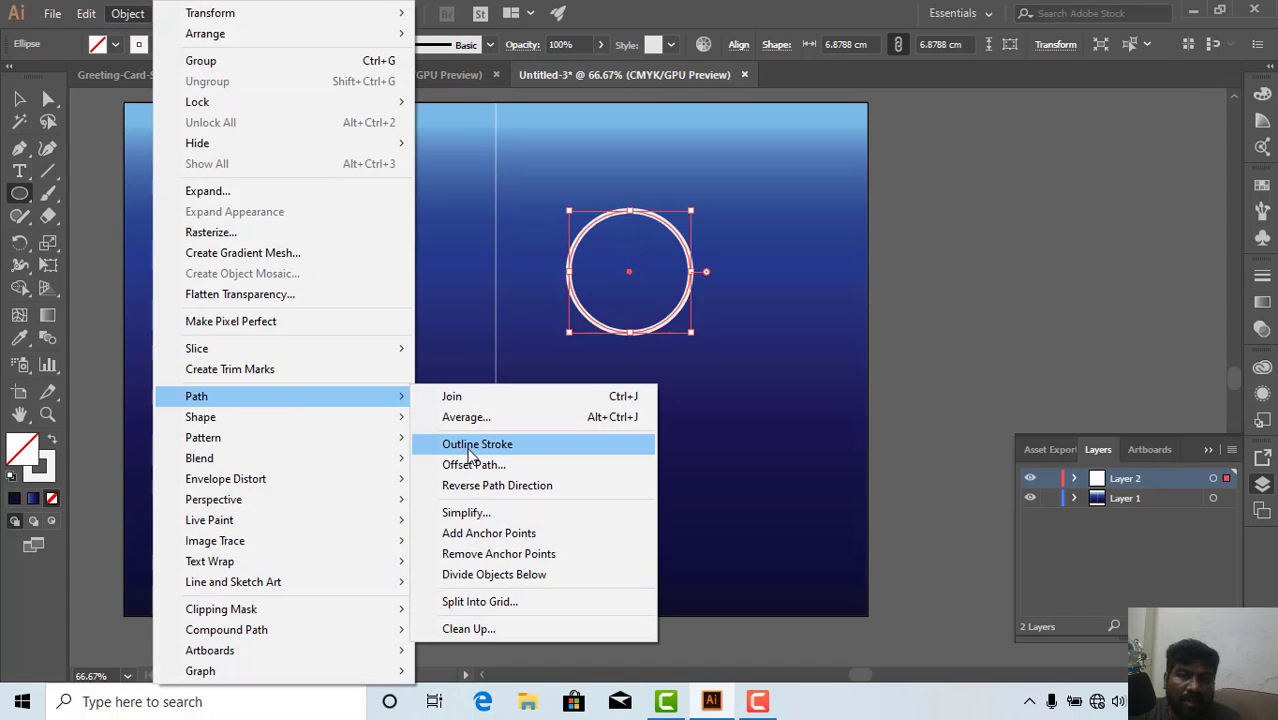
click(470, 446)
click(22, 99)
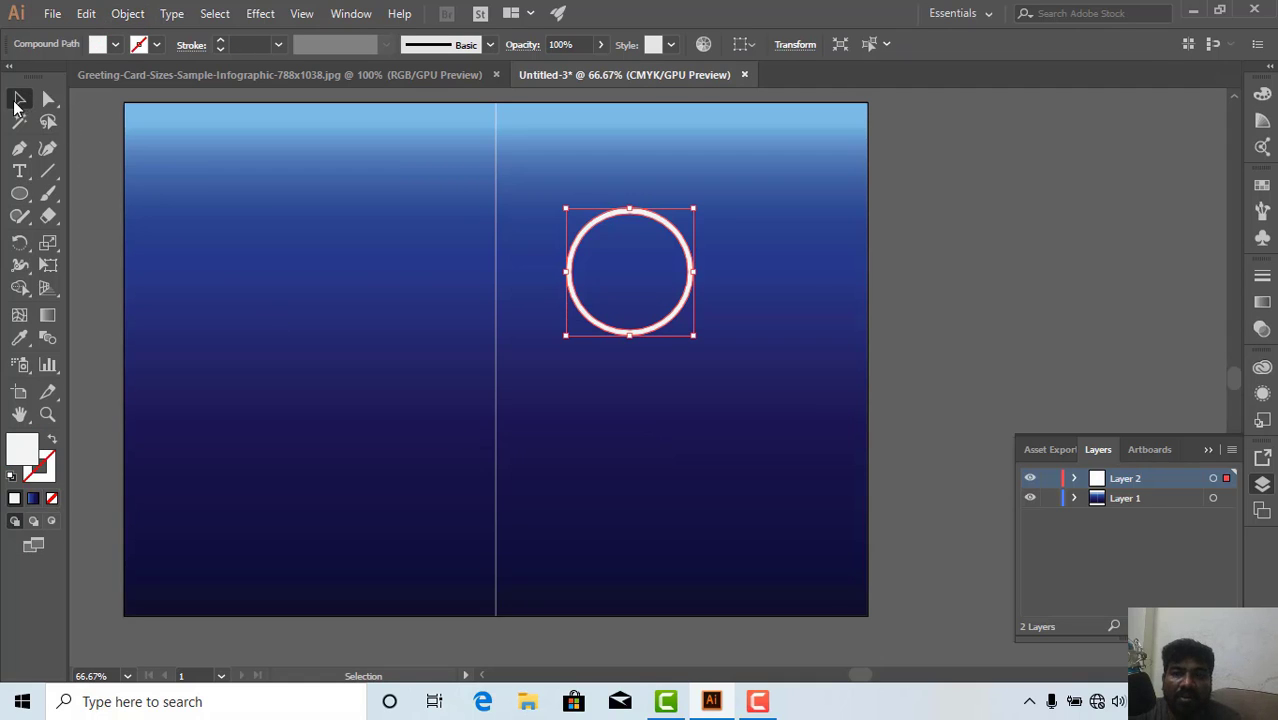
click(1001, 234)
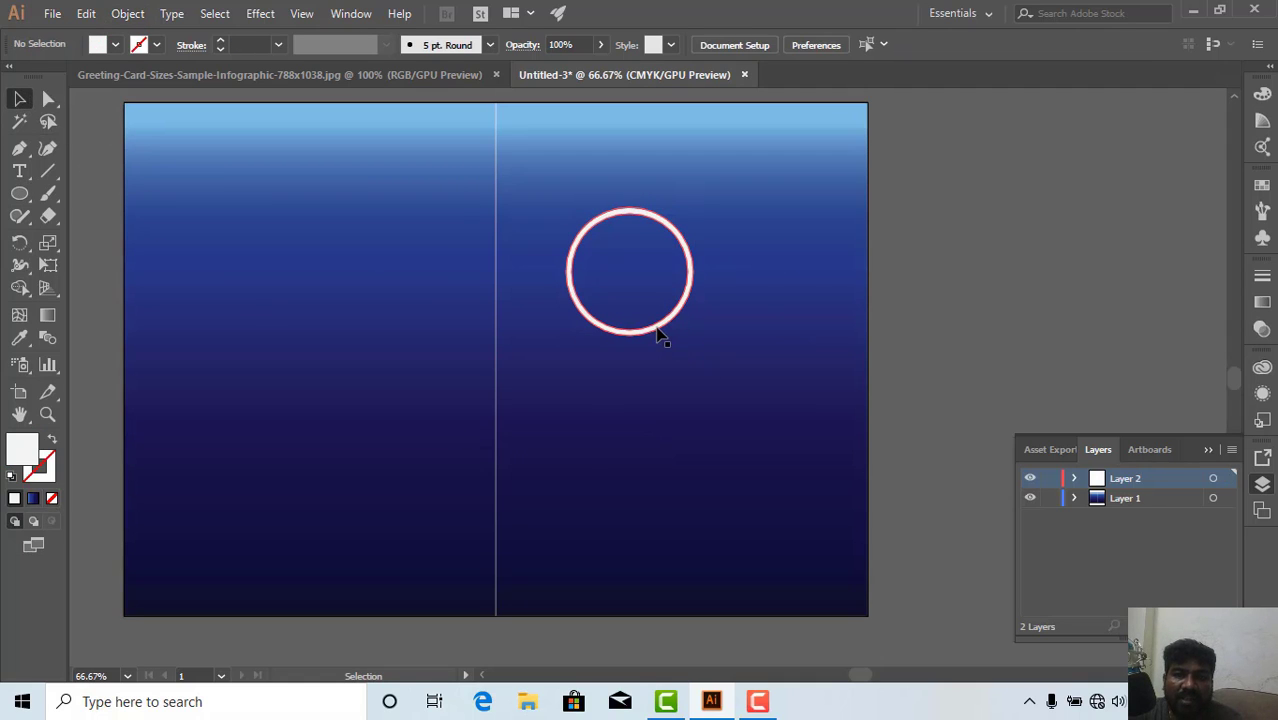
Duplicate the ring toward the lower right and scale the copy down proportionally to about two thirds of its size.
click(658, 335)
alt+drag(658, 335, 744, 490)
alt+shift+drag(781, 364, 758, 384)
click(960, 326)
Move the large ring down toward the centre line and draw a filled light circle about 3.44 cm wide inside it.
drag(631, 336, 601, 377)
key(l)
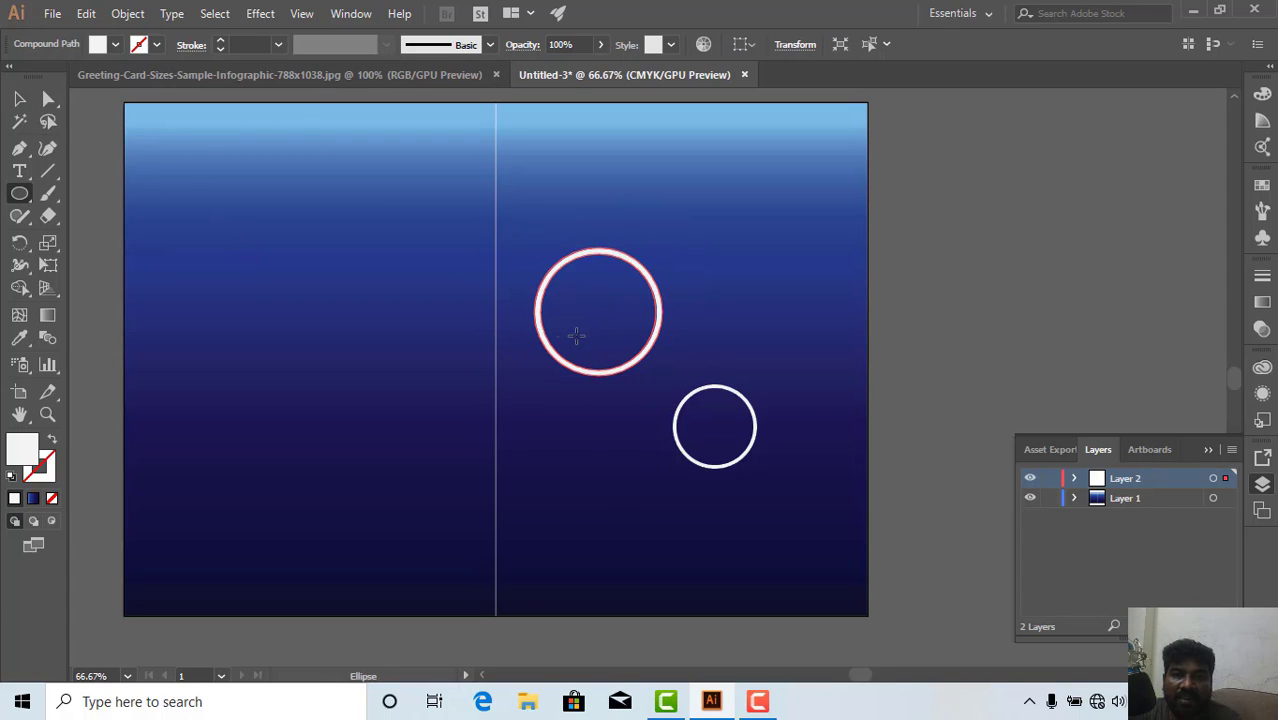
drag(564, 291, 625, 353)
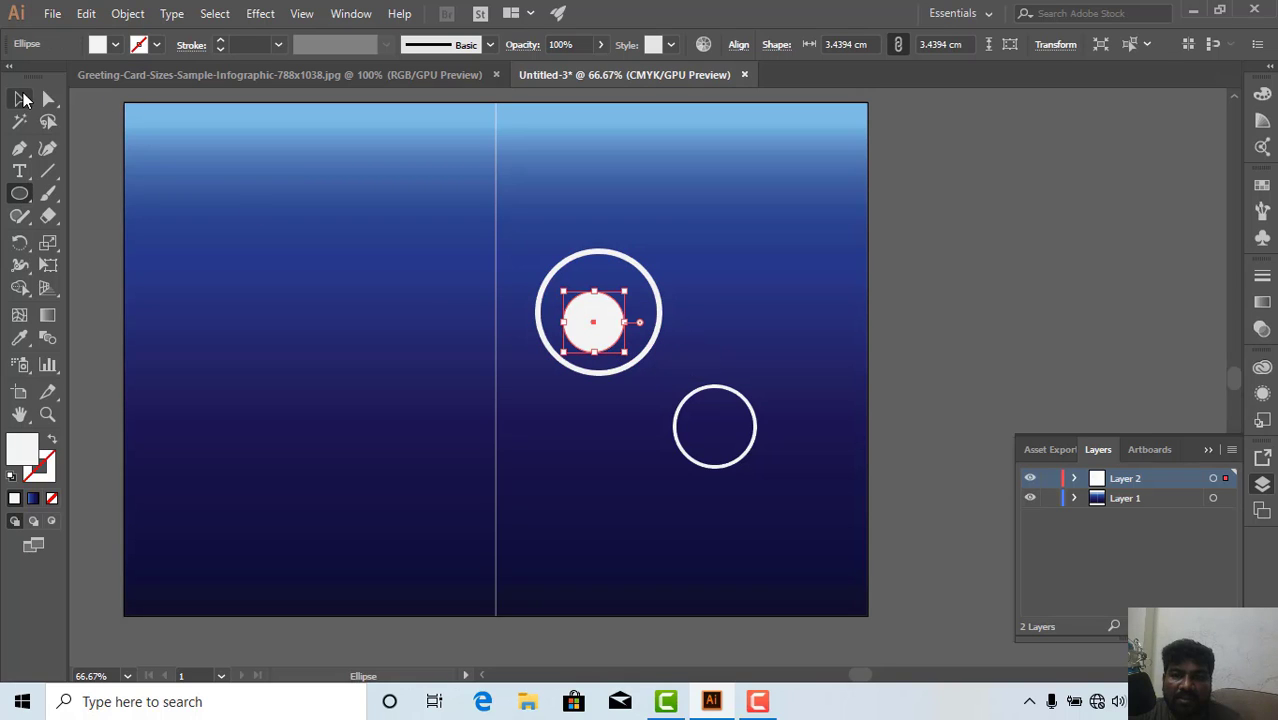
Enlarge the filled circle to about 5.43 cm and centre it horizontally inside the large ring, near the ring's lower edge.
click(19, 99)
scroll(553, 333, up, 2)
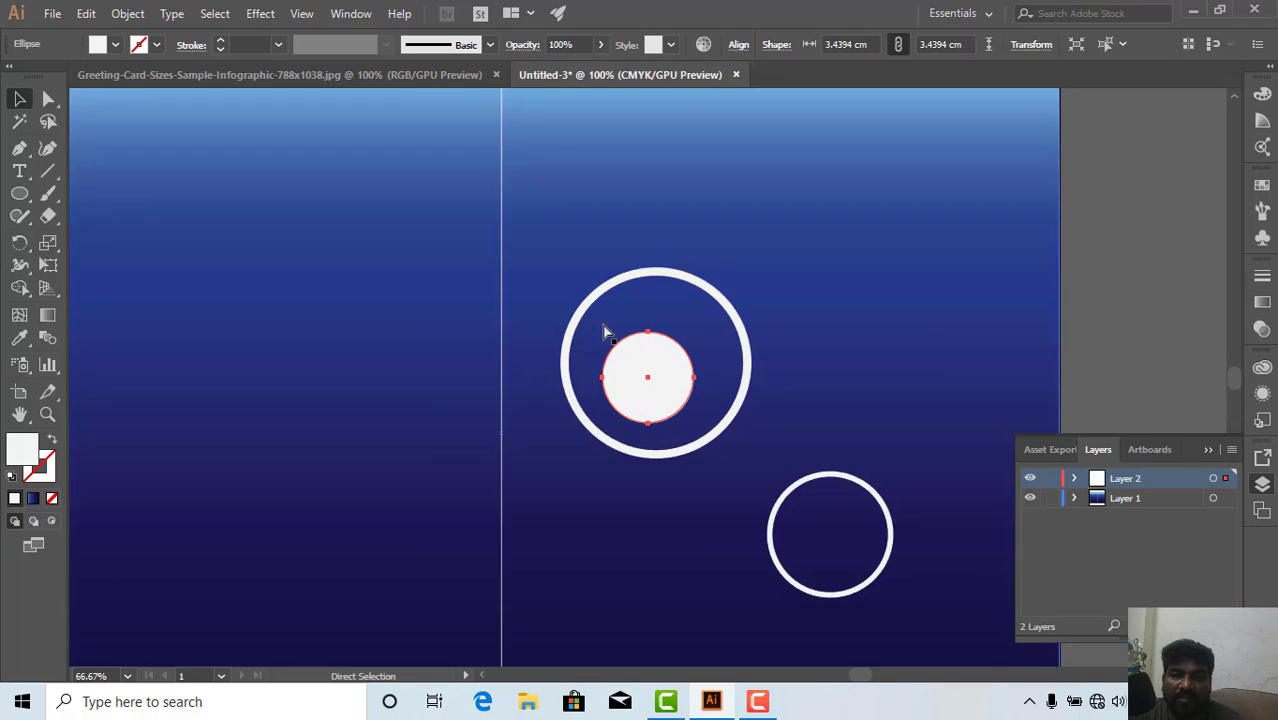
drag(647, 393, 658, 393)
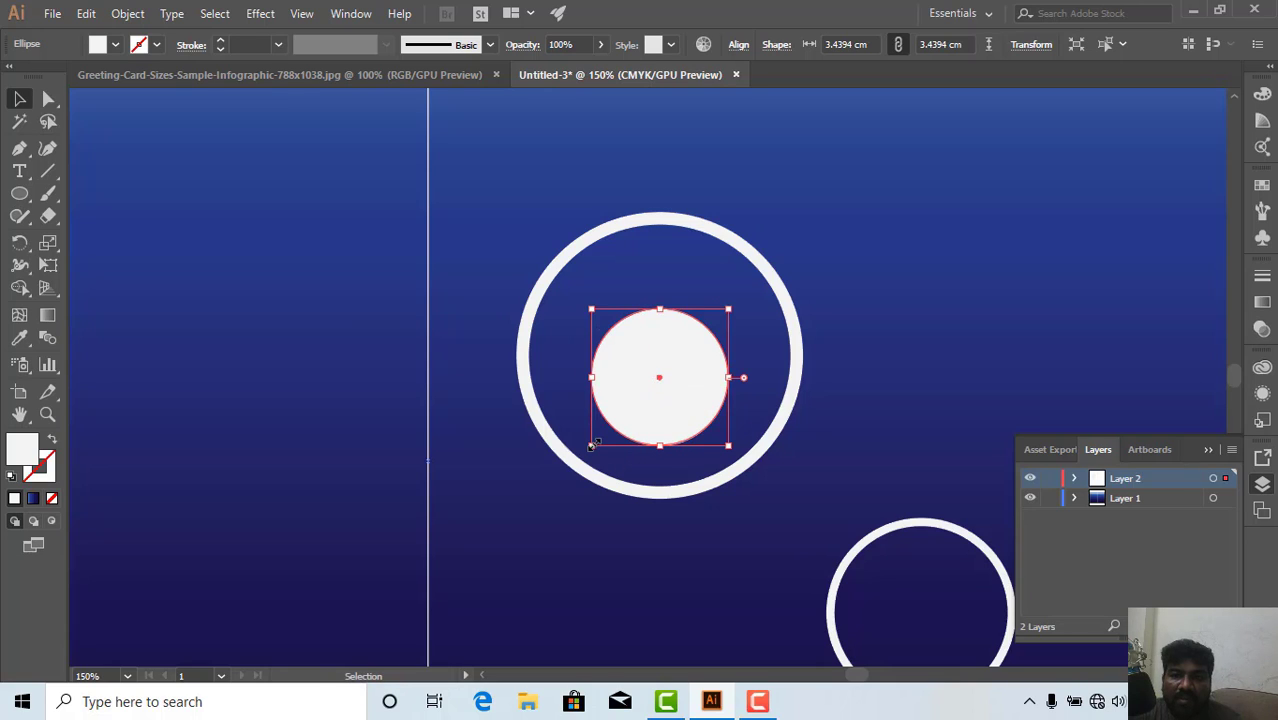
drag(591, 445, 573, 463)
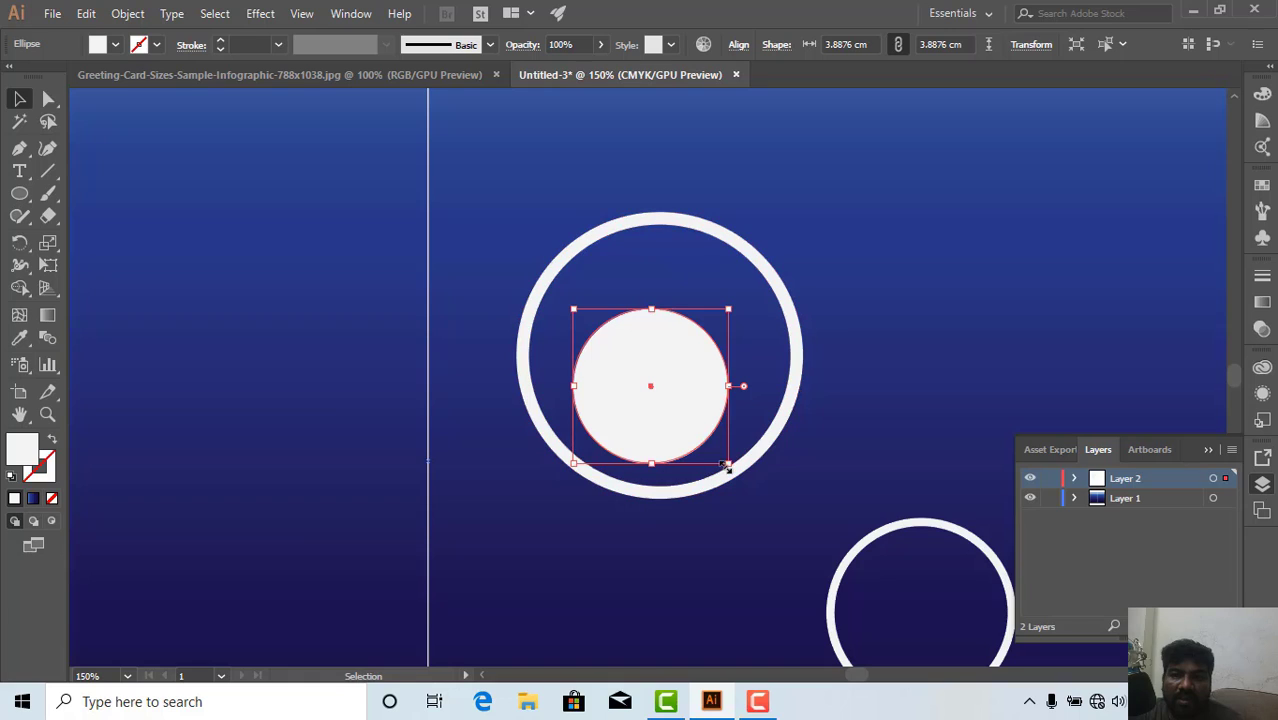
drag(727, 465, 742, 477)
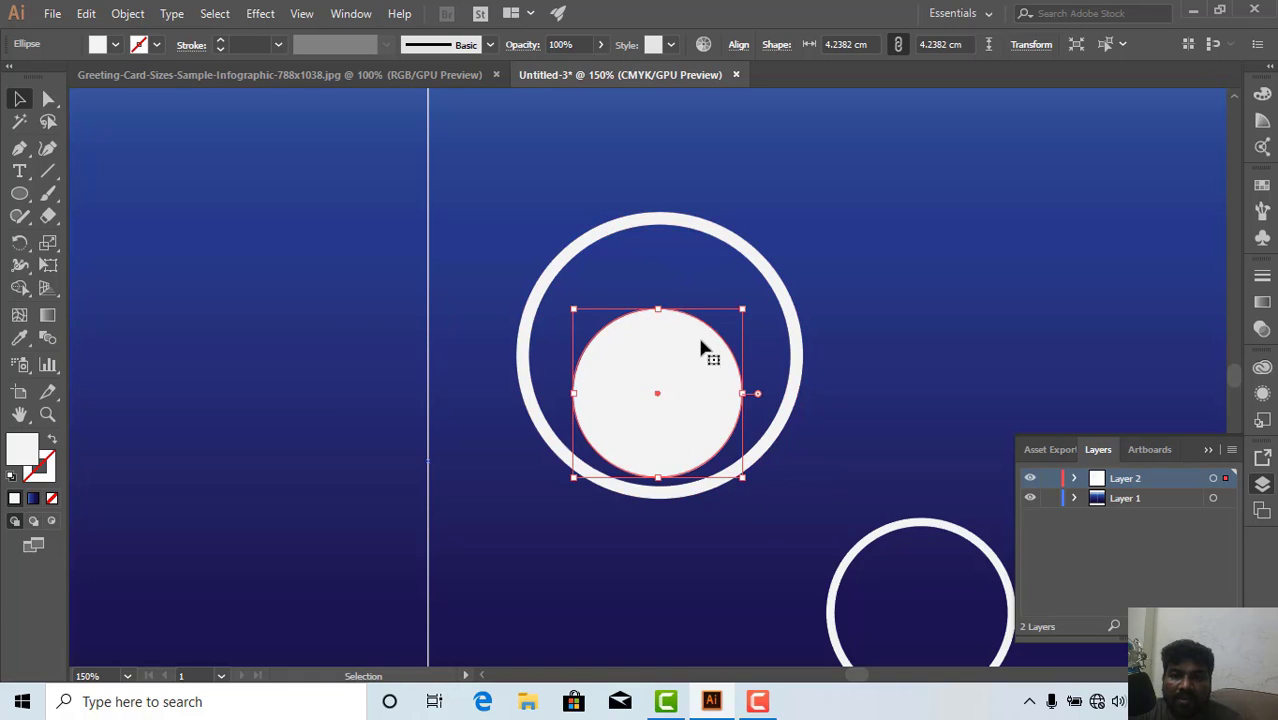
drag(743, 307, 772, 271)
drag(574, 279, 557, 262)
drag(664, 370, 659, 369)
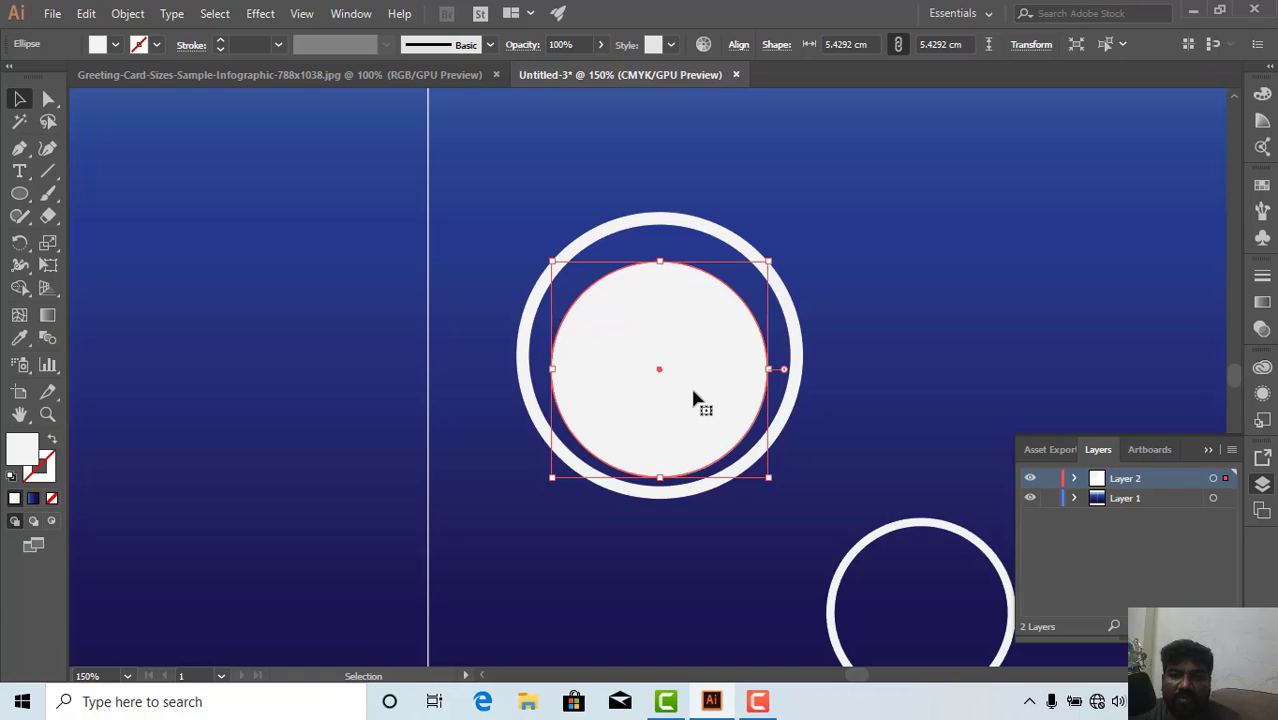
key(ctrl+minus)
key(ctrl+minus)
key(ctrl+minus)
key(ctrl+minus)
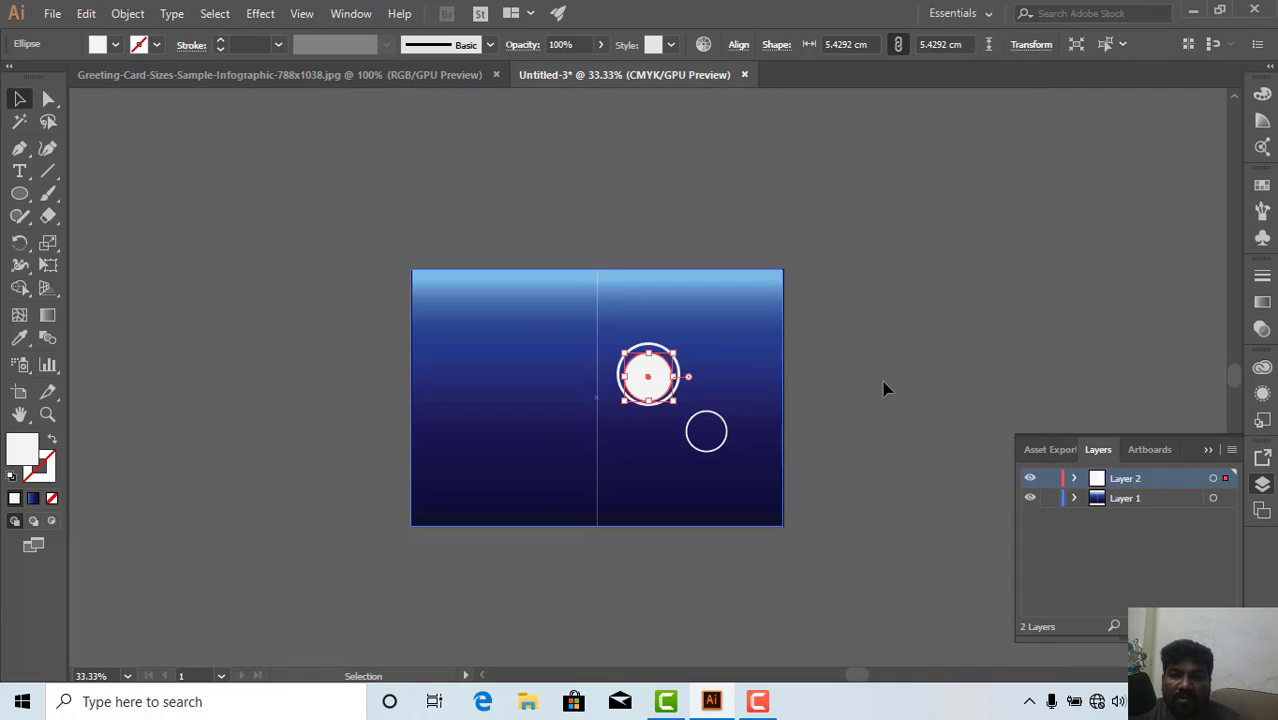
Draw a filled light circle about 2.96 cm wide inside the smaller ring on the right half.
click(884, 389)
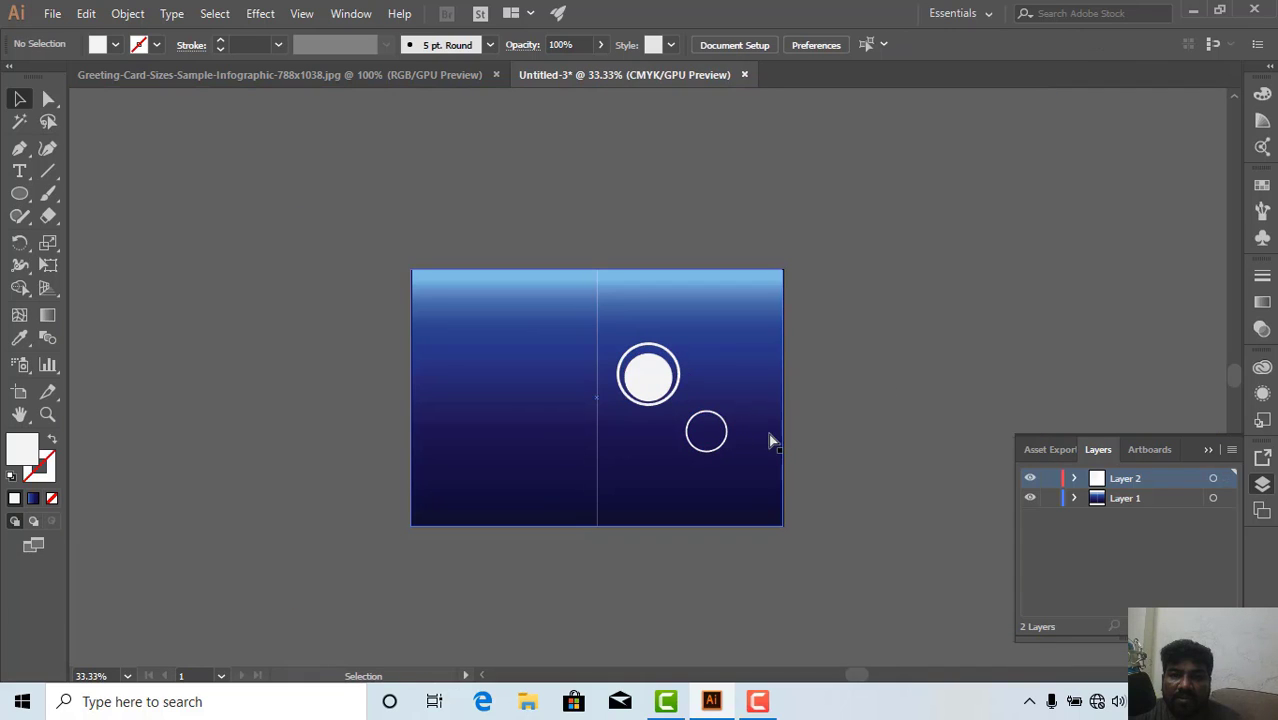
key(ctrl+plus)
key(ctrl+plus)
key(ctrl+plus)
drag(793, 442, 462, 350)
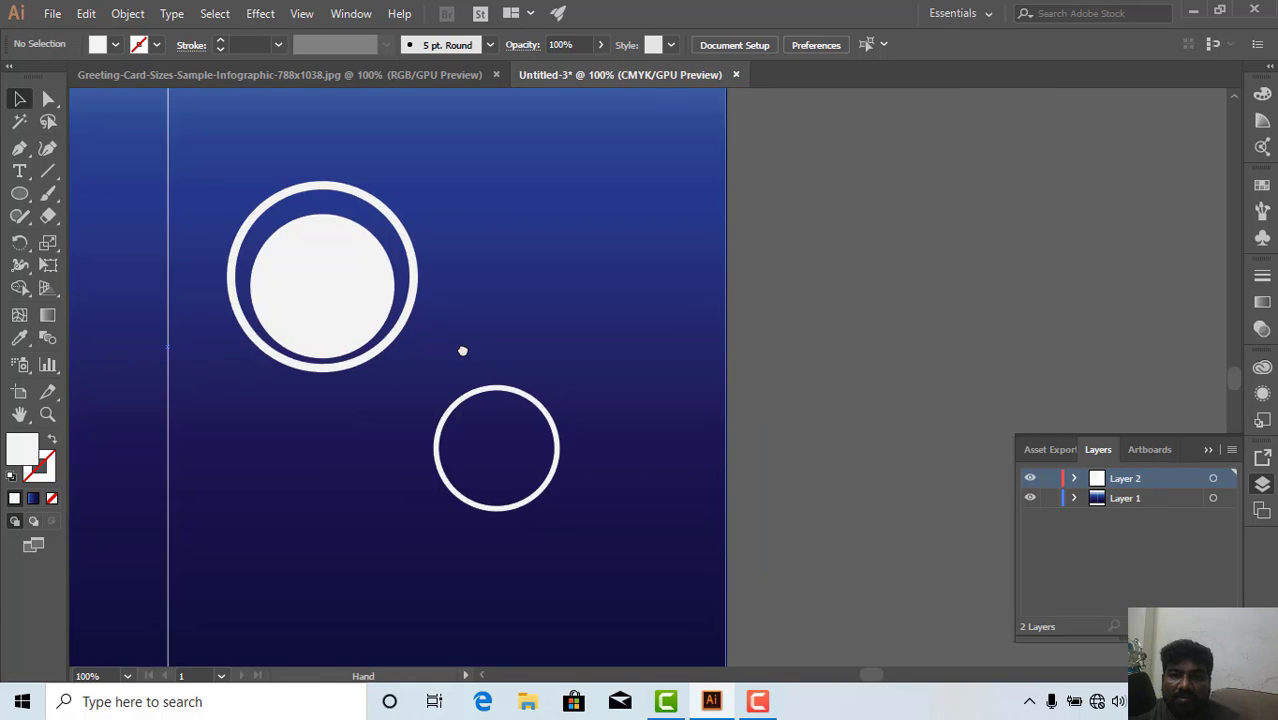
key(l)
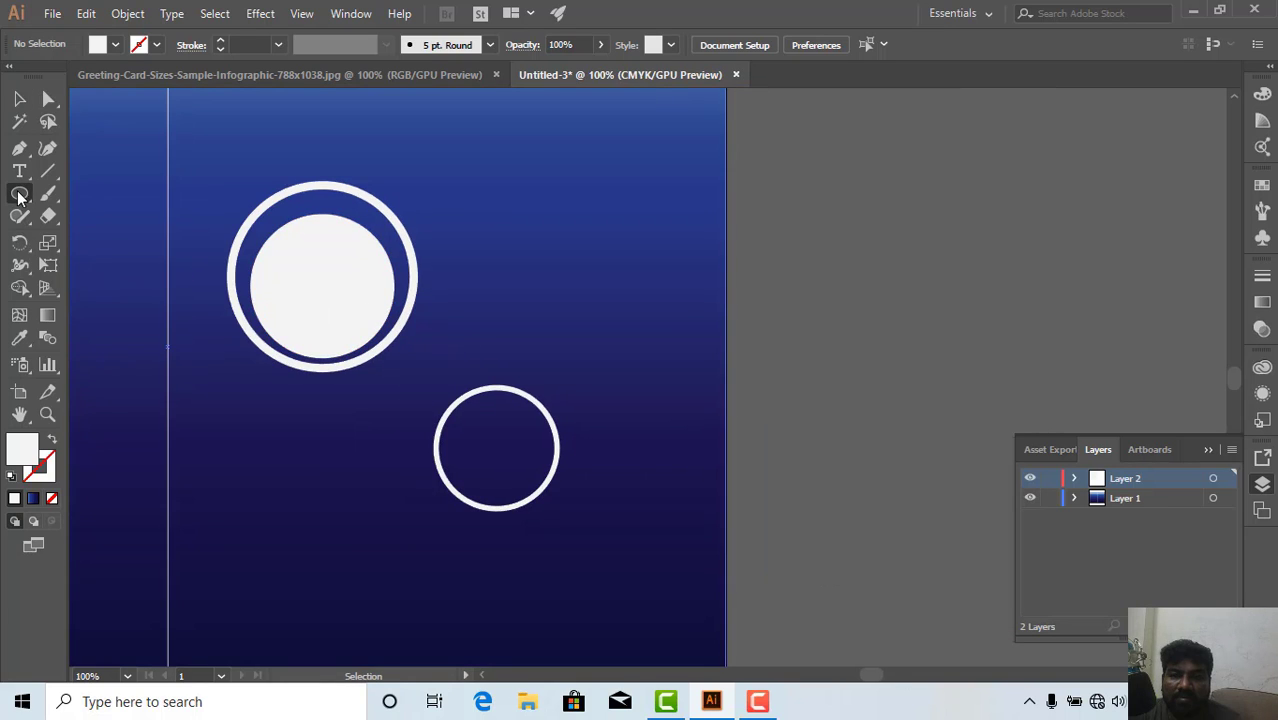
drag(456, 425, 522, 503)
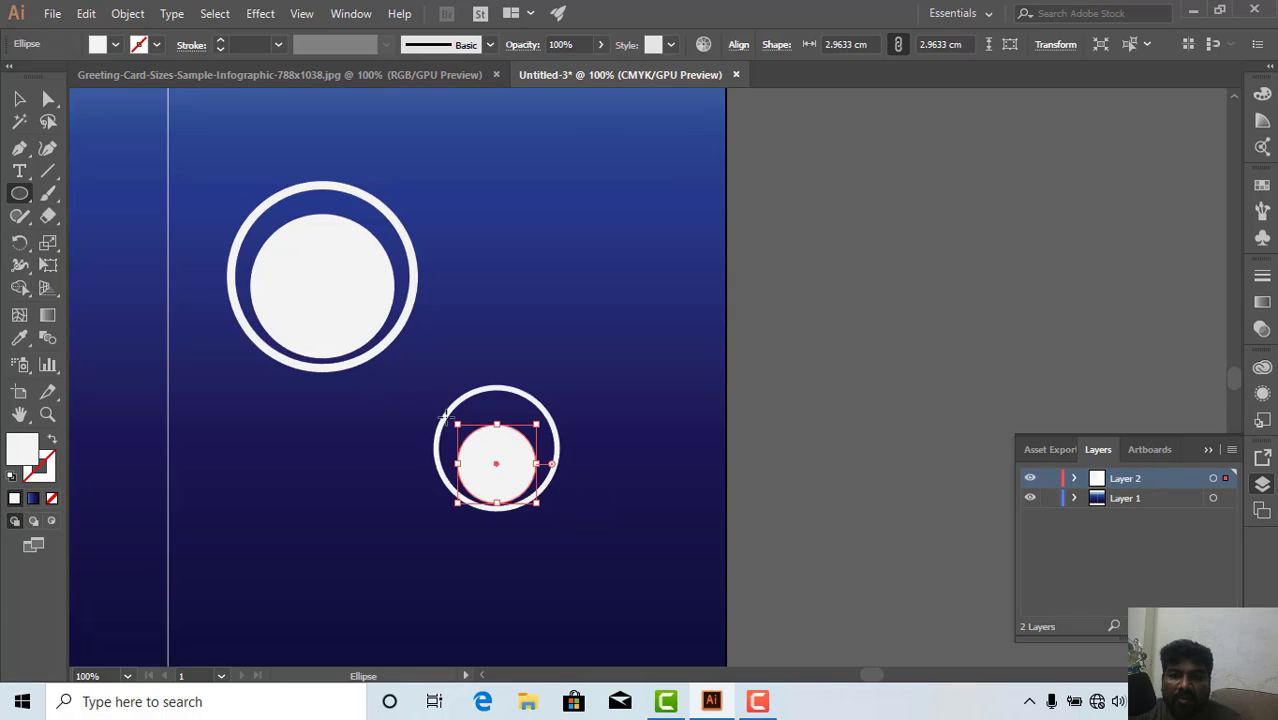
Enlarge the filled circle in the smaller ring to about 3.55 cm, keeping it near the ring's lower edge, and deselect it.
drag(456, 424, 547, 409)
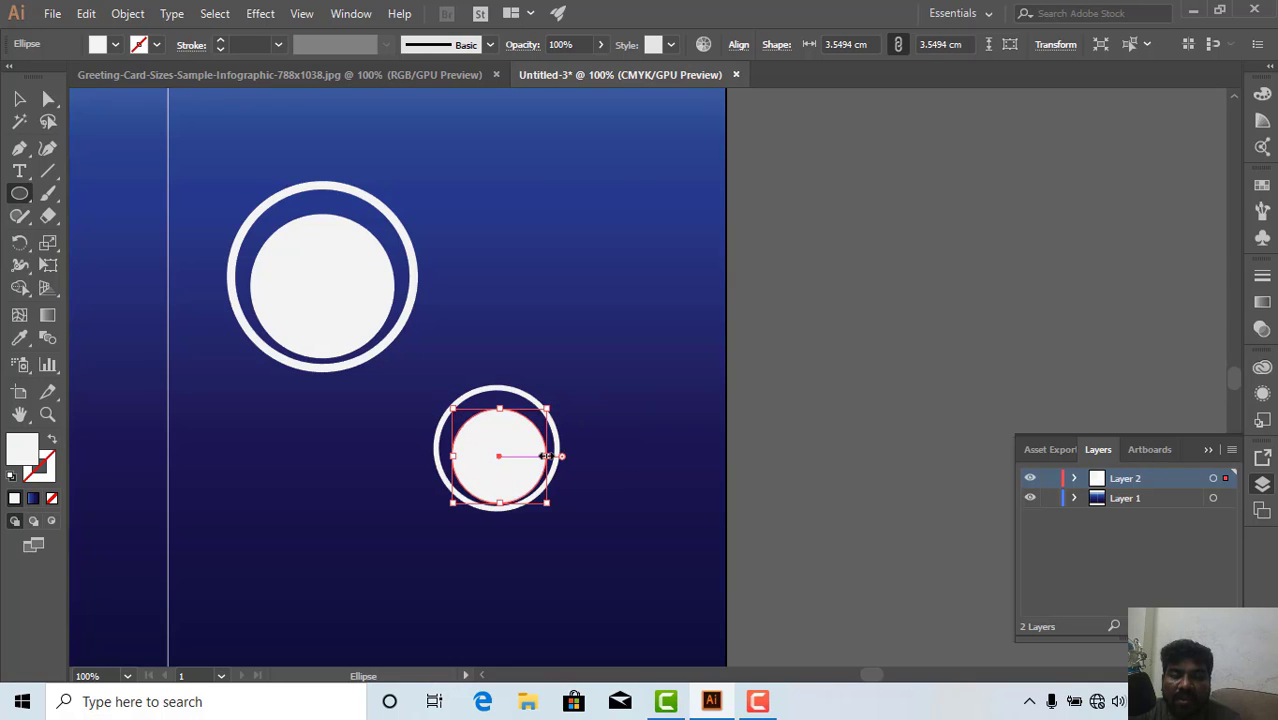
click(19, 98)
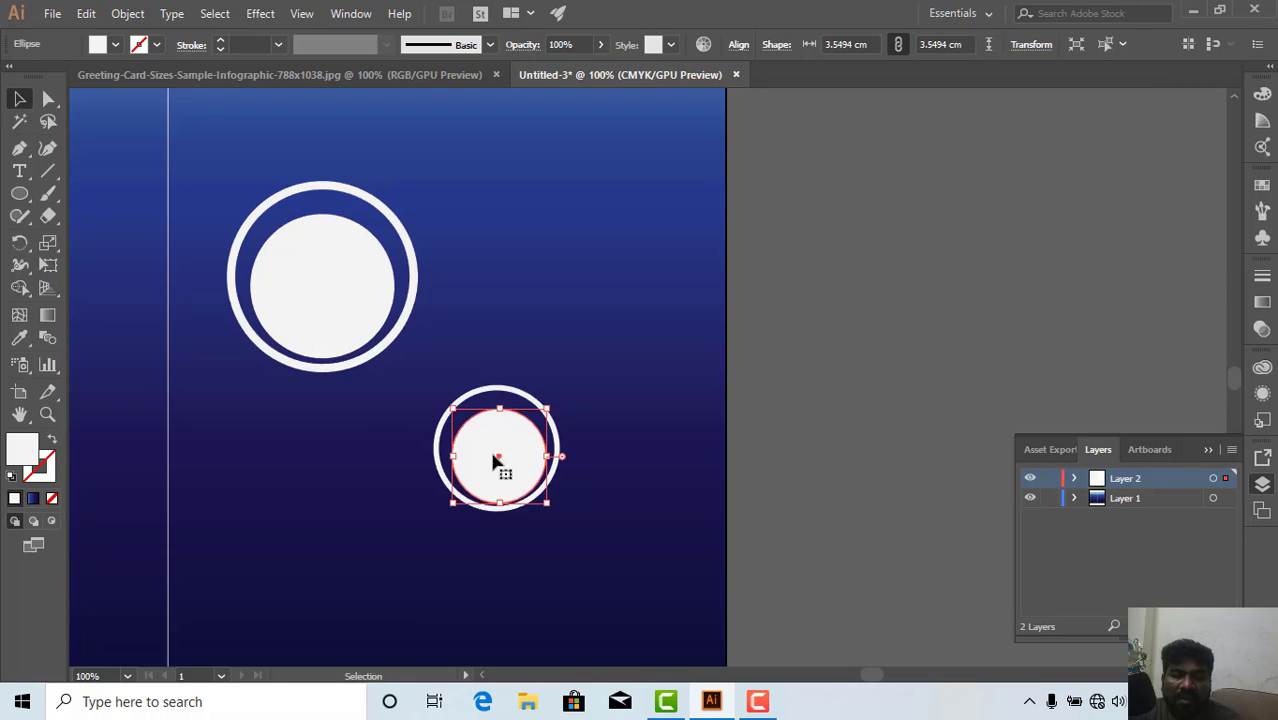
drag(496, 440, 542, 362)
click(780, 385)
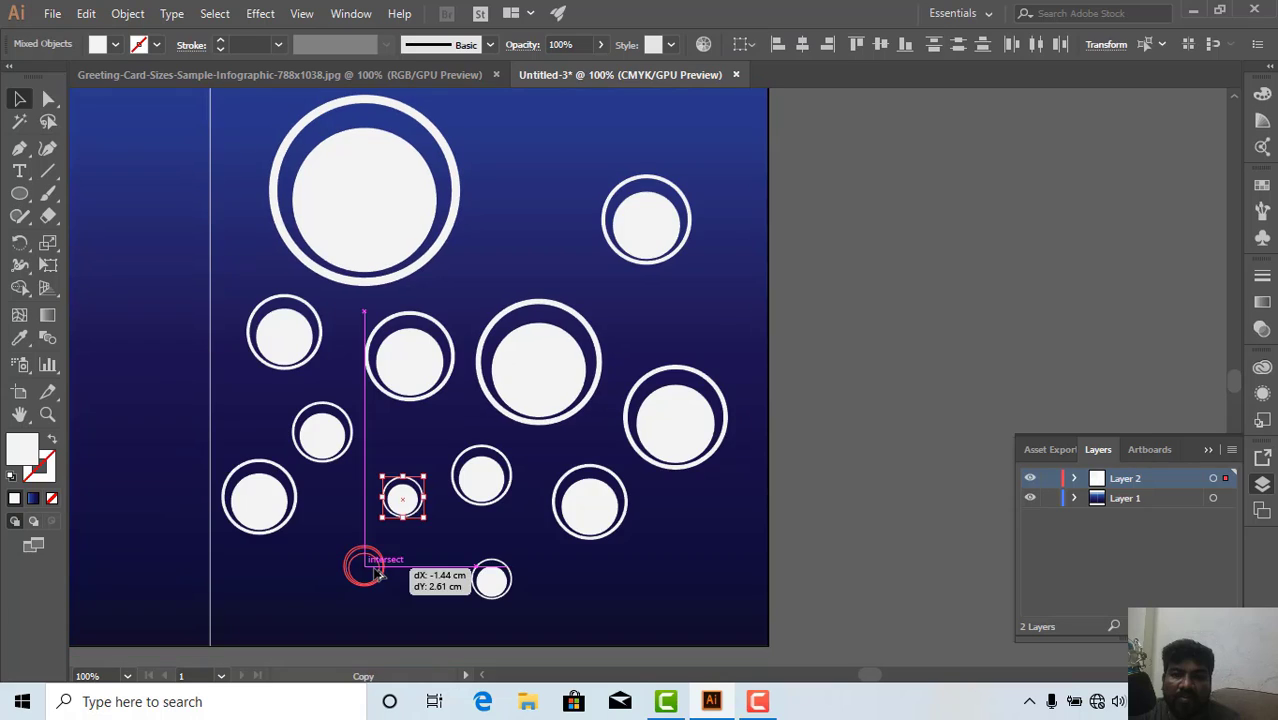
Scatter small copies of the ring-and-disc motif along the bottom of the right half.
drag(365, 563, 367, 626)
key(ctrl+z)
key(ctrl+z)
drag(490, 547, 463, 546)
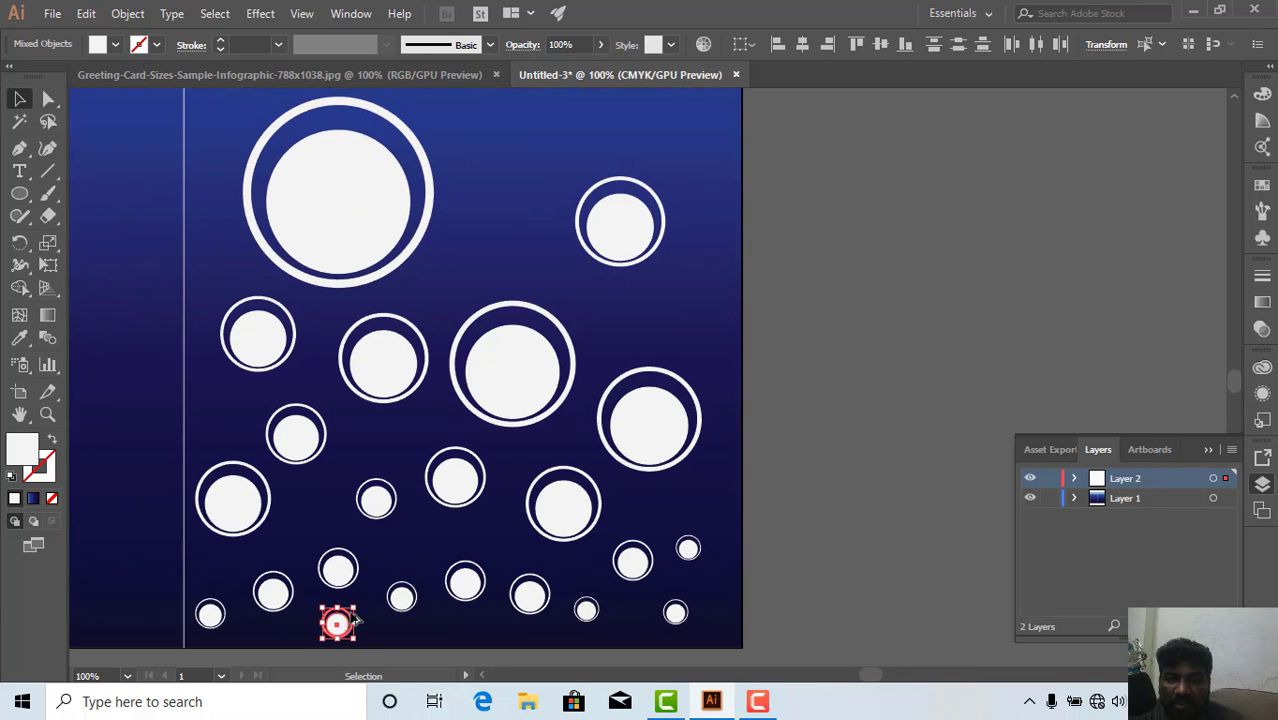
Copy a small ring-and-disc motif up to the artboard's right edge, enlarge it, and fill the gaps between the upper rings.
drag(352, 630, 675, 268)
drag(732, 299, 693, 303)
drag(571, 303, 702, 290)
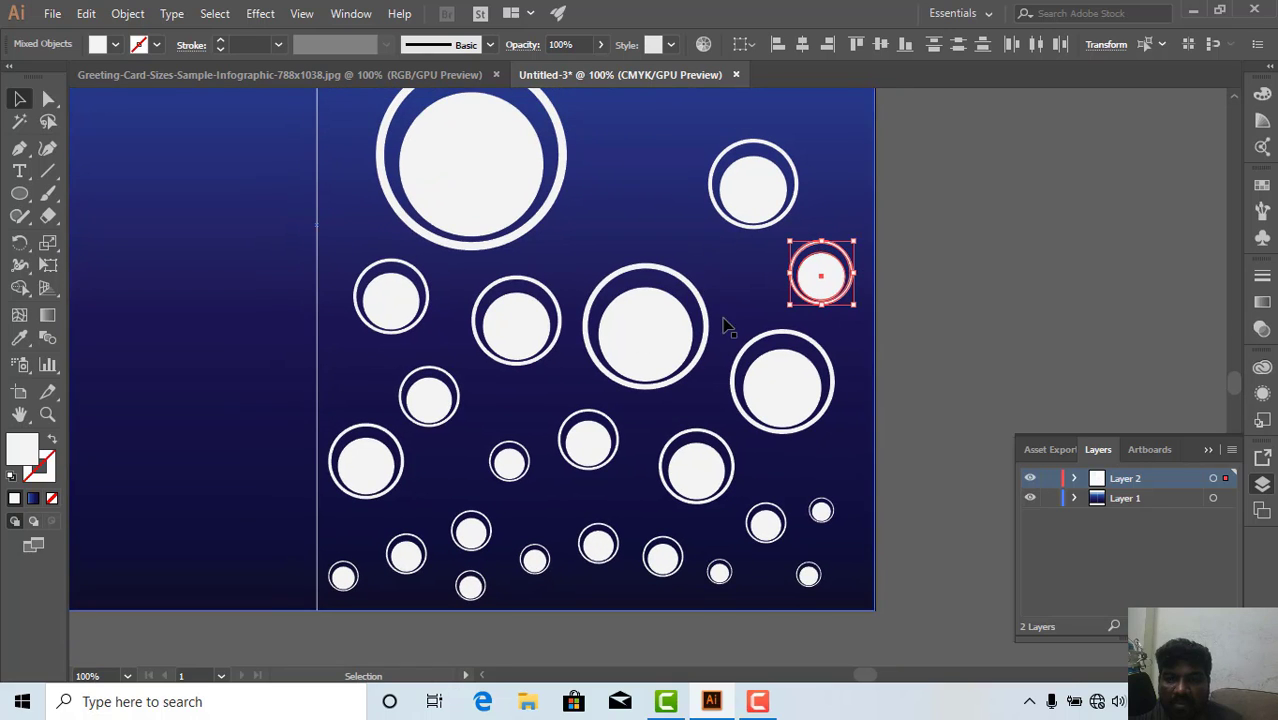
drag(845, 282, 820, 294)
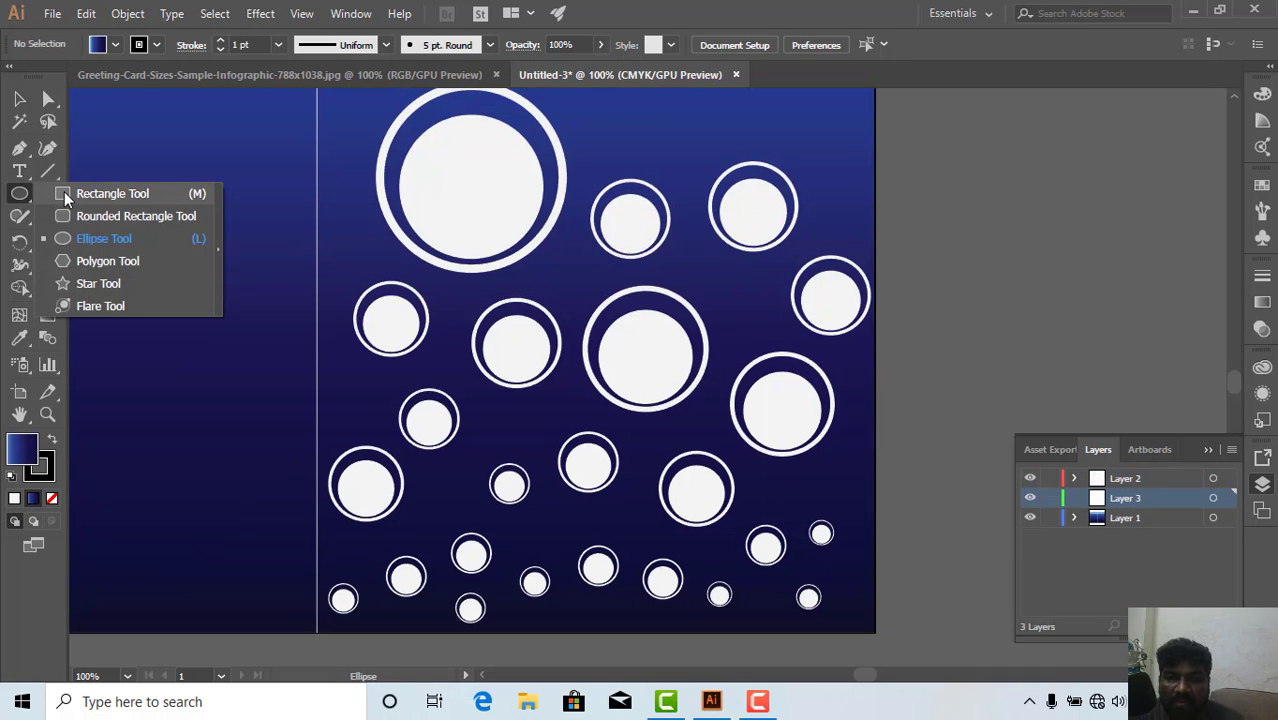
Draw a narrow vertical rectangle on Layer 3 from the largest ring's lower edge down to the artboard's bottom edge.
click(66, 193)
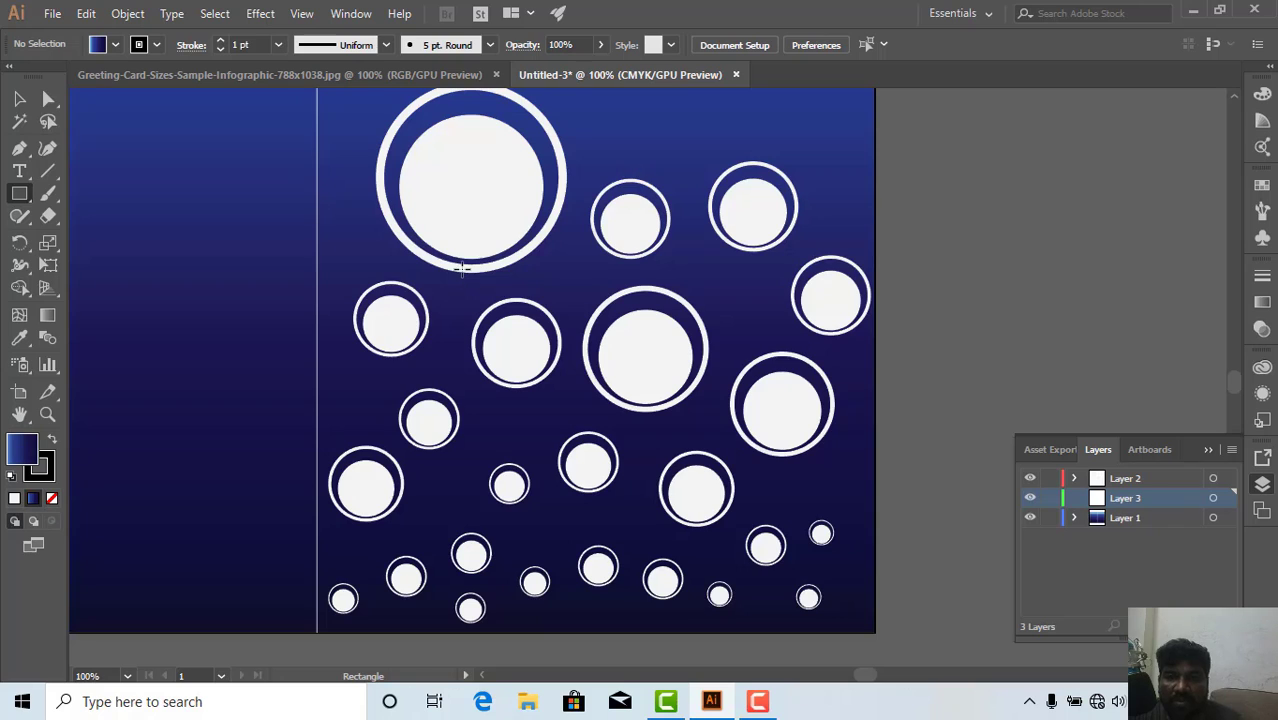
drag(461, 268, 463, 485)
key(ctrl+z)
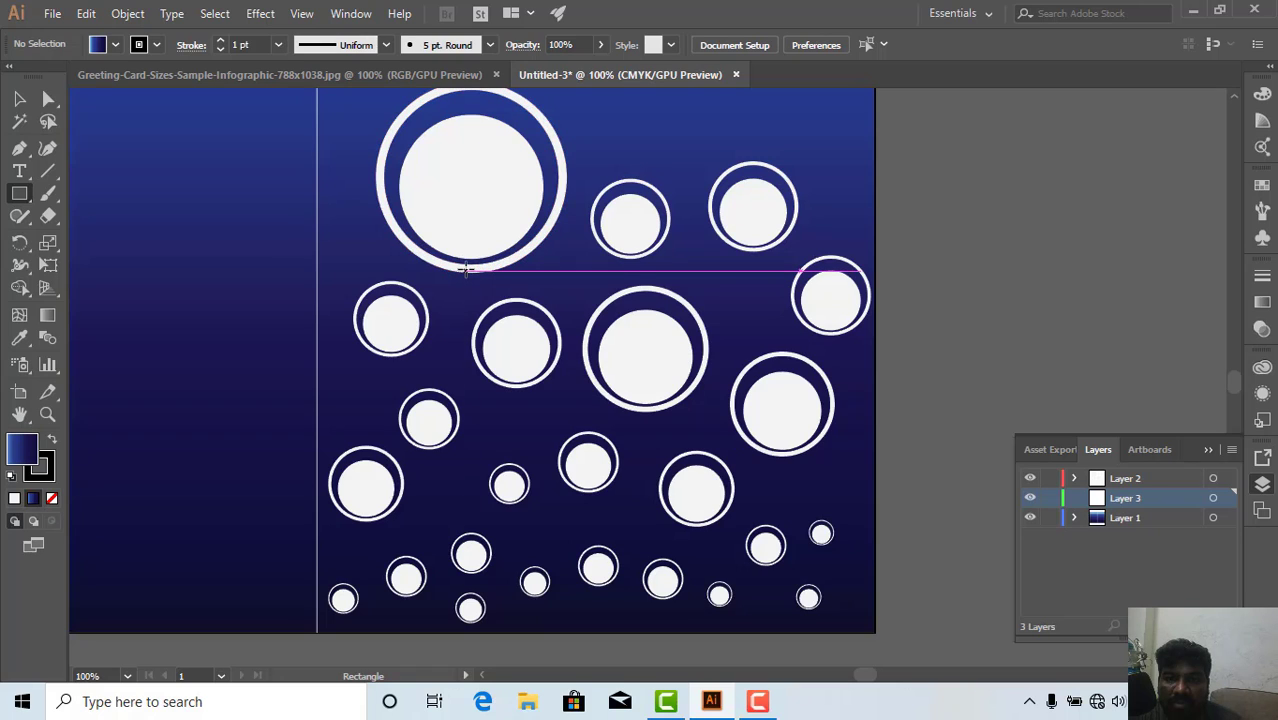
drag(463, 268, 468, 490)
drag(468, 523, 466, 632)
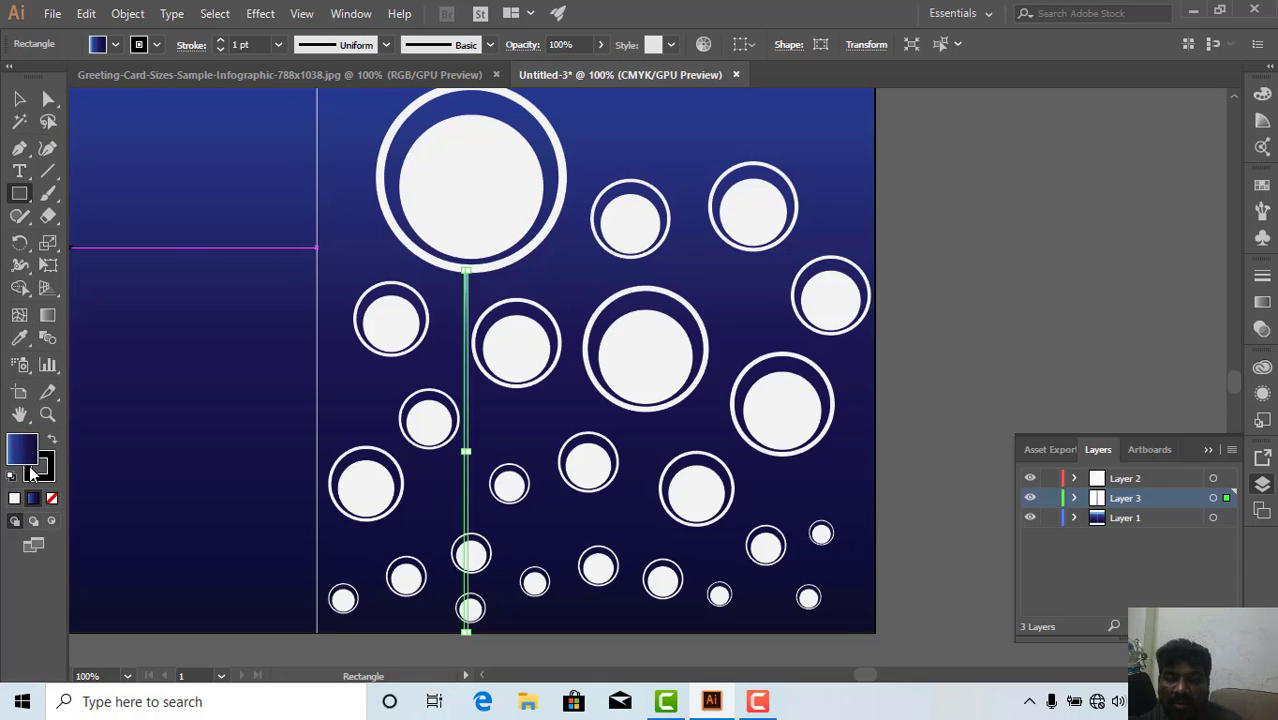
Give the narrow rectangle a solid light fill with no stroke and deselect it.
click(16, 501)
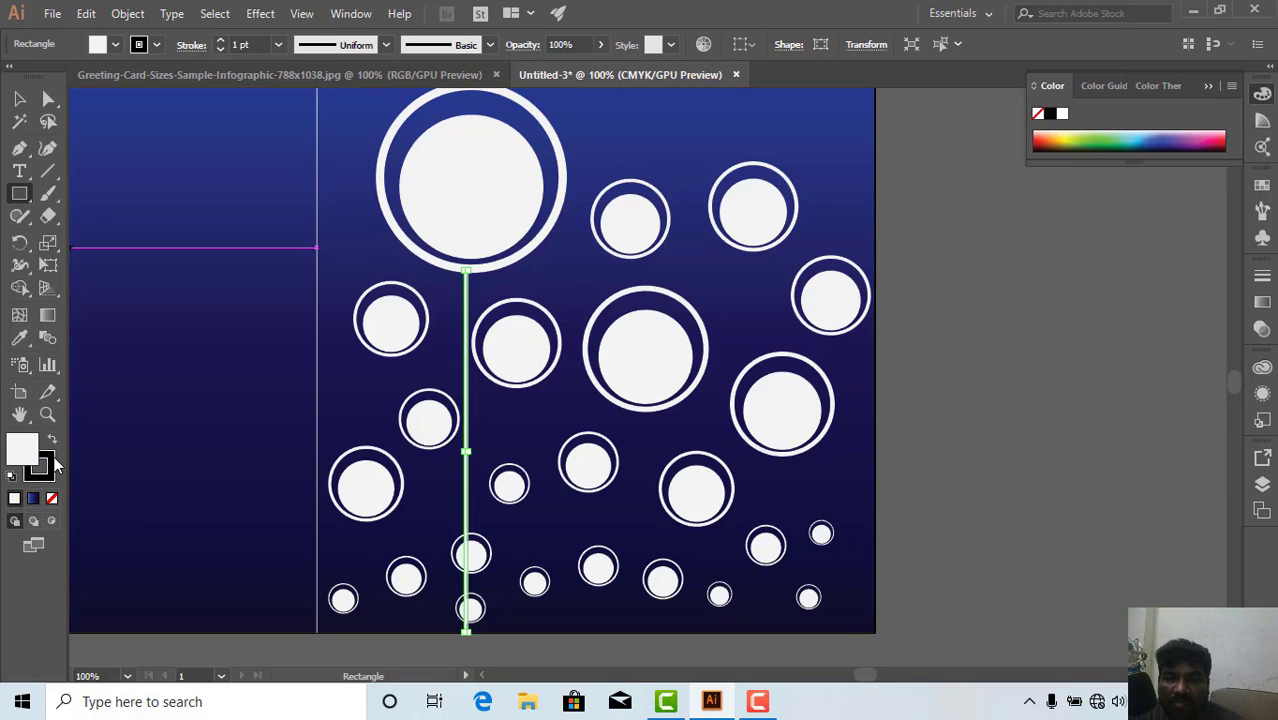
click(50, 465)
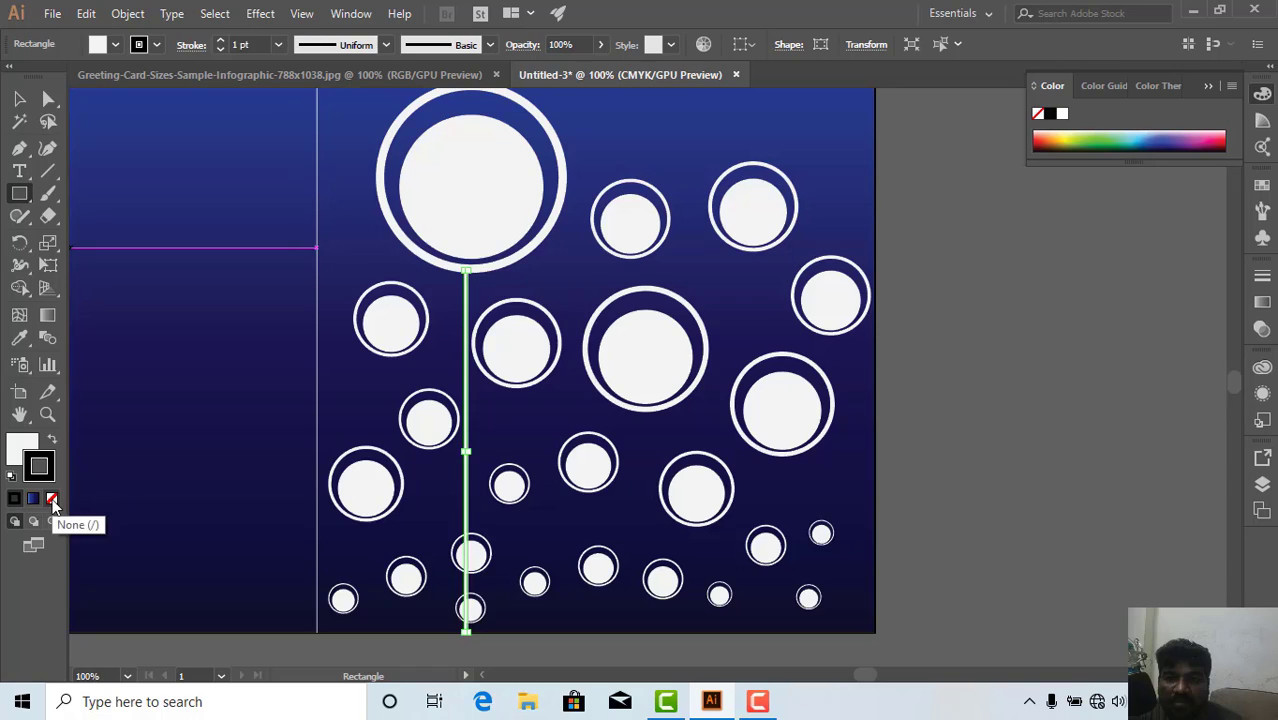
click(50, 498)
click(28, 452)
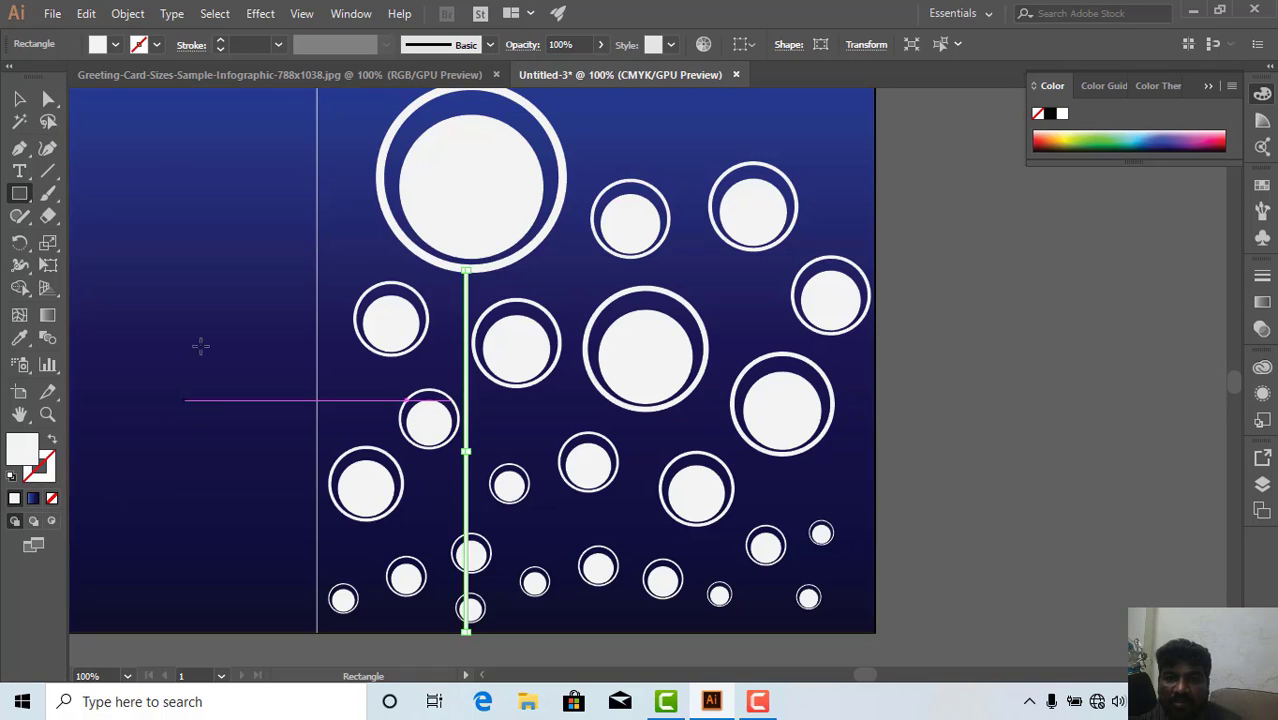
click(19, 101)
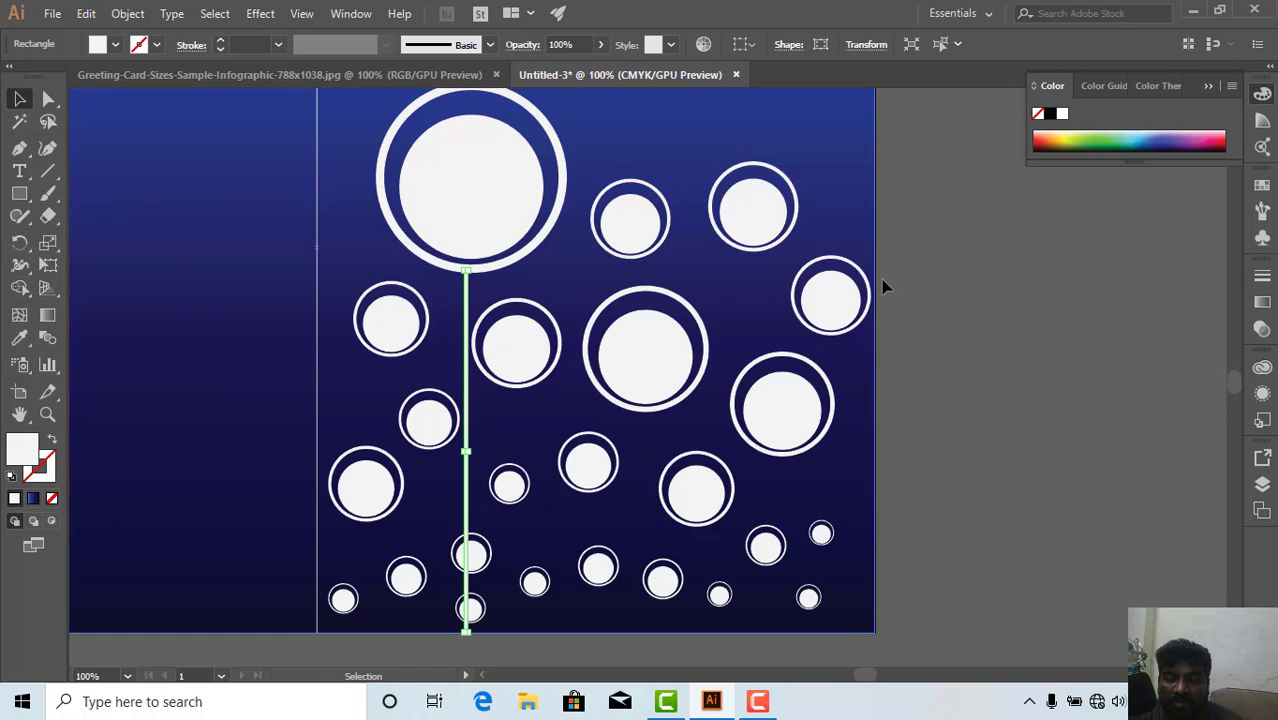
click(944, 306)
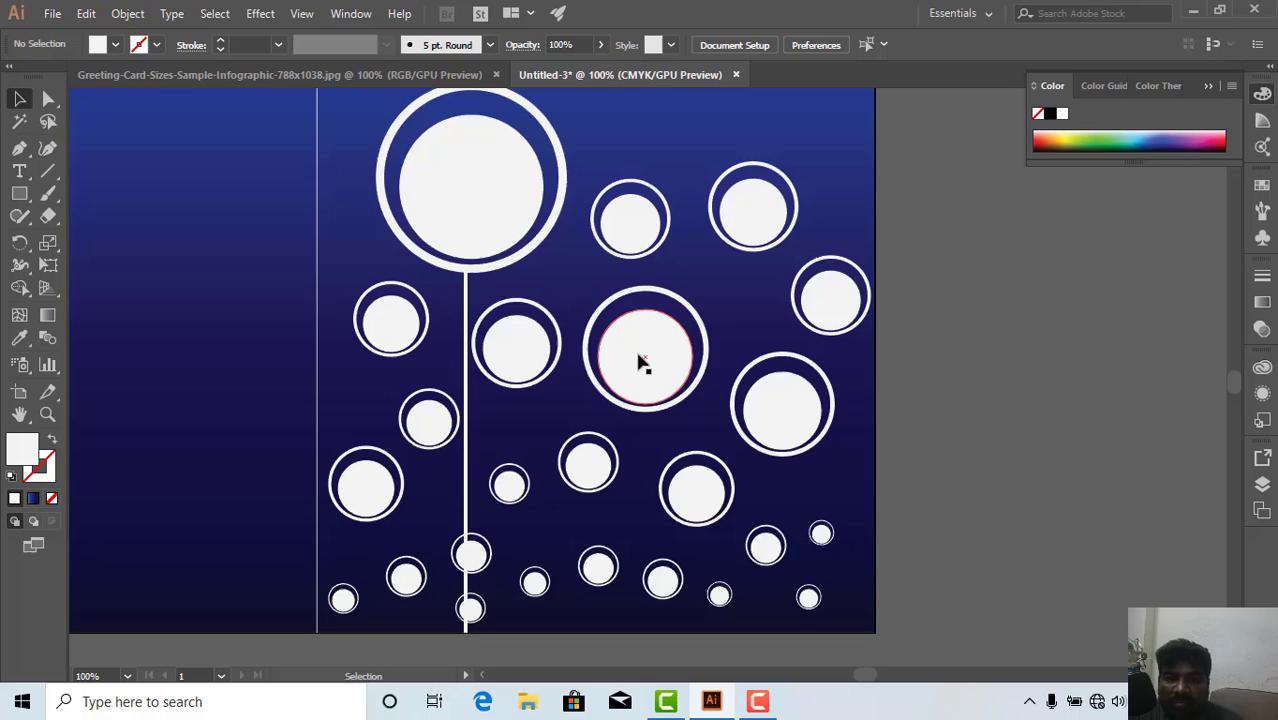
Shorten the largest ring's stem to end just above the small ring below it, and adjust its width to a thin bar.
click(466, 452)
key(ctrl+plus)
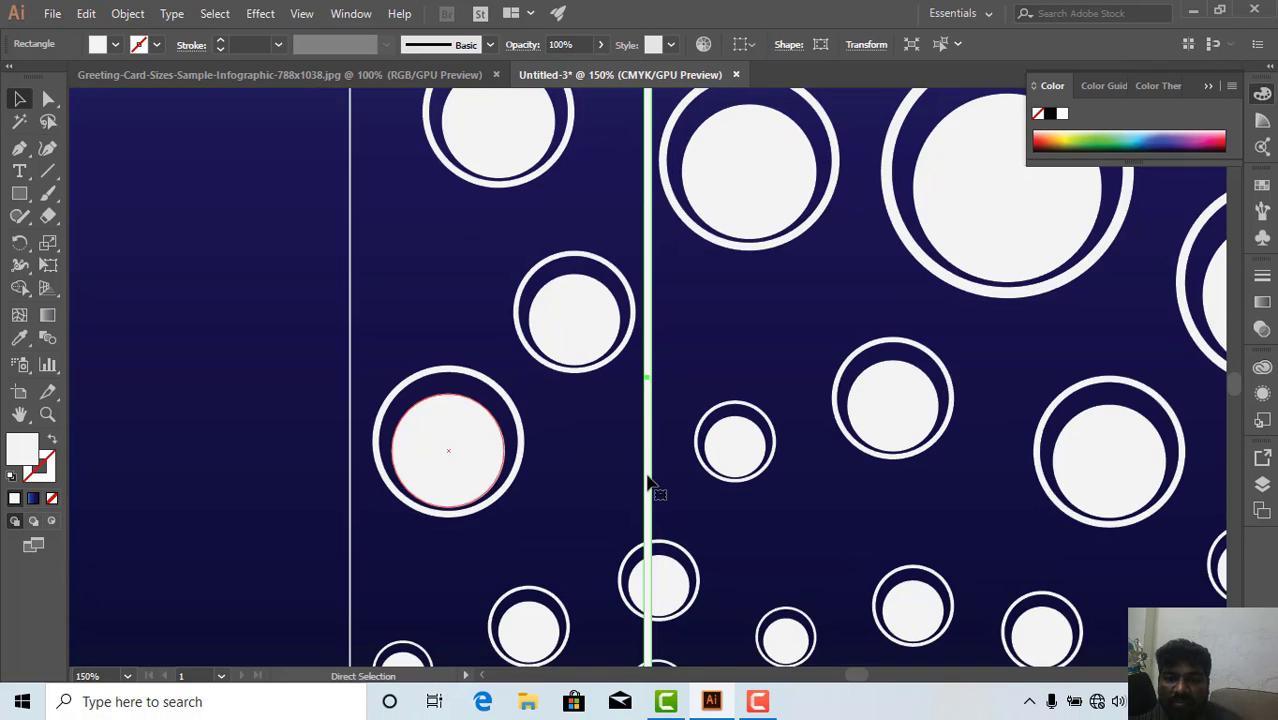
scroll(650, 480, down, 5)
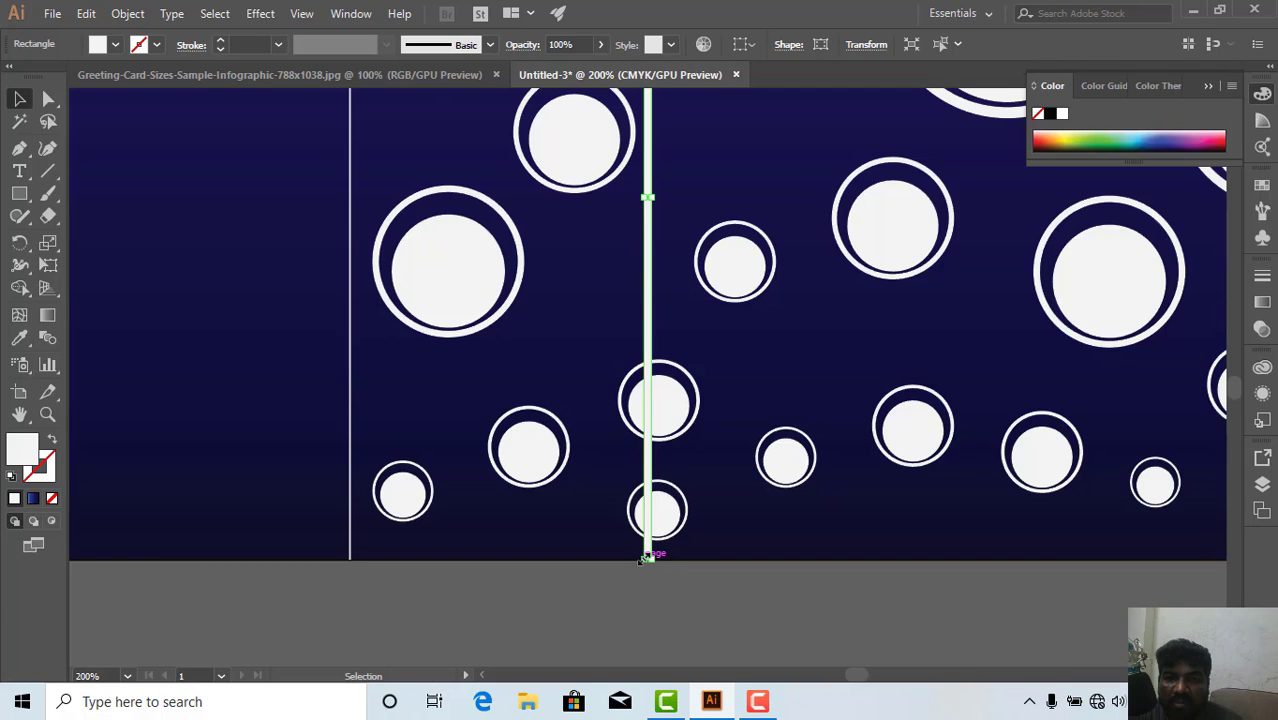
drag(645, 558, 646, 354)
scroll(659, 493, up, 1)
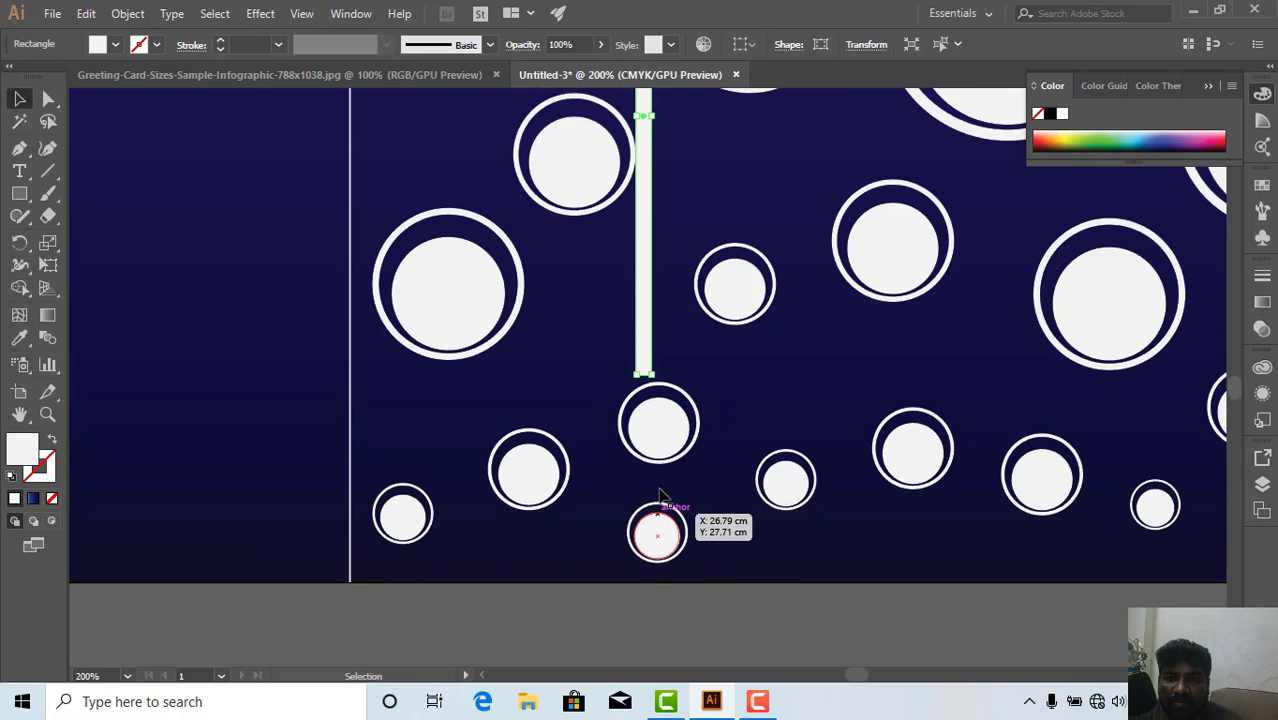
scroll(659, 493, up, 5)
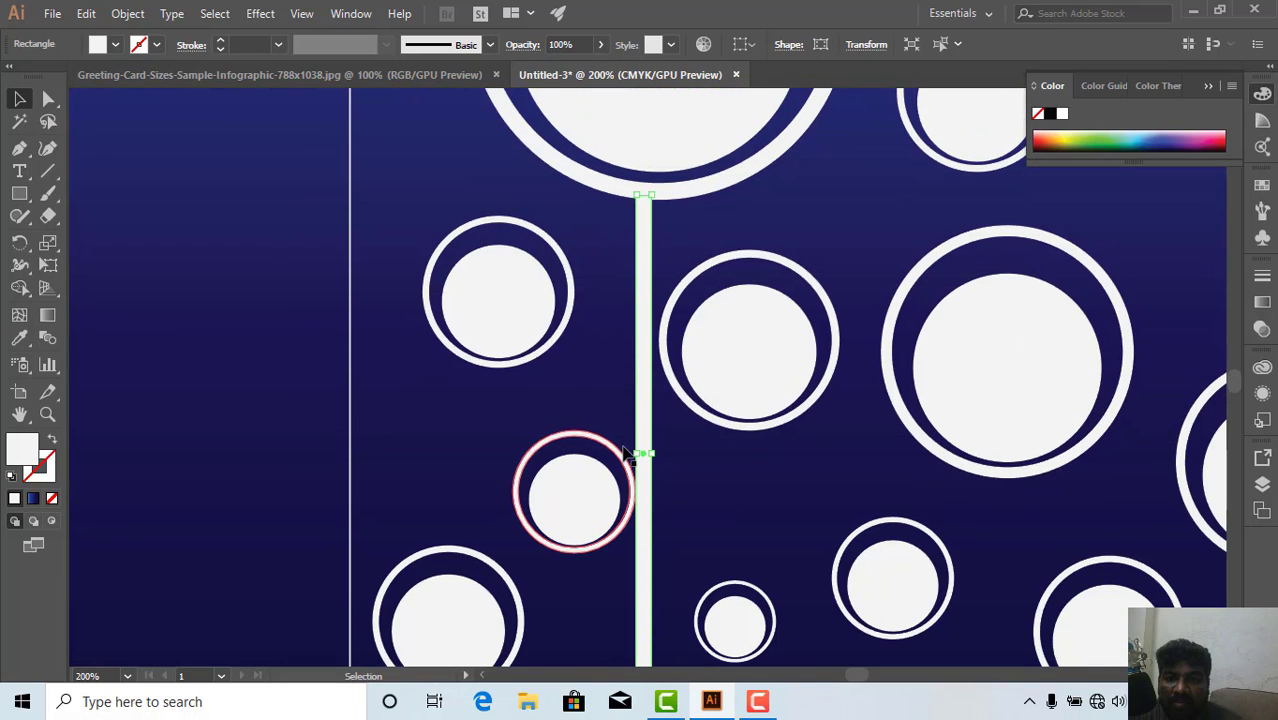
drag(641, 453, 645, 453)
Fill the largest ring's stem with the White swatch and deselect it.
click(19, 338)
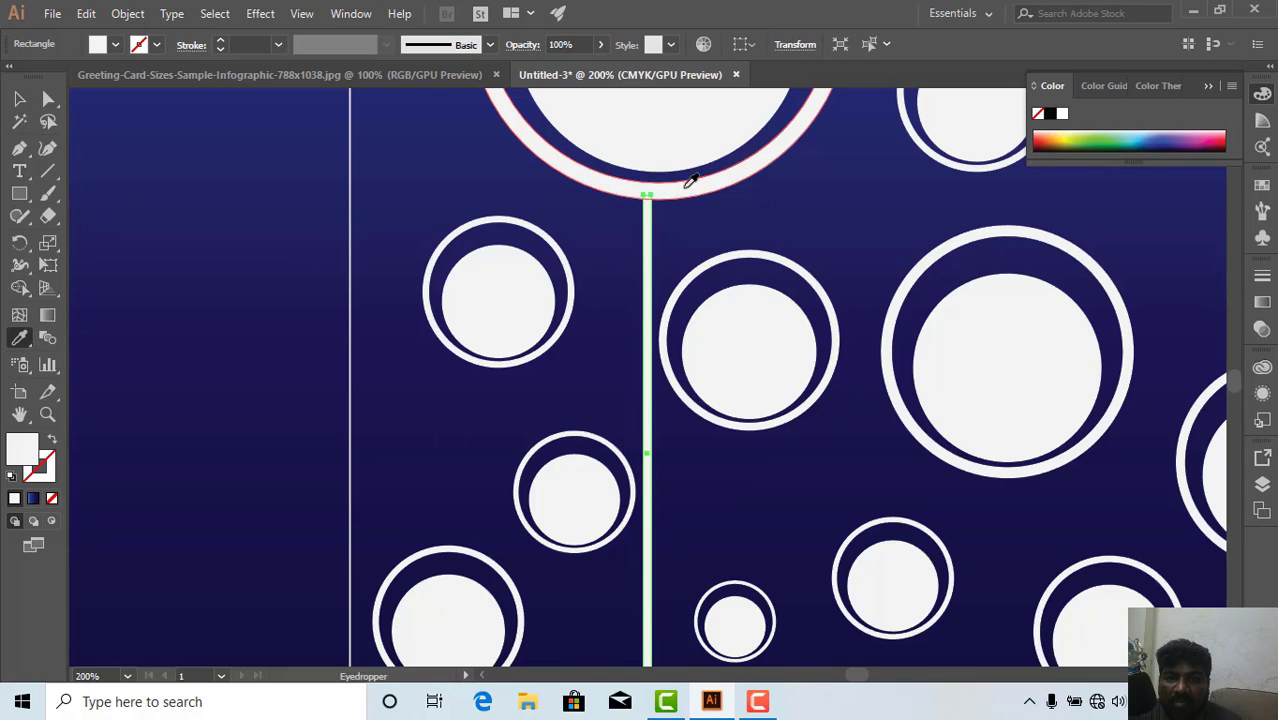
click(115, 45)
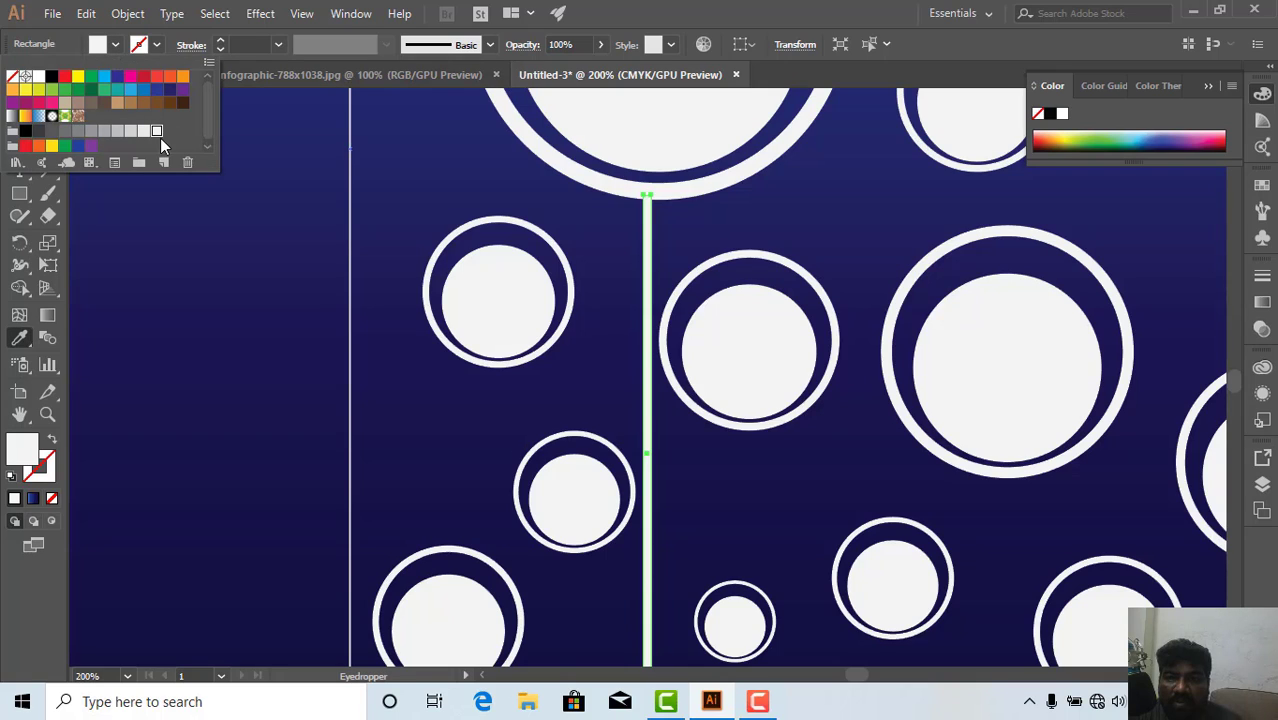
click(39, 77)
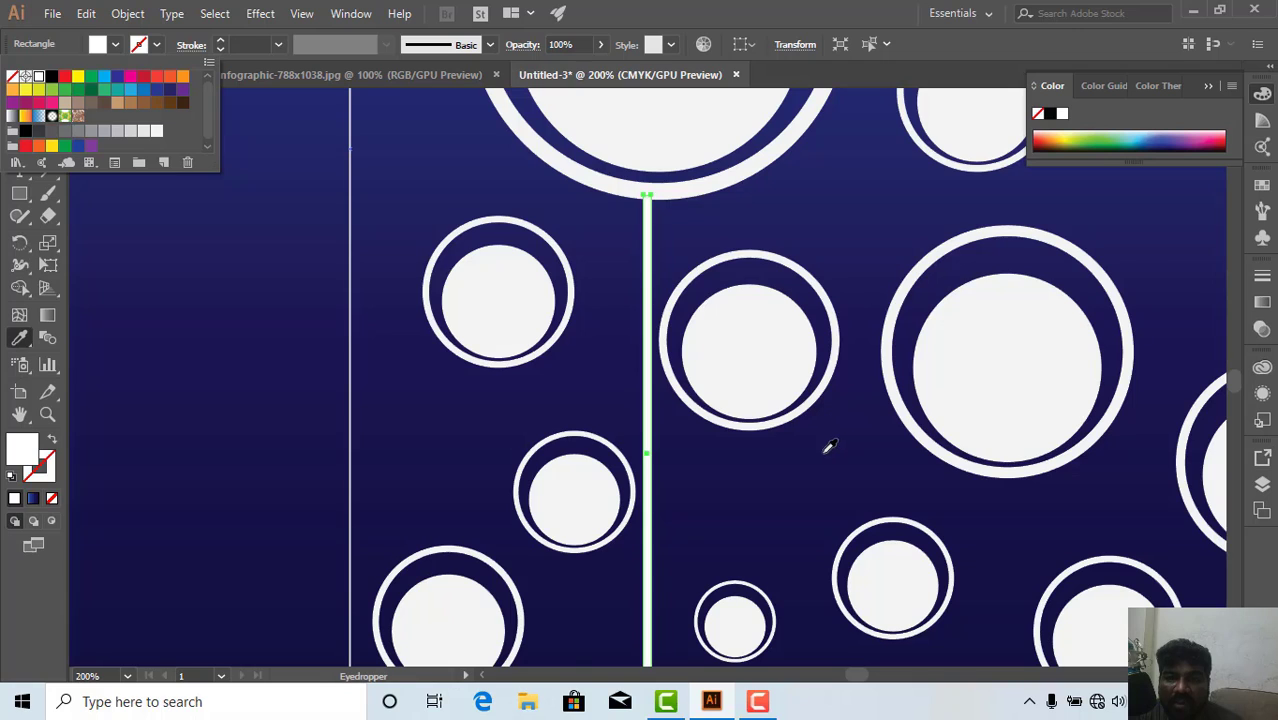
key(ctrl+minus)
key(ctrl+minus)
key(ctrl+minus)
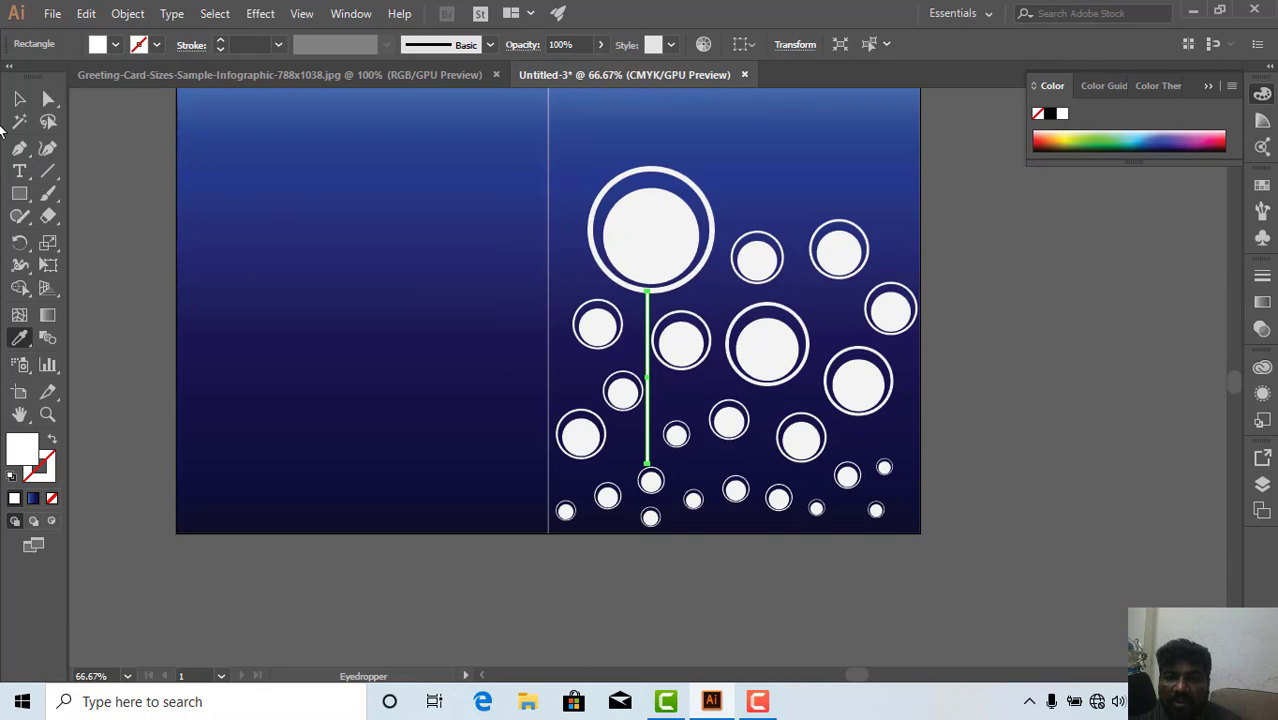
click(20, 99)
click(93, 184)
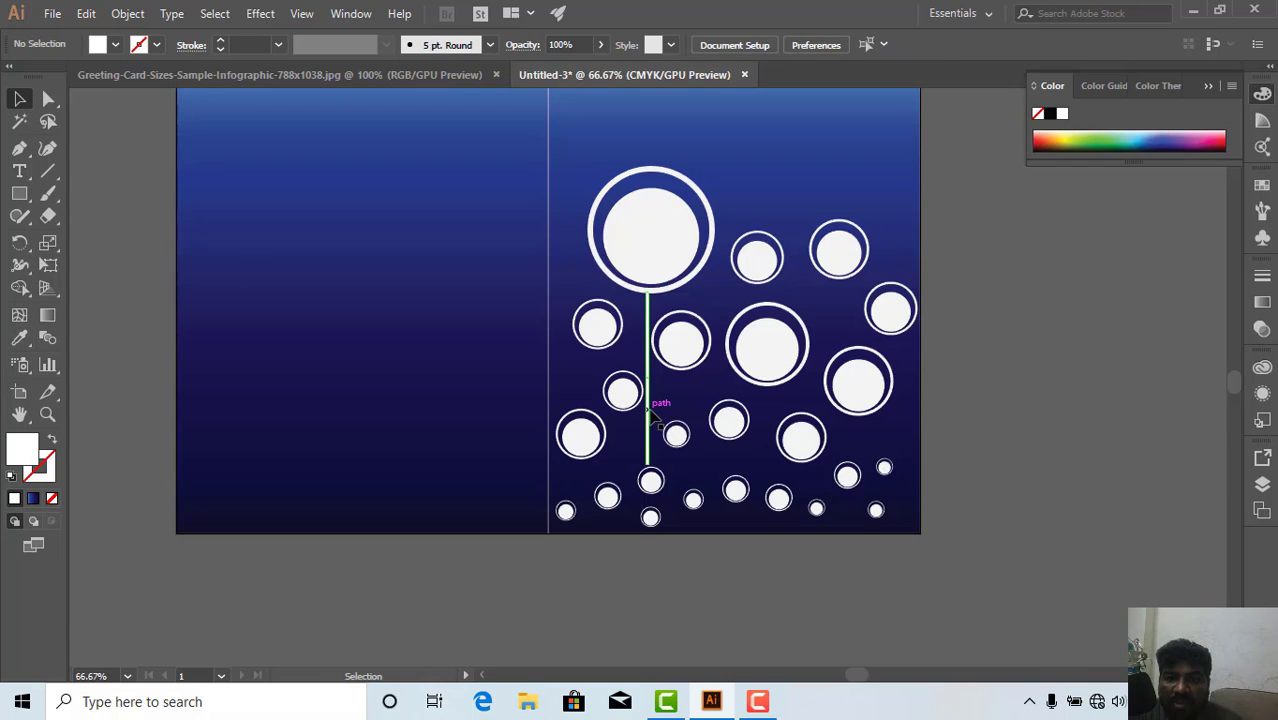
Duplicate the stem beneath the second-largest ring and fit its lower end to the artboard's bottom edge.
click(652, 421)
drag(657, 410, 772, 506)
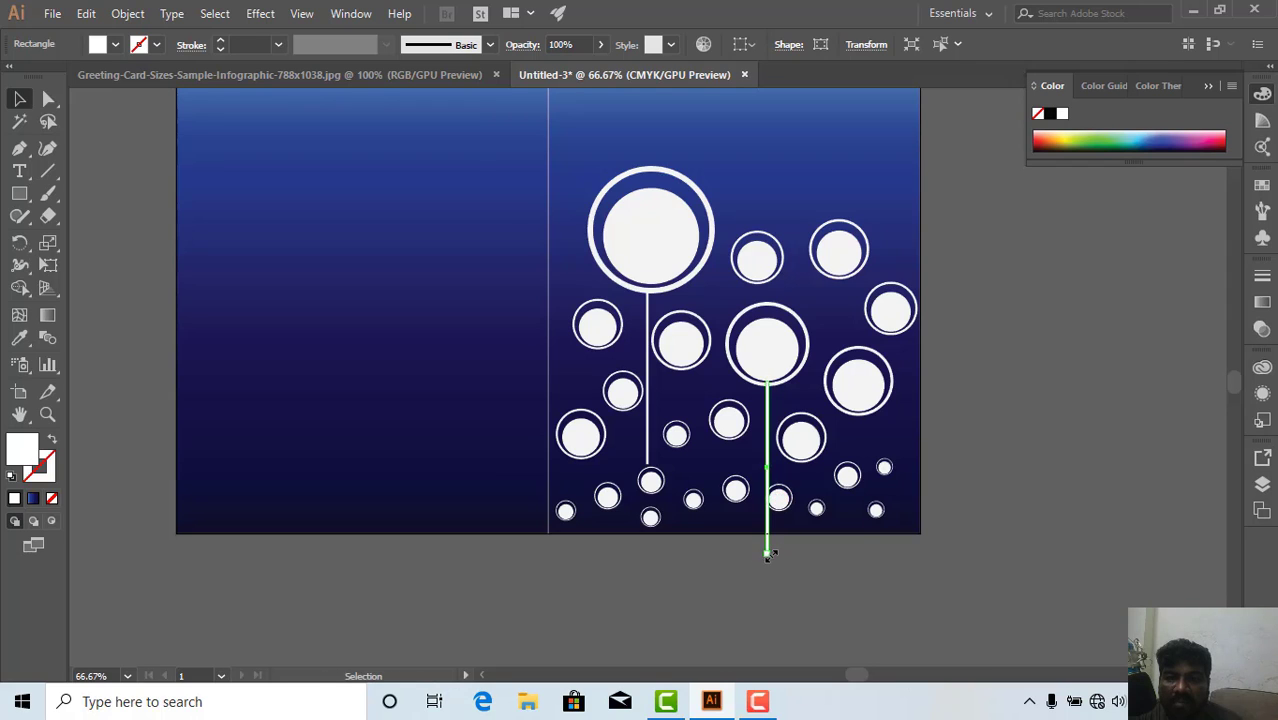
drag(768, 555, 767, 527)
key(ctrl+plus)
key(ctrl+plus)
key(ctrl+plus)
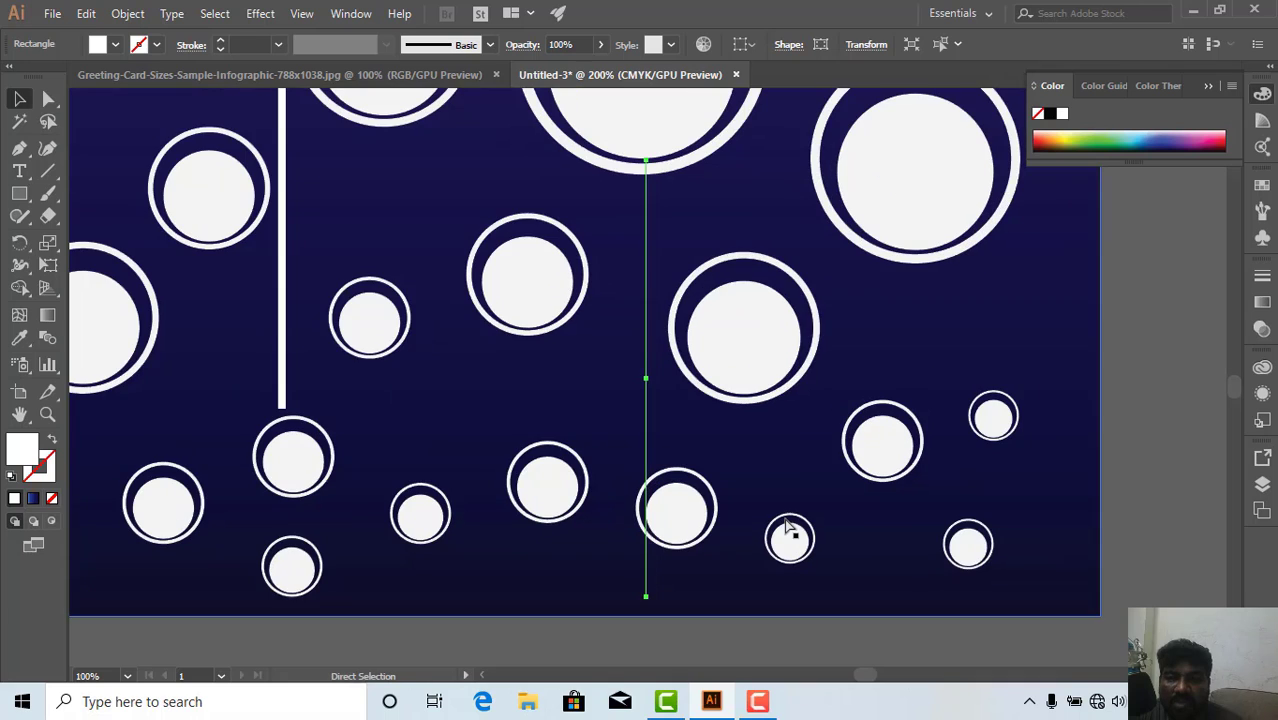
drag(646, 379, 639, 419)
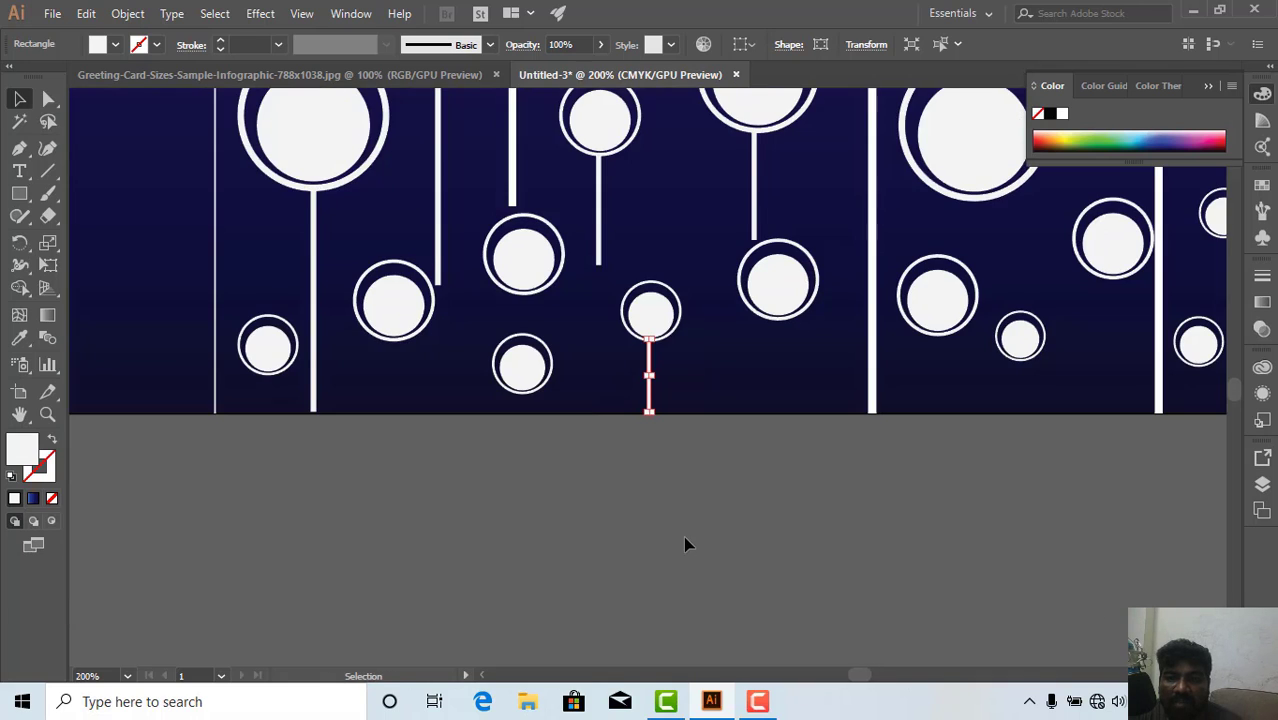
Copy the short stem at the bottom edge and place the copy beneath the neighbouring small ring to its right.
drag(676, 516, 520, 663)
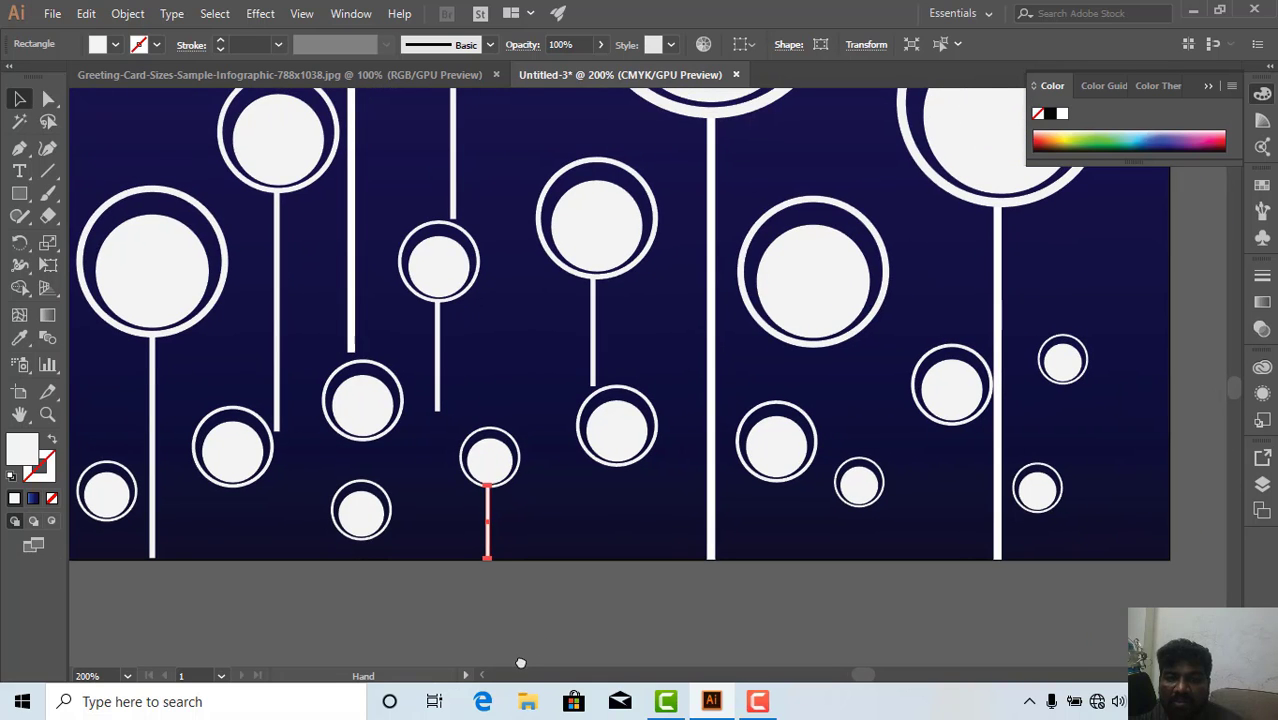
key(a)
key(ctrl+c)
key(ctrl+v)
key(v)
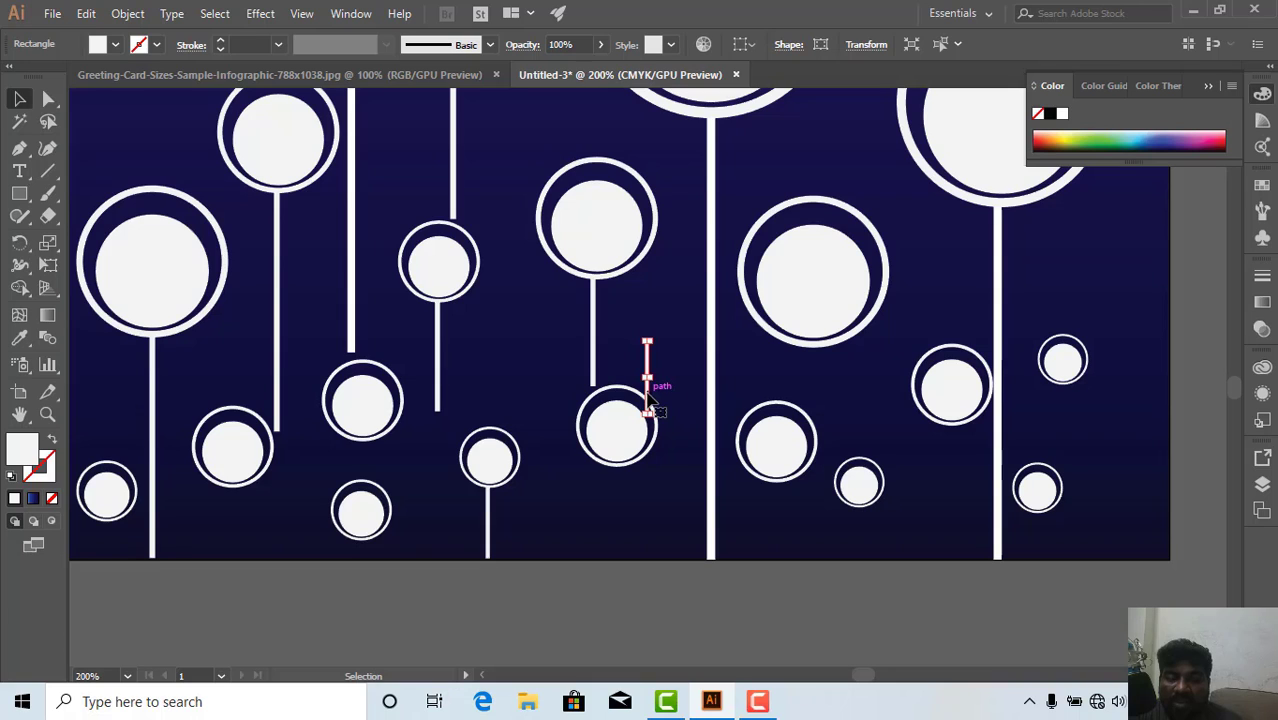
drag(648, 402, 622, 530)
Stretch the copied stem down to the artboard's bottom edge and widen it slightly.
key(a)
key(ctrl+equal)
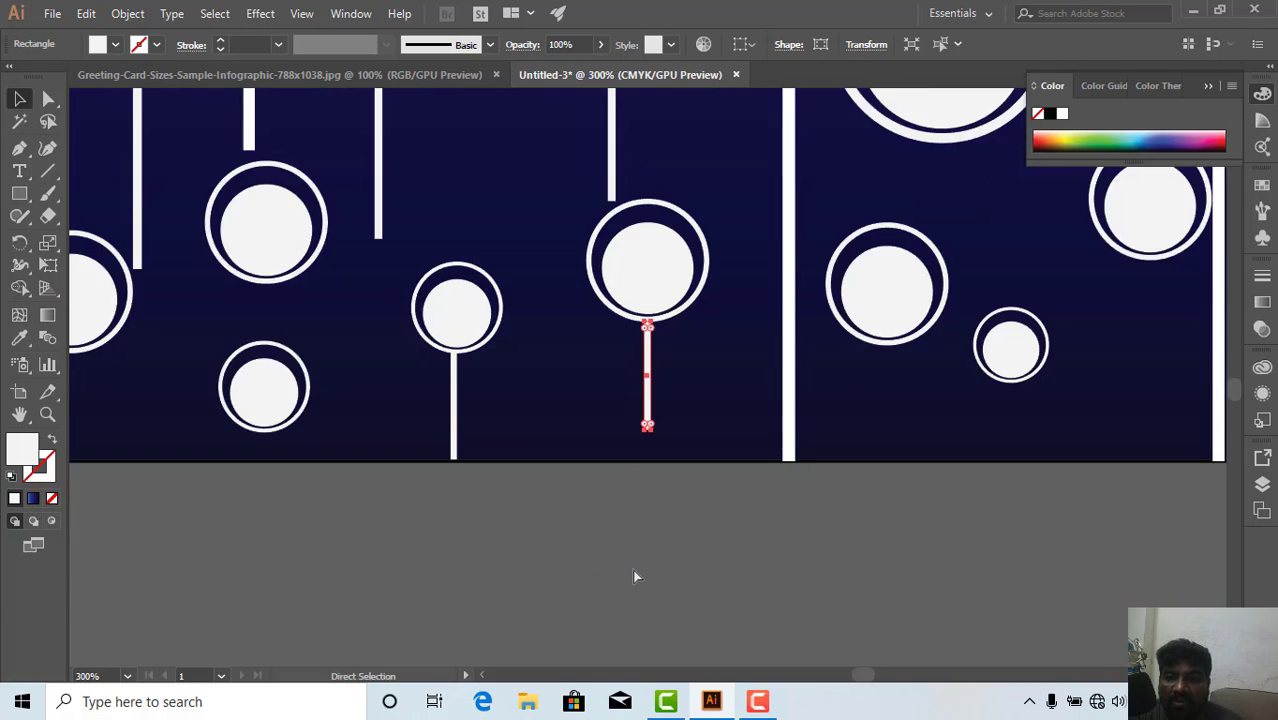
key(ctrl+equal)
key(ctrl+equal)
key(ctrl+equal)
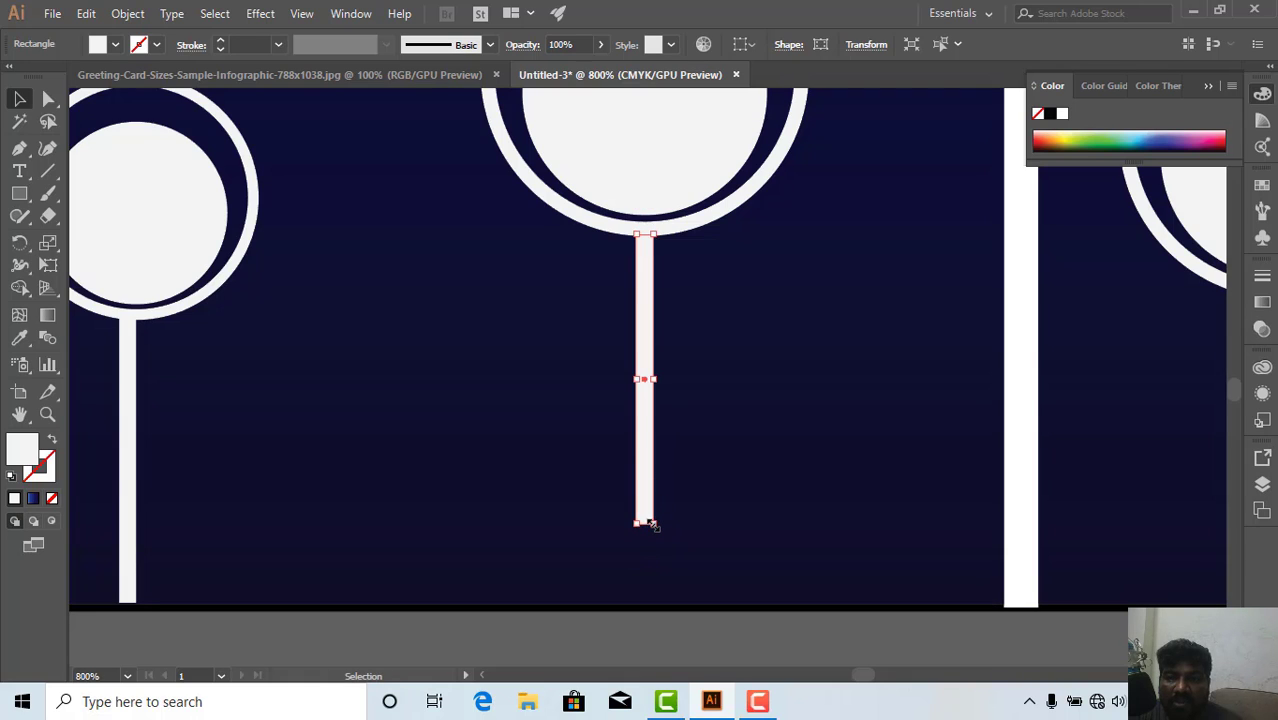
drag(648, 522, 662, 604)
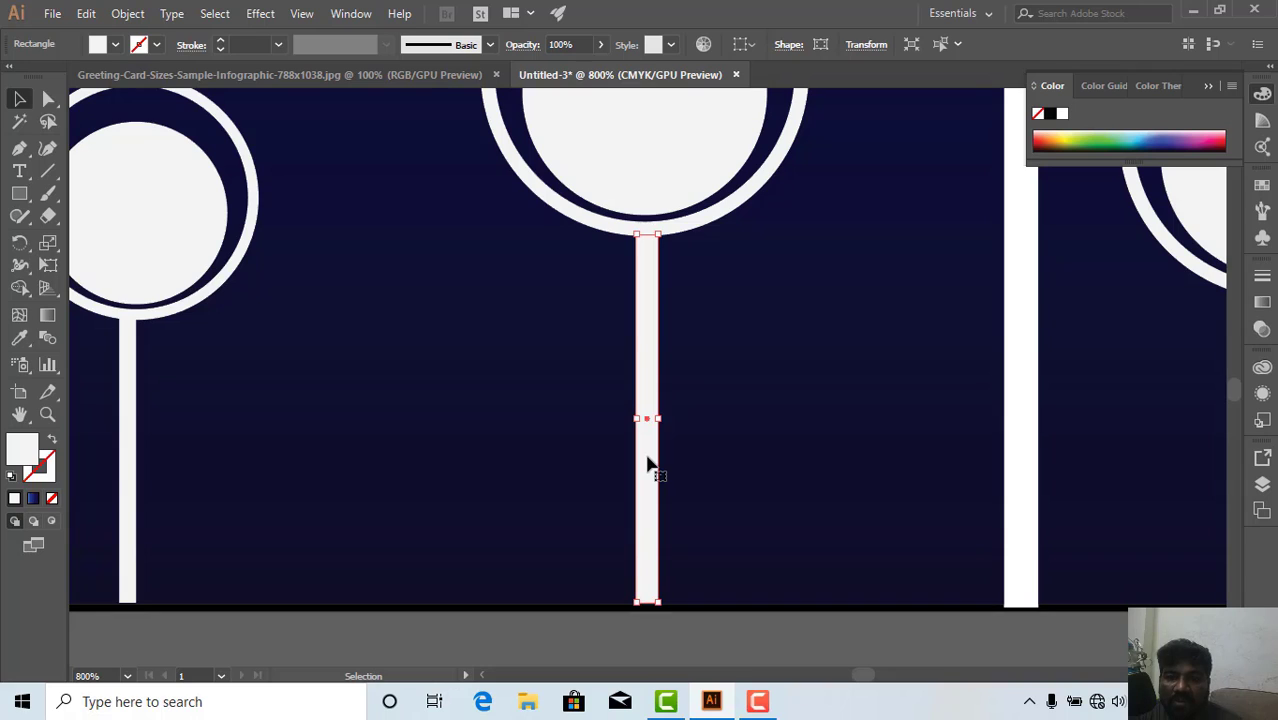
Nudge the stem slightly left to centre it beneath its ring, and deselect it.
key(ctrl+equal)
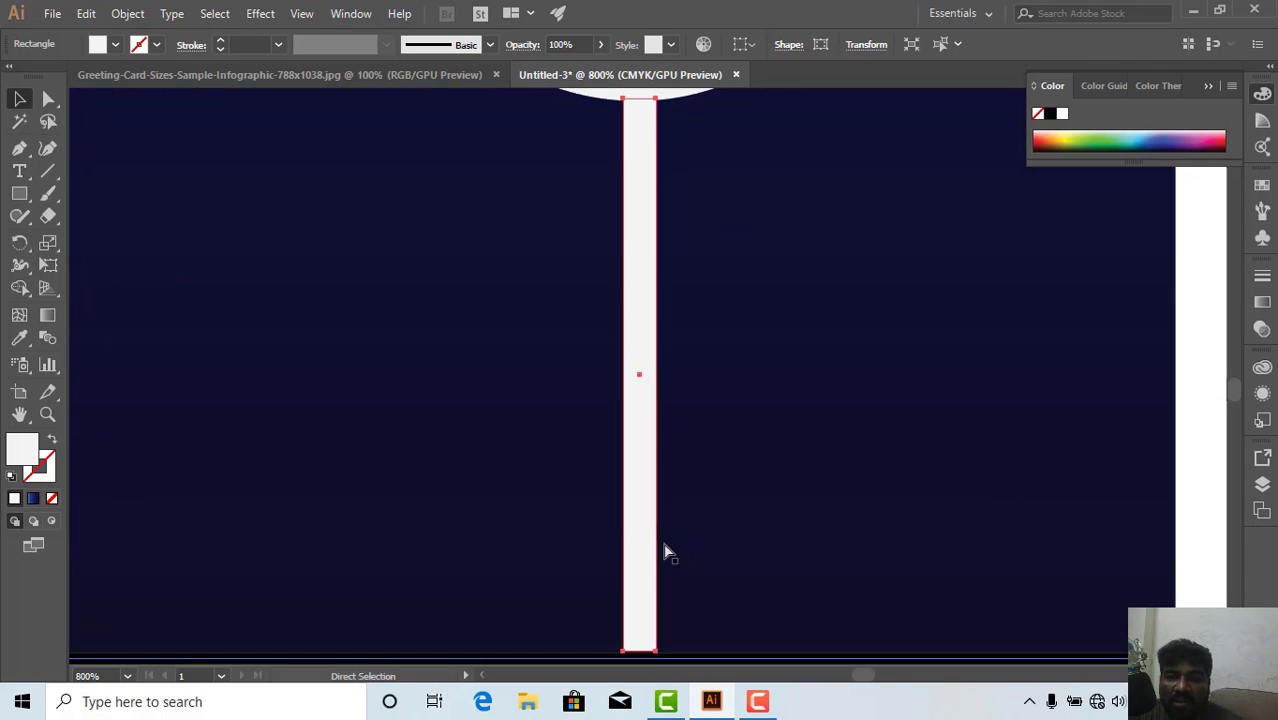
scroll(642, 522, up, 2)
drag(642, 498, 638, 498)
scroll(695, 644, down, 3)
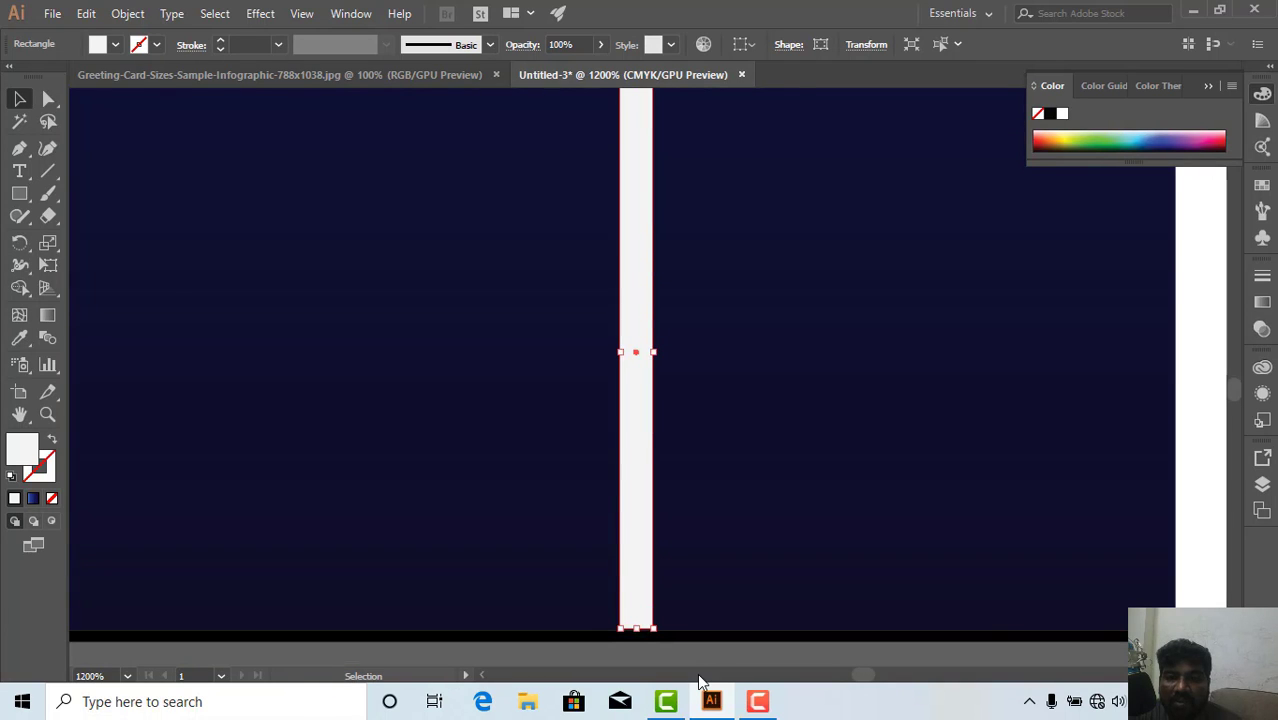
key(ctrl+minus)
key(ctrl+minus)
key(ctrl+minus)
click(698, 614)
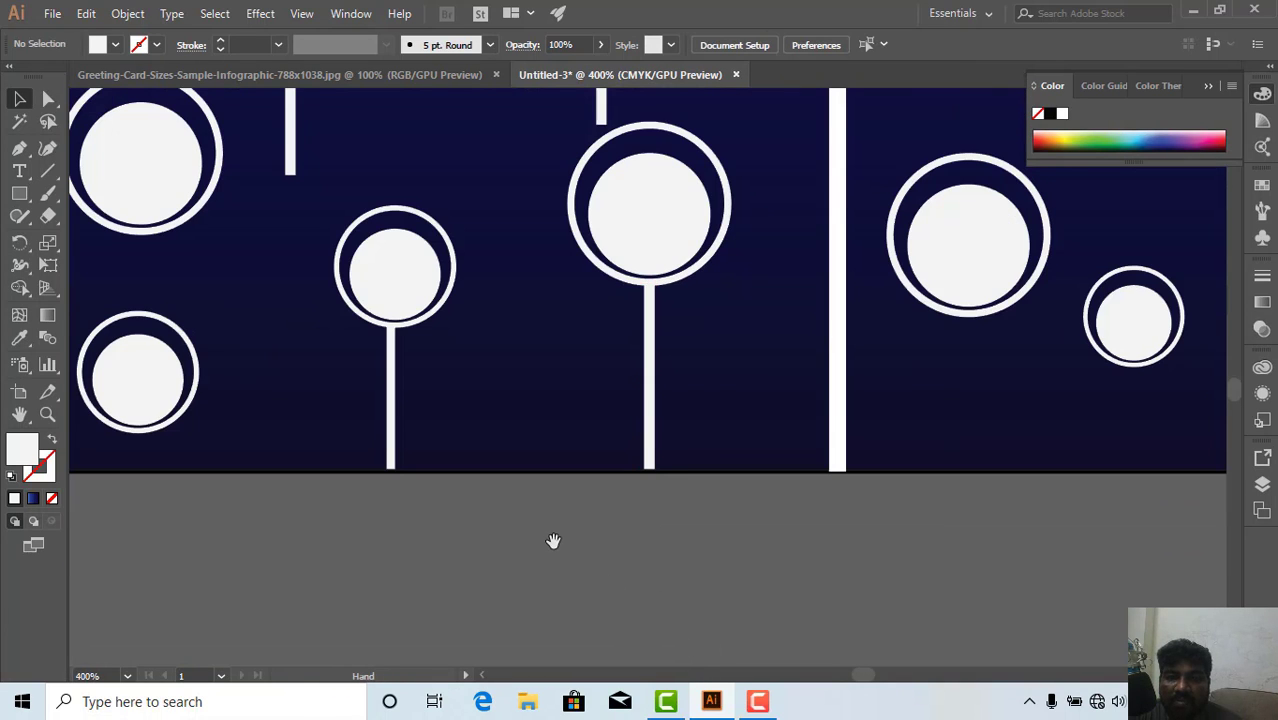
drag(553, 537, 718, 631)
key(ctrl+minus)
key(ctrl+minus)
key(ctrl+minus)
key(ctrl+minus)
key(ctrl+minus)
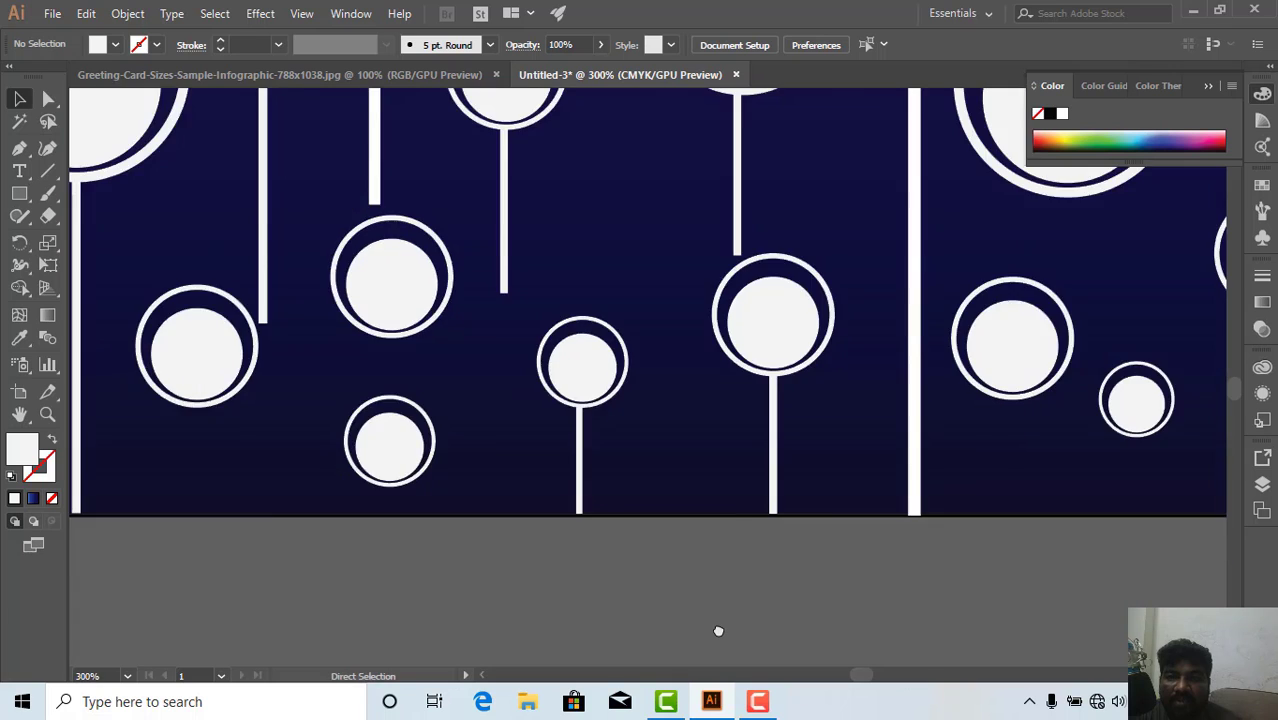
drag(655, 475, 634, 607)
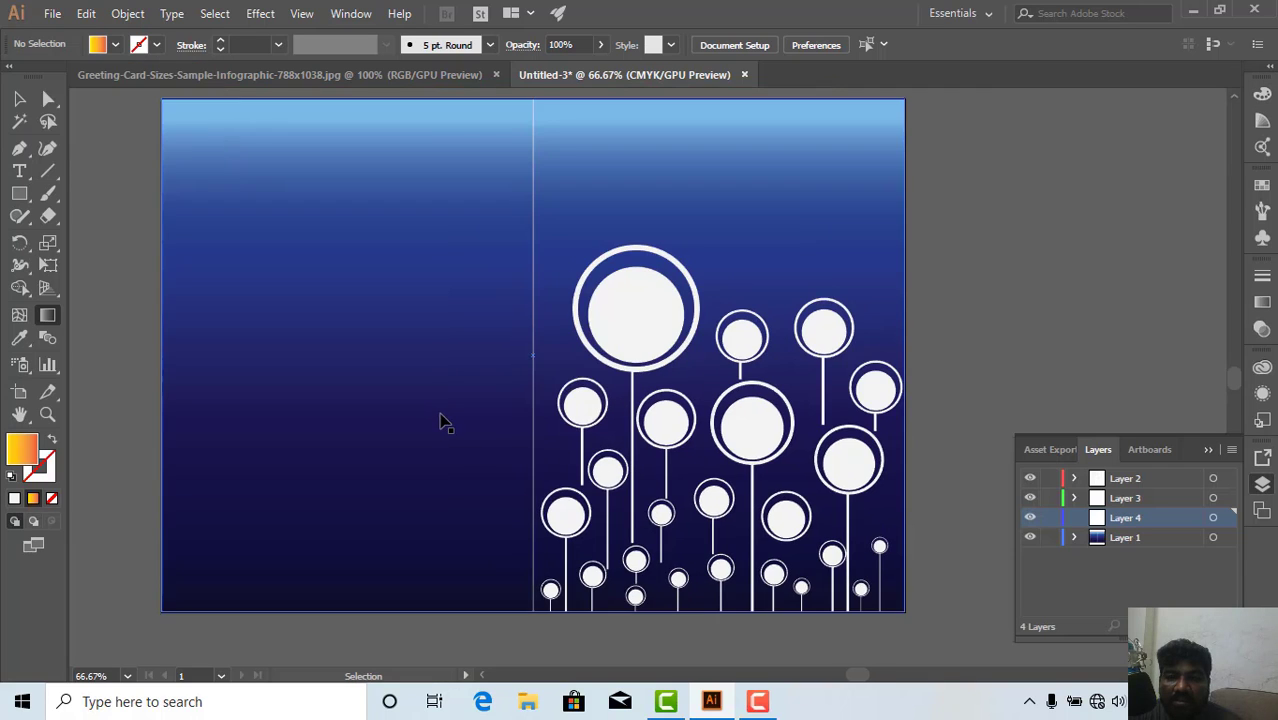
Convert the vertical centre divider line to a filled shape with Outline Stroke and deselect it.
key(ctrl+minus)
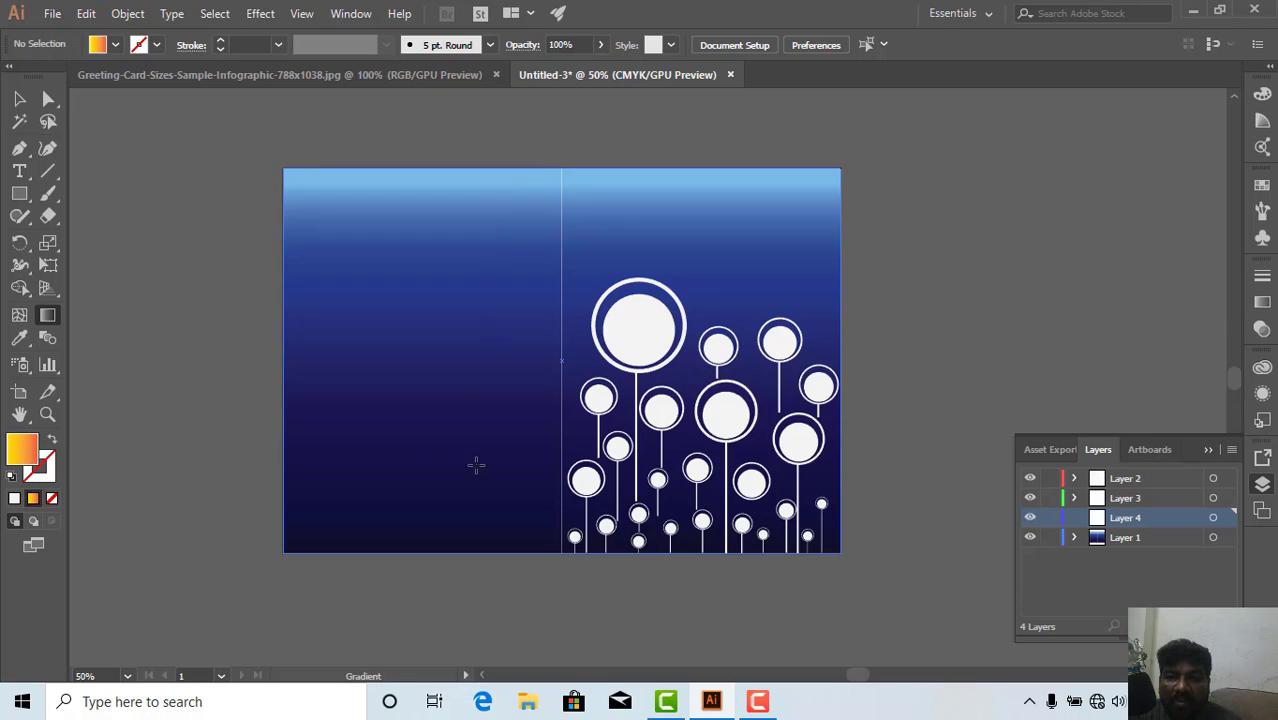
click(478, 480)
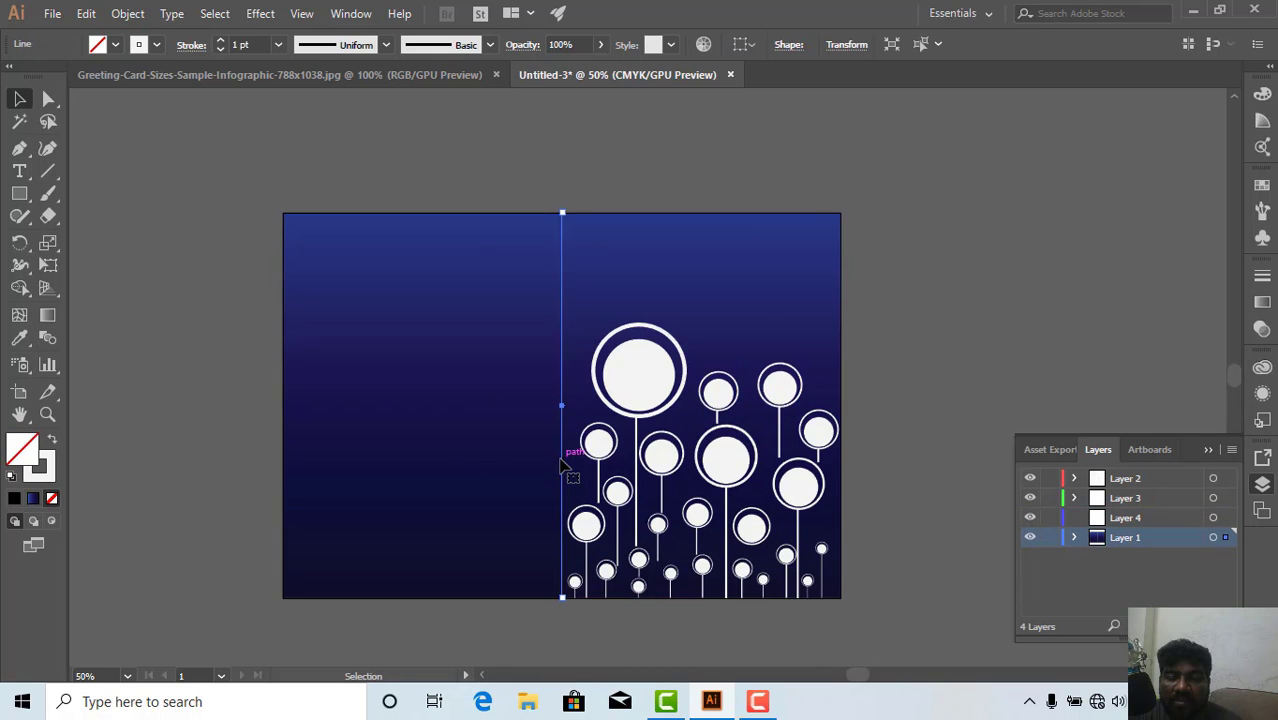
key(ctrl+plus)
key(ctrl+plus)
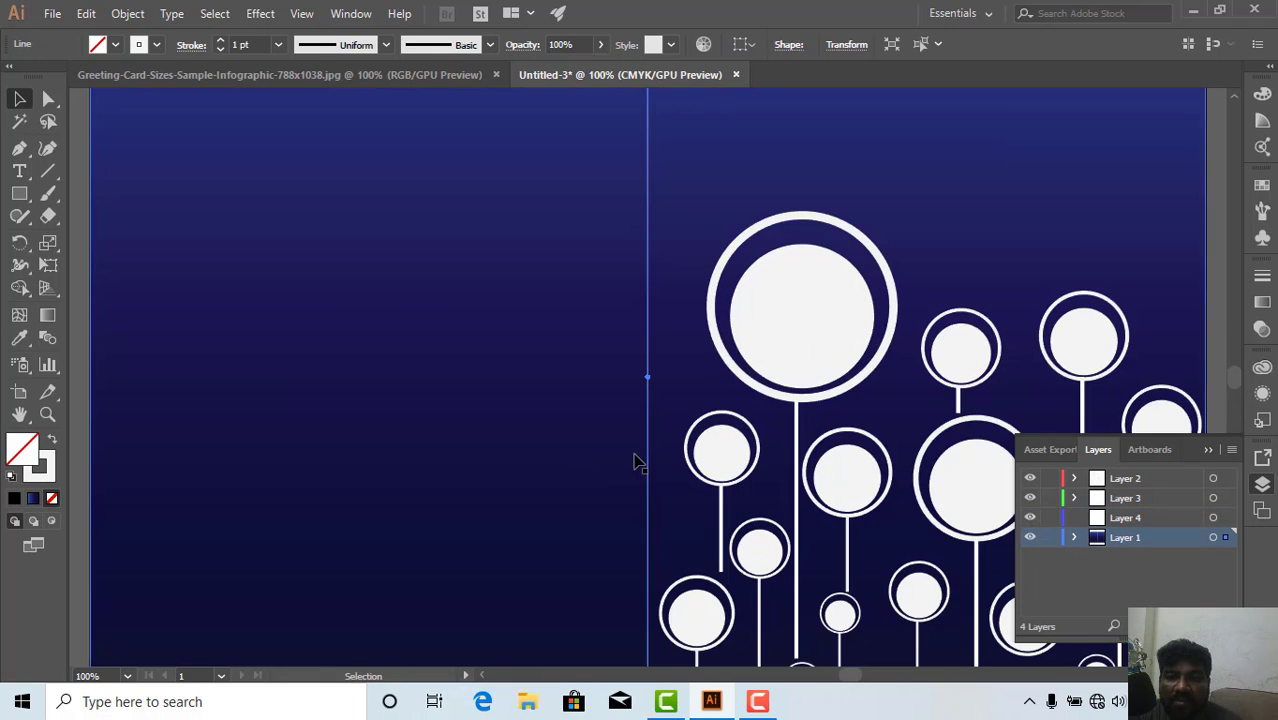
scroll(635, 457, down, 4)
scroll(635, 462, down, 2)
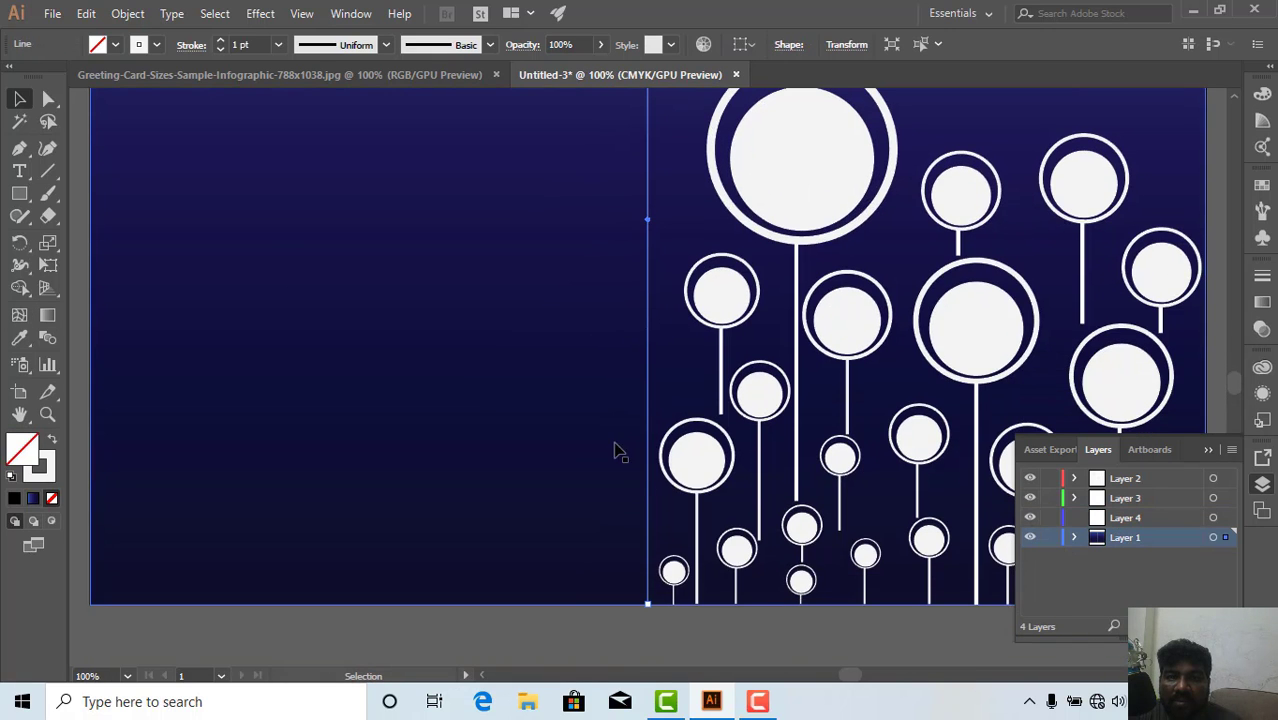
click(128, 13)
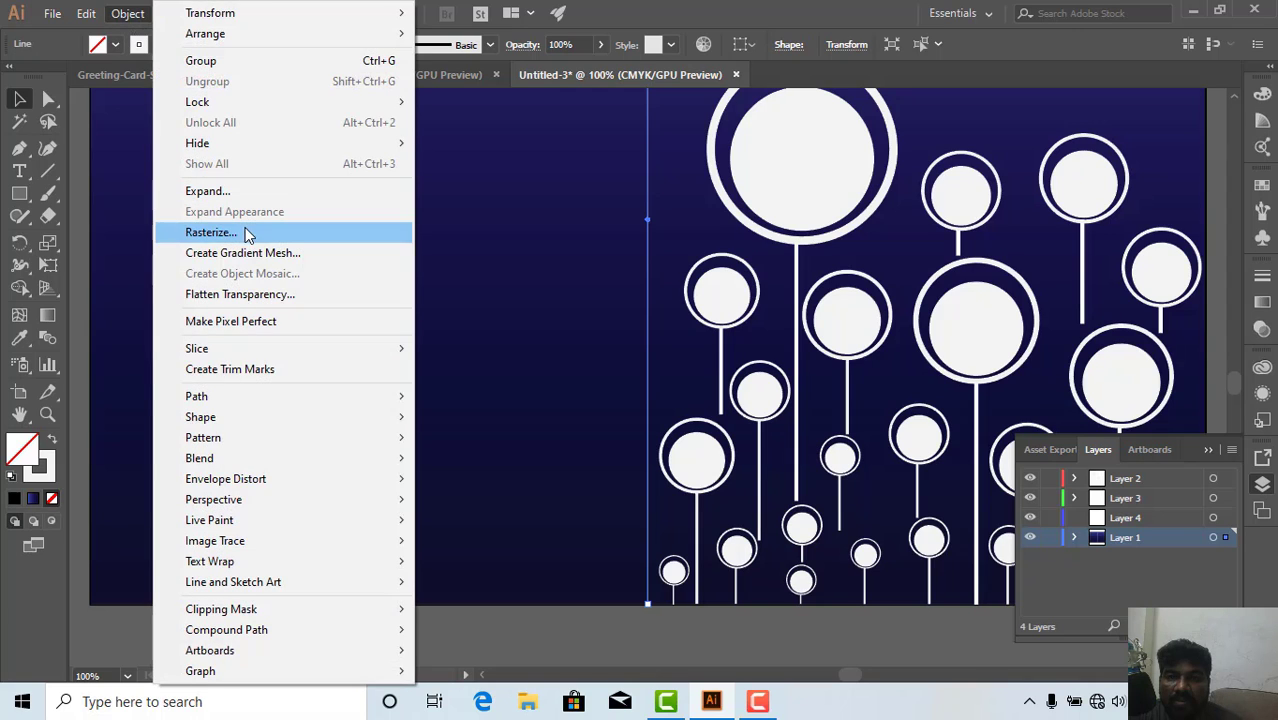
mouse_move(236, 402)
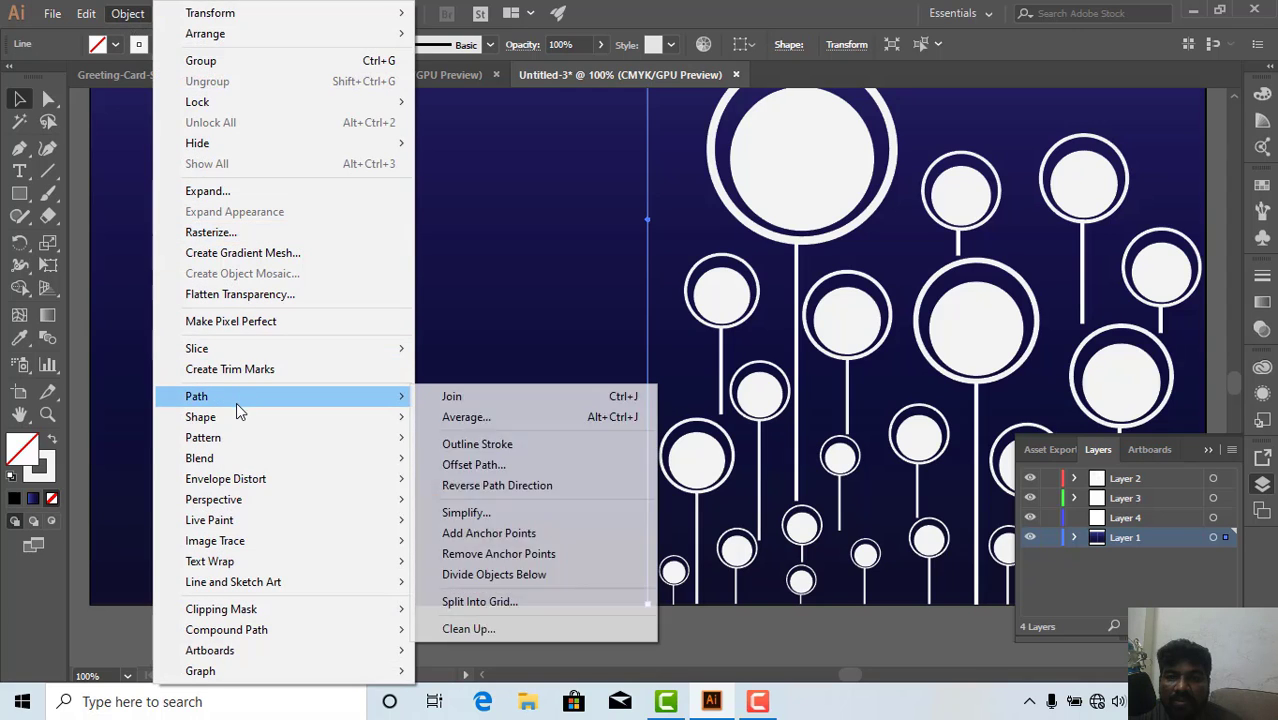
click(465, 444)
click(571, 638)
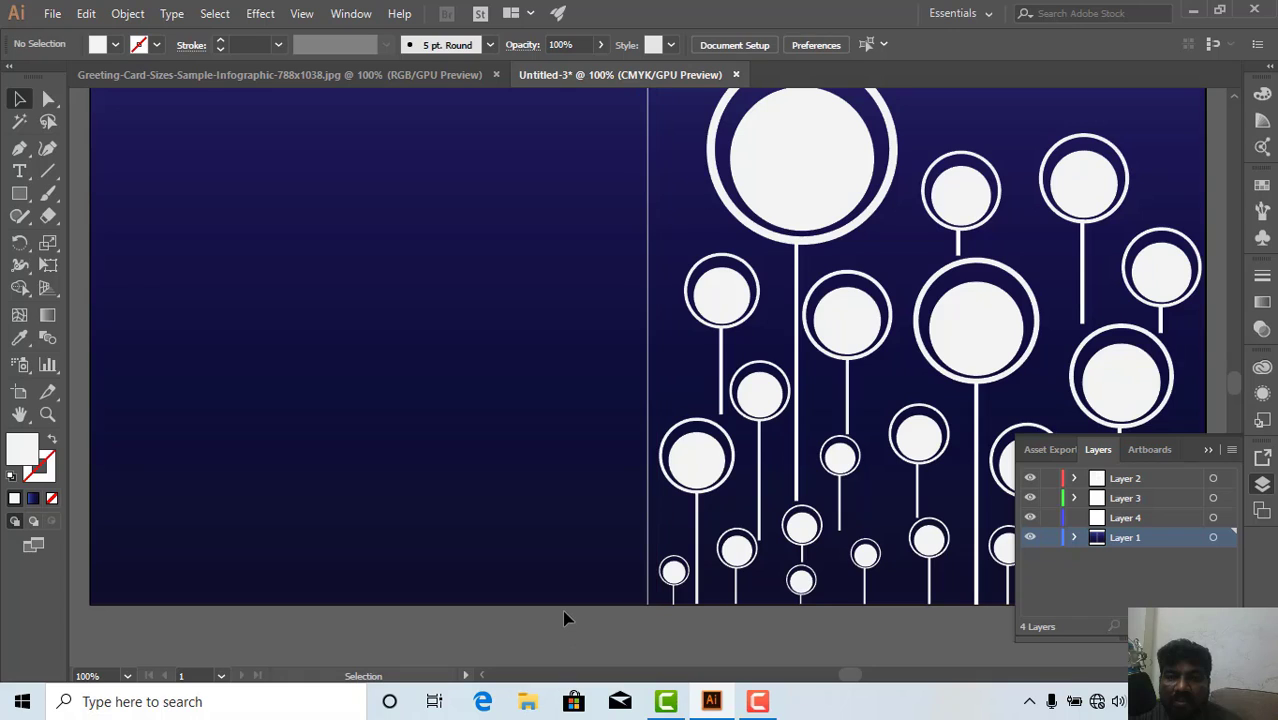
Check Layer 3's contents by hiding and showing it, select Layers 2 and 3, and hide Layer 4.
key(ctrl+minus)
key(ctrl+minus)
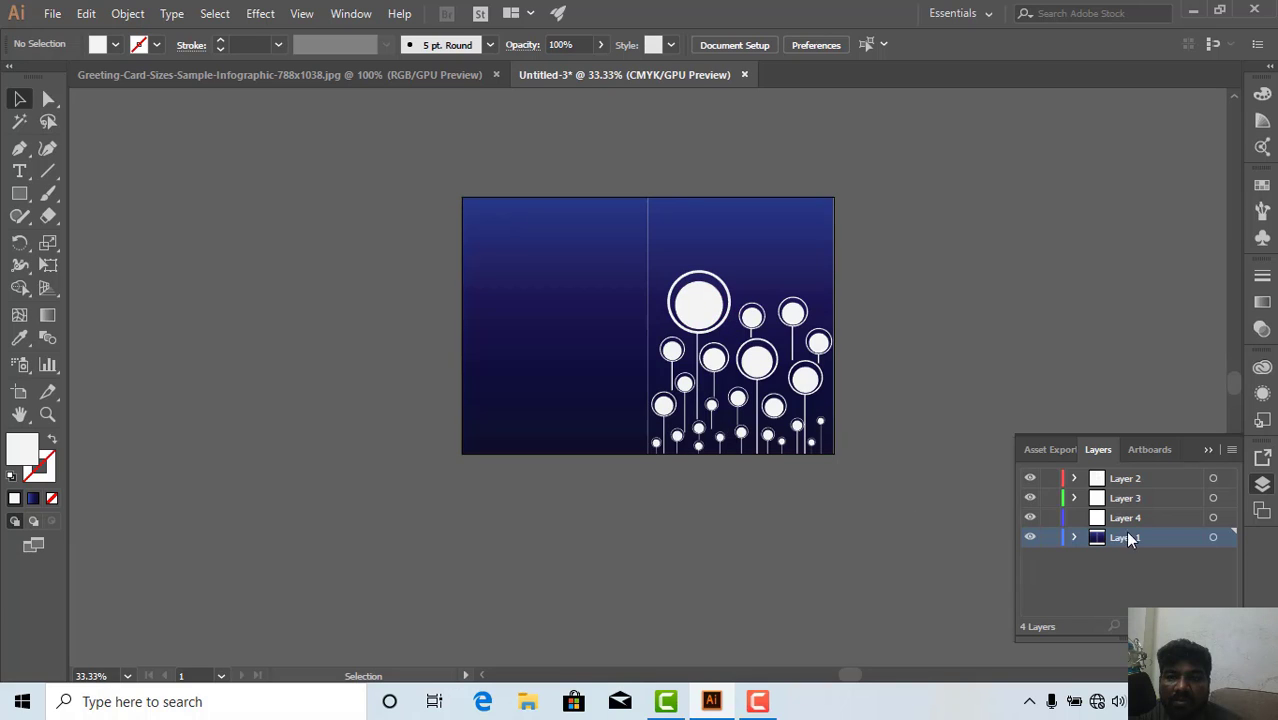
click(1128, 499)
click(1030, 498)
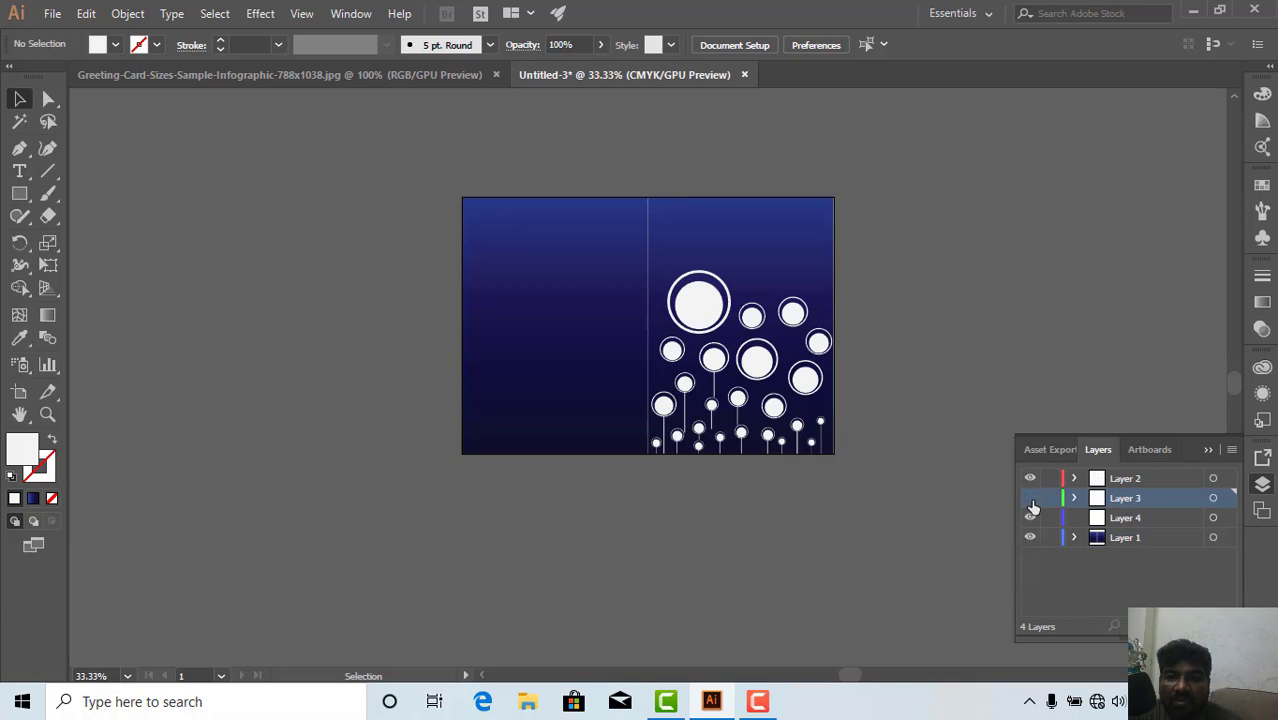
click(1030, 498)
click(1140, 482)
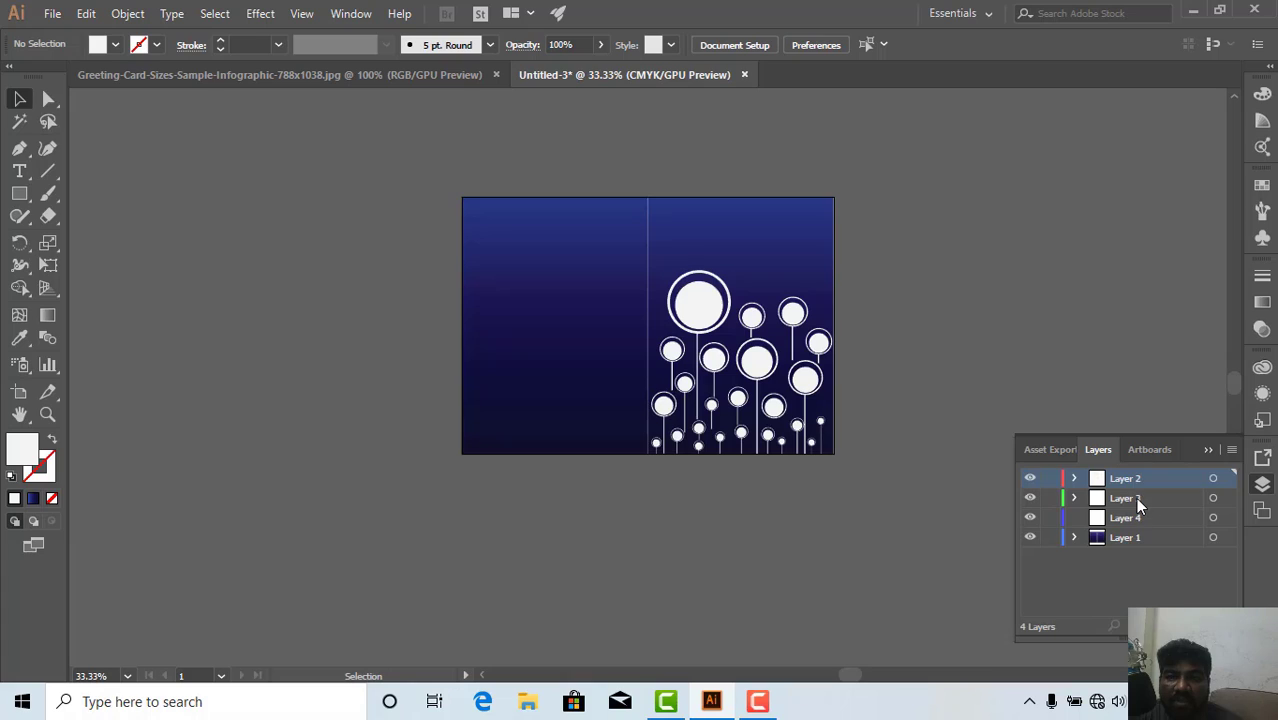
shift+click(1135, 497)
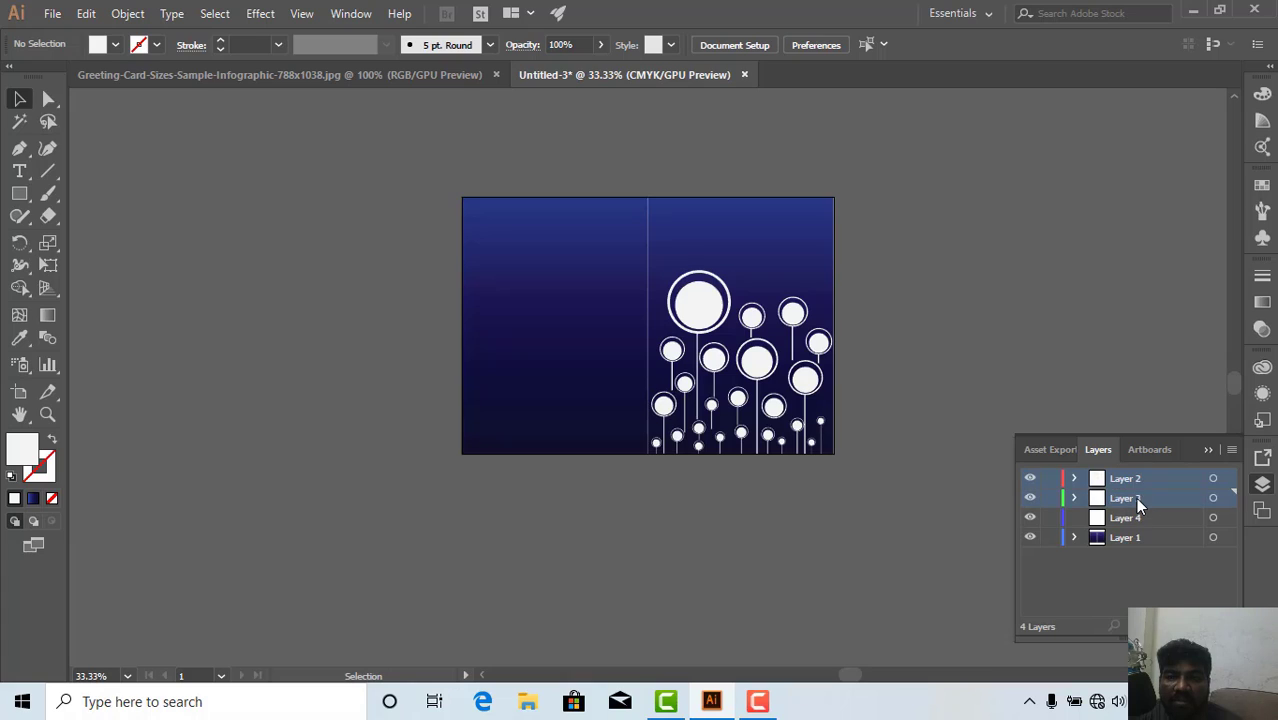
click(1031, 519)
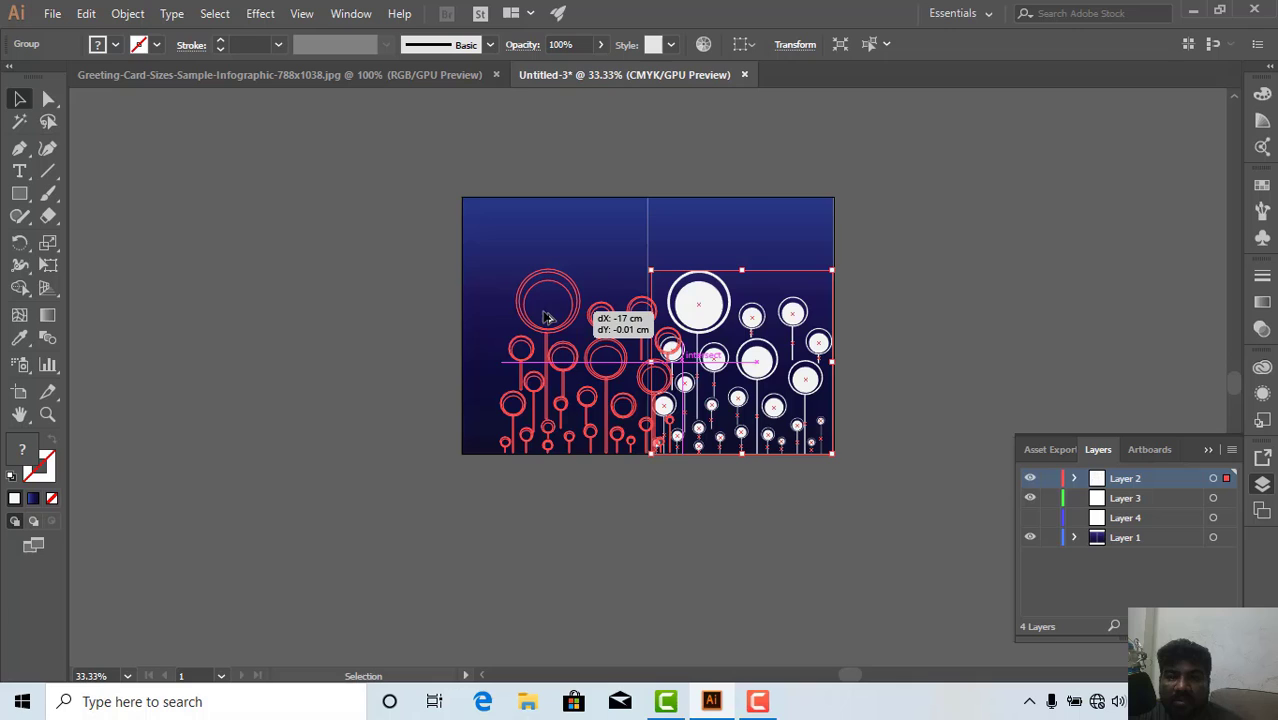
Duplicate the ring-and-disc group onto the left half and reflect the copy across the horizontal axis.
mouse_move(555, 311)
mouse_down()
mouse_move(535, 302)
mouse_move(566, 322)
mouse_up()
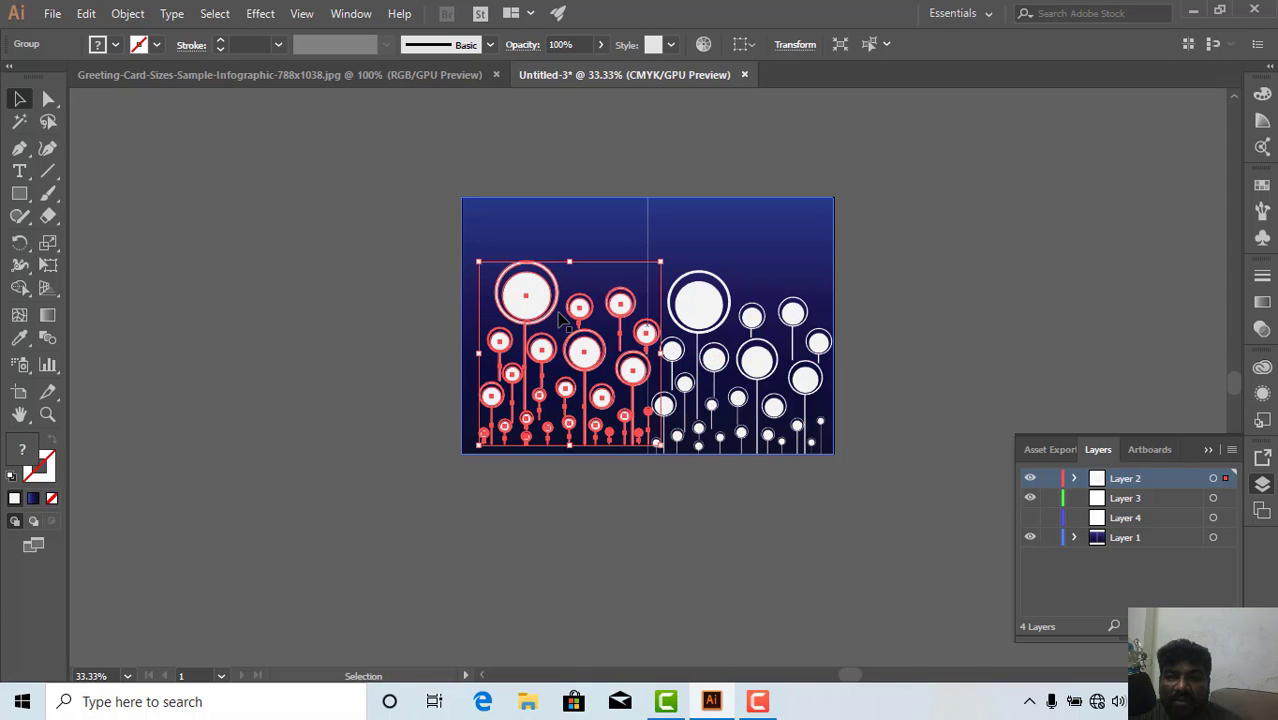
right_click(533, 303)
mouse_move(601, 490)
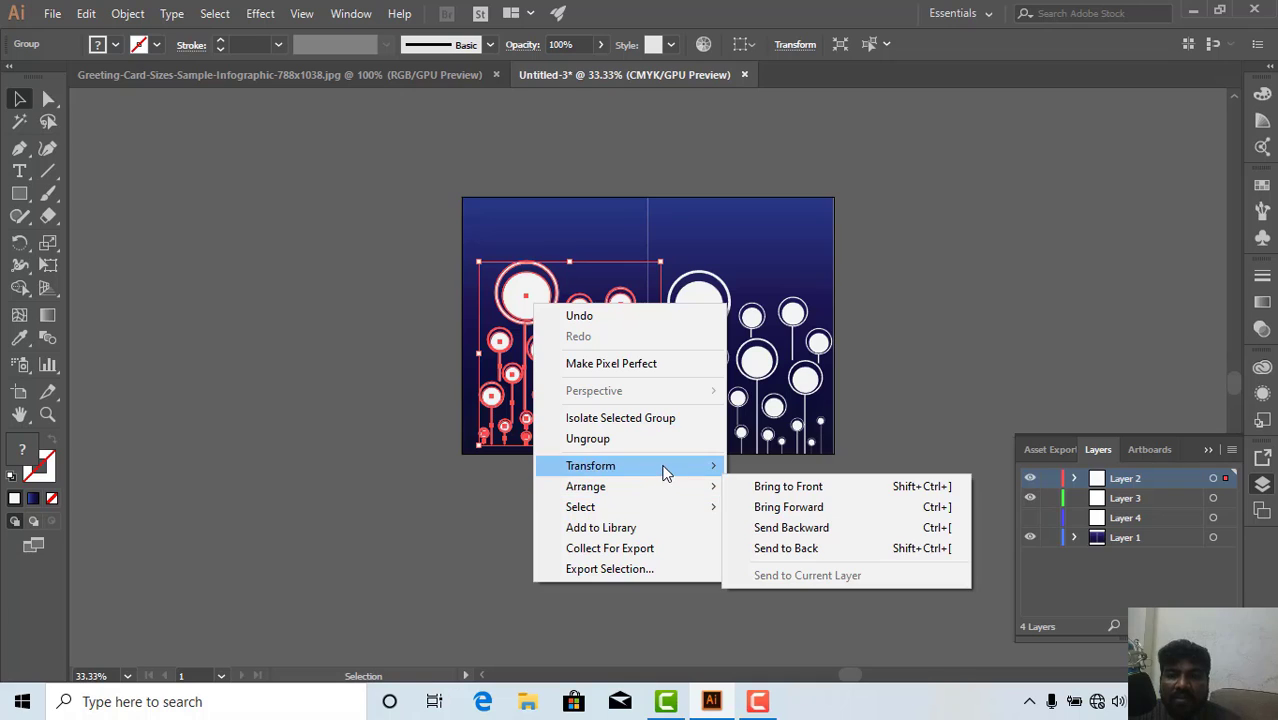
mouse_move(665, 468)
click(798, 540)
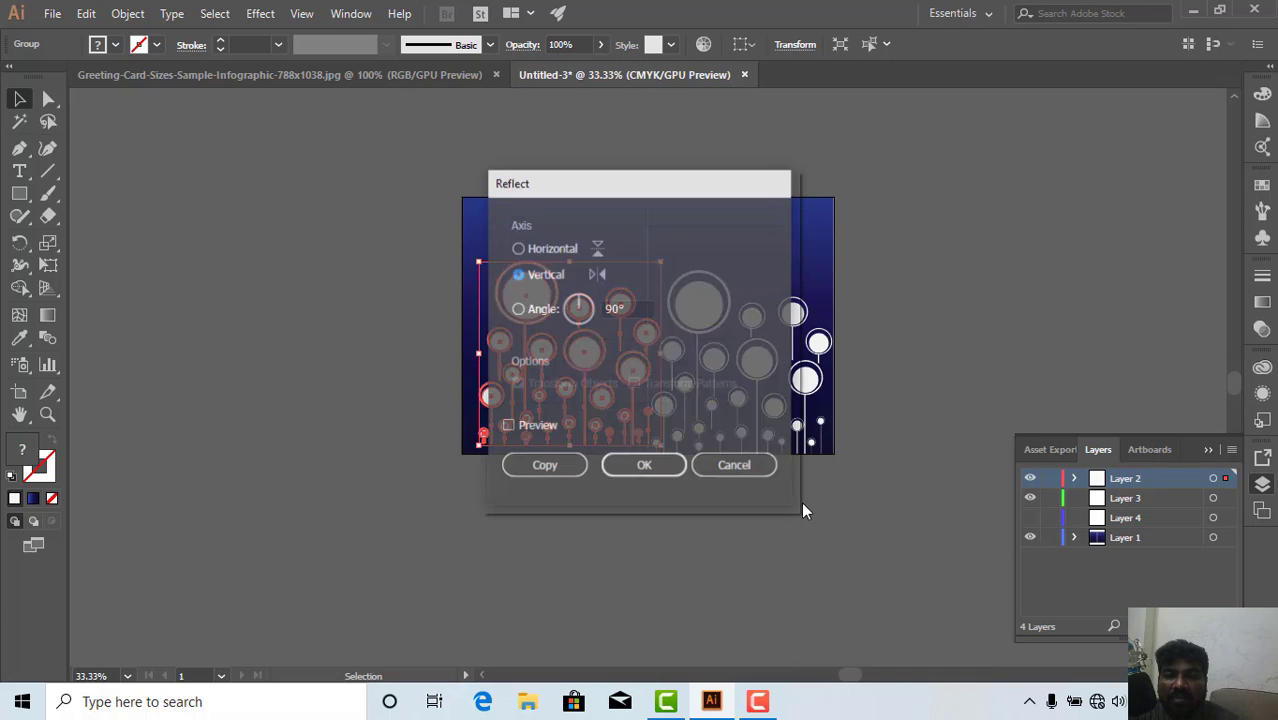
click(518, 249)
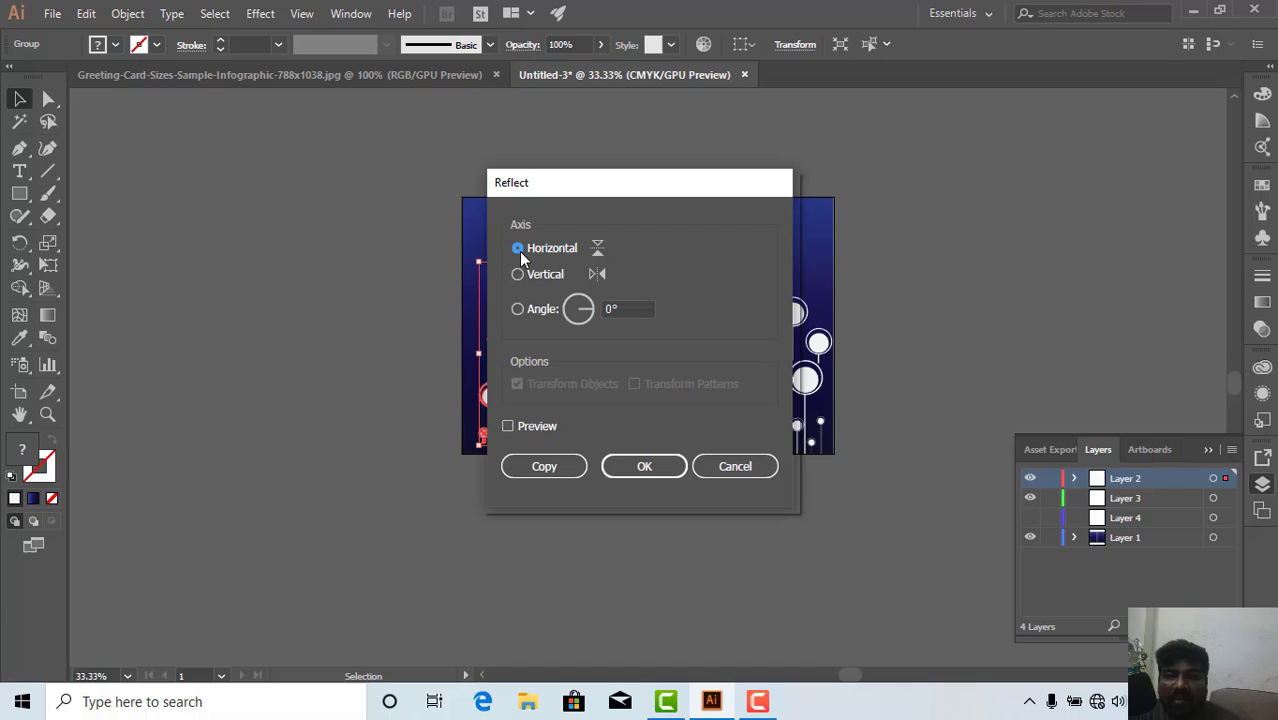
click(641, 470)
Move the reflected group so its stems hang from the artboard's top edge within the left half, and deselect it.
drag(562, 342, 568, 309)
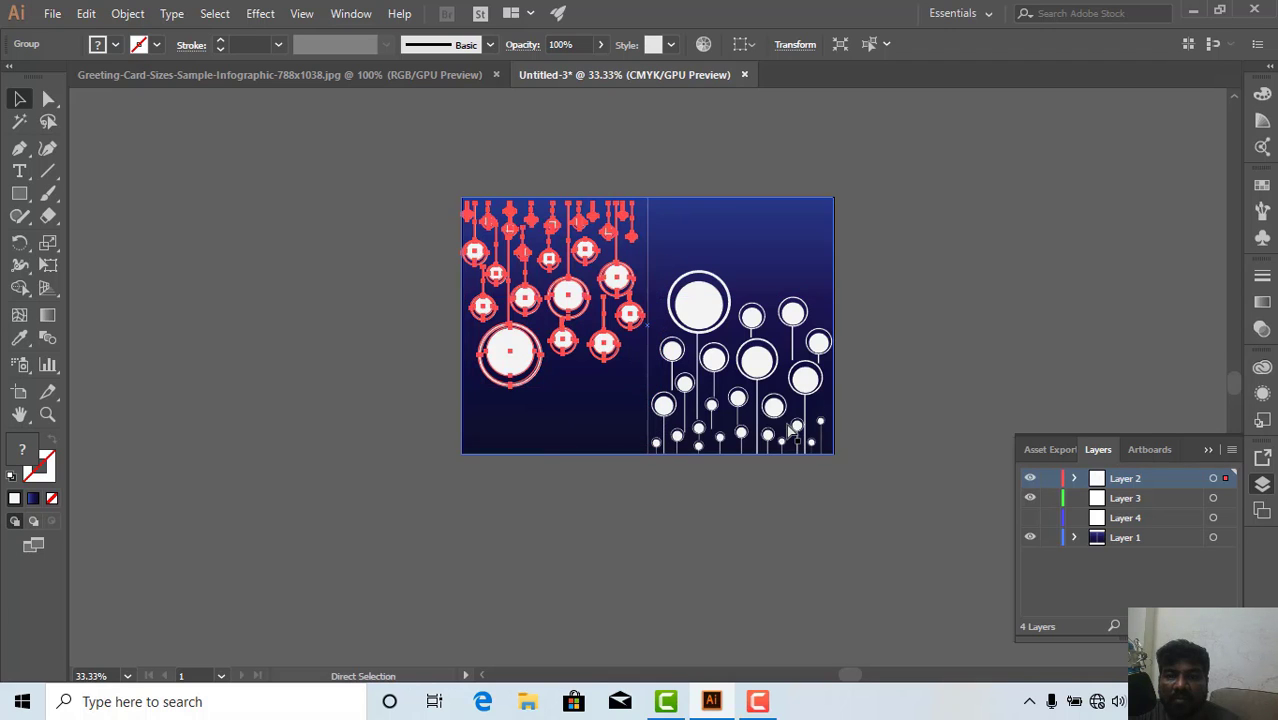
key(ctrl+plus)
key(ctrl+plus)
key(ctrl+plus)
scroll(624, 362, up, 2)
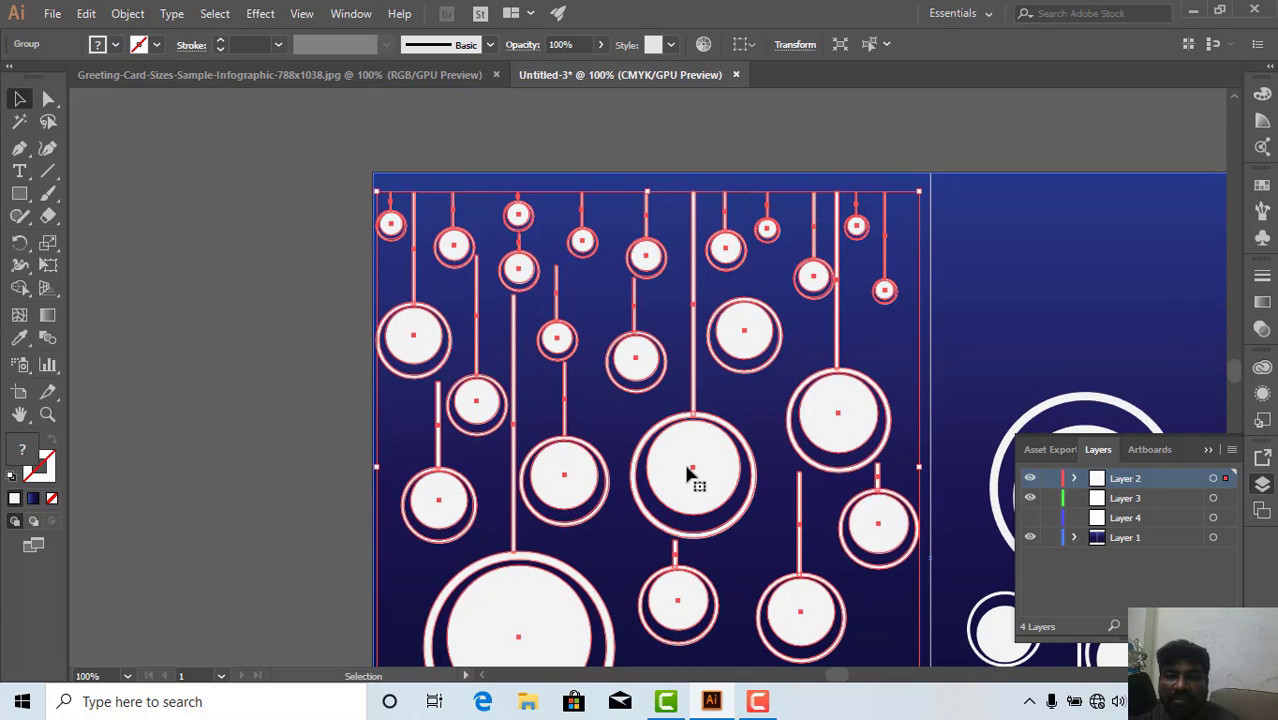
drag(679, 476, 681, 460)
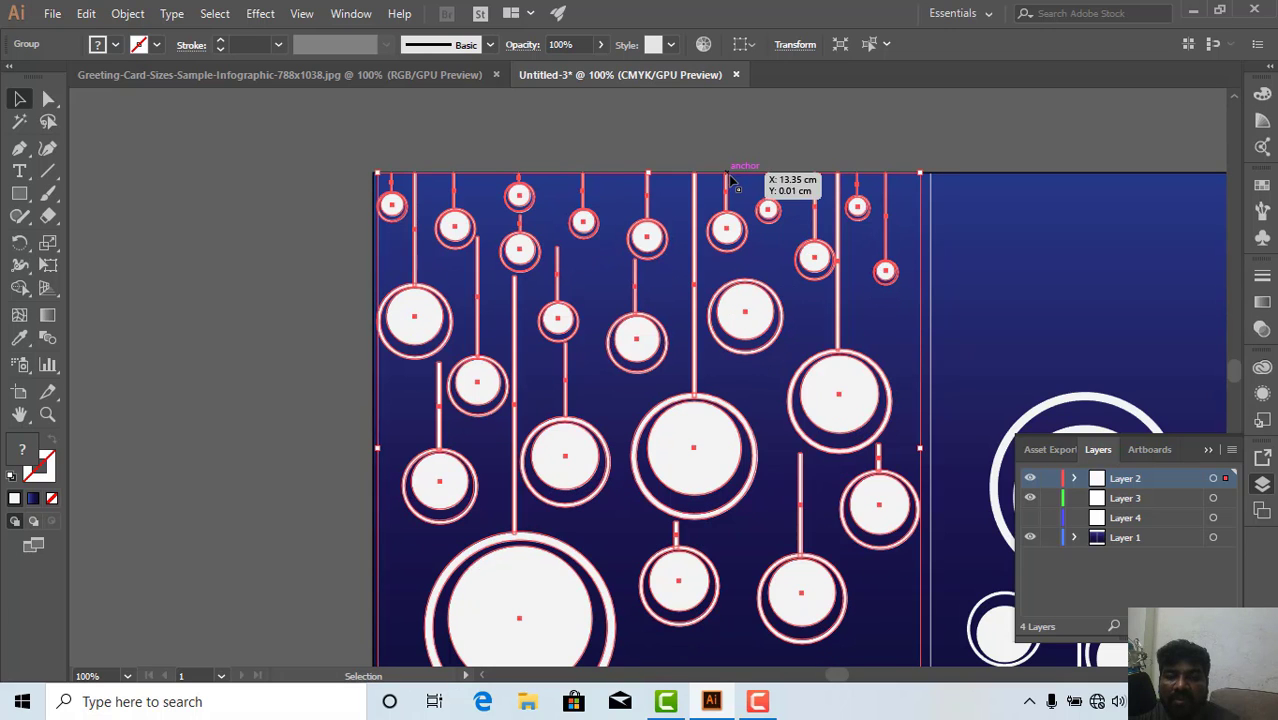
key(ctrl+plus)
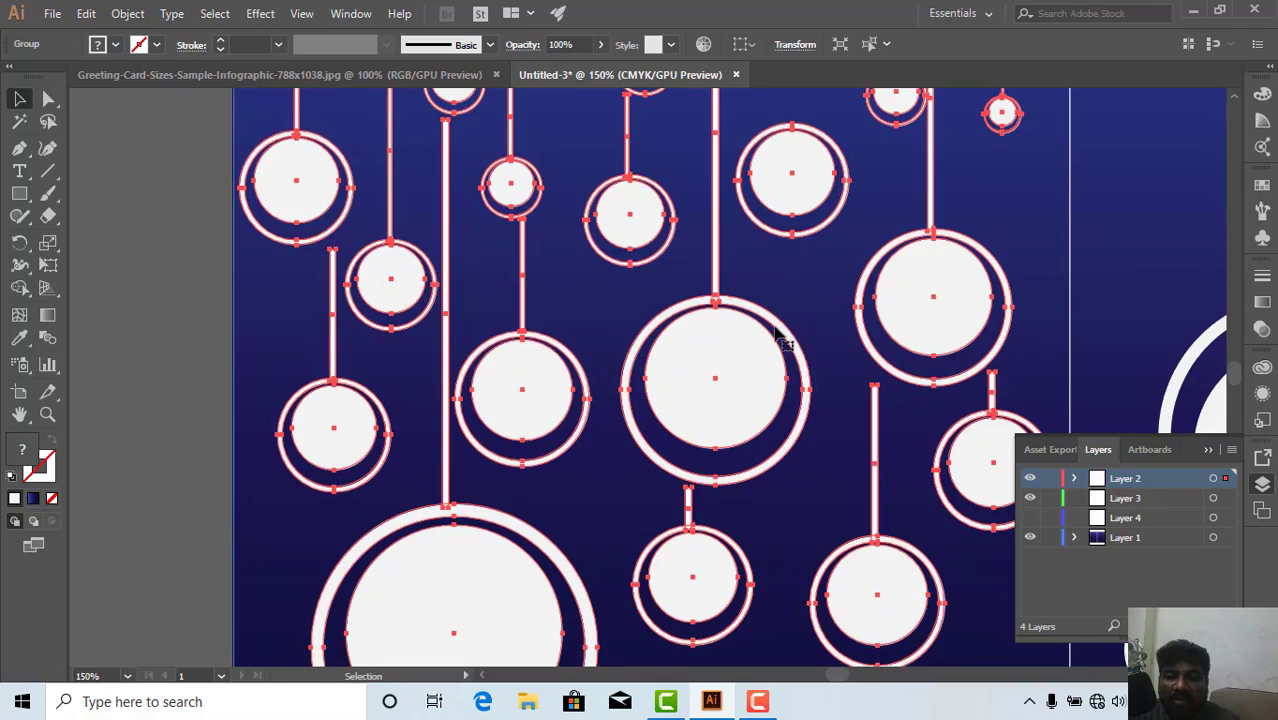
scroll(604, 251, up, 3)
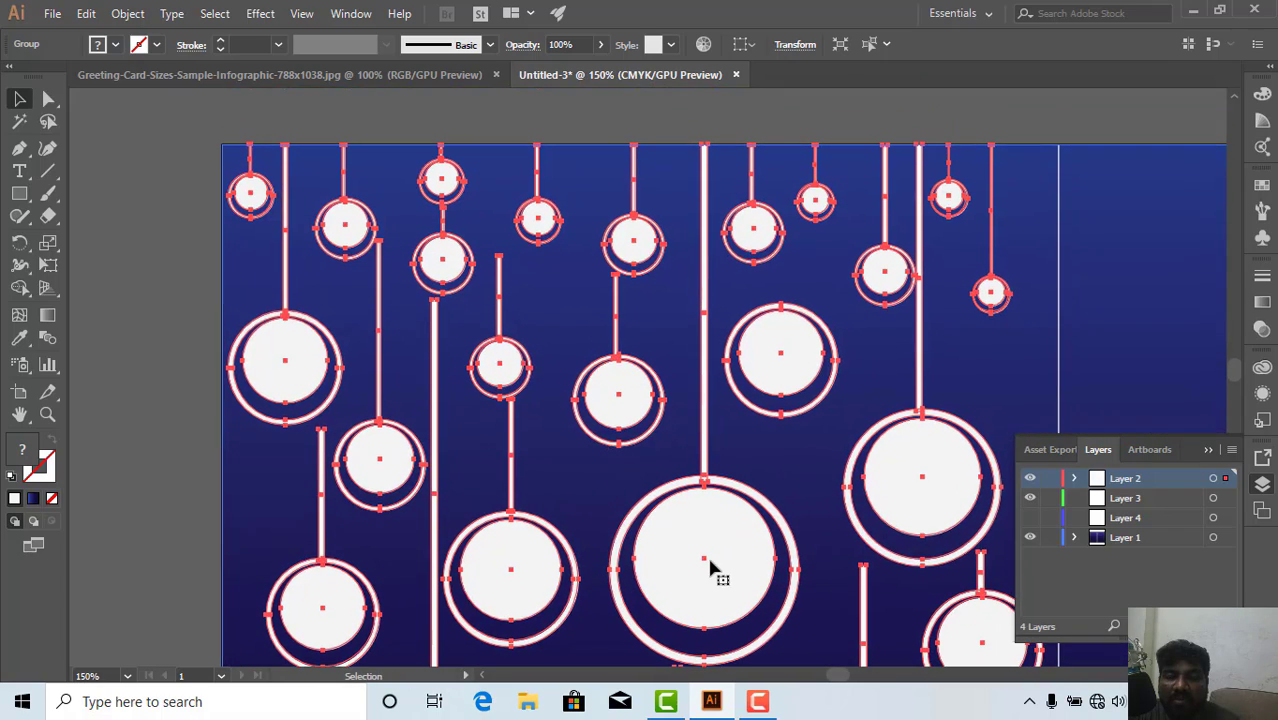
drag(711, 565, 712, 561)
click(143, 414)
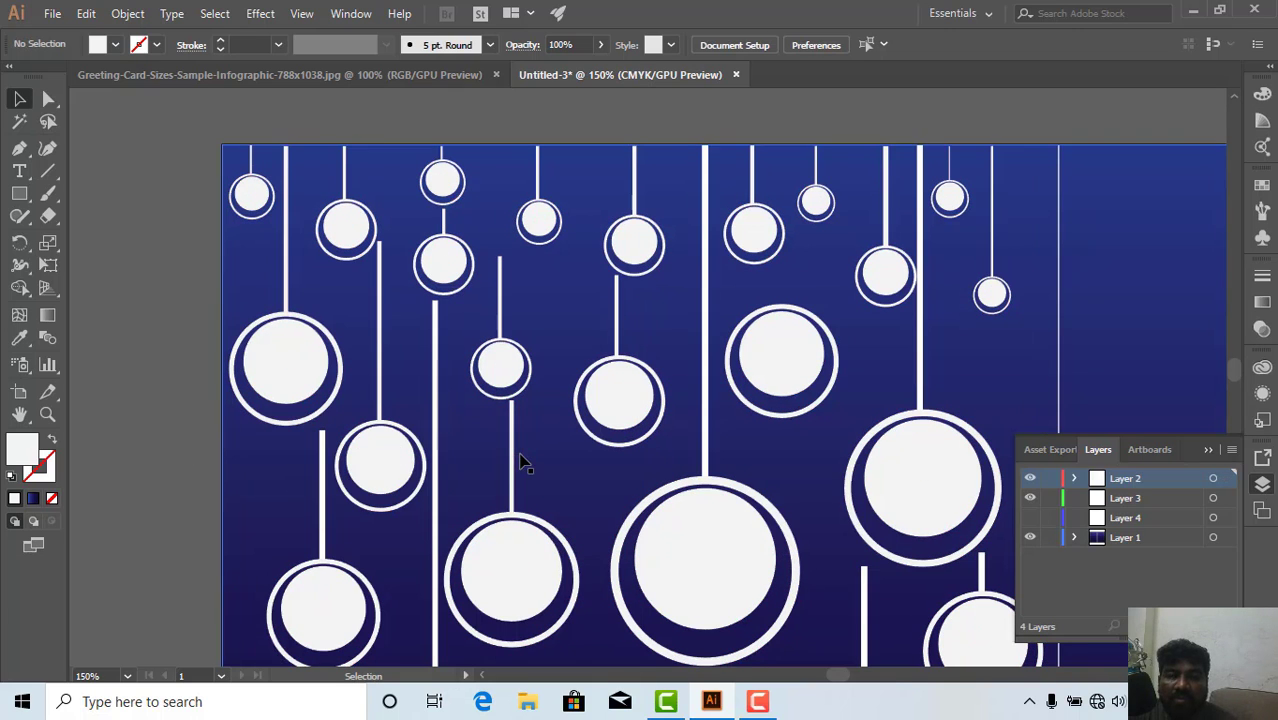
Fill the hanging ring-and-disc group on the left half with the blue linear gradient.
key(ctrl+minus)
key(ctrl+minus)
key(ctrl+minus)
key(ctrl+minus)
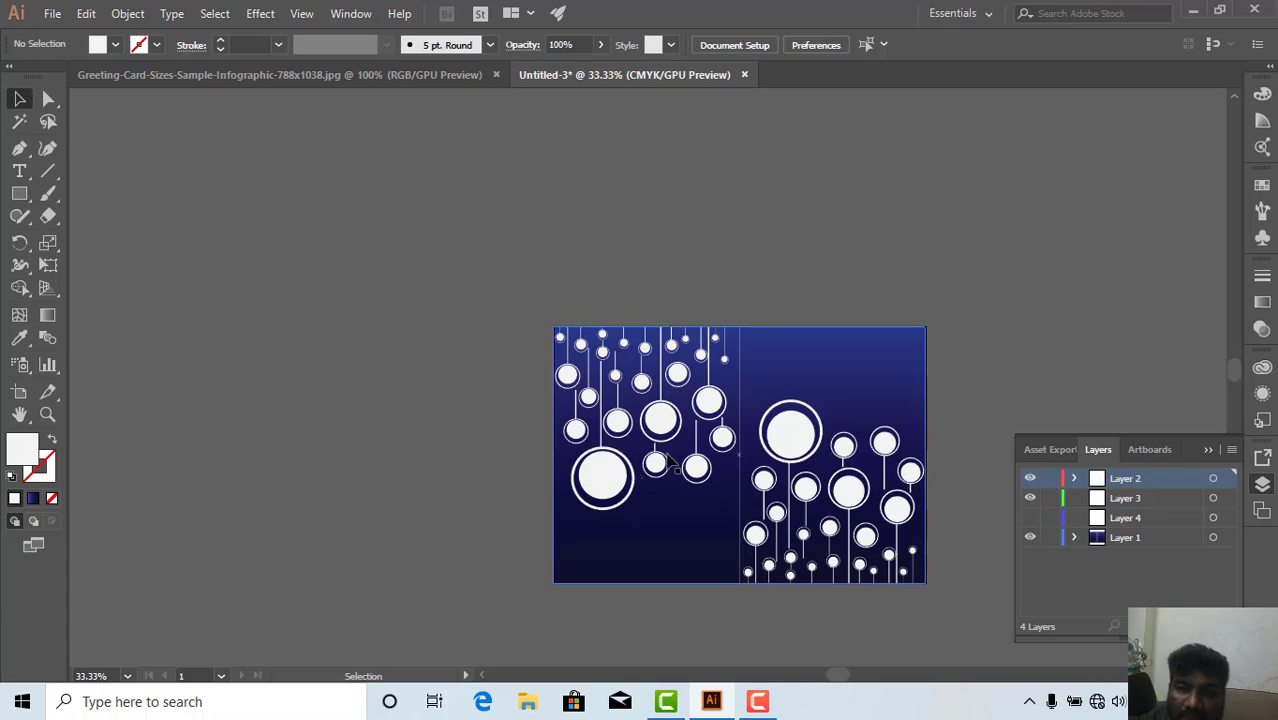
click(599, 474)
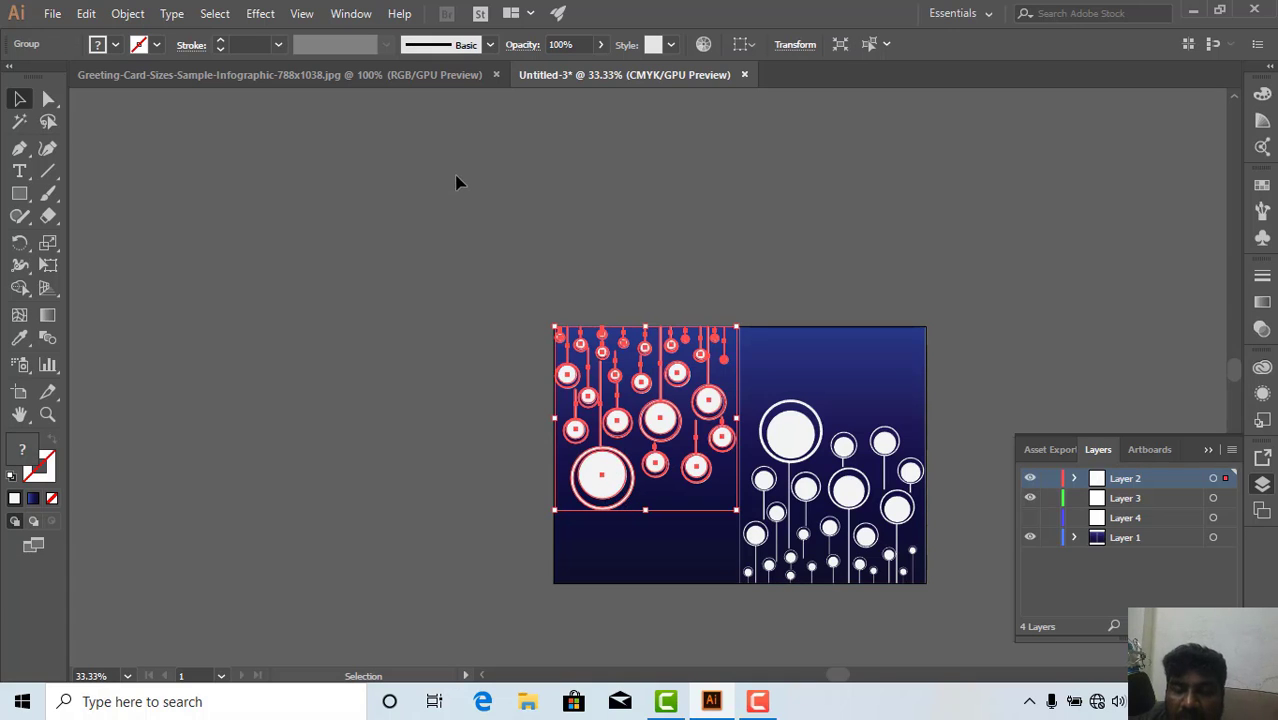
click(48, 318)
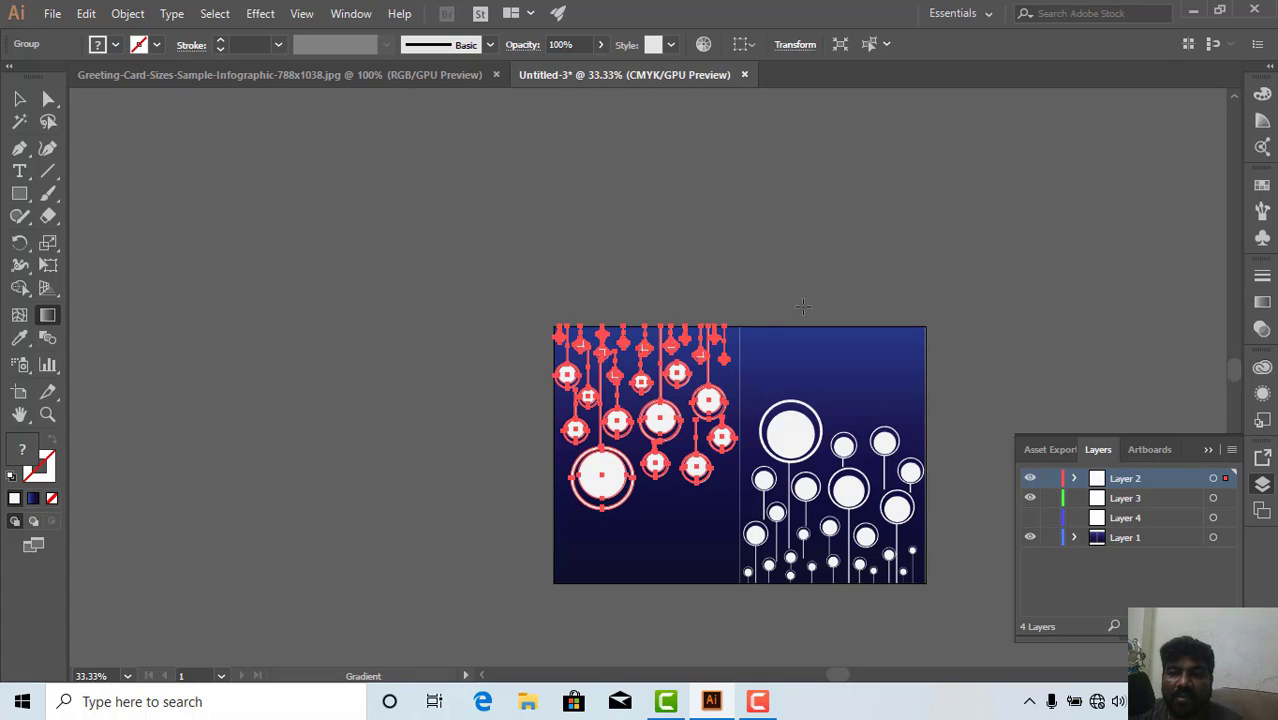
click(1262, 304)
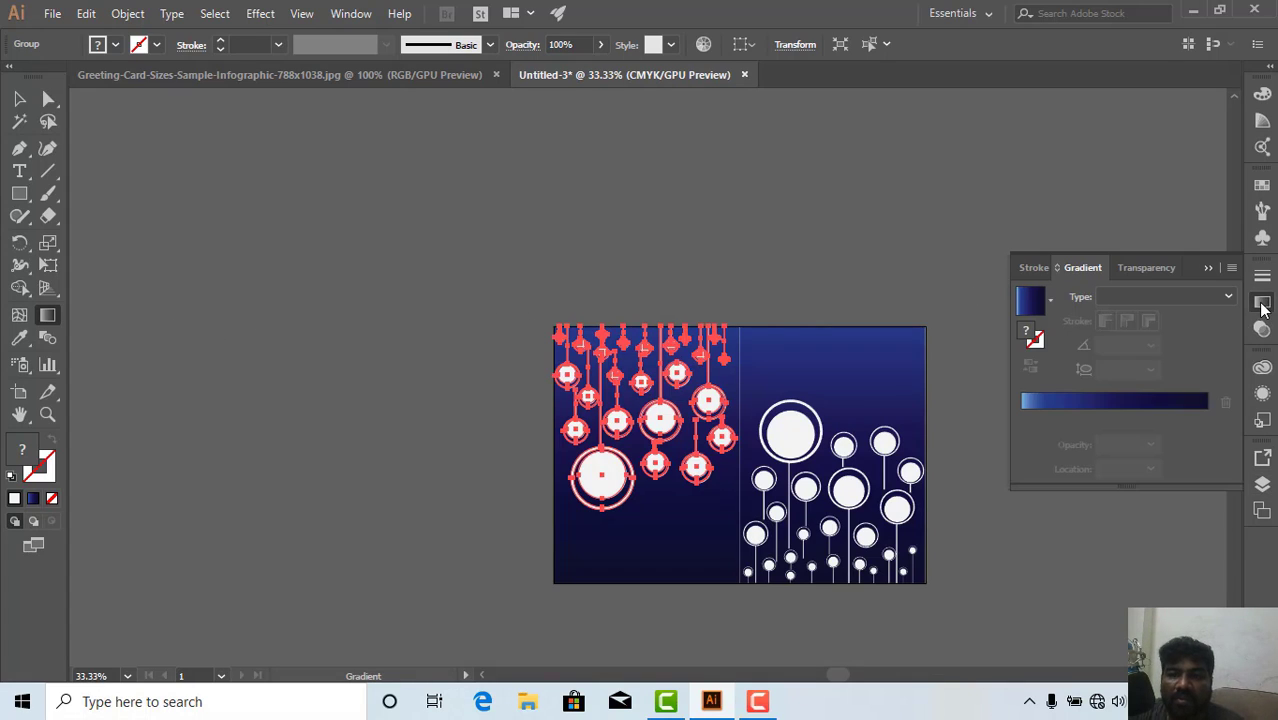
click(1088, 405)
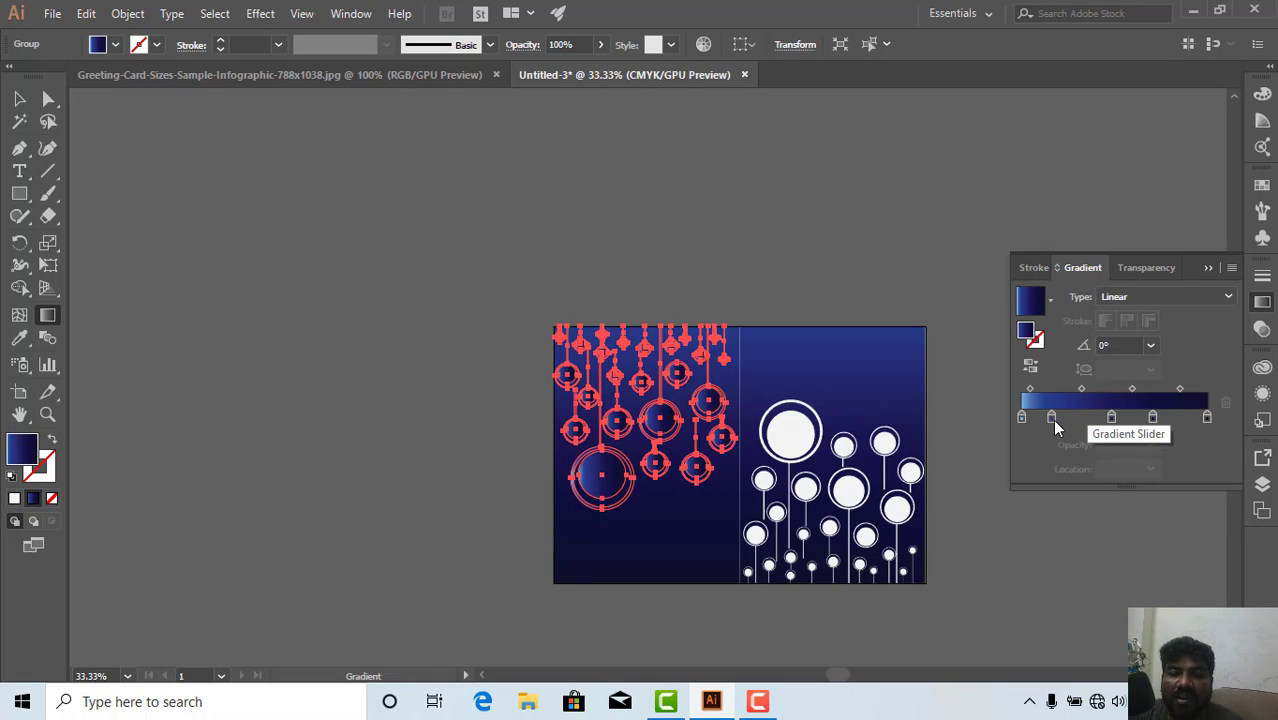
Shift the three middle gradient stops toward the dark end, placing the fourth stop at 79.89%, and deselect the group.
drag(1052, 419, 1171, 425)
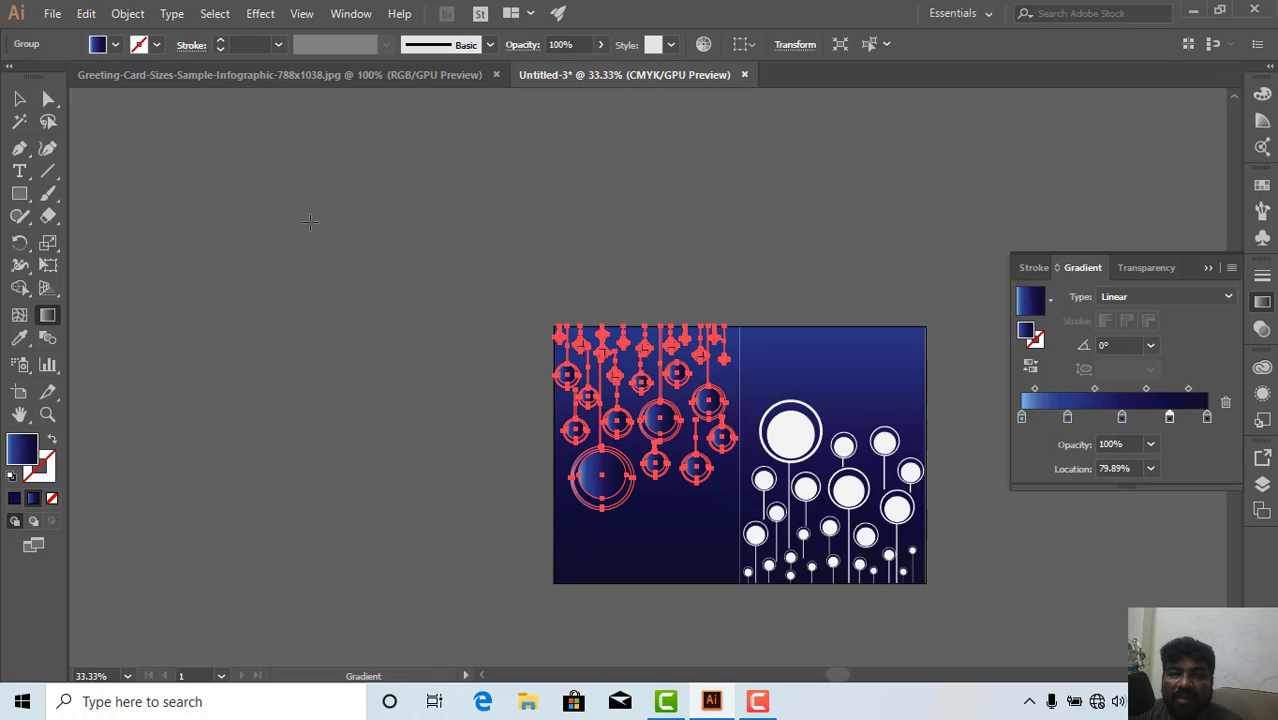
key(v)
click(517, 181)
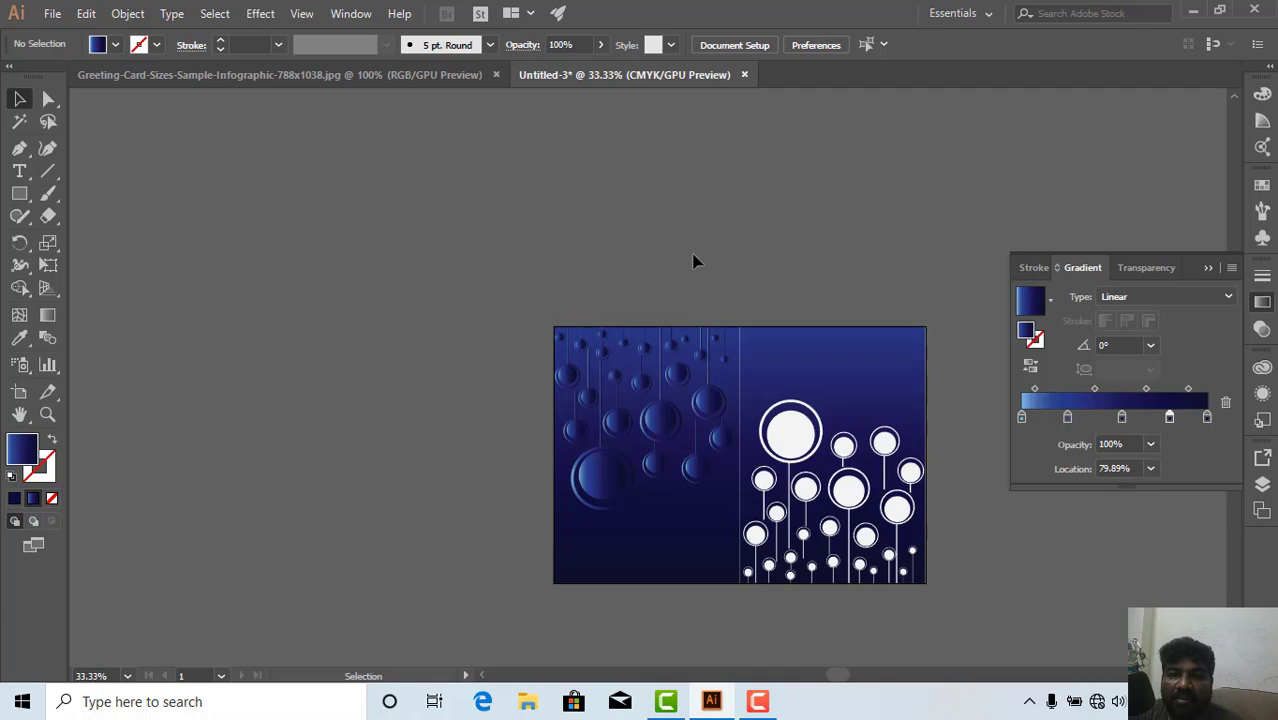
drag(713, 234, 605, 195)
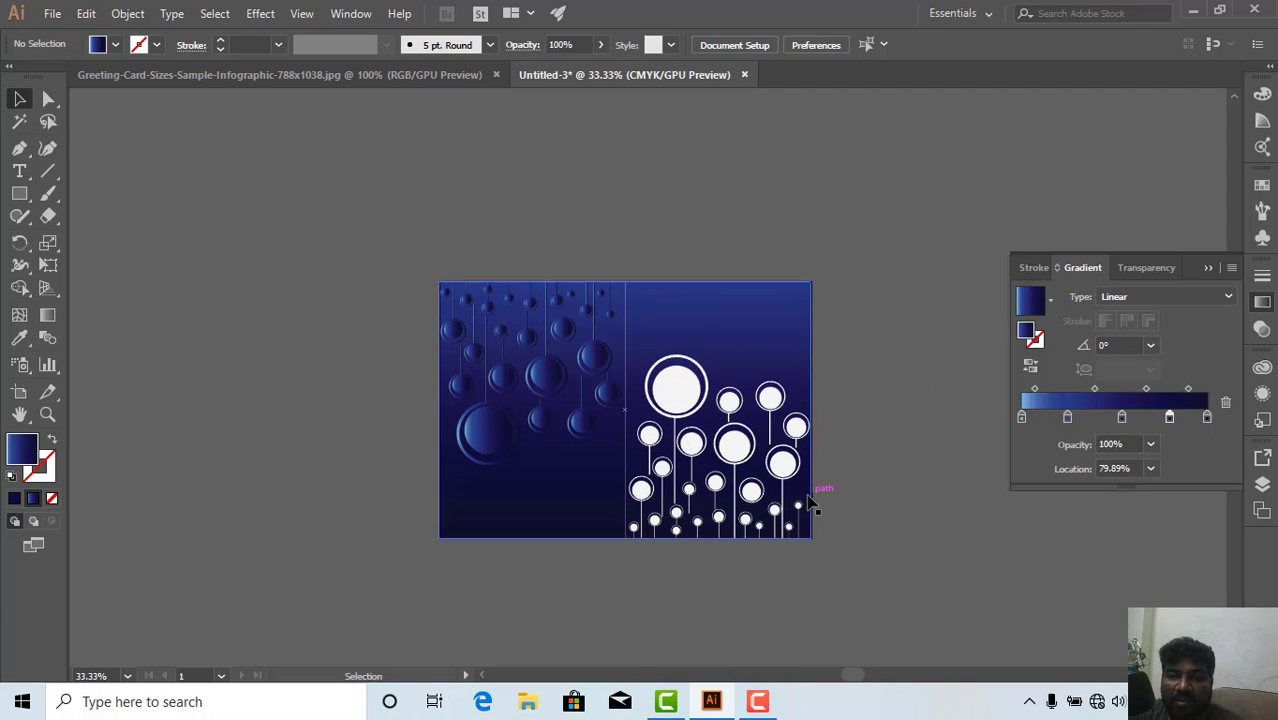
Fill the right-half ring-and-disc group with the blue linear gradient and shift its three middle stops darkward, placing the fourth at 84.84%.
click(675, 410)
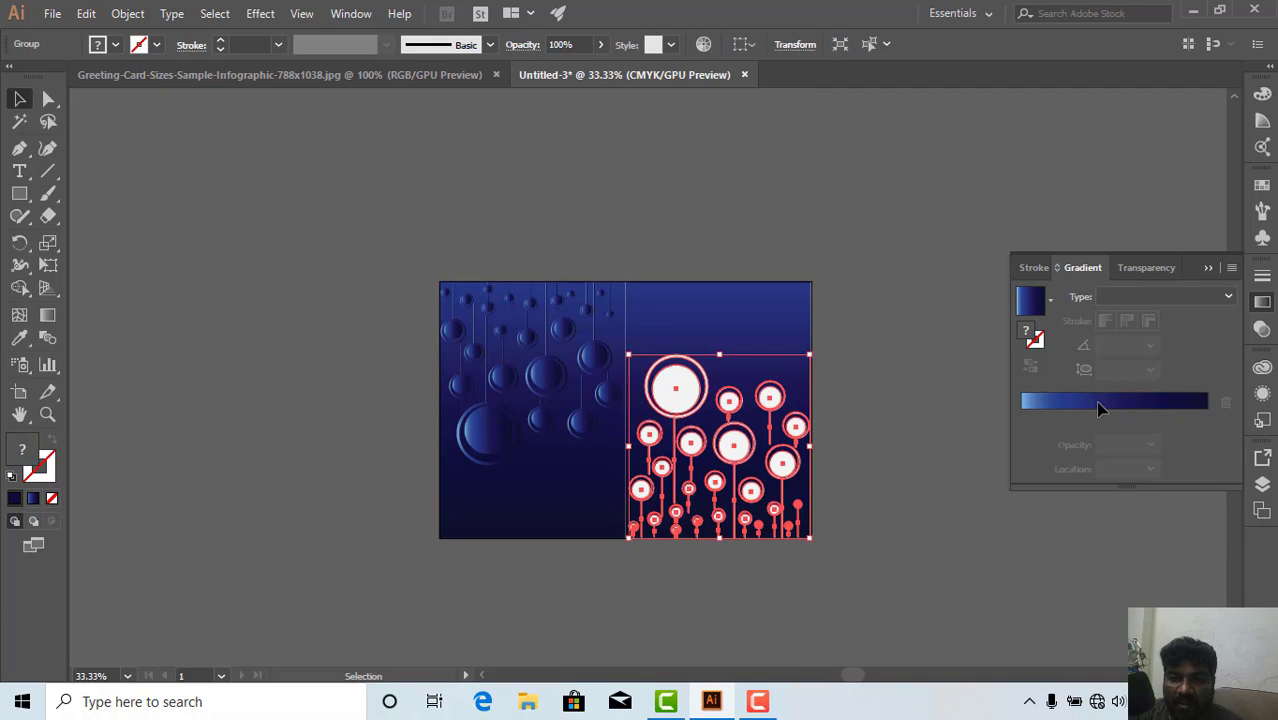
click(1105, 418)
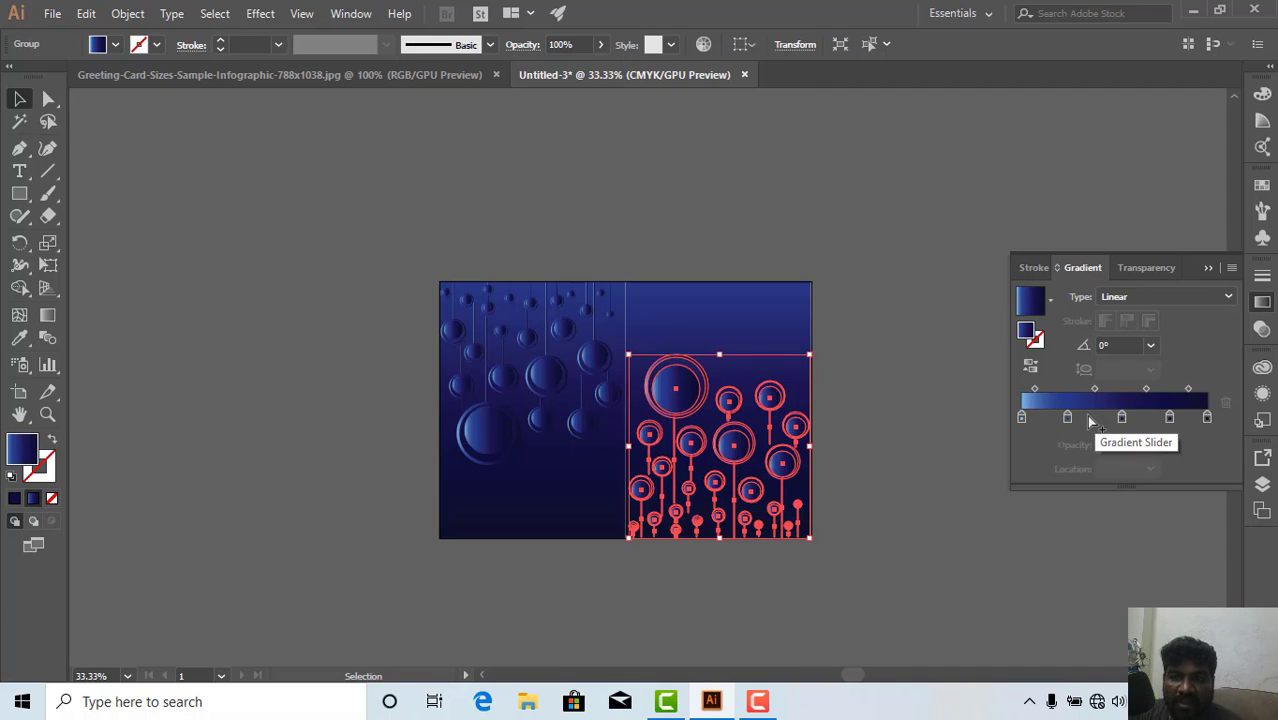
drag(1068, 418, 1179, 420)
click(888, 450)
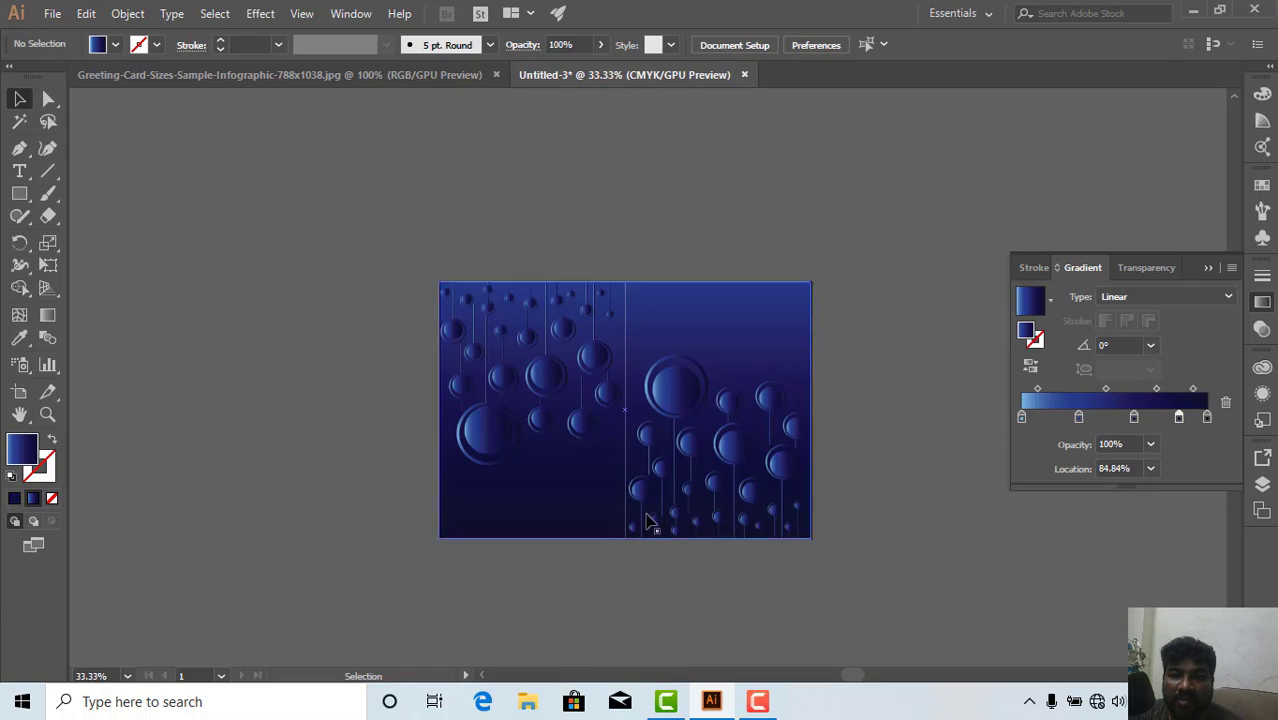
Set the opacity of the hanging ring-and-disc group on the left half to 75%.
drag(535, 400, 548, 424)
click(492, 458)
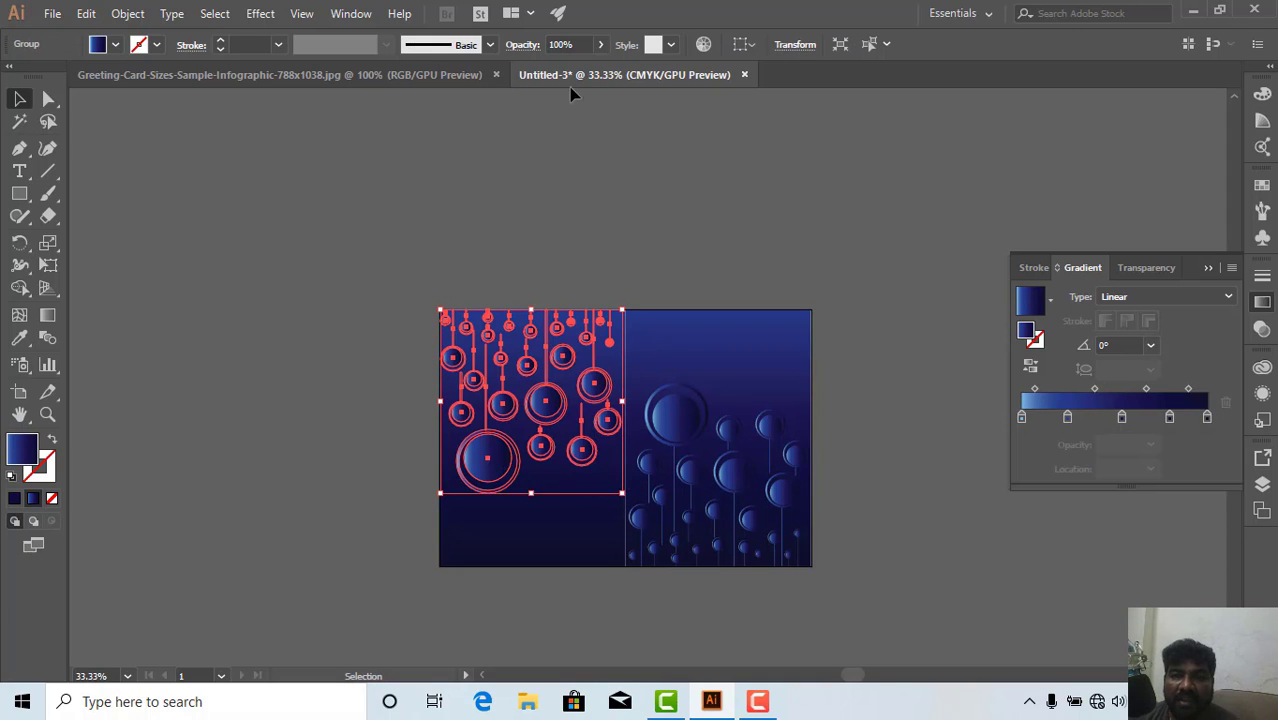
click(549, 45)
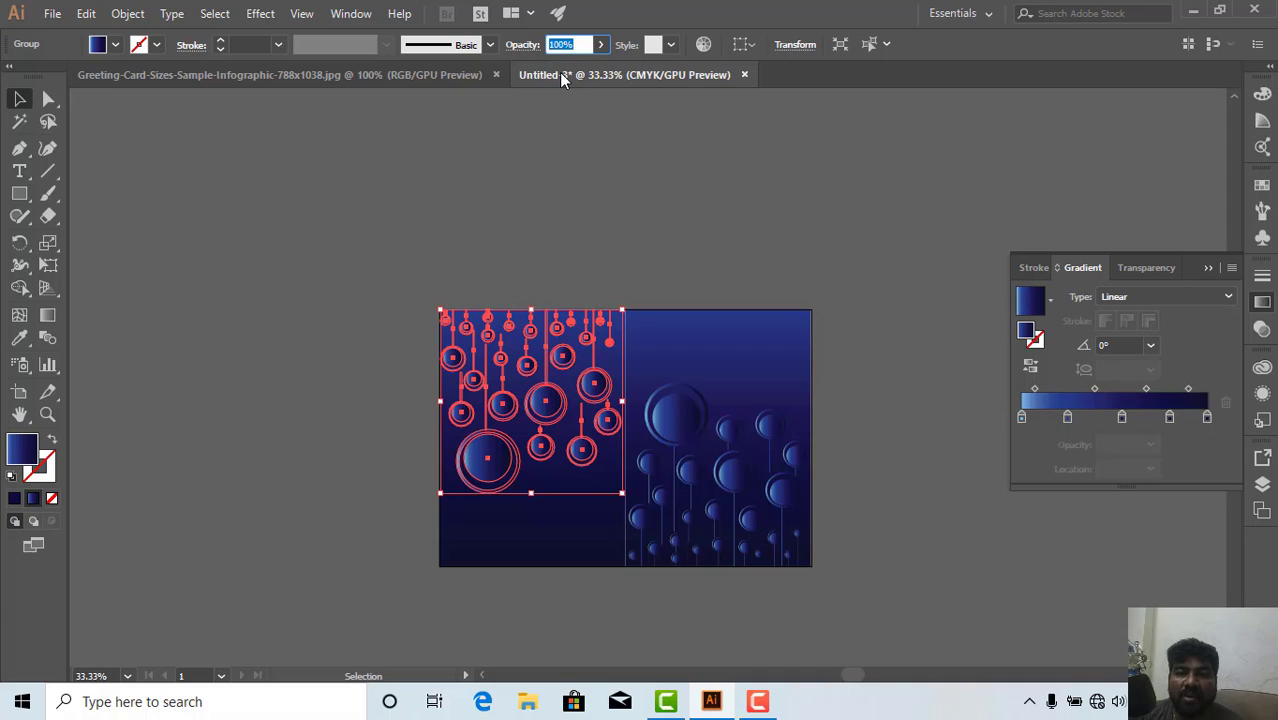
text(75)
click(545, 207)
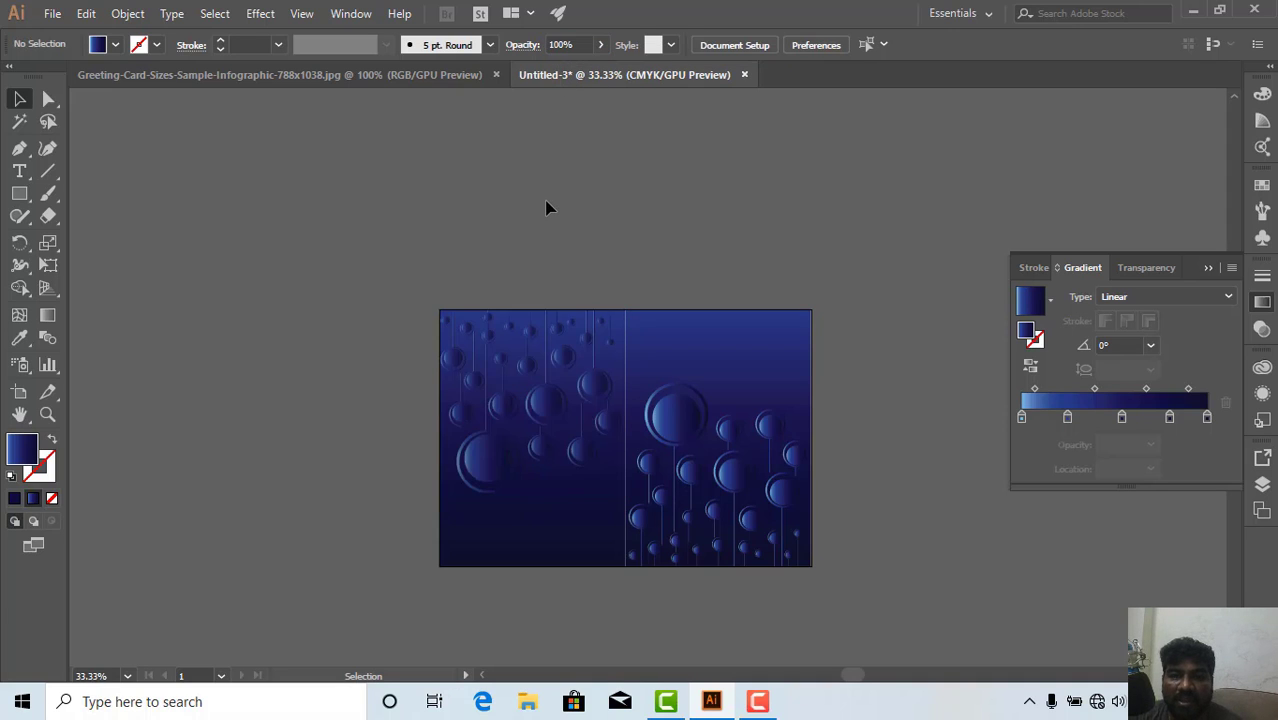
Reduce the hanging group's opacity further so it fades faintly into the background, and deselect it.
click(545, 417)
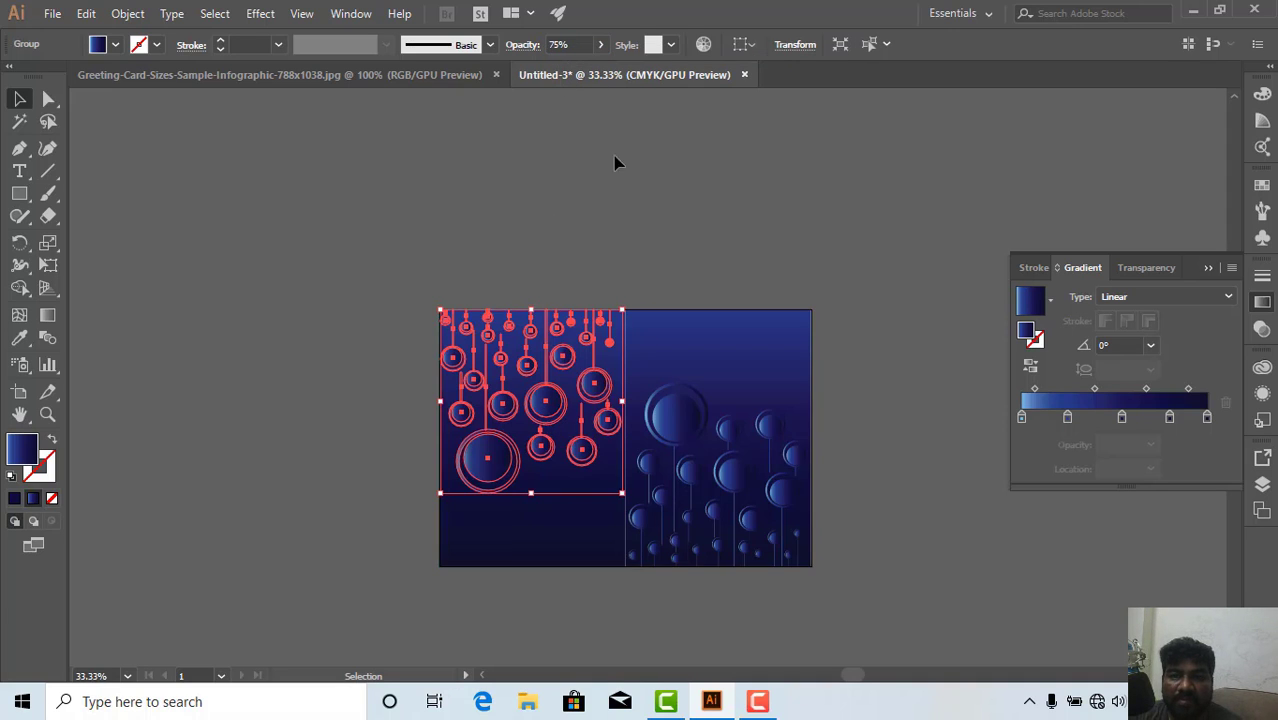
drag(568, 44, 536, 40)
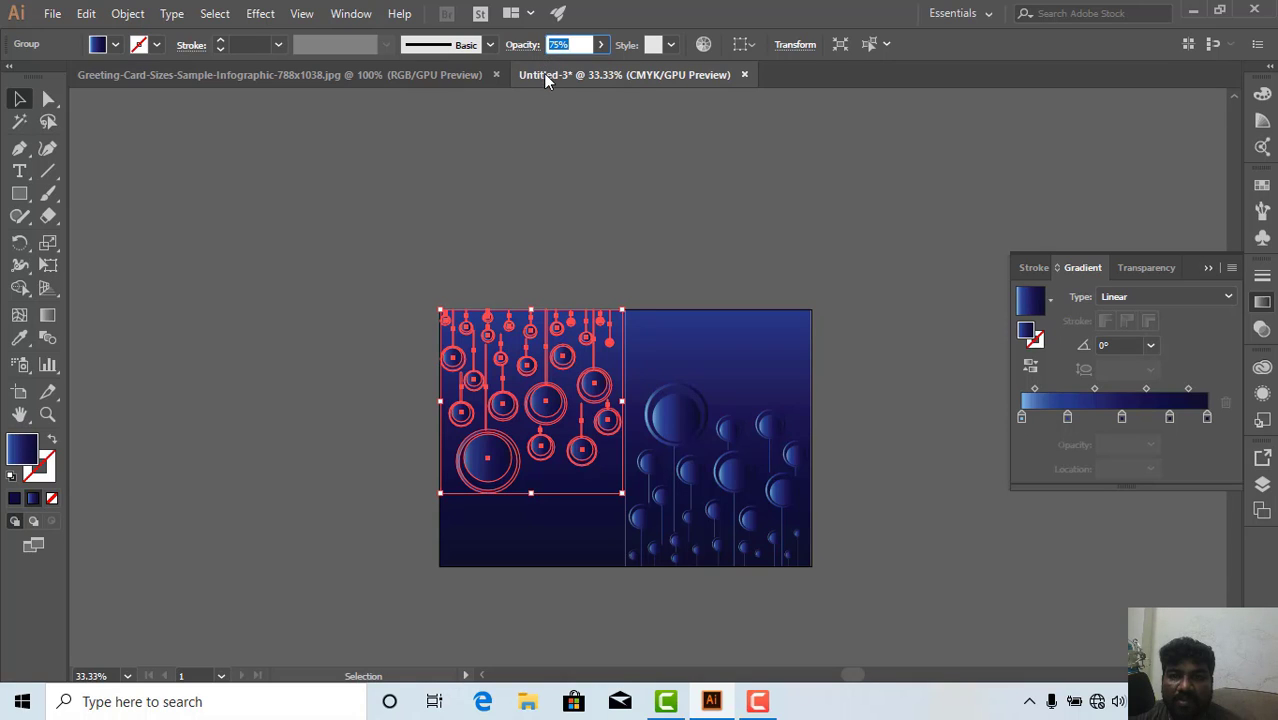
click(503, 182)
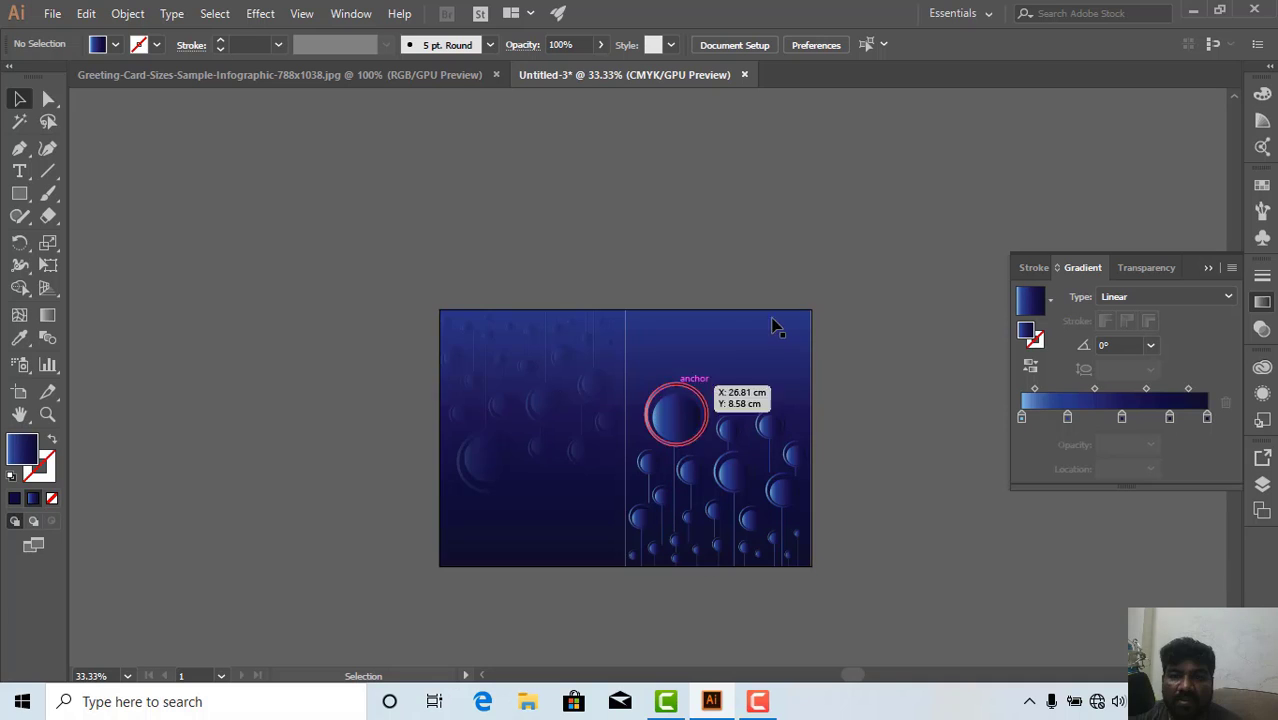
Try an overall opacity of 25% on the teal-and-magenta gradient group over the white discs on the right half.
key(ctrl+plus)
key(ctrl+plus)
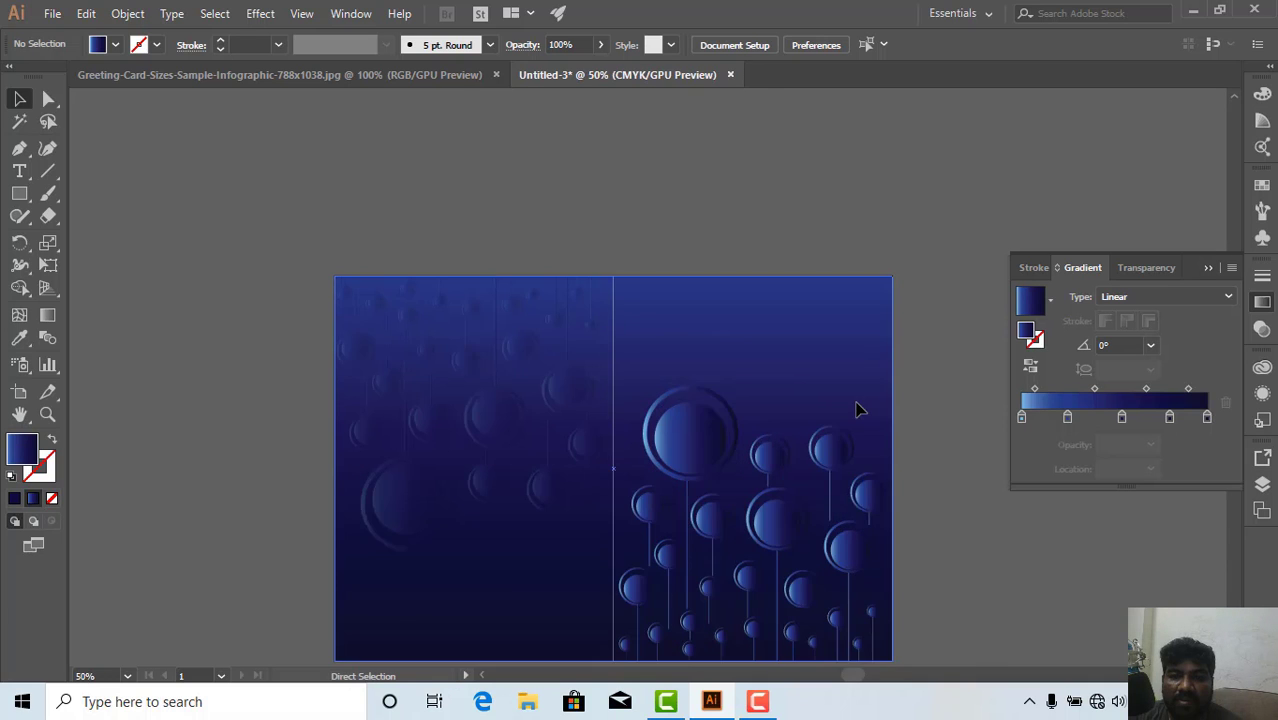
drag(752, 364, 662, 263)
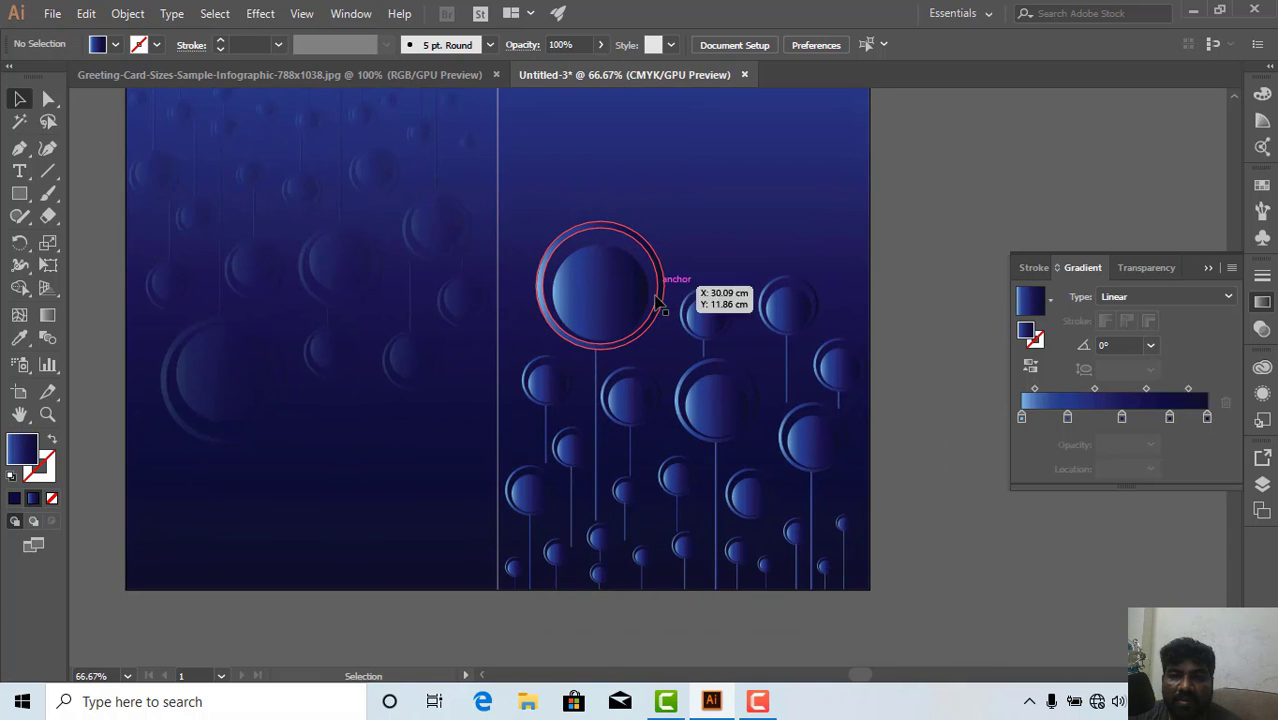
drag(656, 348, 685, 402)
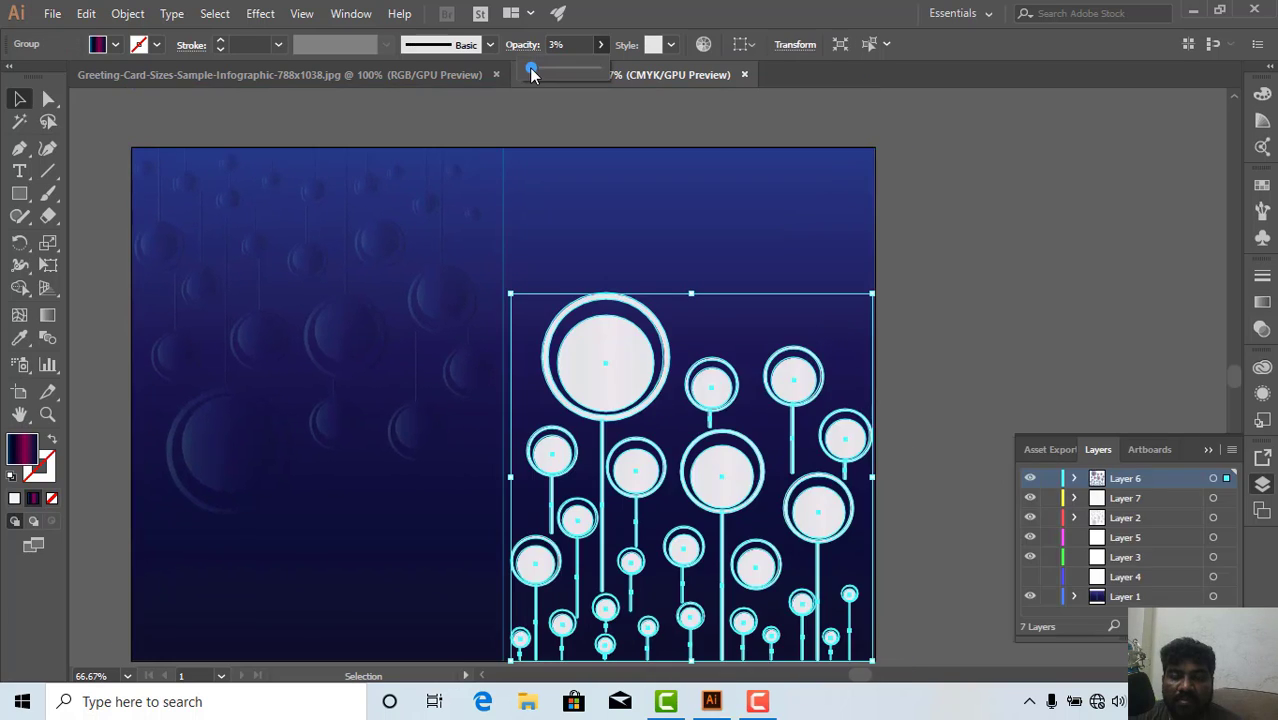
drag(531, 69, 546, 72)
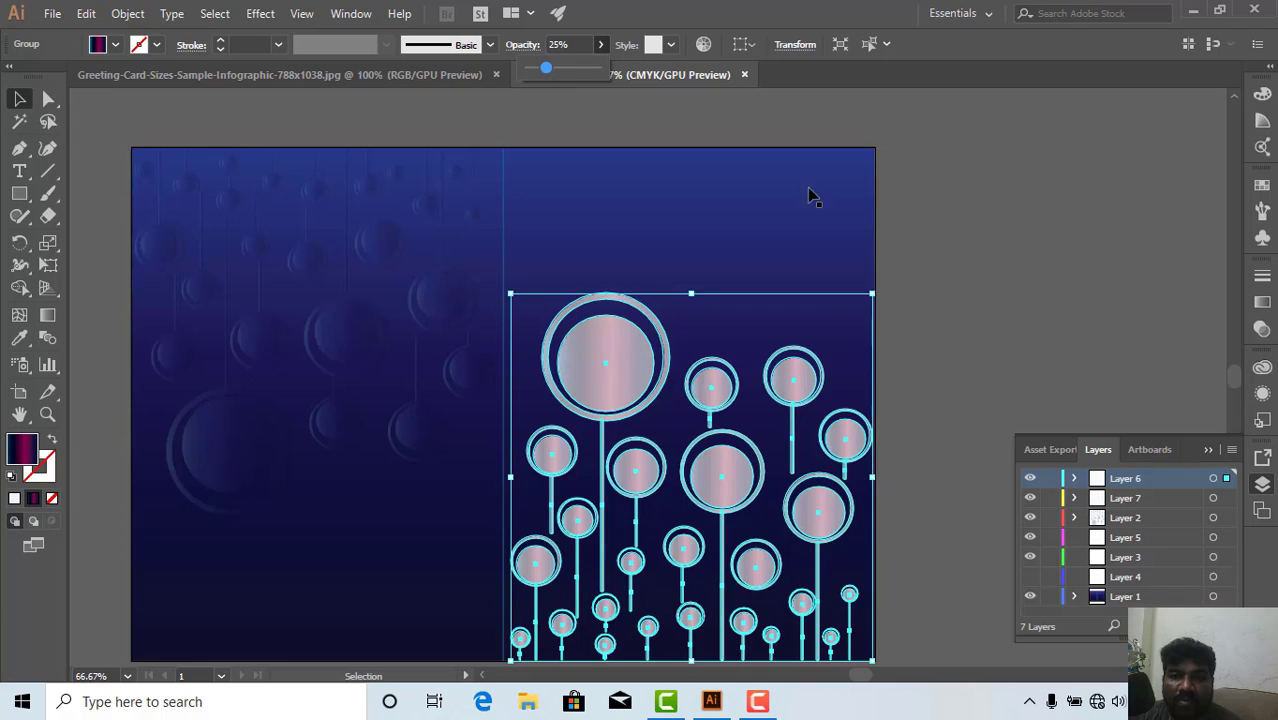
click(997, 256)
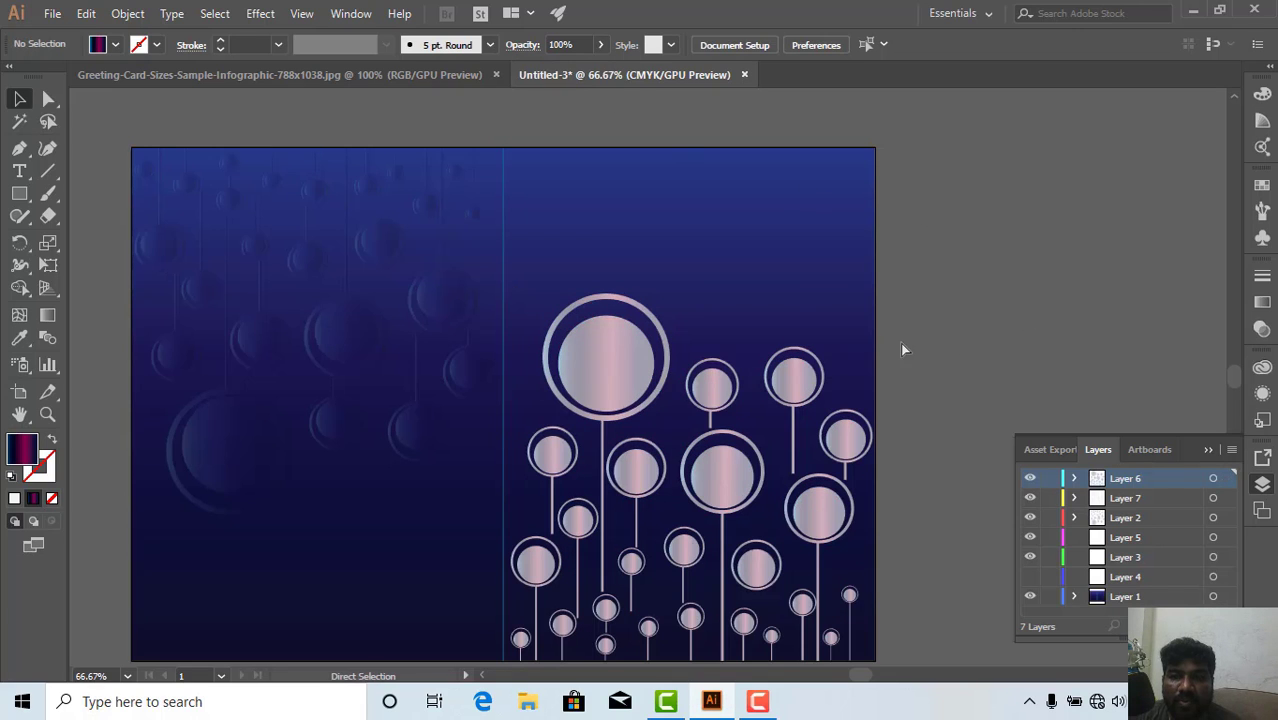
key(ctrl+a)
click(1043, 423)
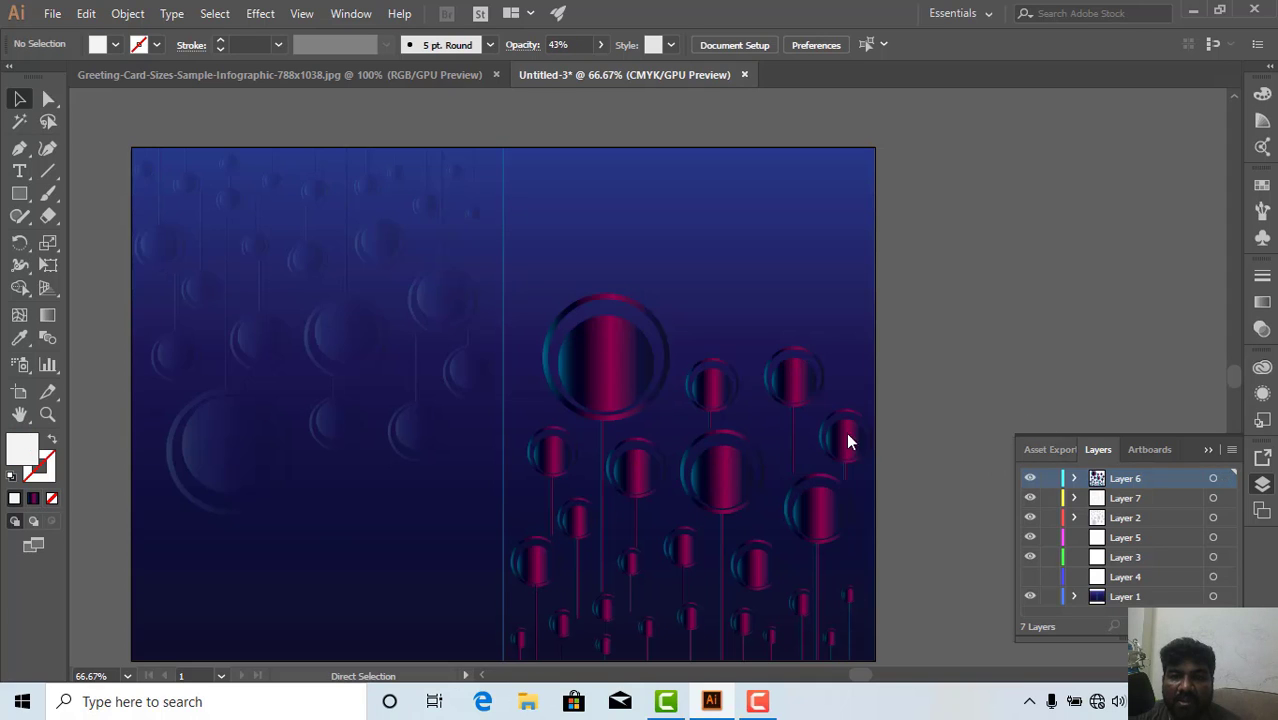
Make the magenta middle gradient stop of the right-half ring-and-disc group fully transparent, with 0% opacity.
click(637, 378)
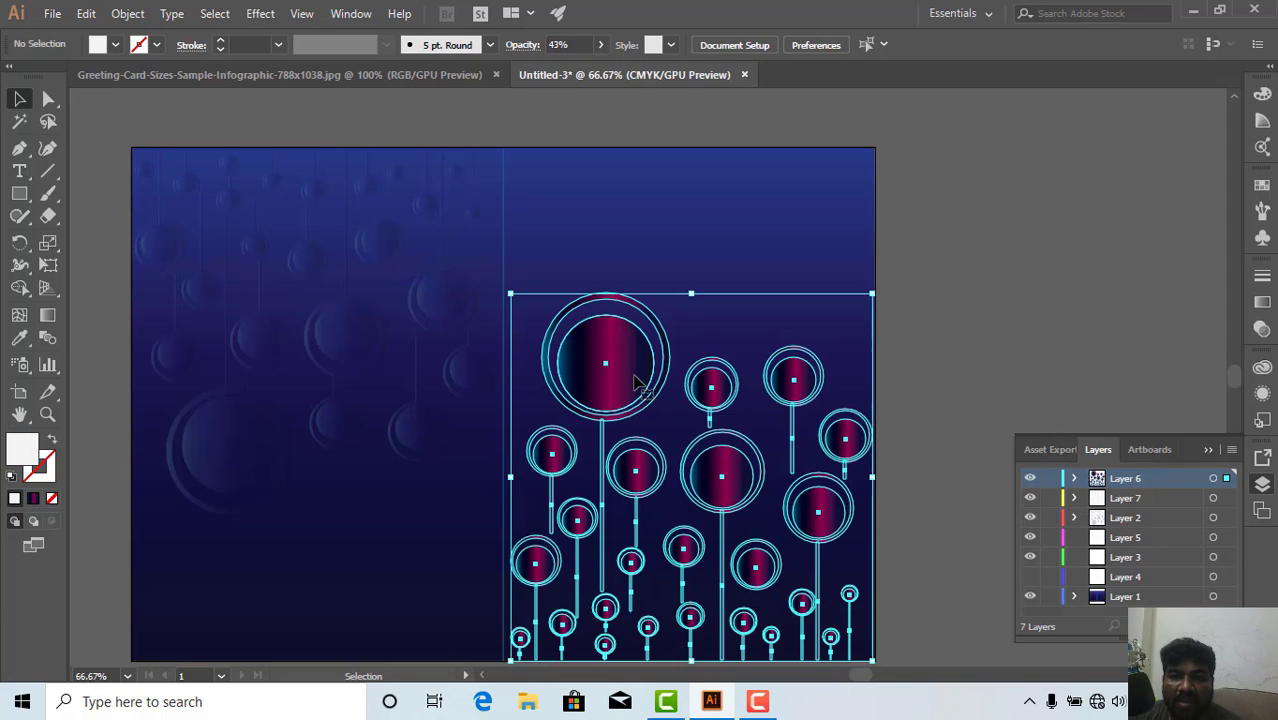
click(1262, 301)
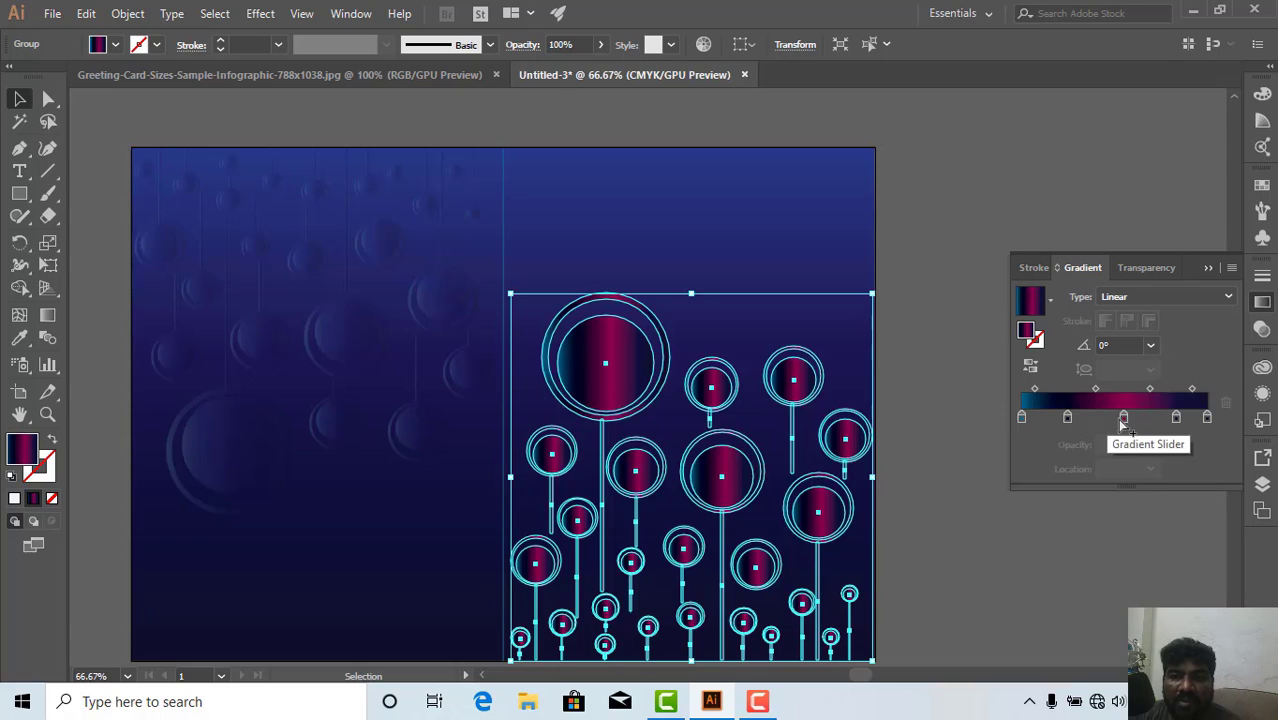
click(1124, 418)
click(1151, 444)
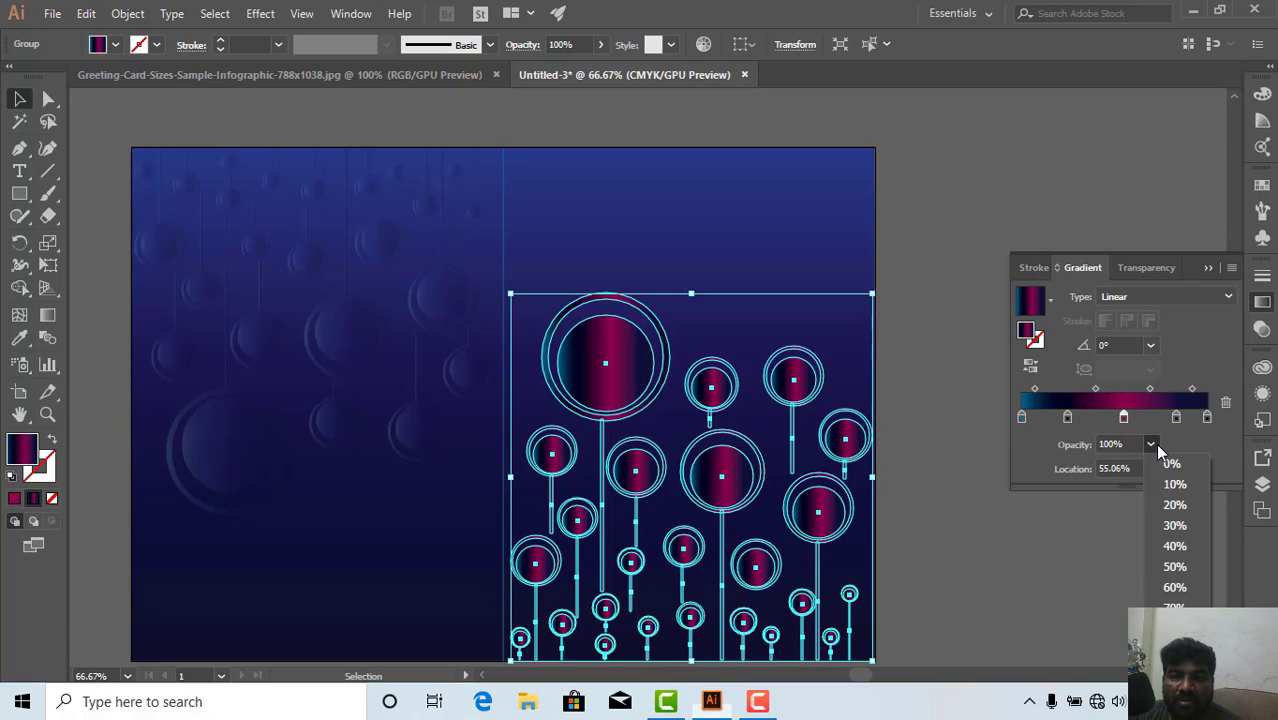
click(1165, 462)
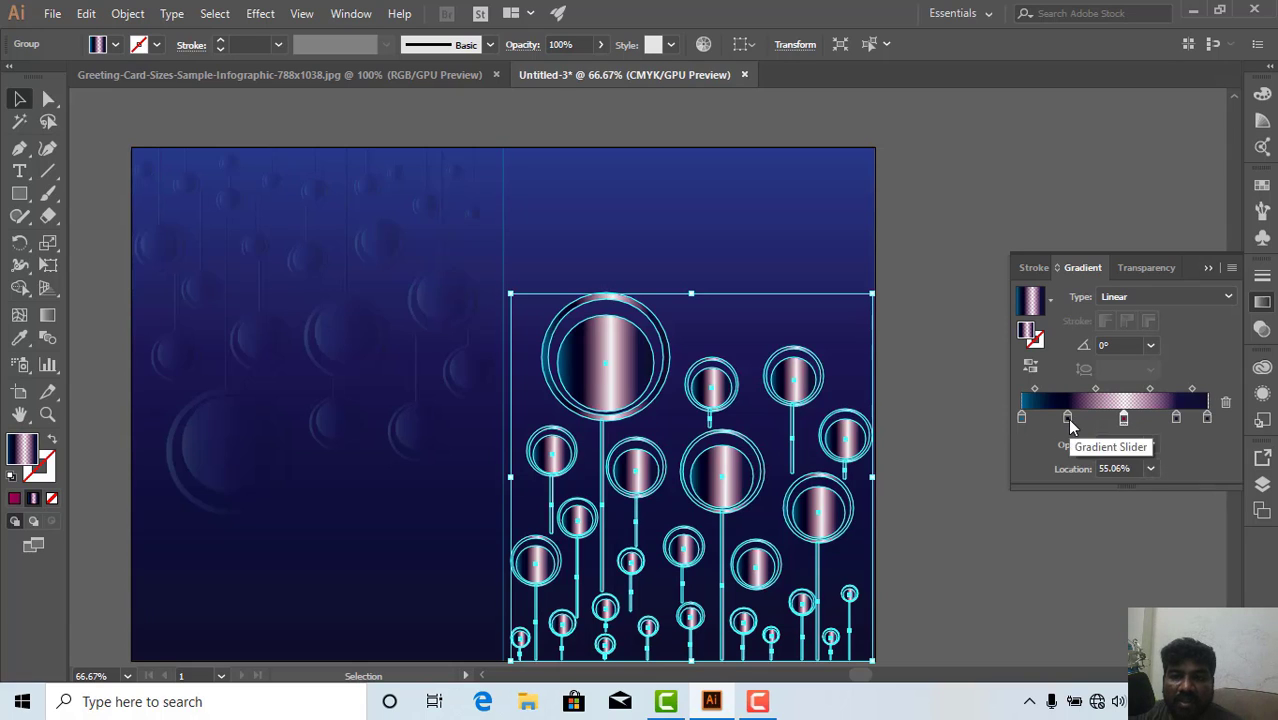
Set the opacity of the second and fourth gradient stops of the right-half group to 10%.
click(1068, 418)
click(1151, 444)
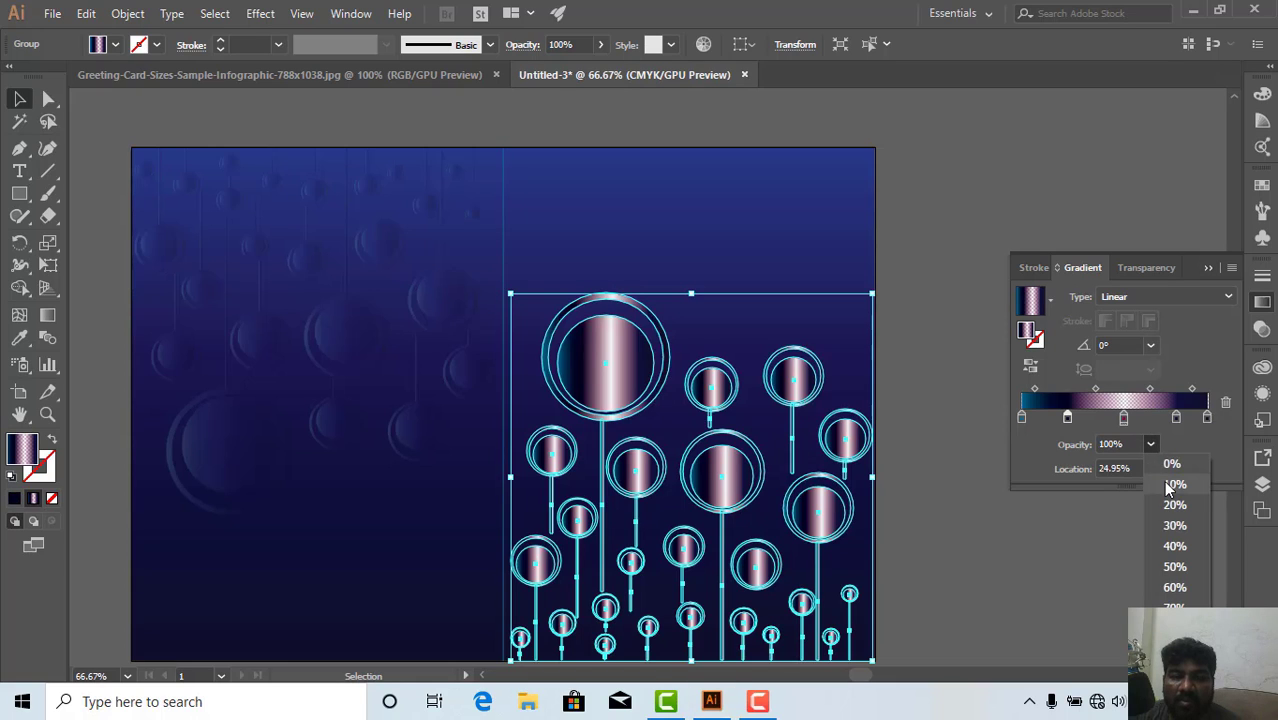
click(1163, 484)
click(1176, 418)
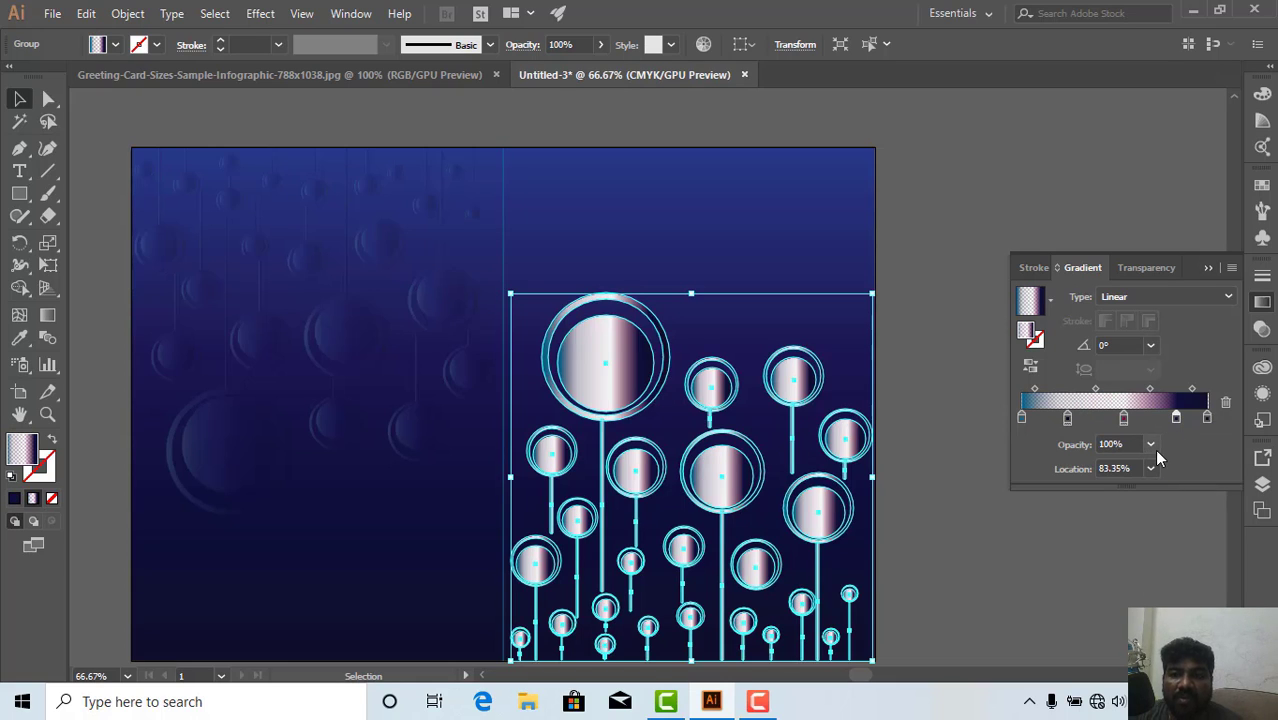
click(1151, 444)
click(1175, 485)
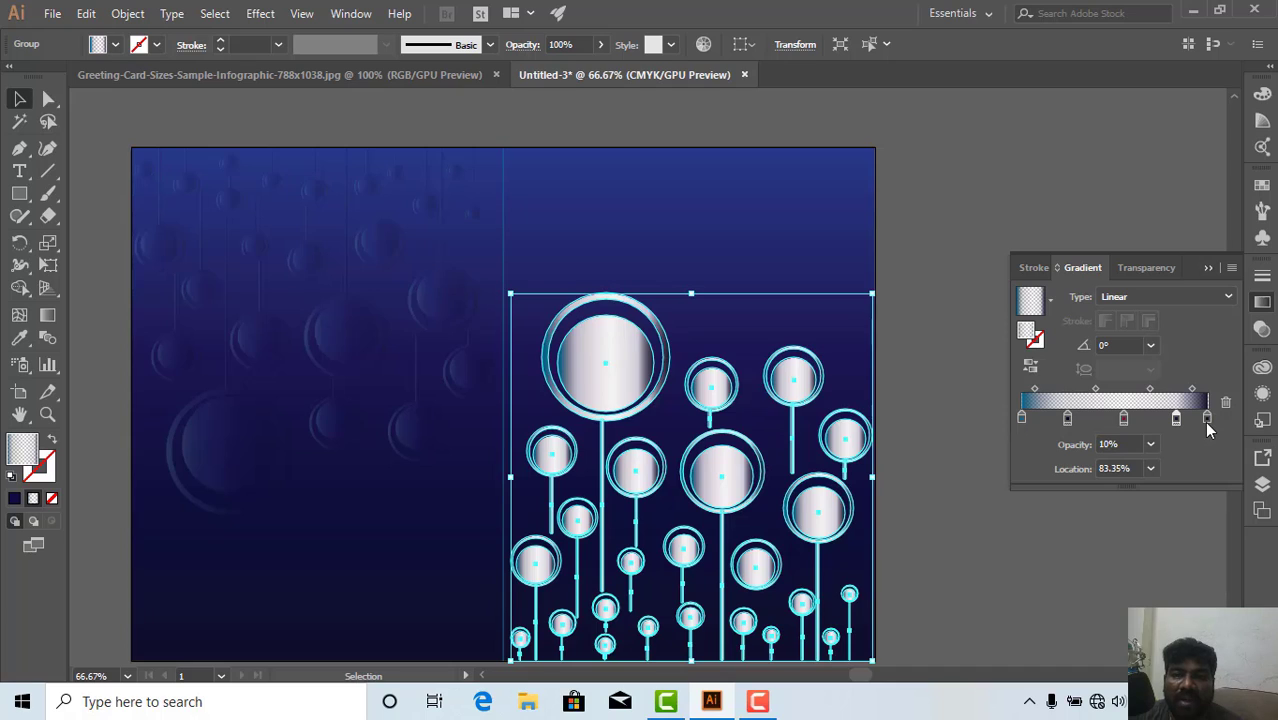
Set the last and first gradient stops to 0% opacity, with the first stop moved to 1.98%, and deselect the group.
click(1207, 420)
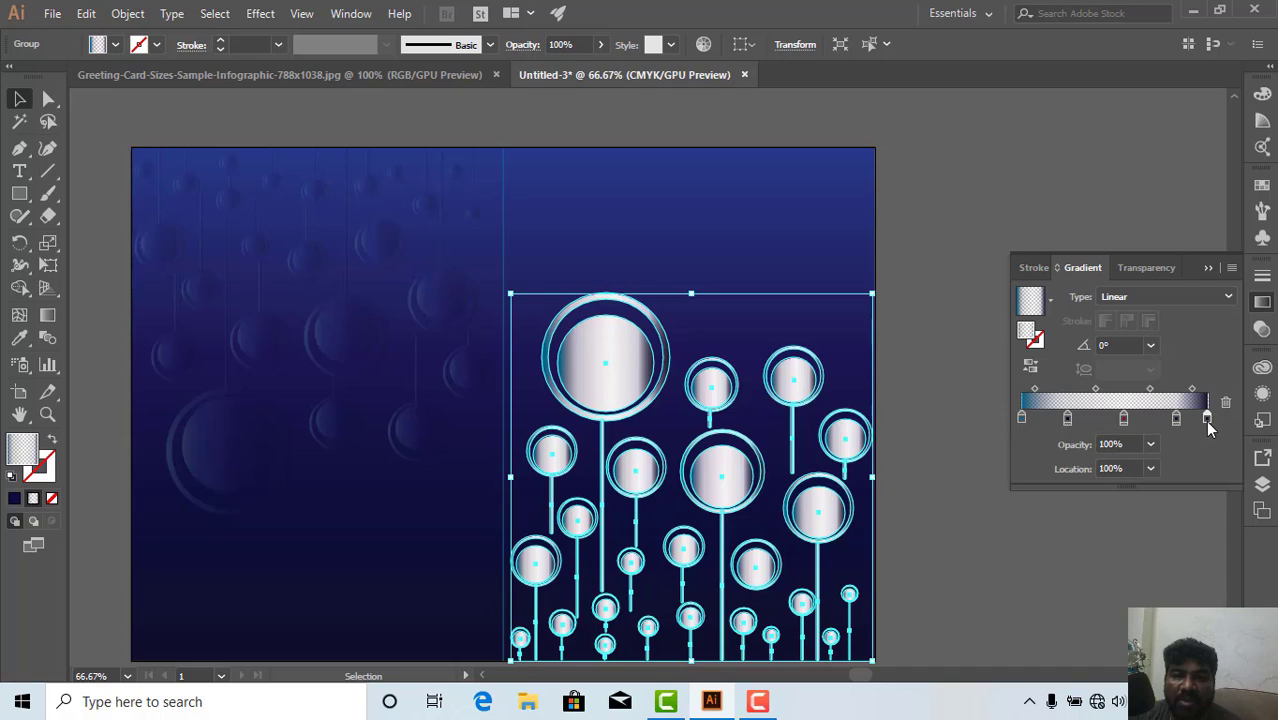
click(1151, 445)
click(1174, 485)
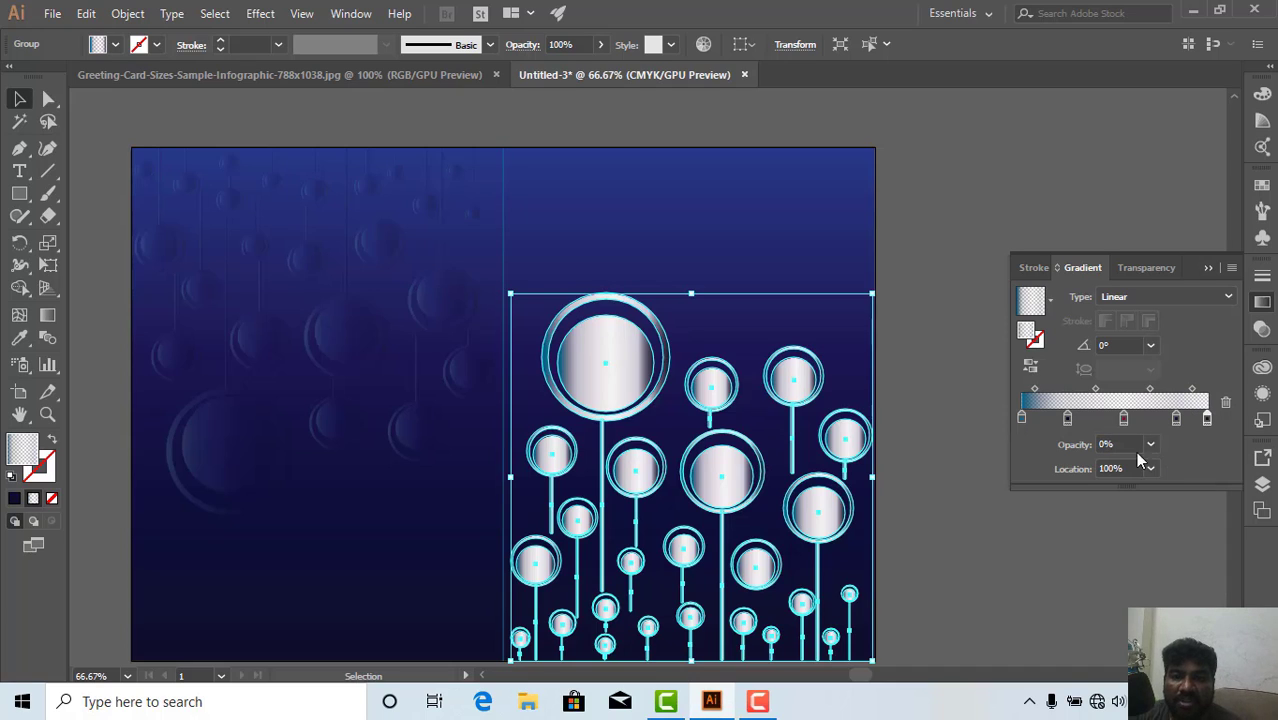
click(1022, 418)
drag(1022, 418, 1025, 418)
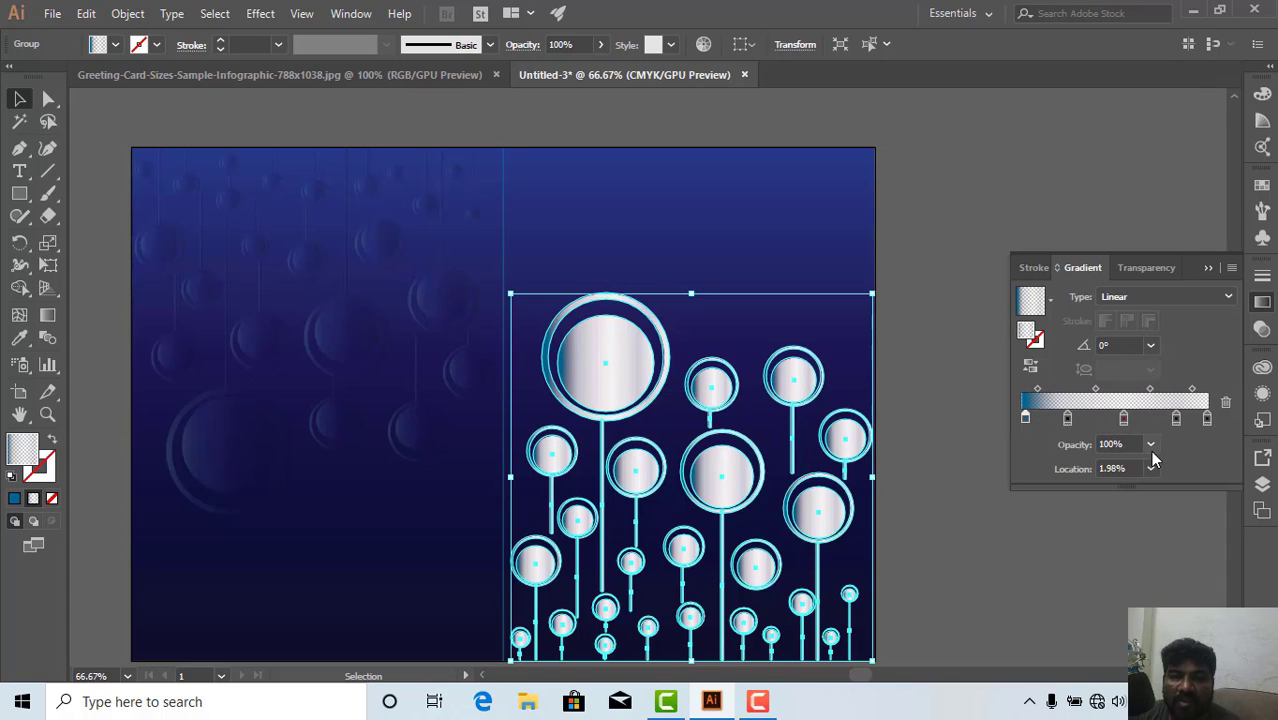
click(1151, 445)
click(1172, 464)
click(966, 392)
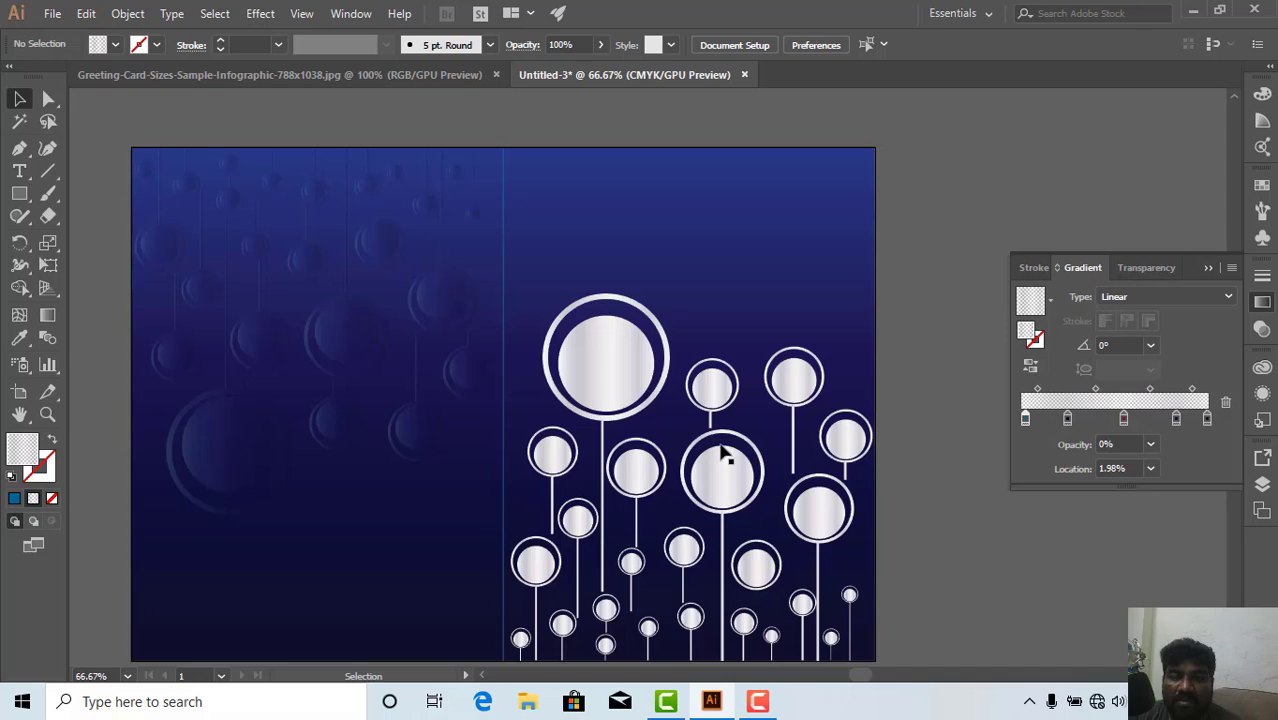
Check what Layer 6 and Layer 2 contribute to the card by toggling their visibility.
scroll(727, 451, down, 1)
scroll(750, 478, up, 1)
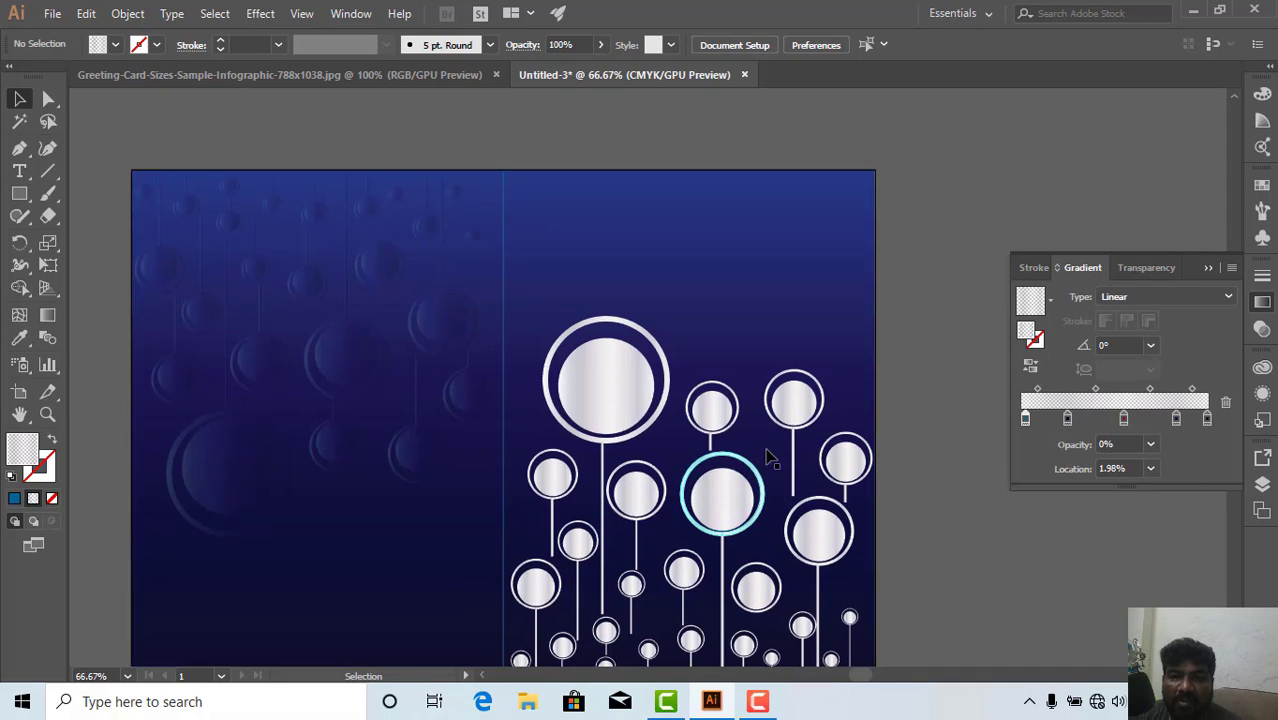
click(1262, 484)
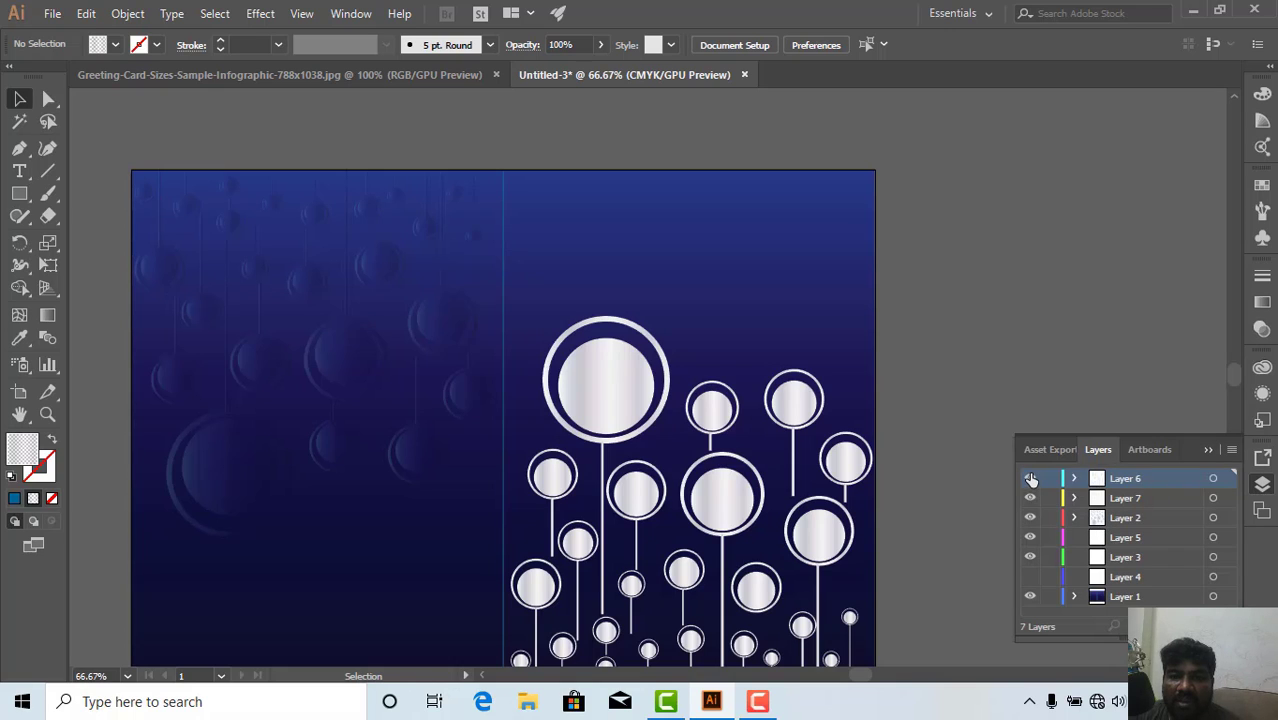
click(1030, 479)
click(1030, 517)
click(1031, 518)
click(1031, 527)
click(1031, 527)
Add the text "GREETING CARD" above the large disc on the right half of the card.
drag(699, 491, 674, 424)
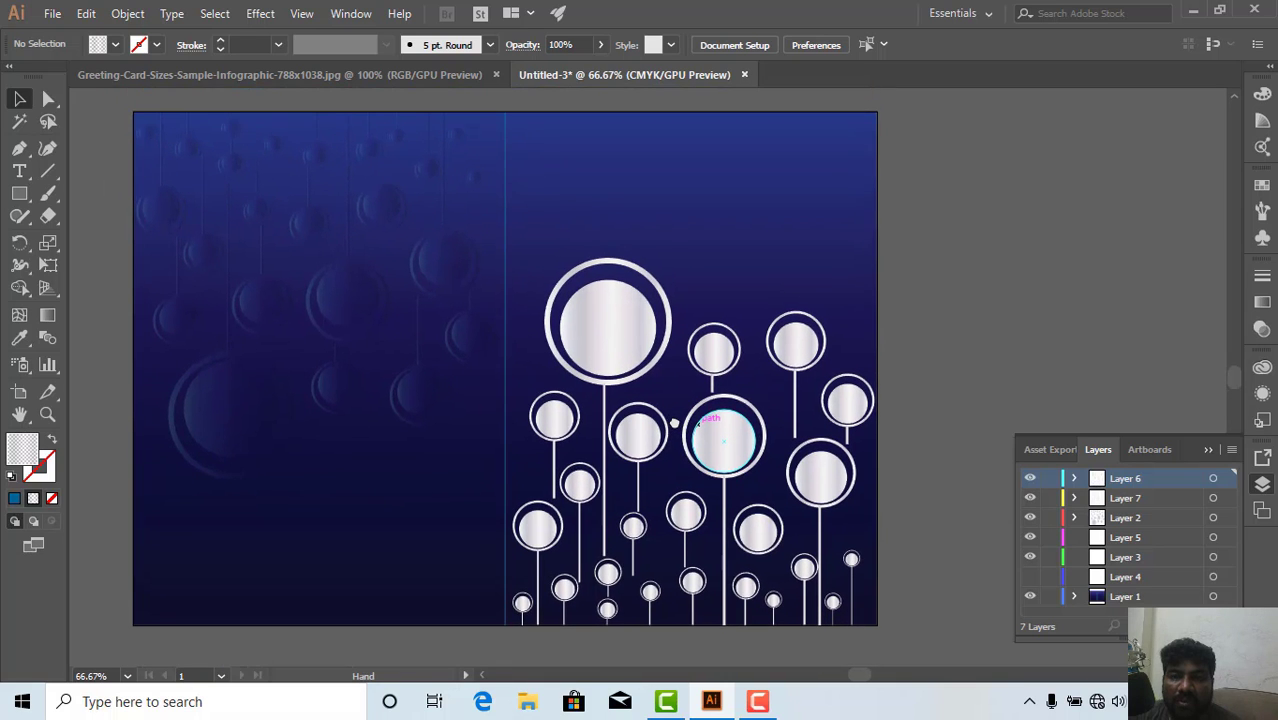
click(21, 172)
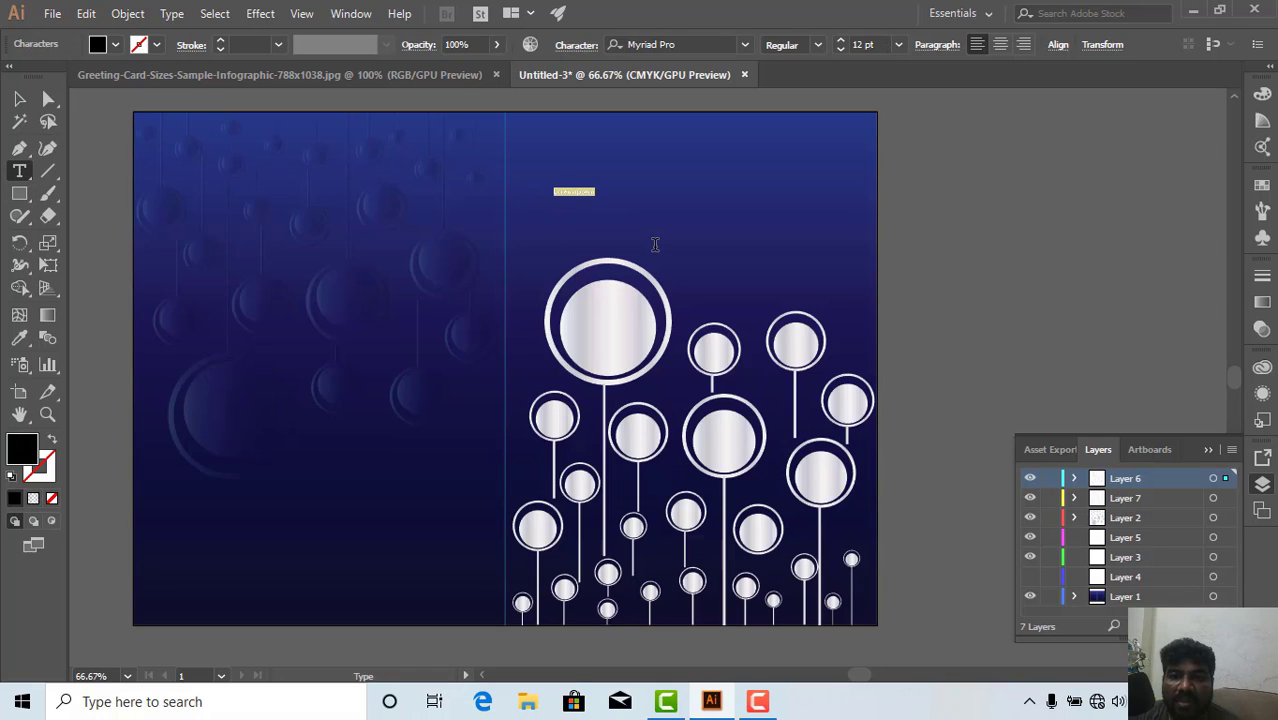
key(BackSpace)
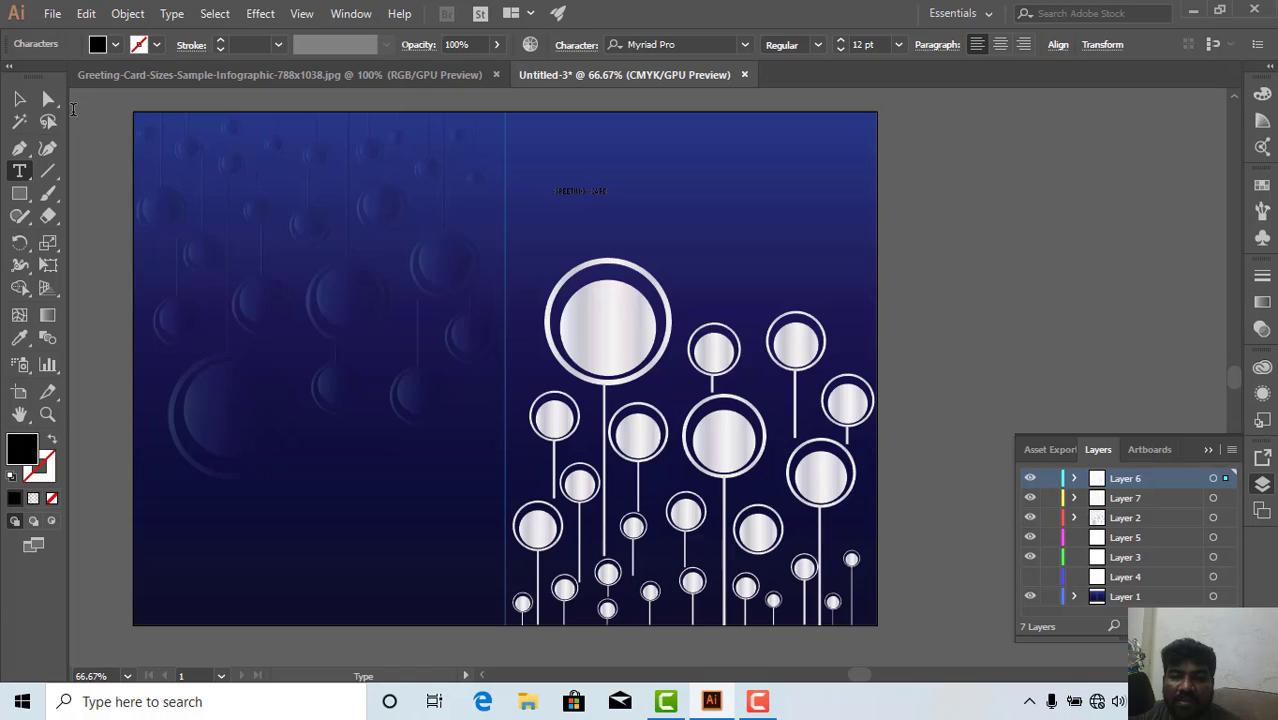
click(19, 98)
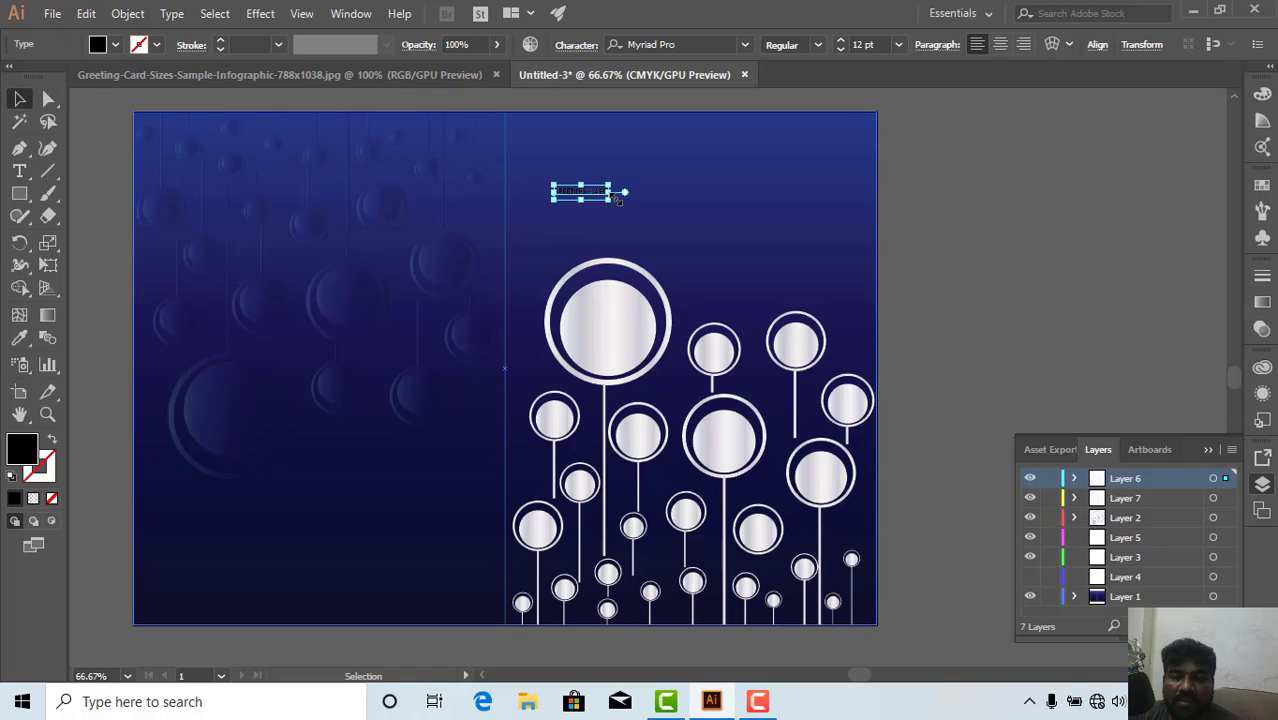
Enlarge the GREETING CARD text to about 62.55 pt across the space above the discs and fill it with the lightest grey swatch.
drag(609, 196, 722, 212)
drag(640, 194, 742, 177)
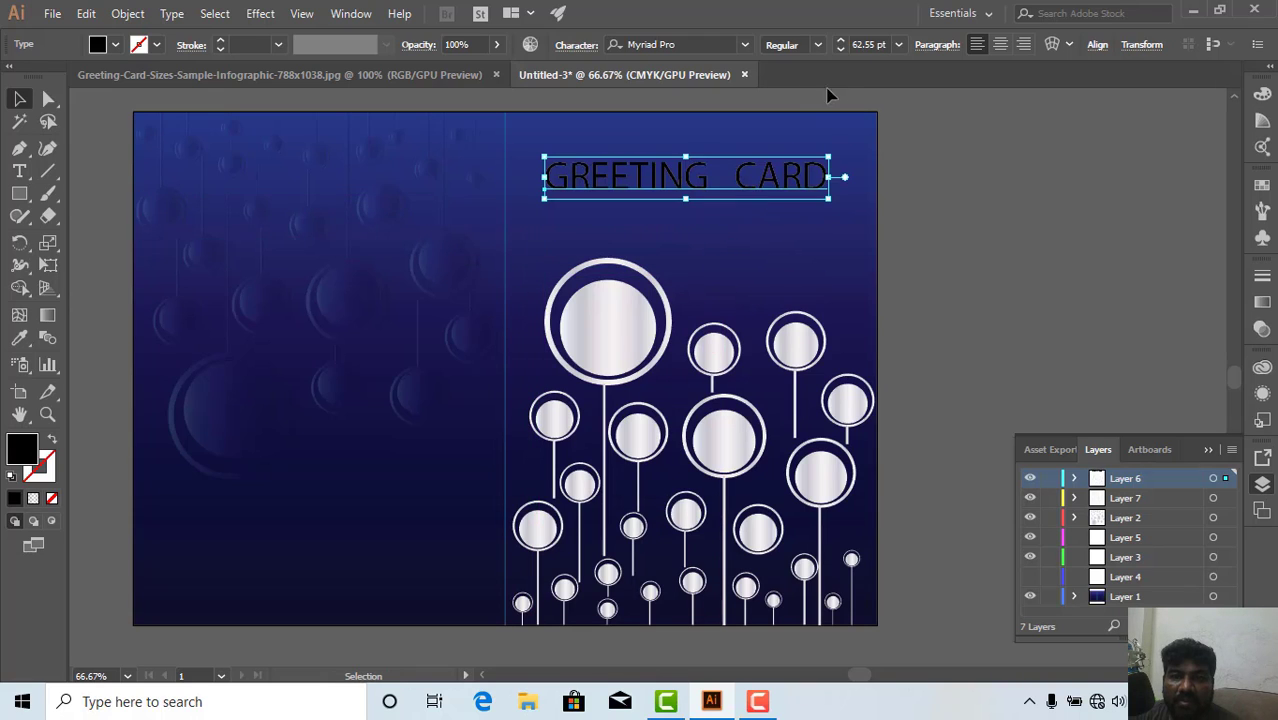
click(114, 46)
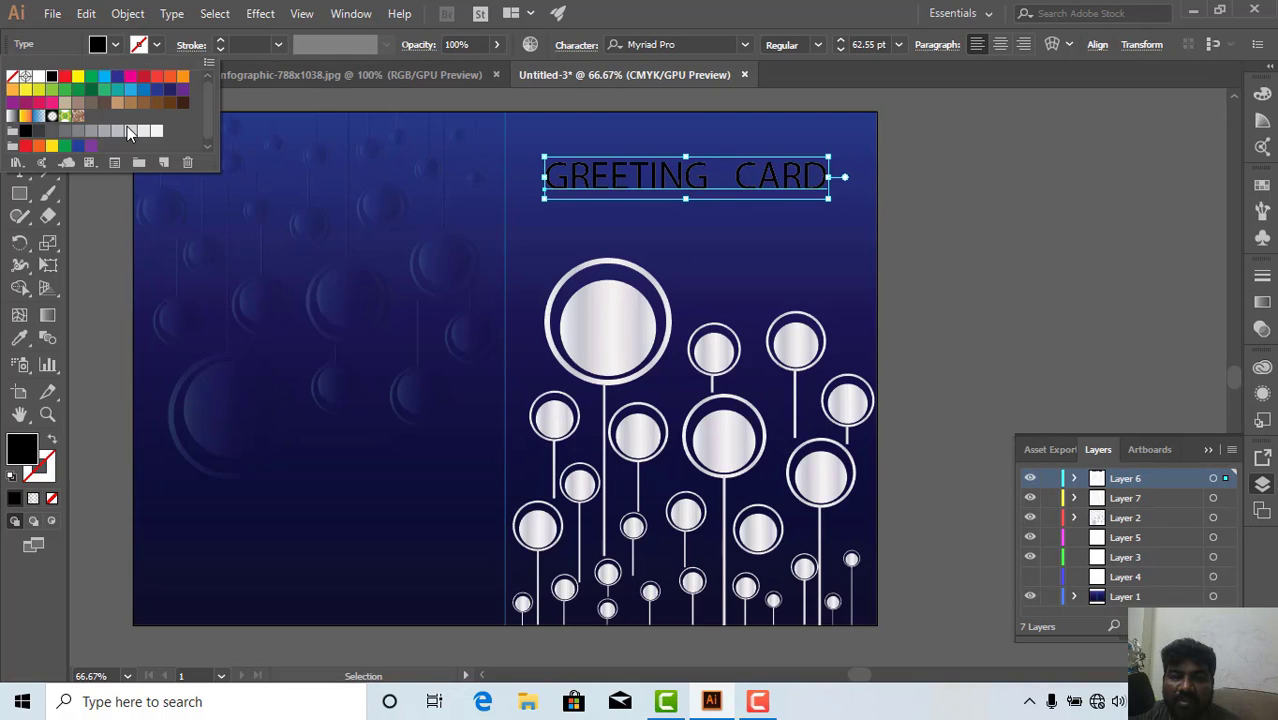
click(156, 131)
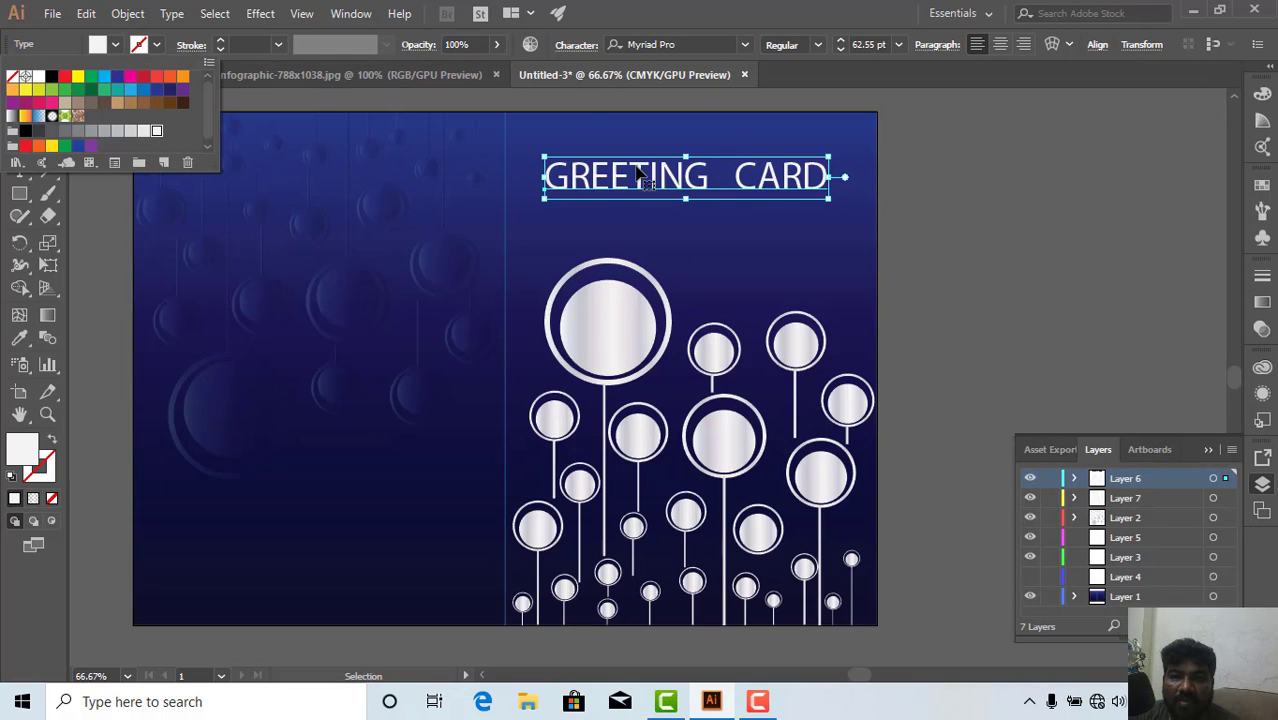
Nudge the GREETING CARD title slightly up and to the right so it sits better over the right half of the card.
click(982, 169)
click(900, 144)
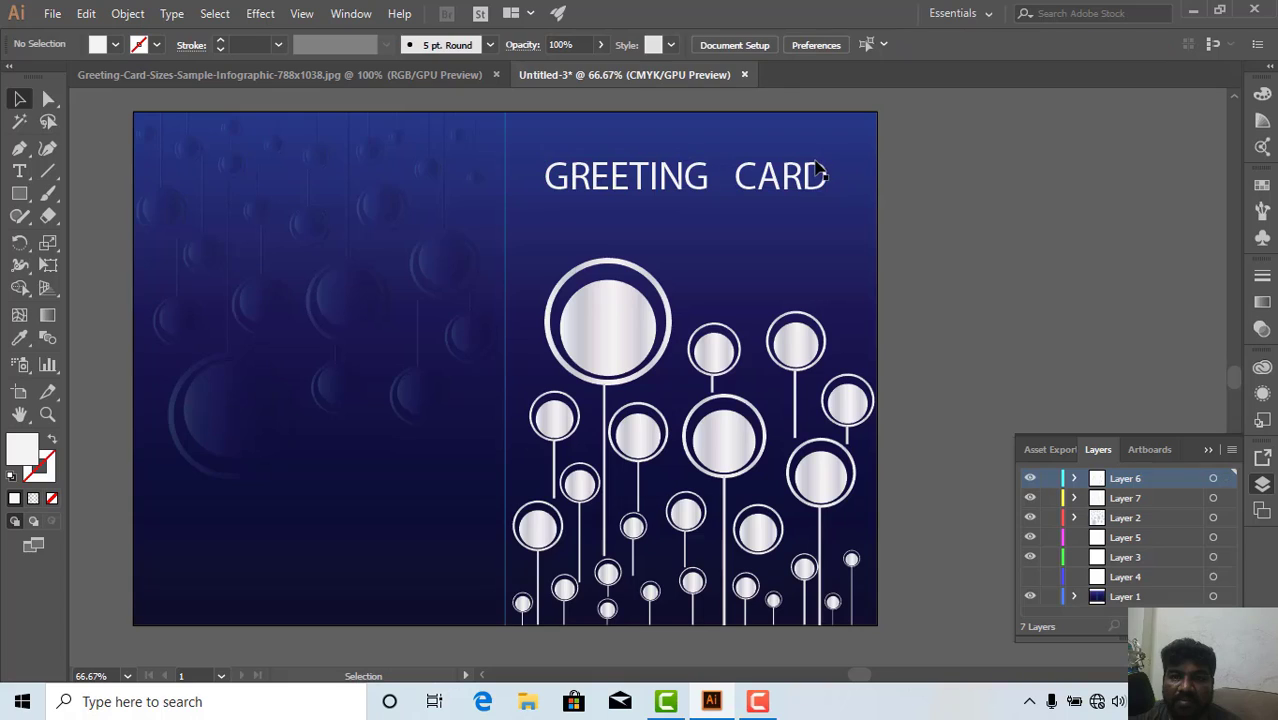
drag(816, 169, 823, 163)
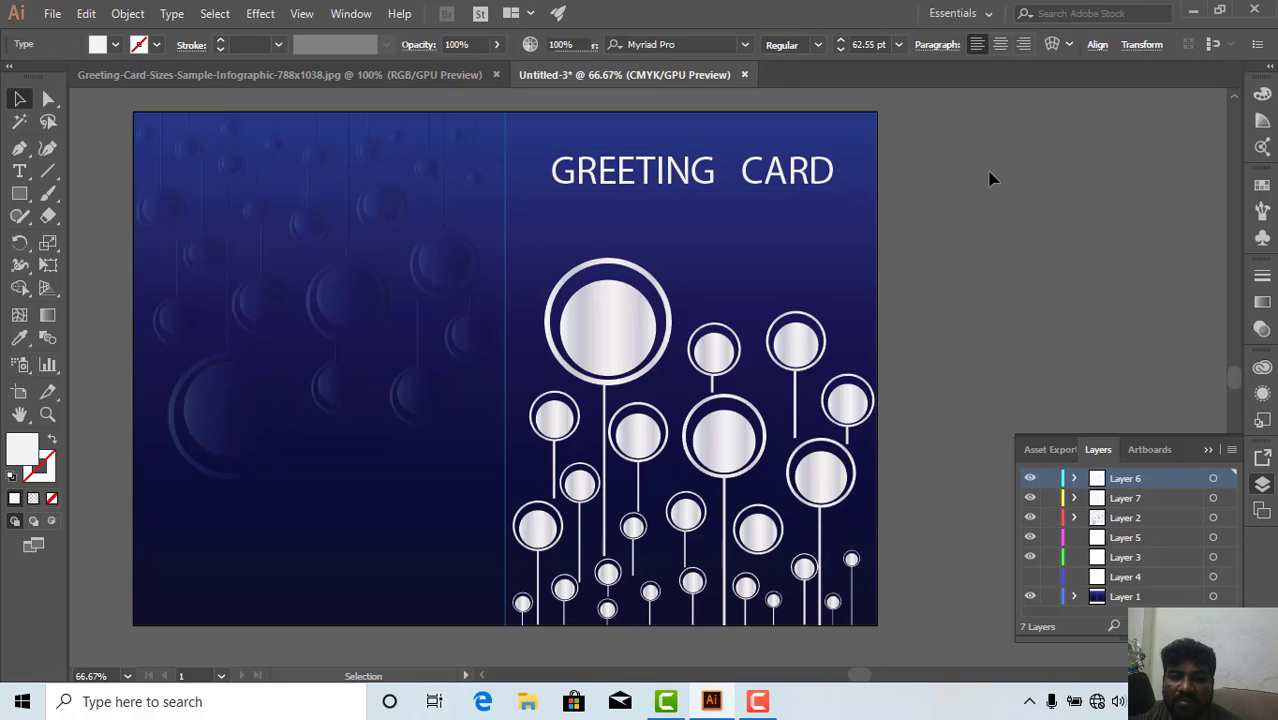
click(990, 178)
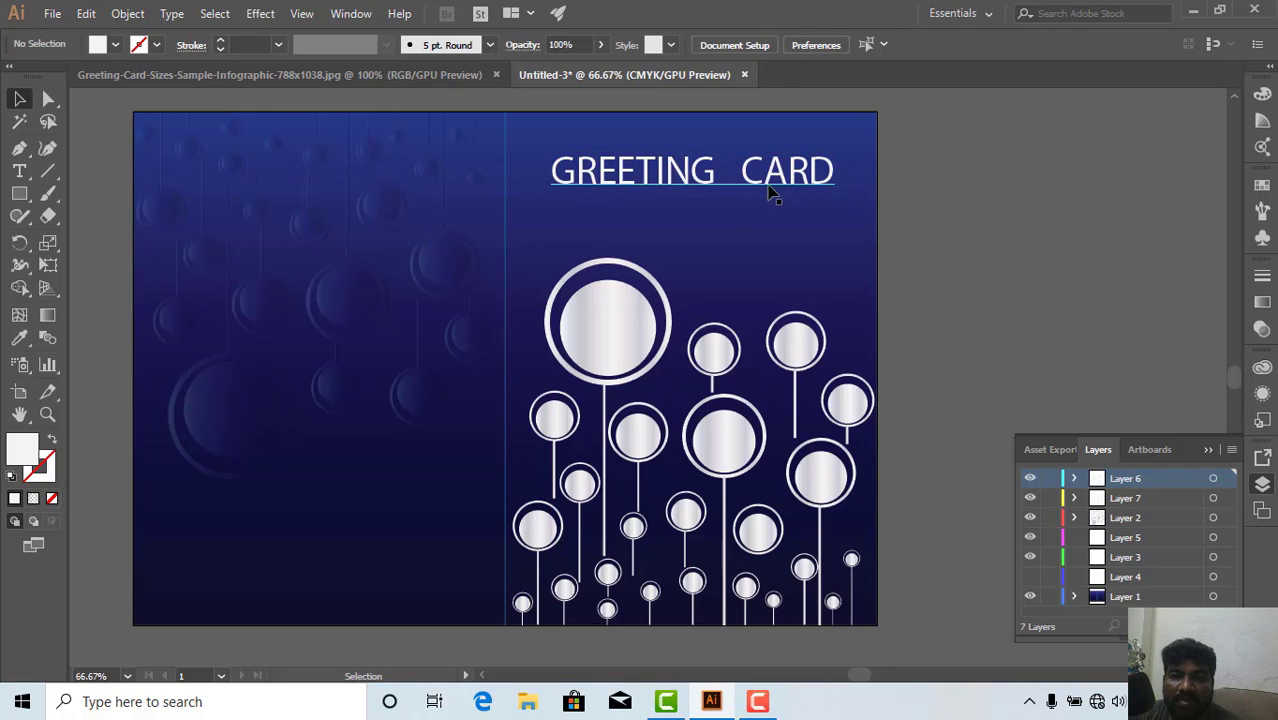
drag(773, 181, 779, 180)
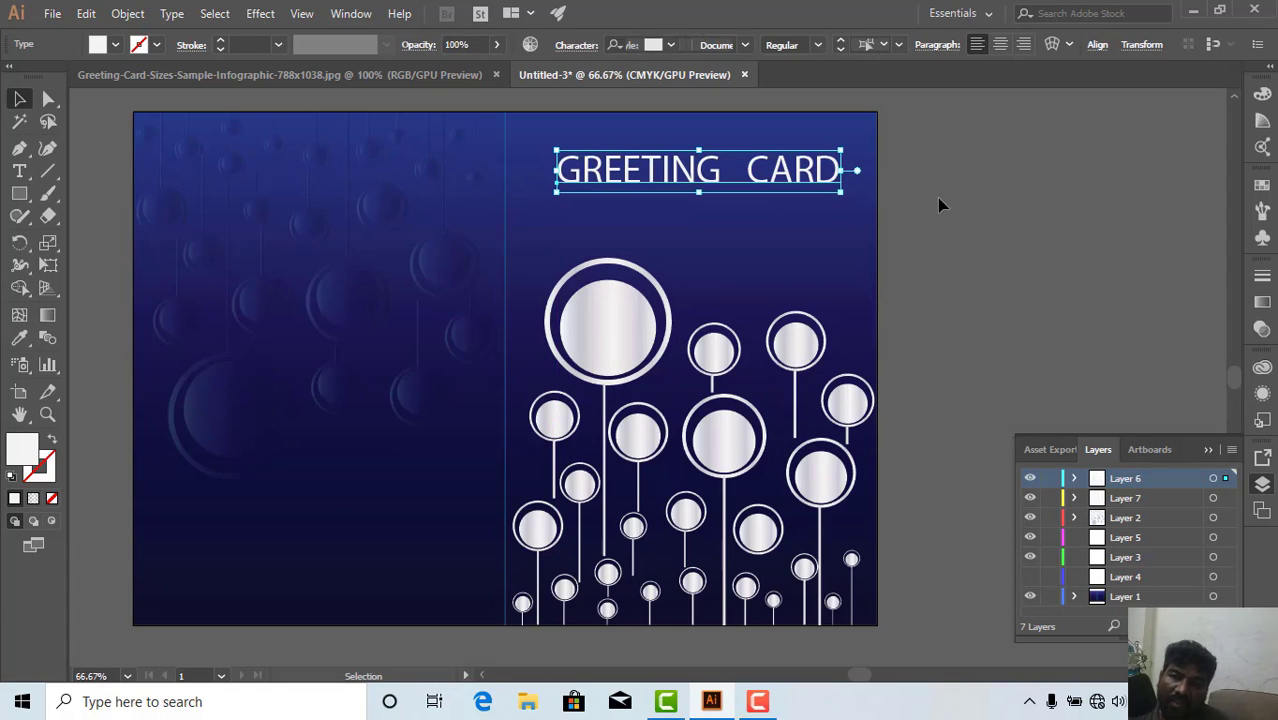
click(966, 325)
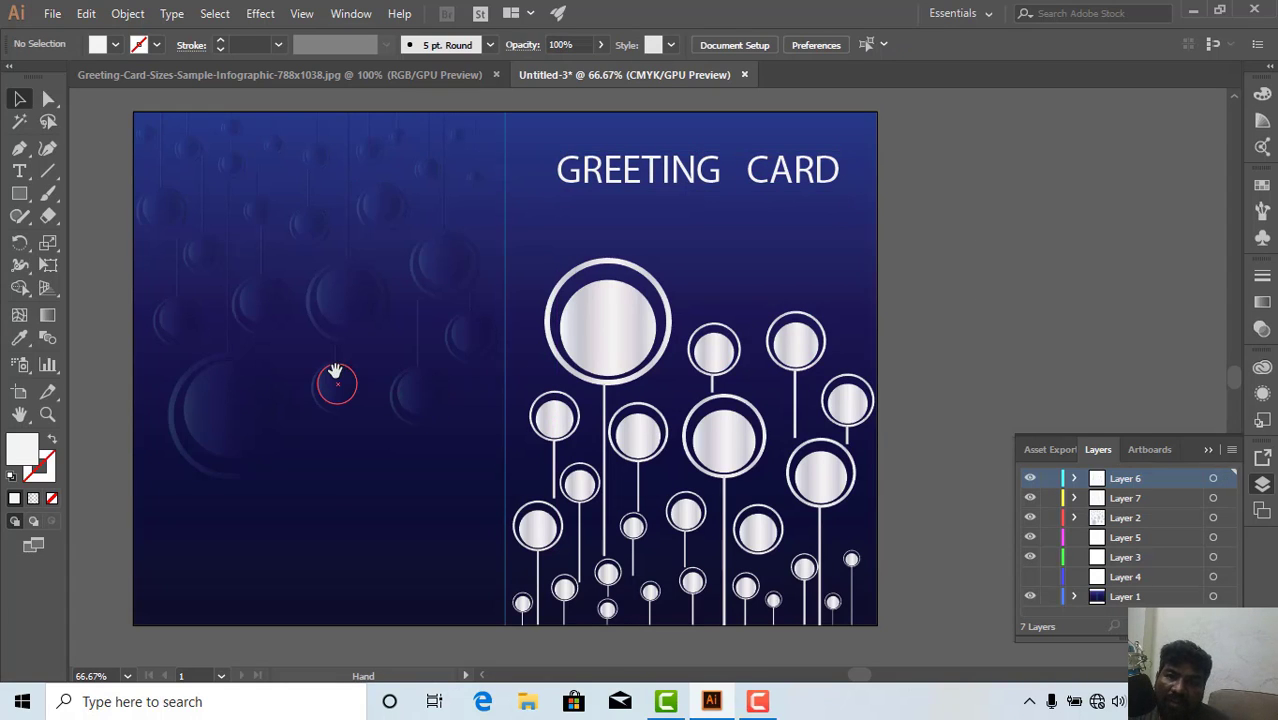
Paste the dark magenta gradient disc group over the silvery discs, offset slightly to the upper right, and cut it to the clipboard.
drag(334, 371, 380, 357)
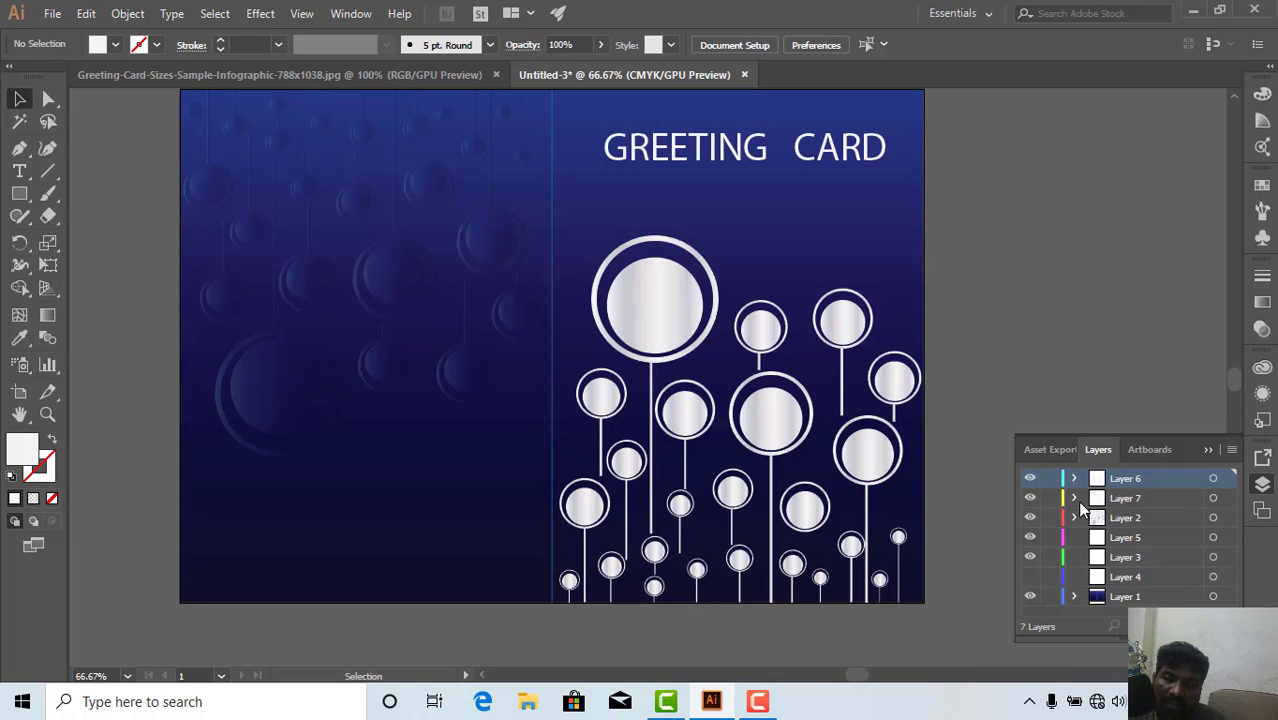
click(1031, 480)
click(1031, 480)
key(ctrl+v)
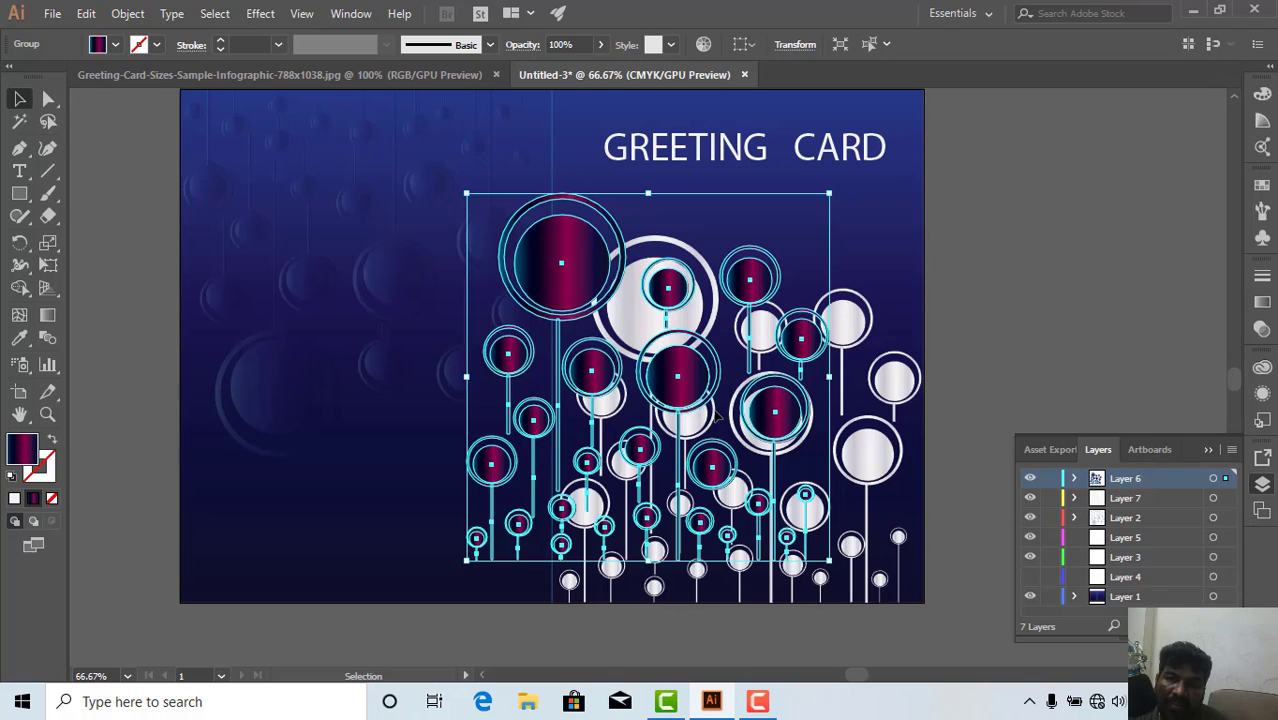
drag(716, 419, 789, 430)
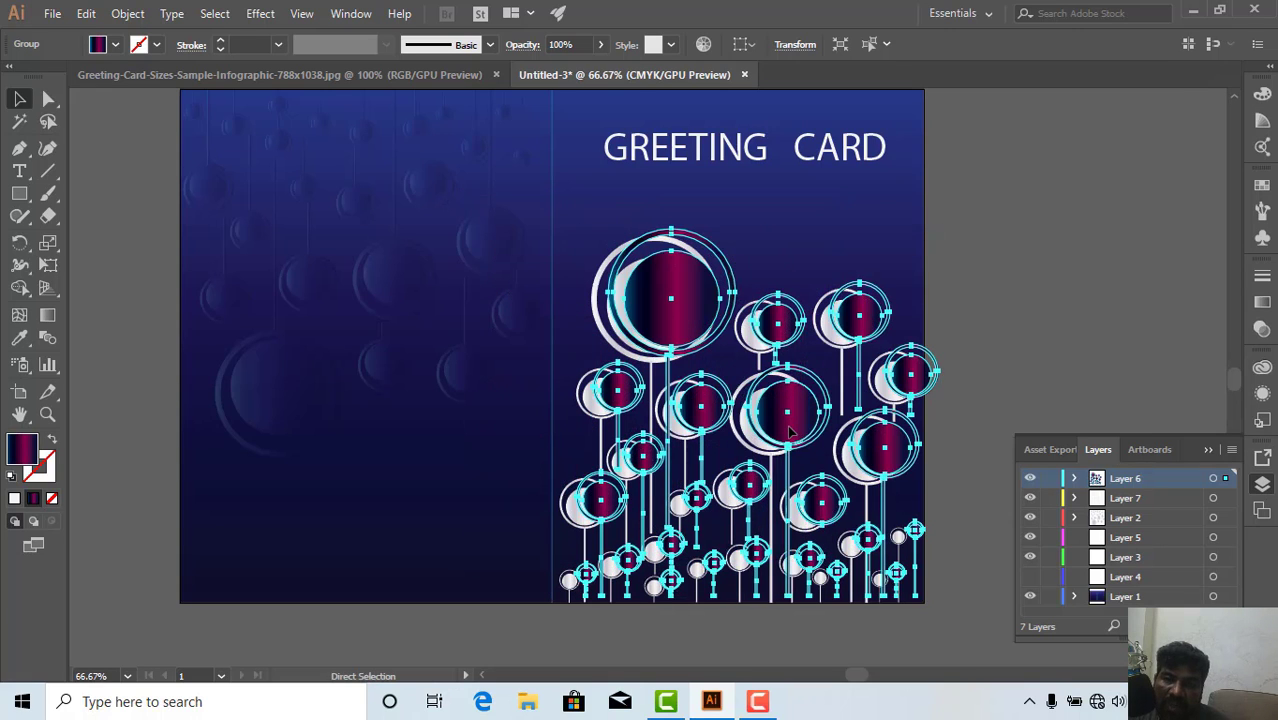
key(ctrl+x)
Try to paste the cut gradient disc group in place on Layer 2, beneath the silvery discs.
click(1148, 524)
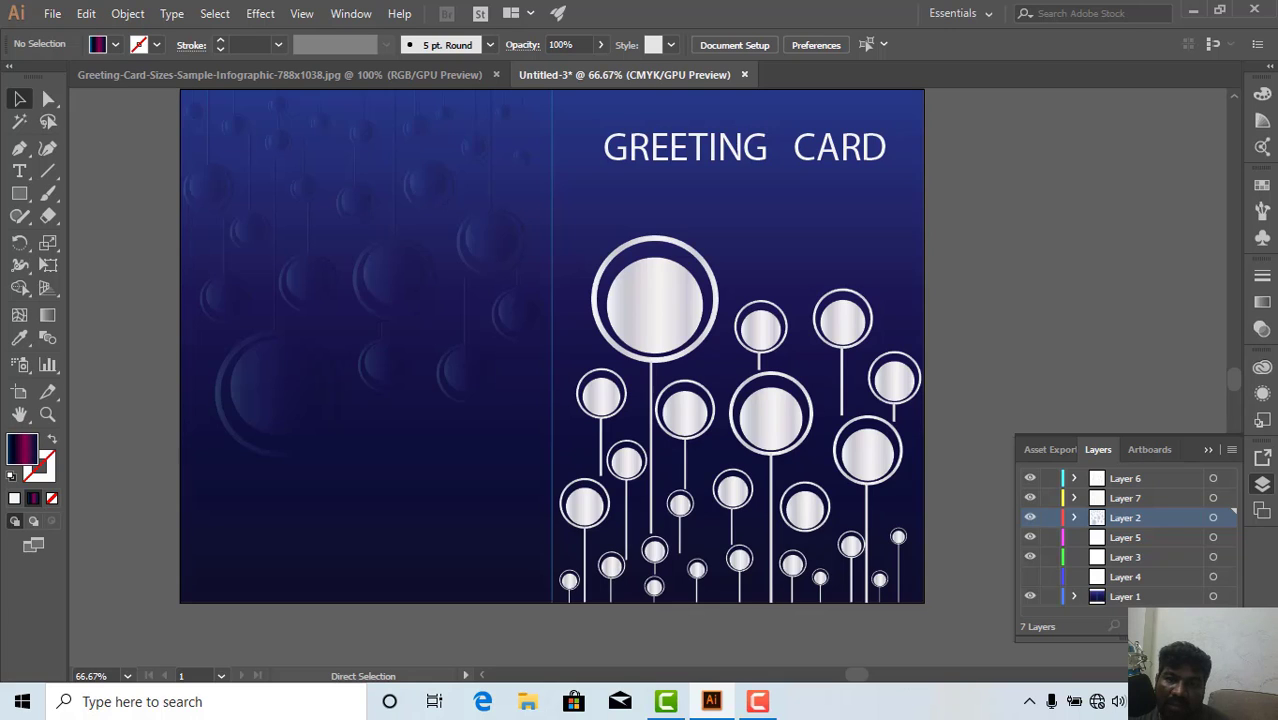
key(ctrl+f)
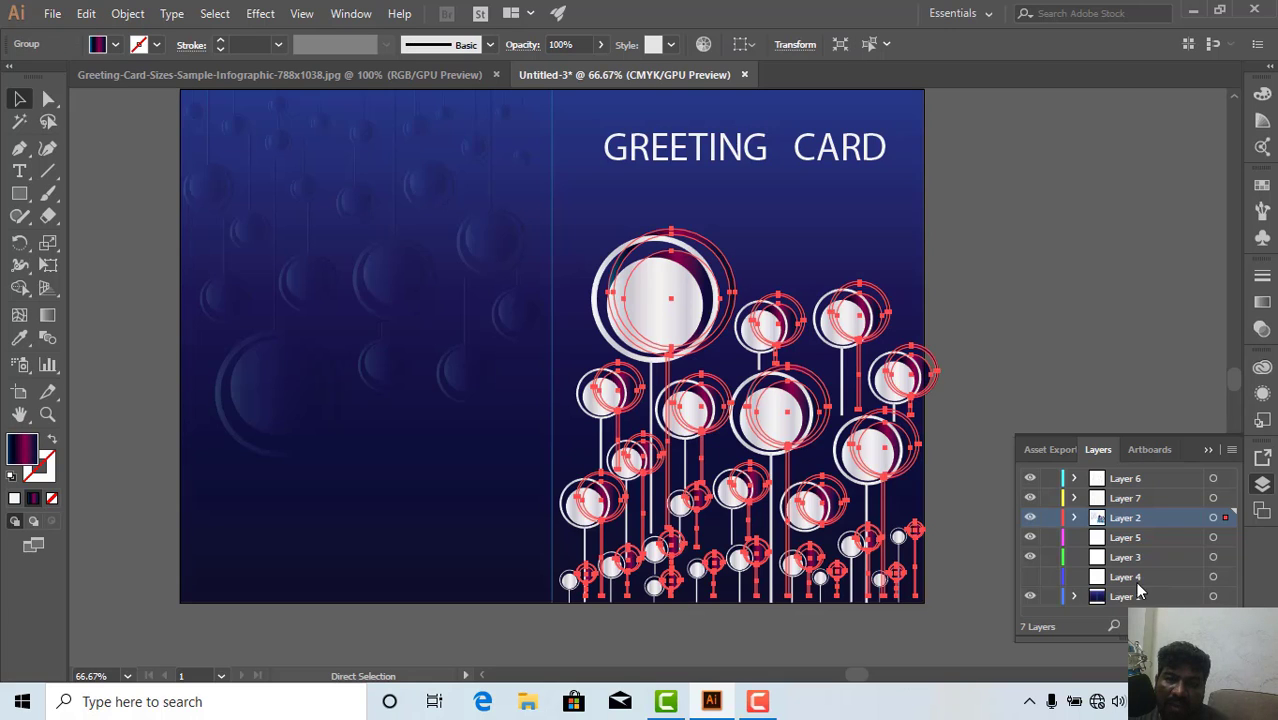
scroll(942, 499, up, 1)
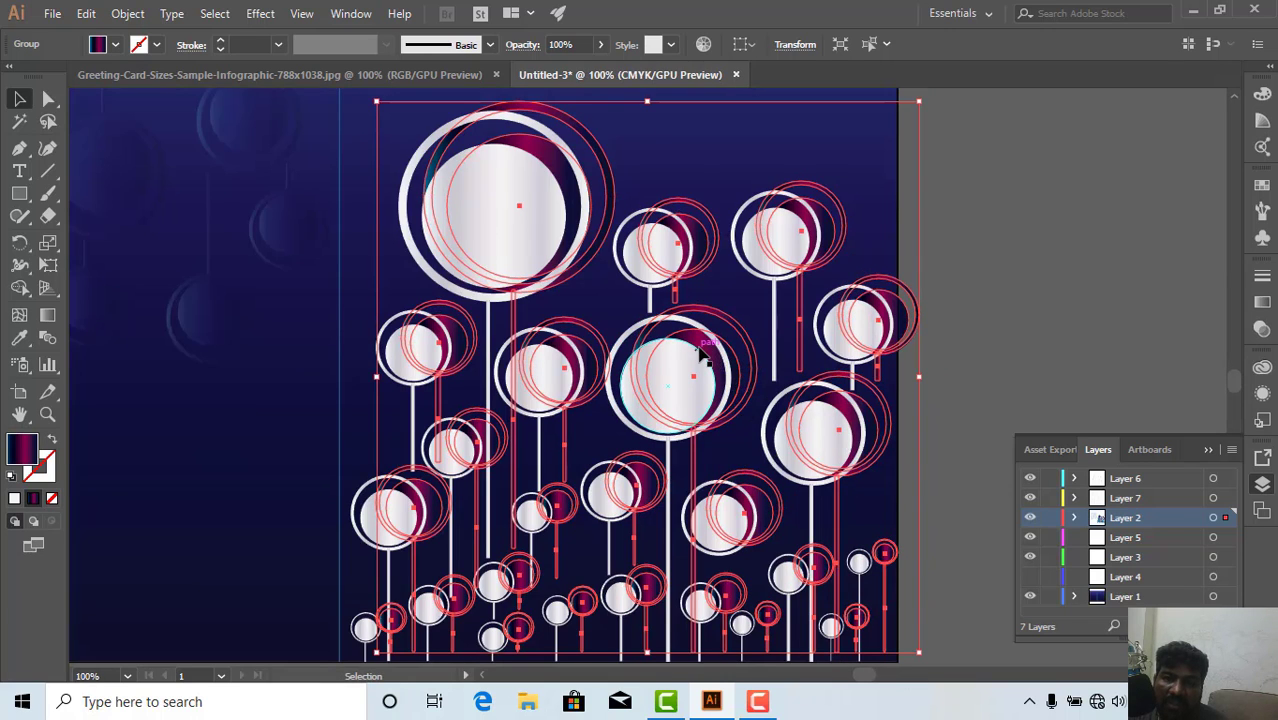
click(724, 368)
key(ctrl+z)
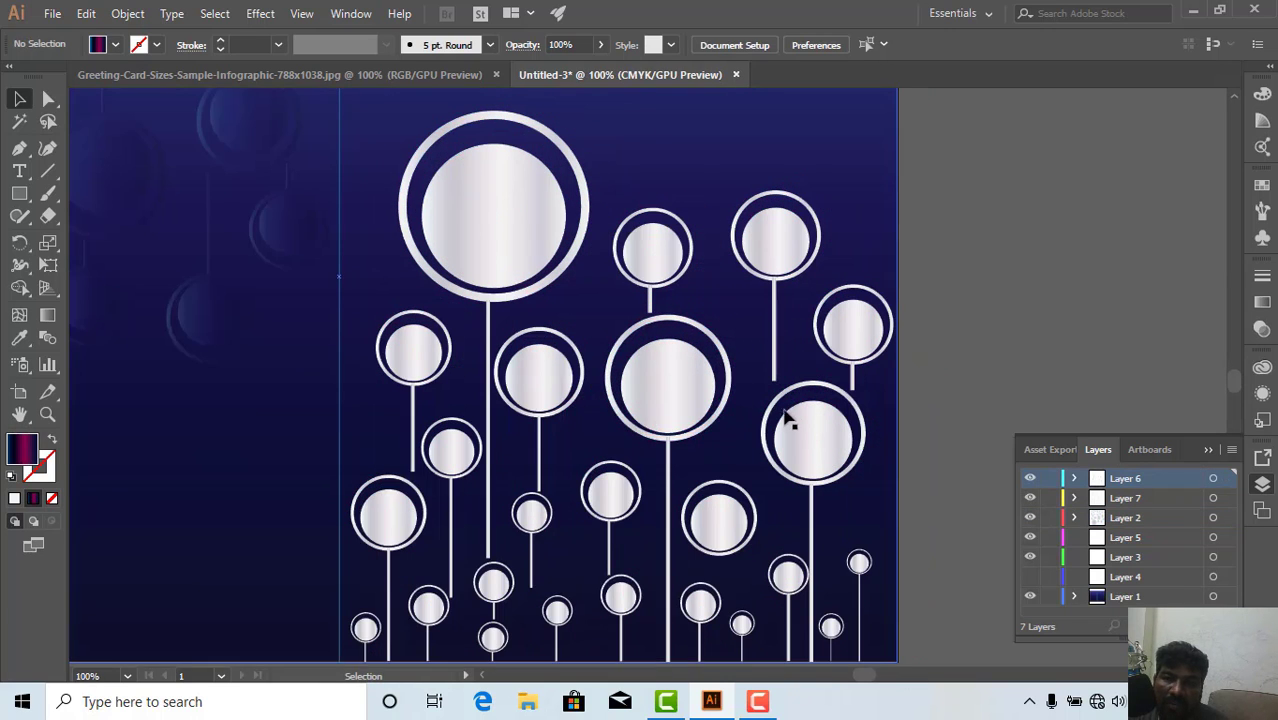
Create a new layer directly above Layer 2 and paste the cut gradient disc group onto it in place.
click(1177, 519)
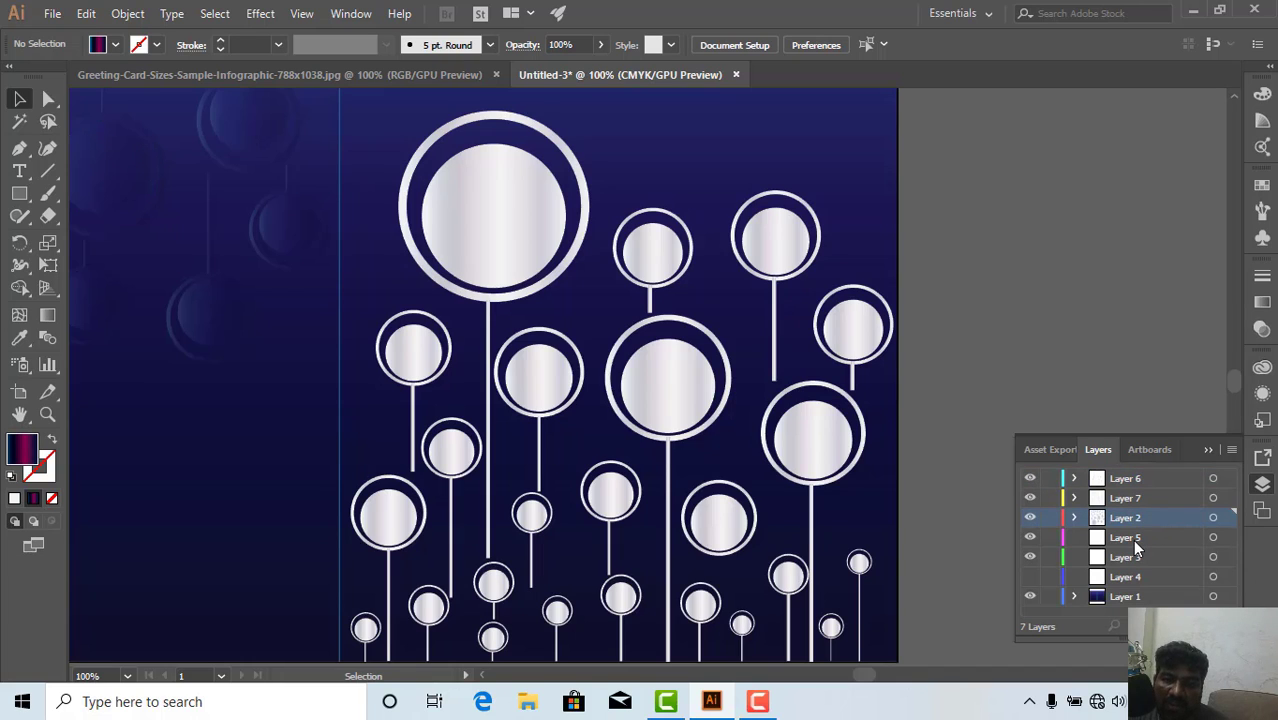
key(ctrl+v)
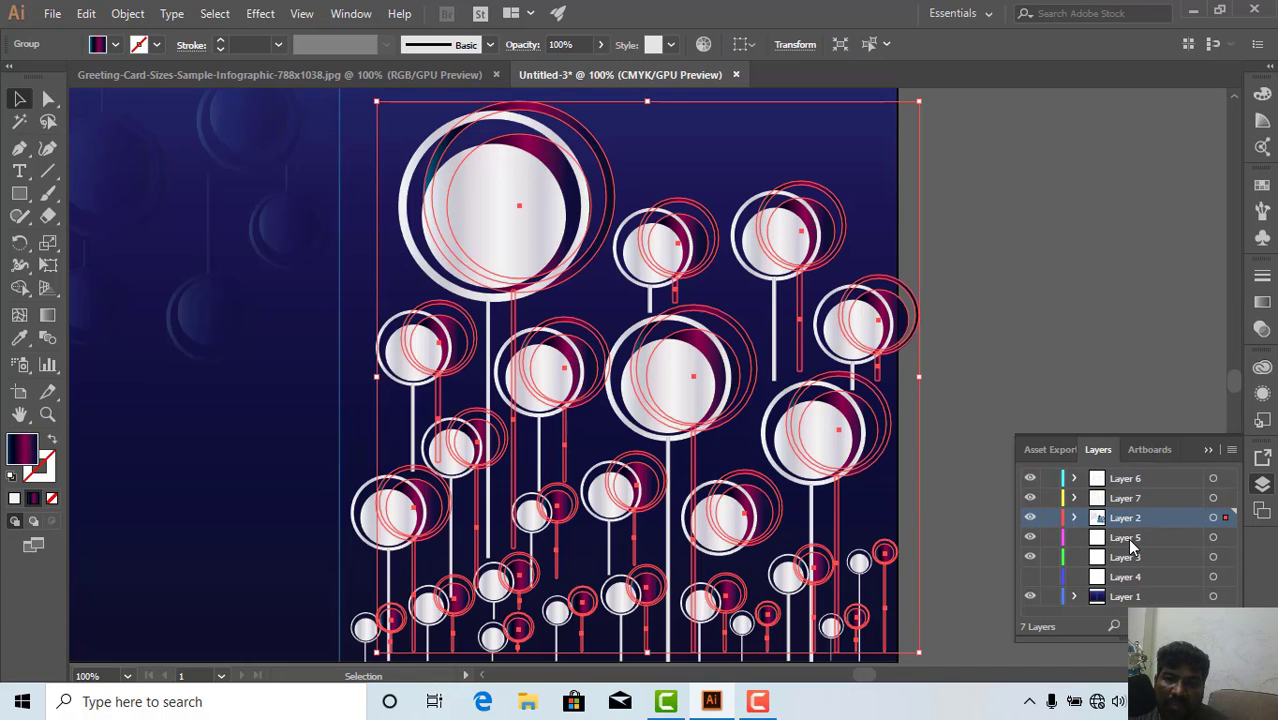
key(ctrl+z)
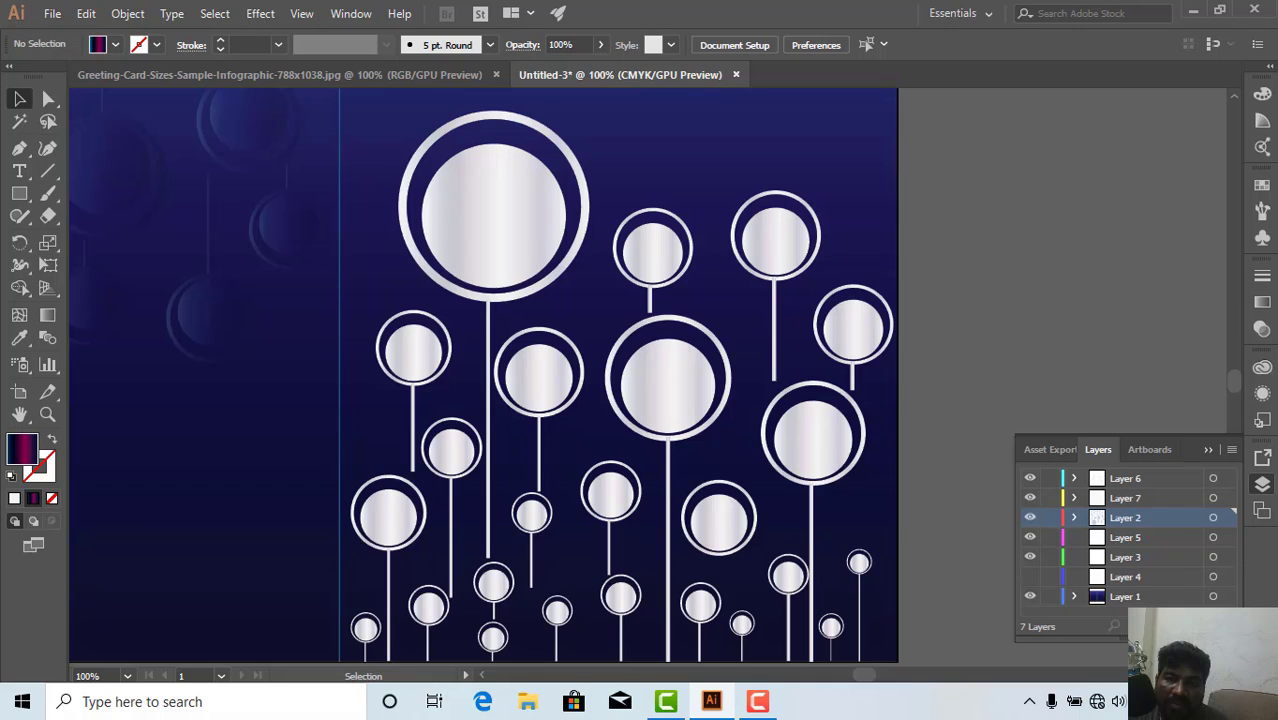
key(ctrl+l)
key(ctrl+v)
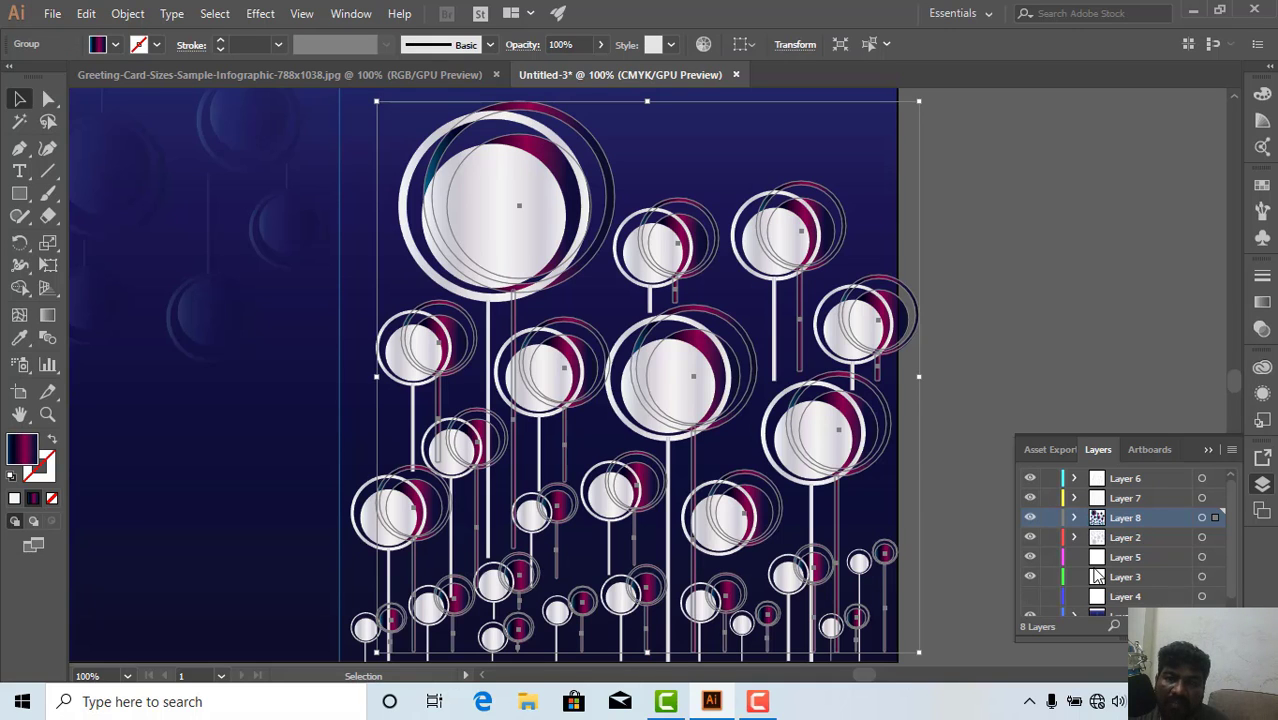
Move the gradient disc group so it peeks out slightly below and to the right of the silvery discs like a shadow.
drag(703, 355, 684, 371)
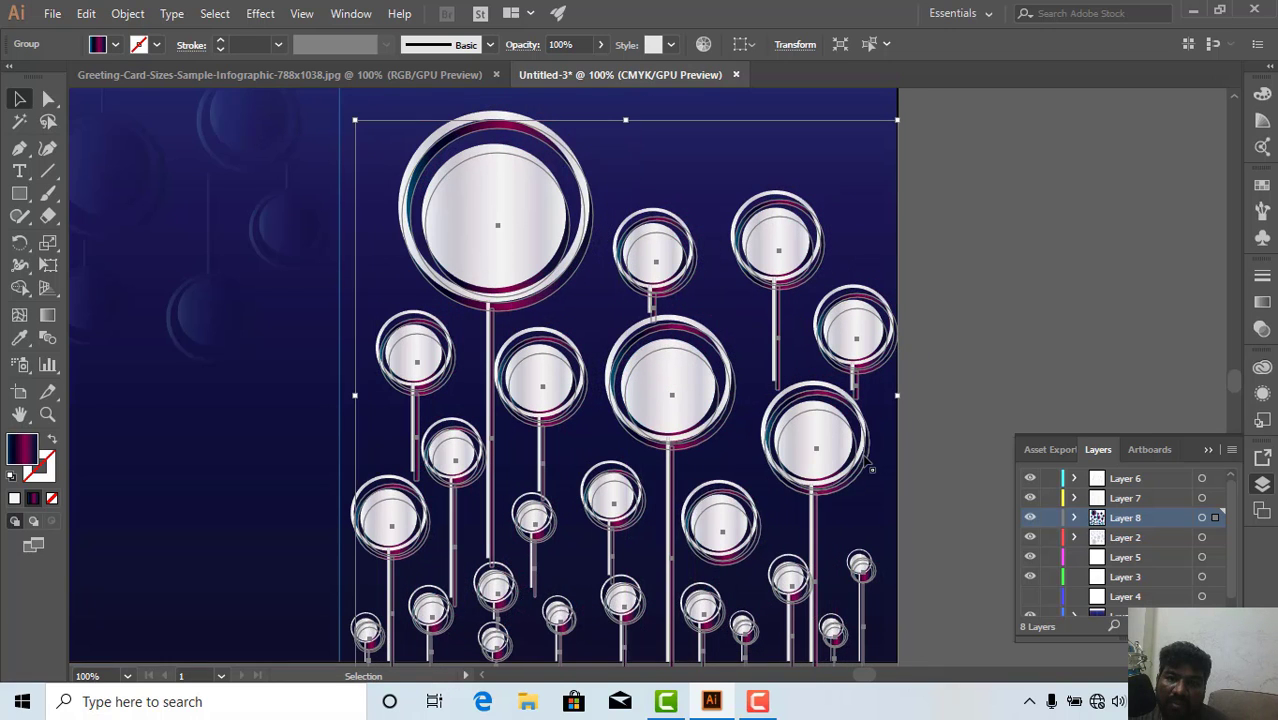
key(ctrl+=)
click(735, 300)
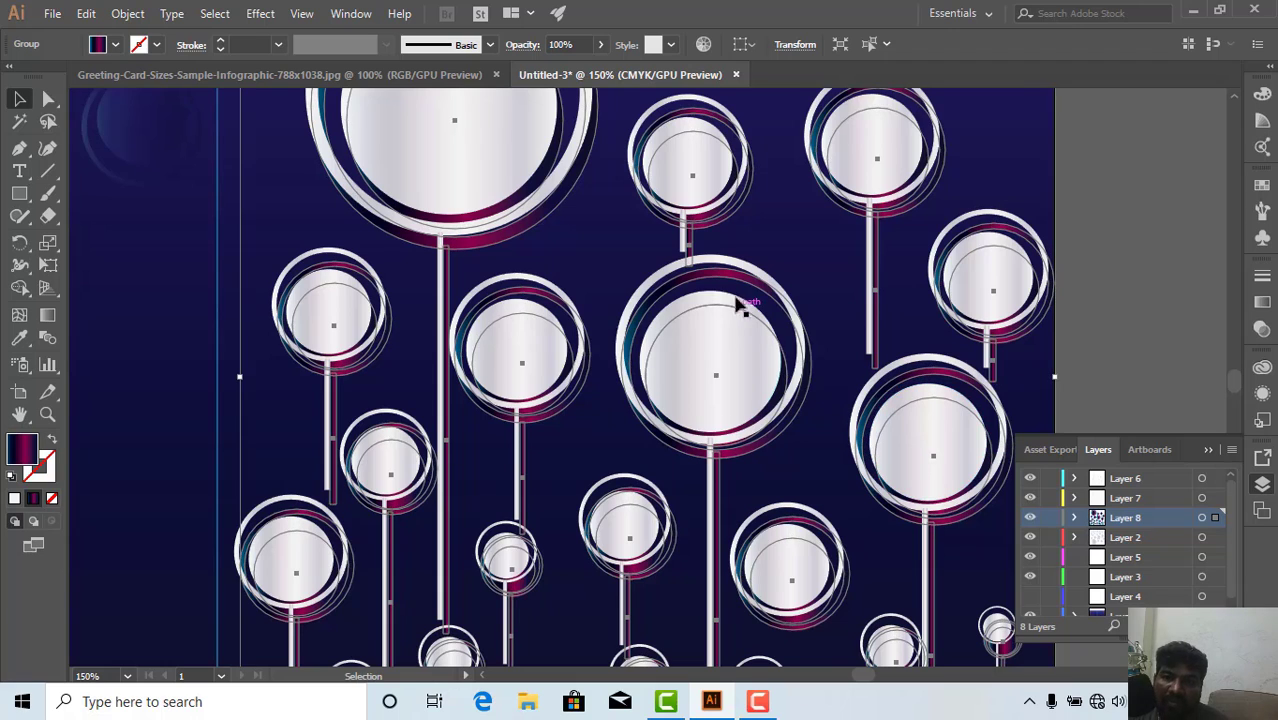
drag(725, 280, 727, 272)
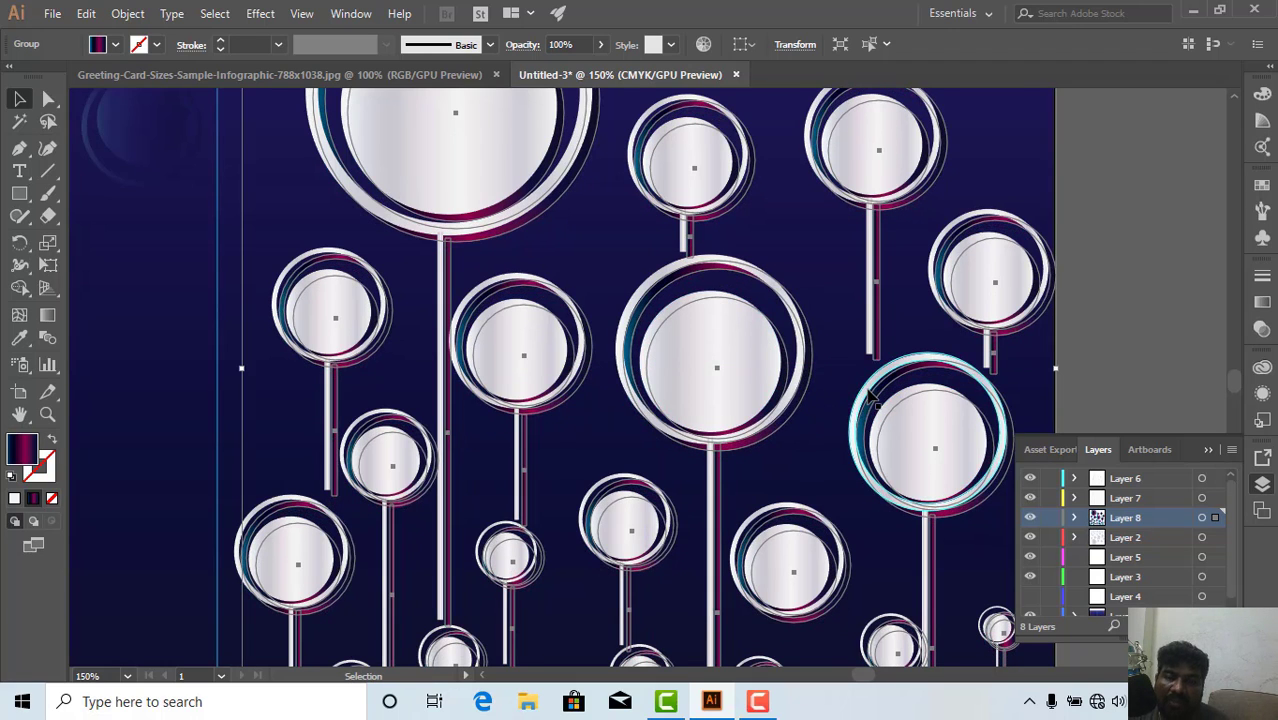
Fill the offset disc group on Layer 8 with solid black and deselect it.
key(ctrl+minus)
key(ctrl+minus)
key(ctrl+minus)
click(706, 374)
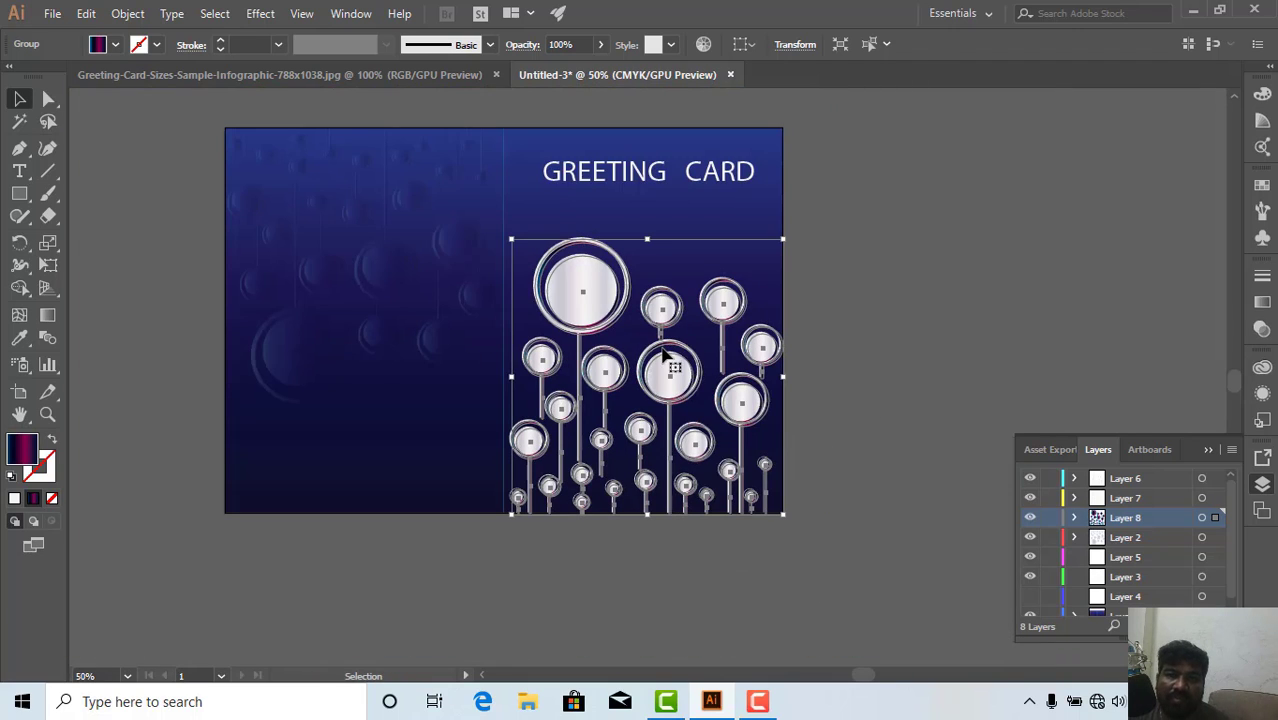
click(115, 45)
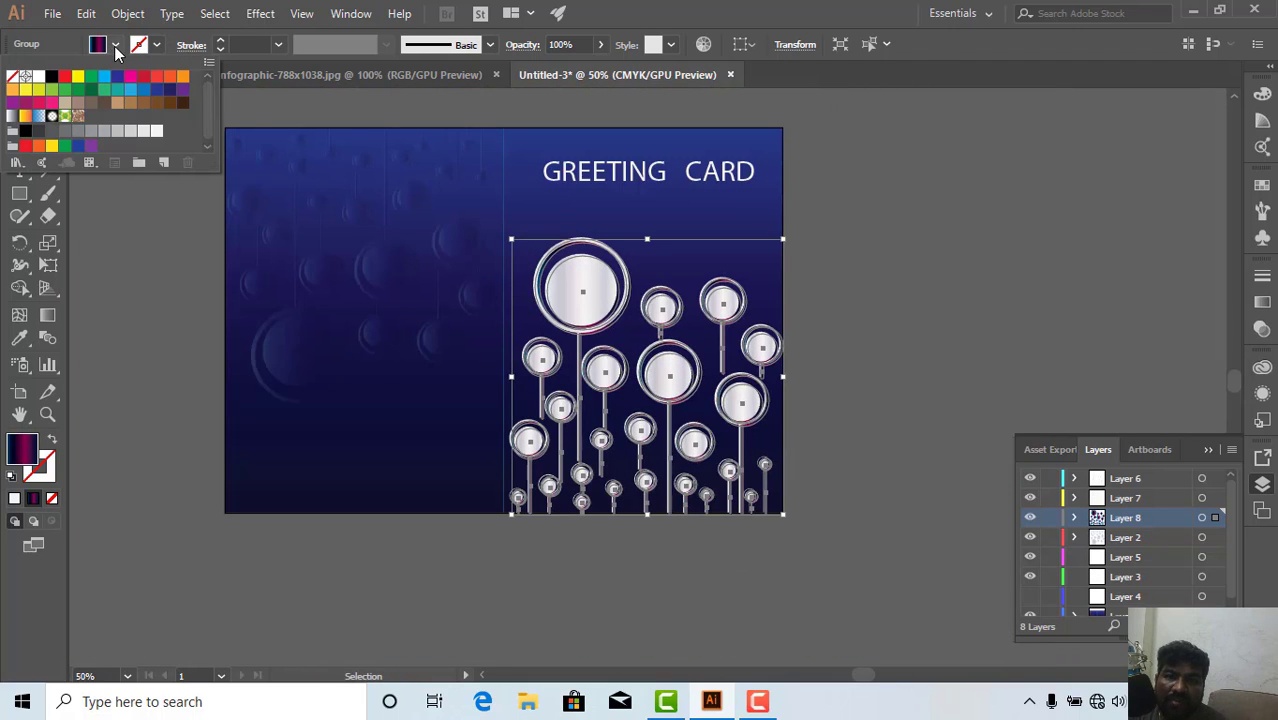
click(51, 77)
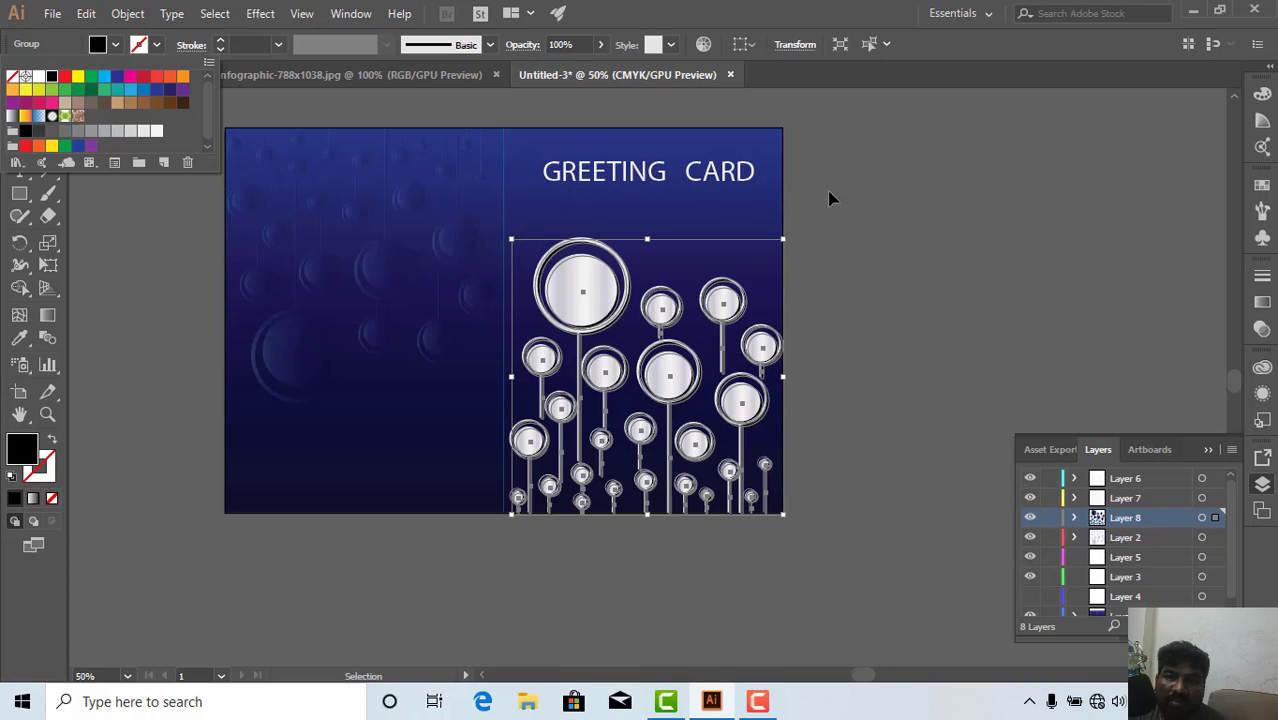
click(863, 204)
click(877, 298)
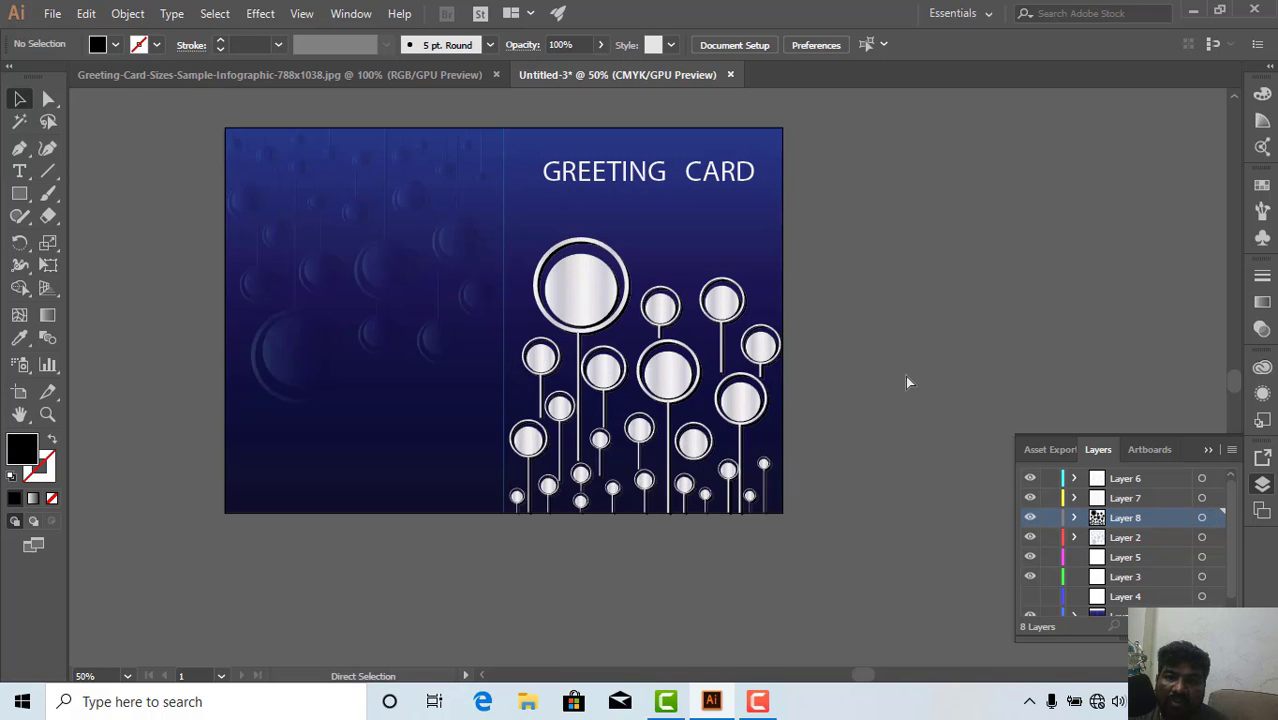
Examine the black shadow copies around the silvery discs and stems, close up and at card scale.
key(ctrl+plus)
key(ctrl+plus)
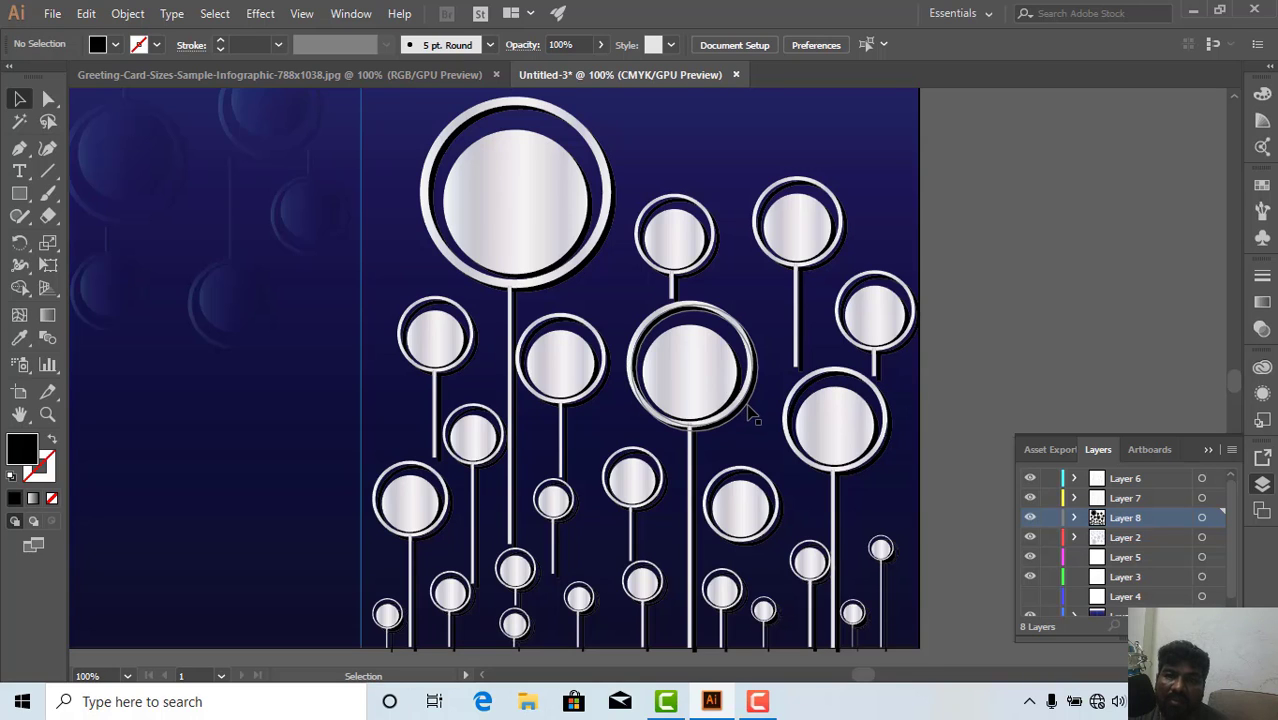
click(754, 412)
scroll(852, 427, down, 1)
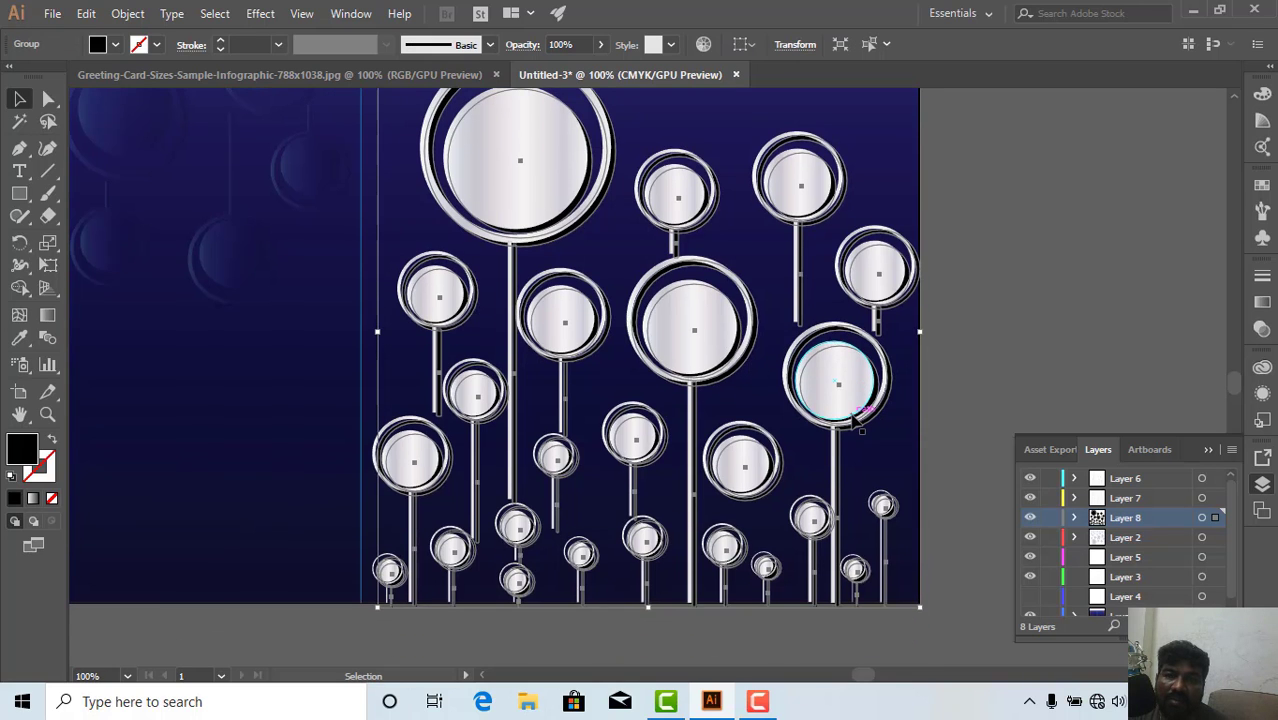
scroll(860, 425, up, 1)
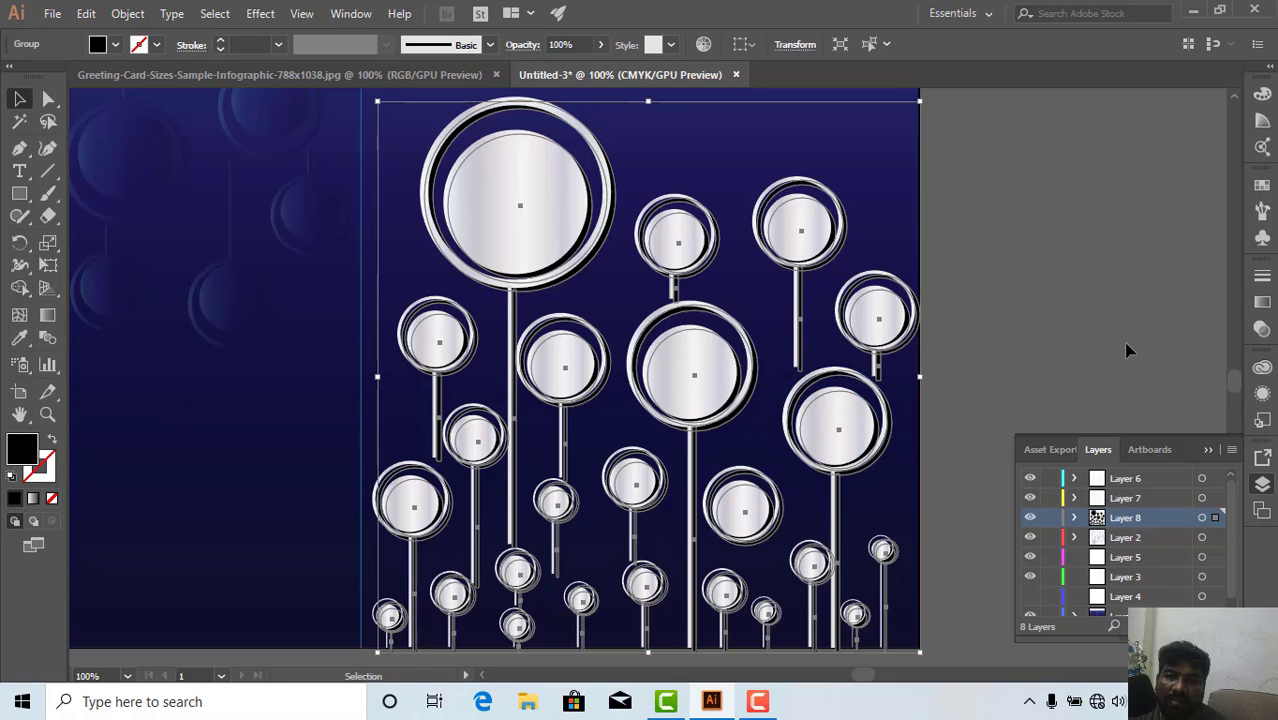
click(1040, 352)
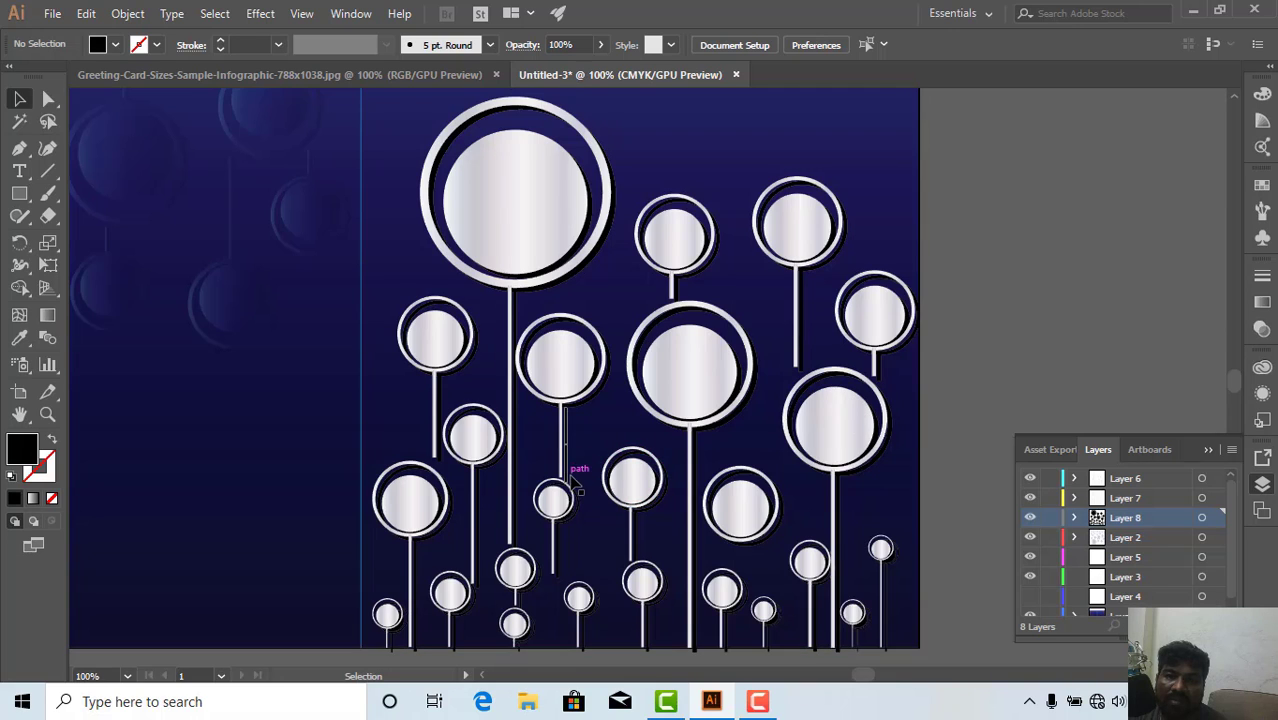
click(885, 459)
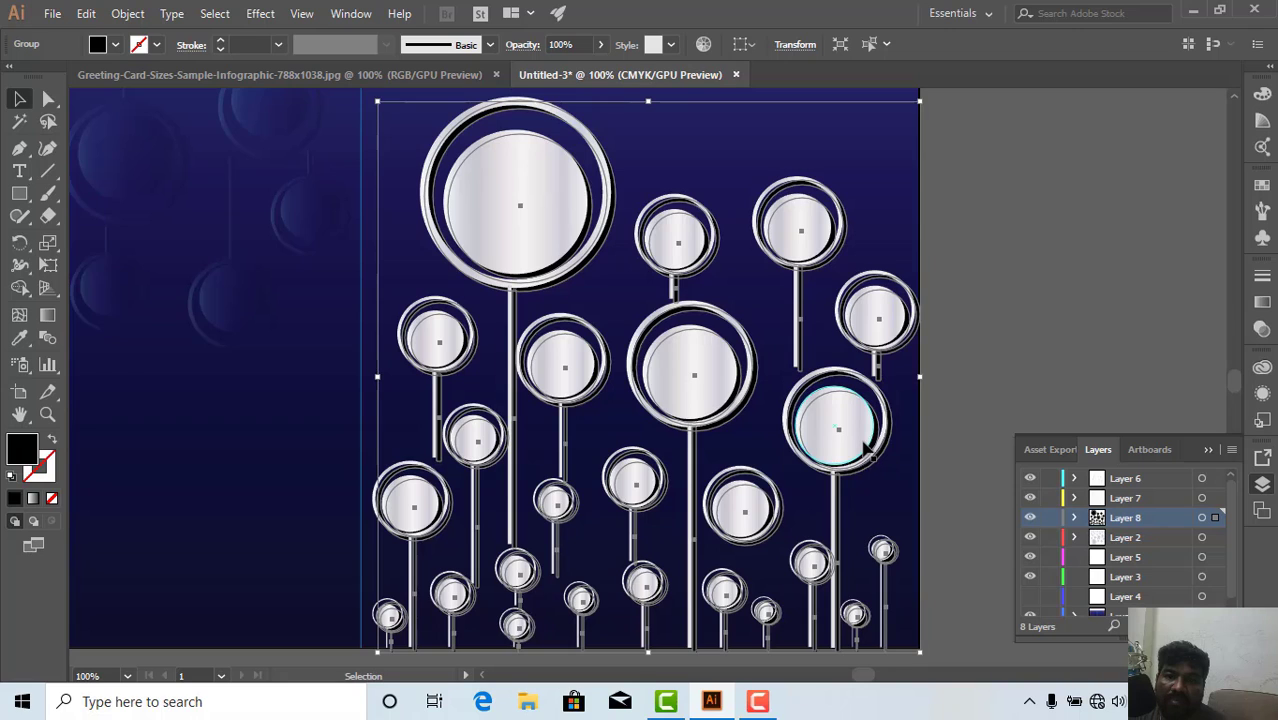
key(ctrl+plus)
key(v)
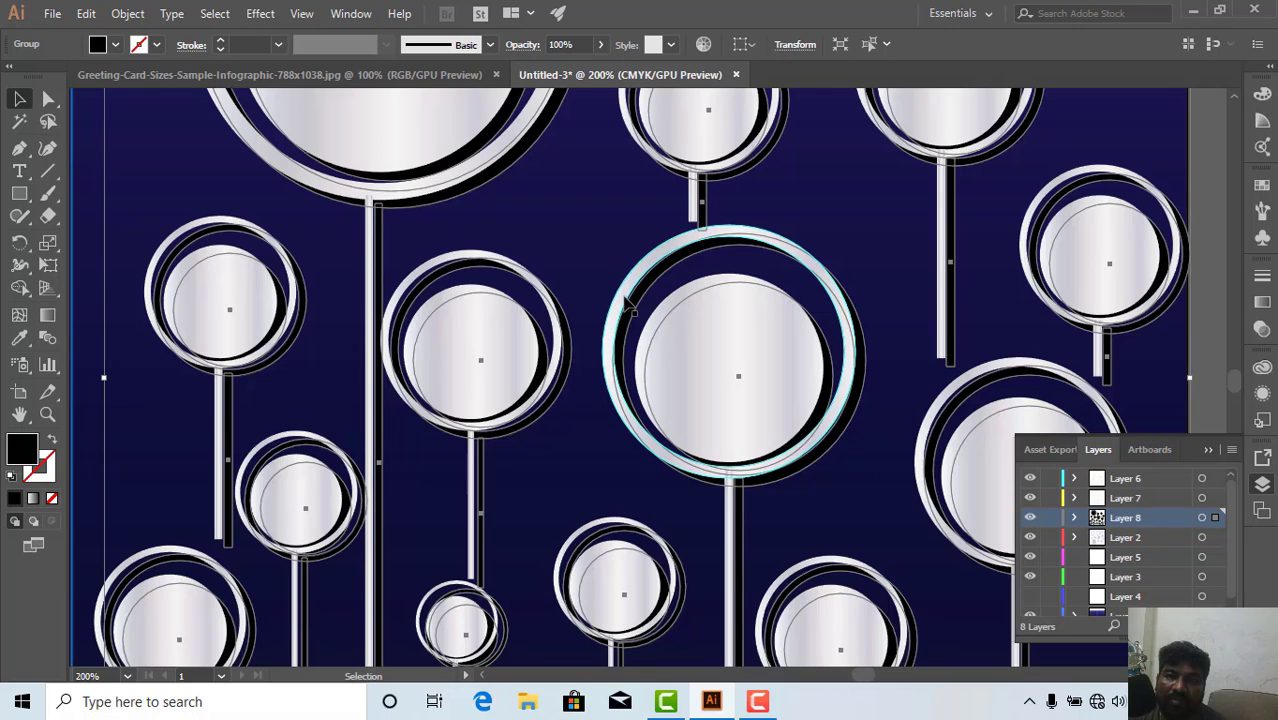
key(ctrl+minus)
key(ctrl+minus)
key(ctrl+minus)
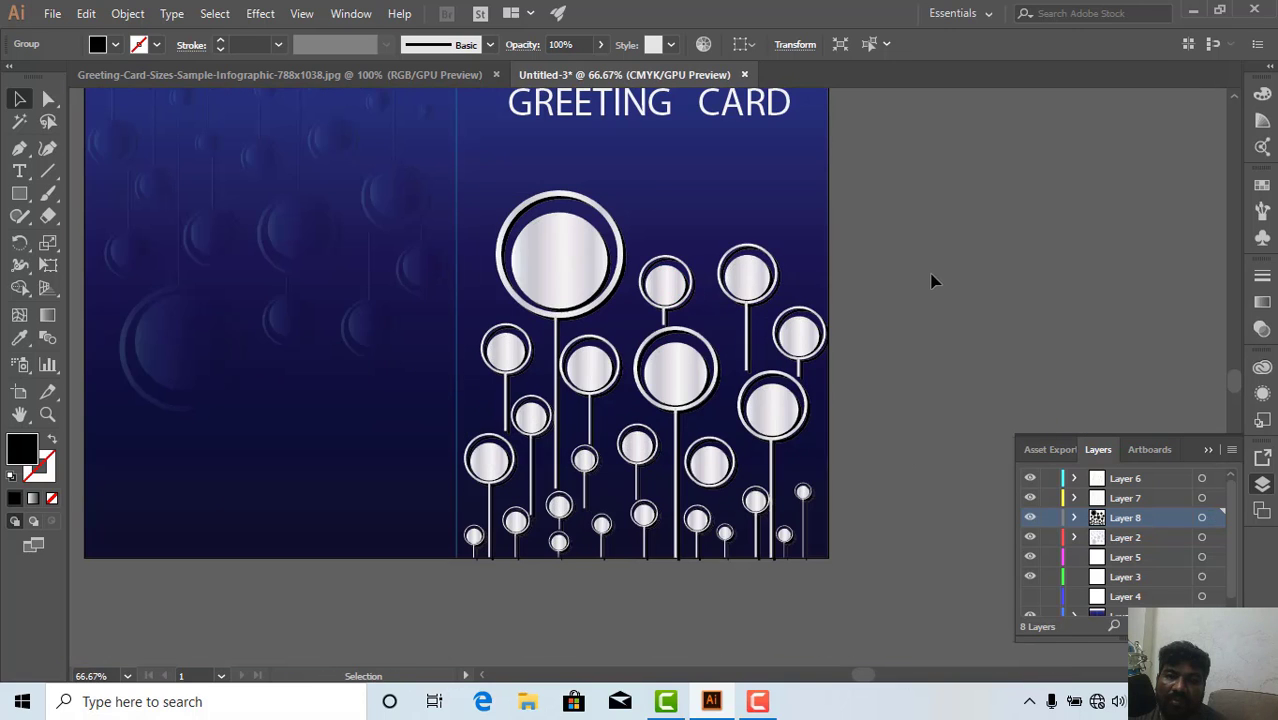
click(931, 281)
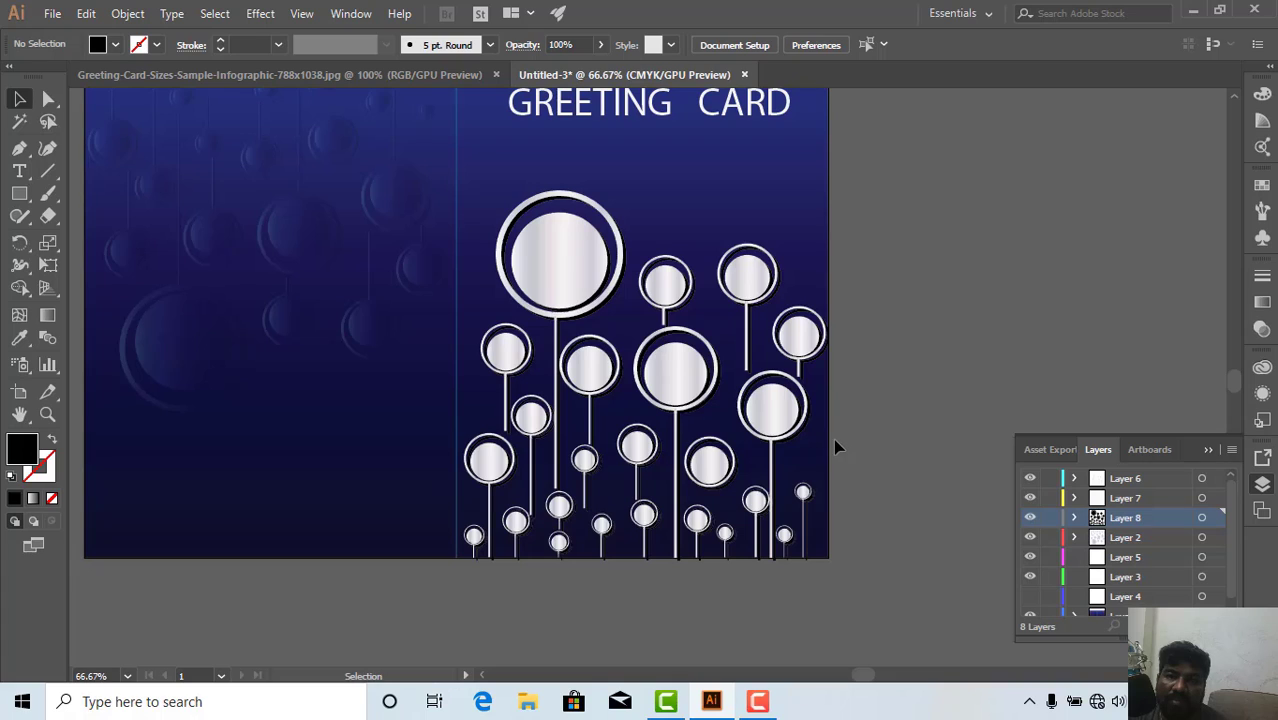
click(757, 701)
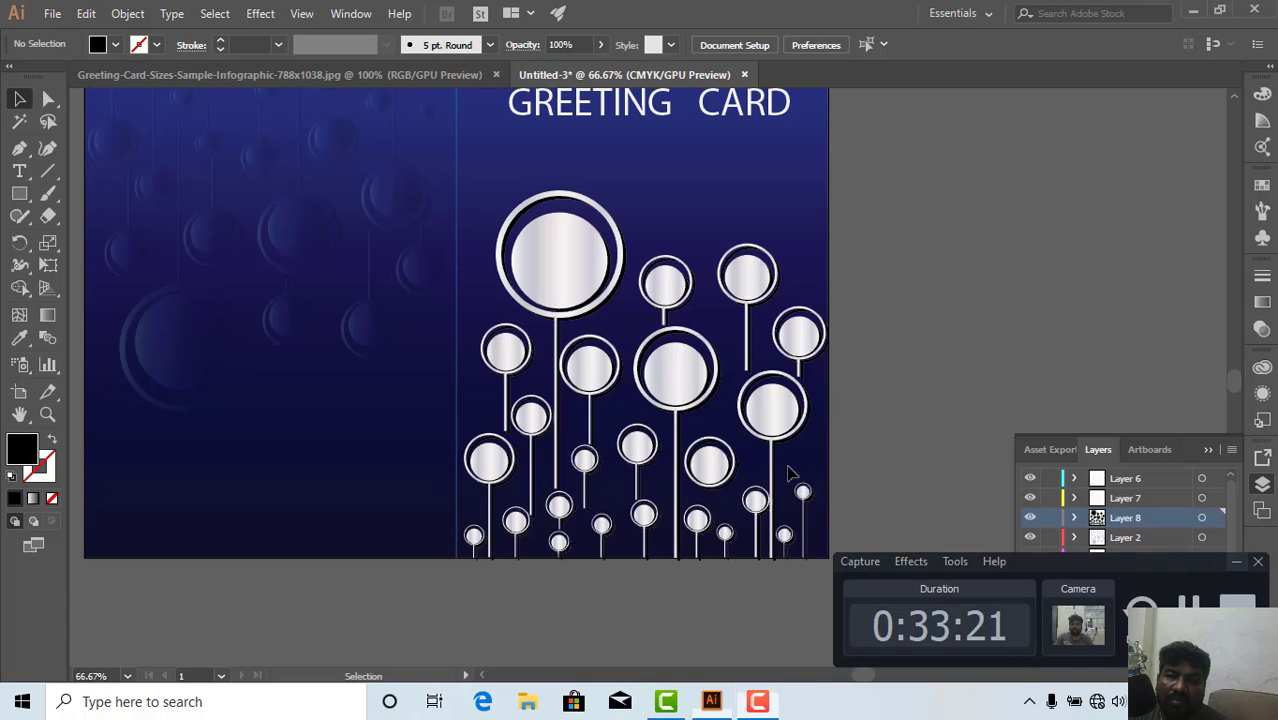
click(1237, 563)
Try a 5-pixel Gaussian Blur on the black shadow group, comparing the artwork with and without the preview.
key(ctrl+plus)
key(ctrl+plus)
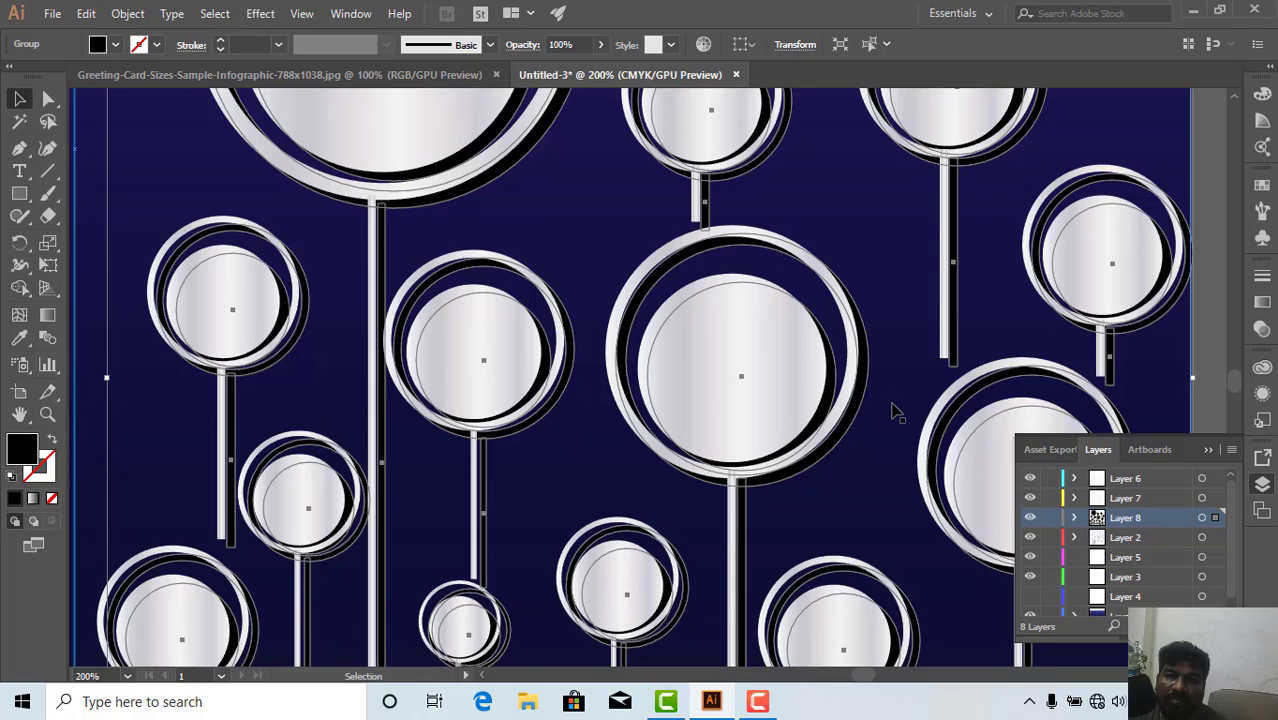
key(ctrl+minus)
key(ctrl+minus)
key(ctrl+minus)
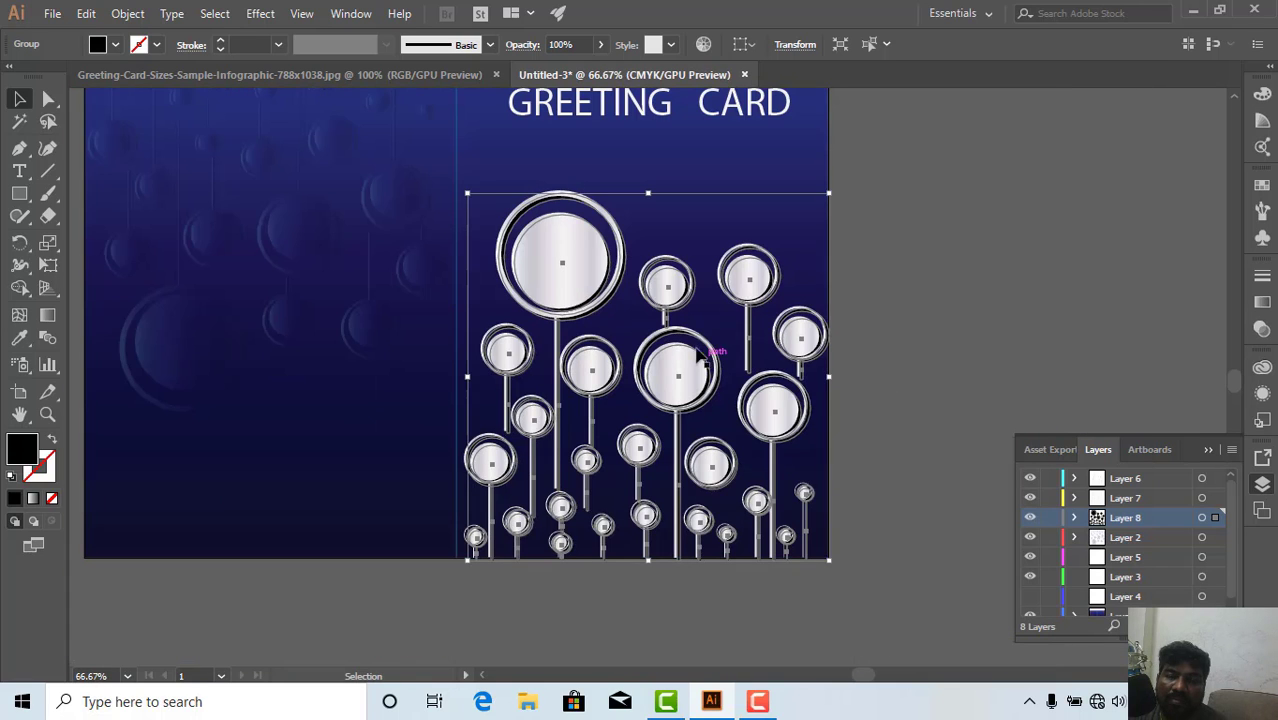
click(266, 16)
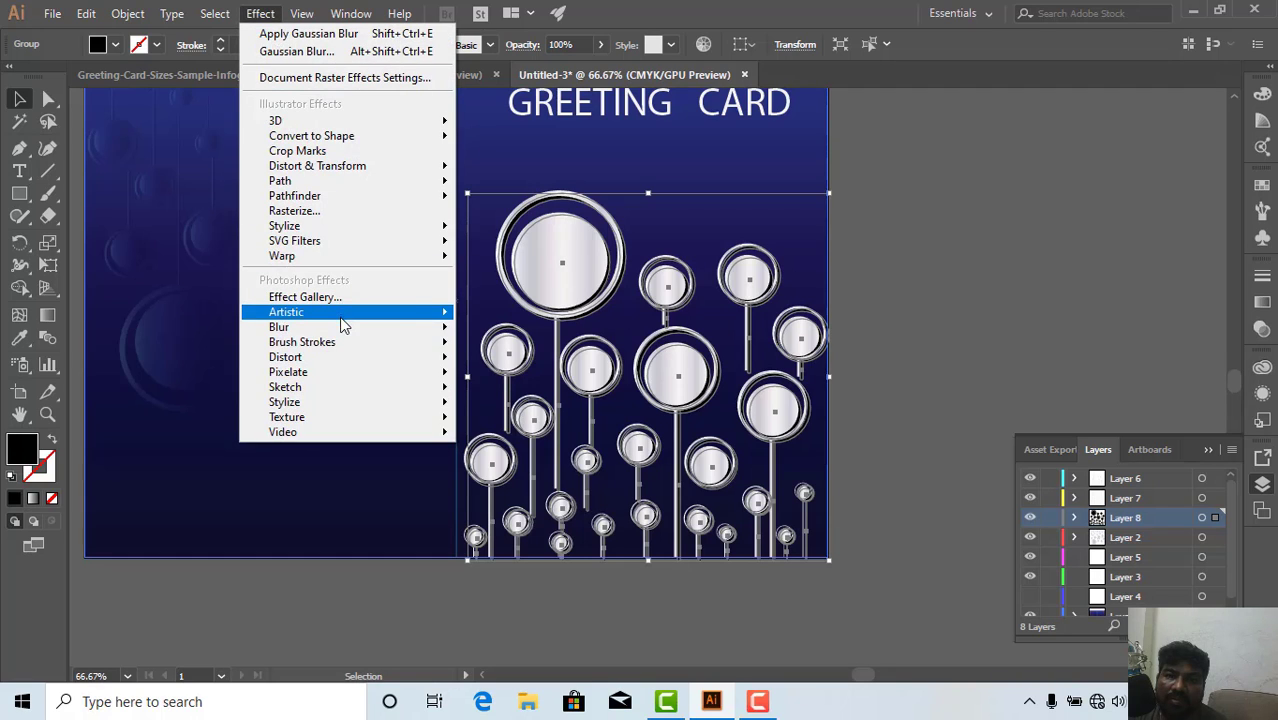
mouse_move(337, 333)
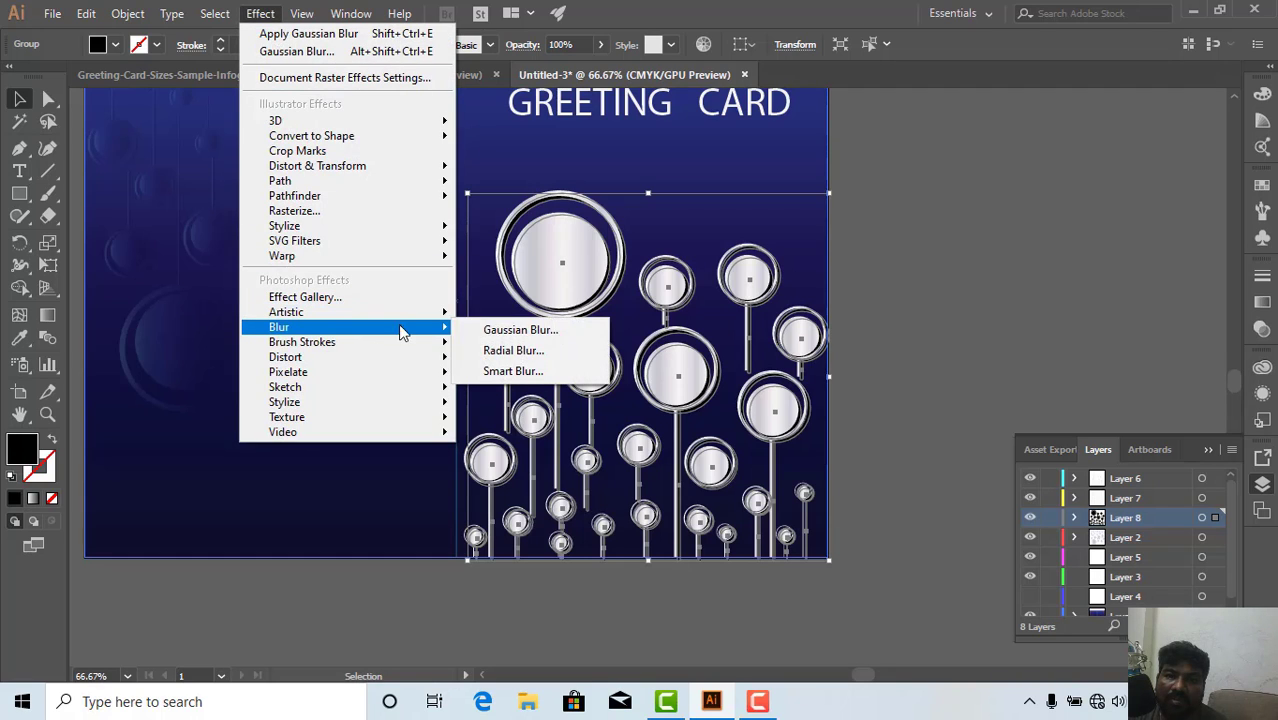
click(547, 333)
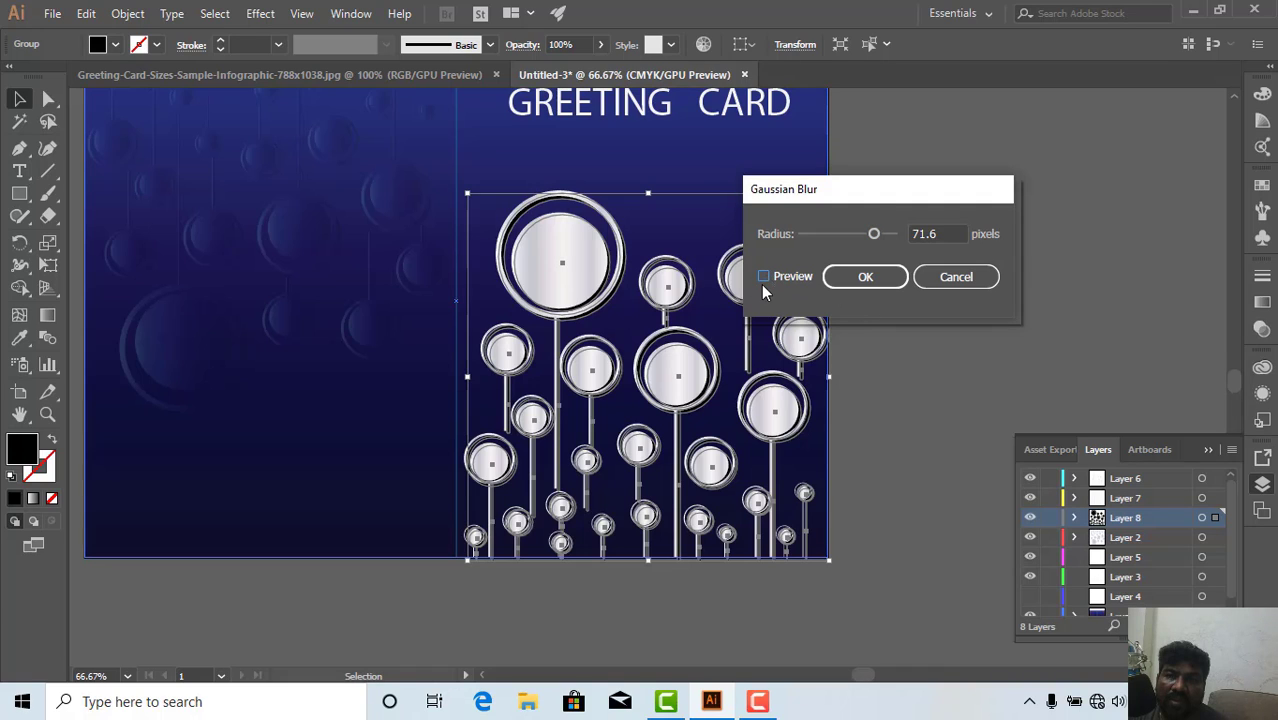
click(826, 233)
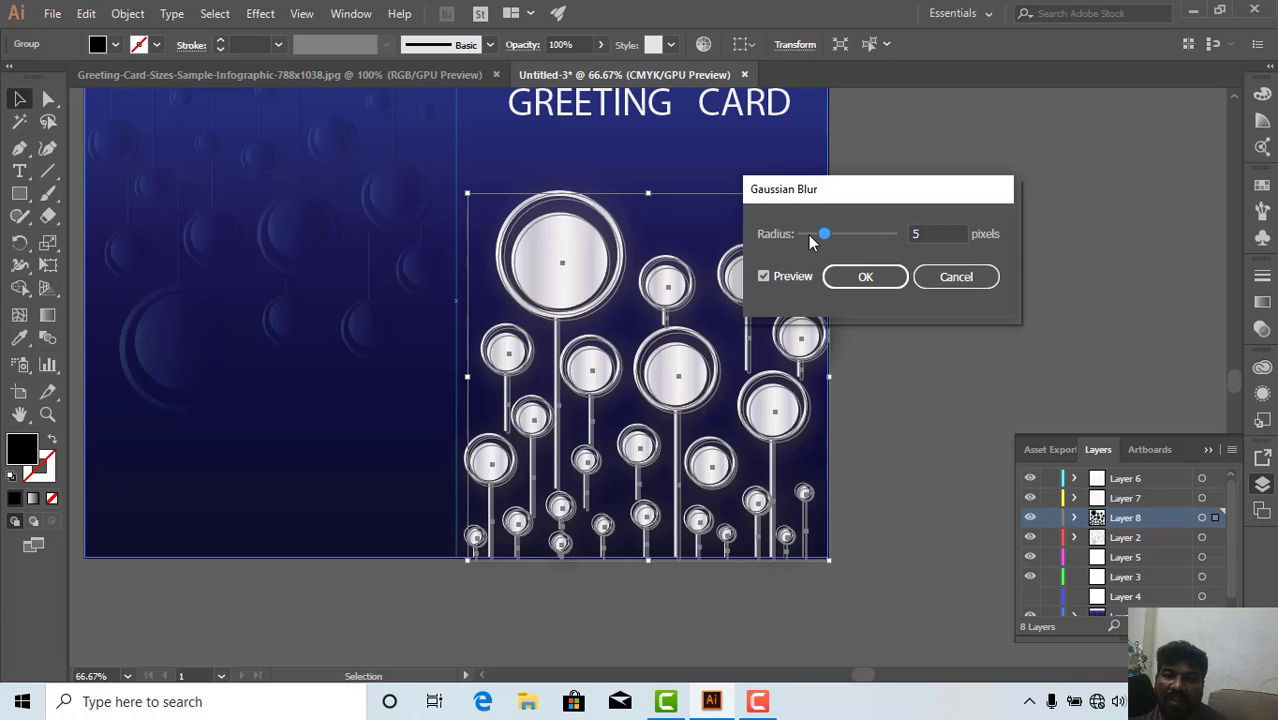
click(765, 277)
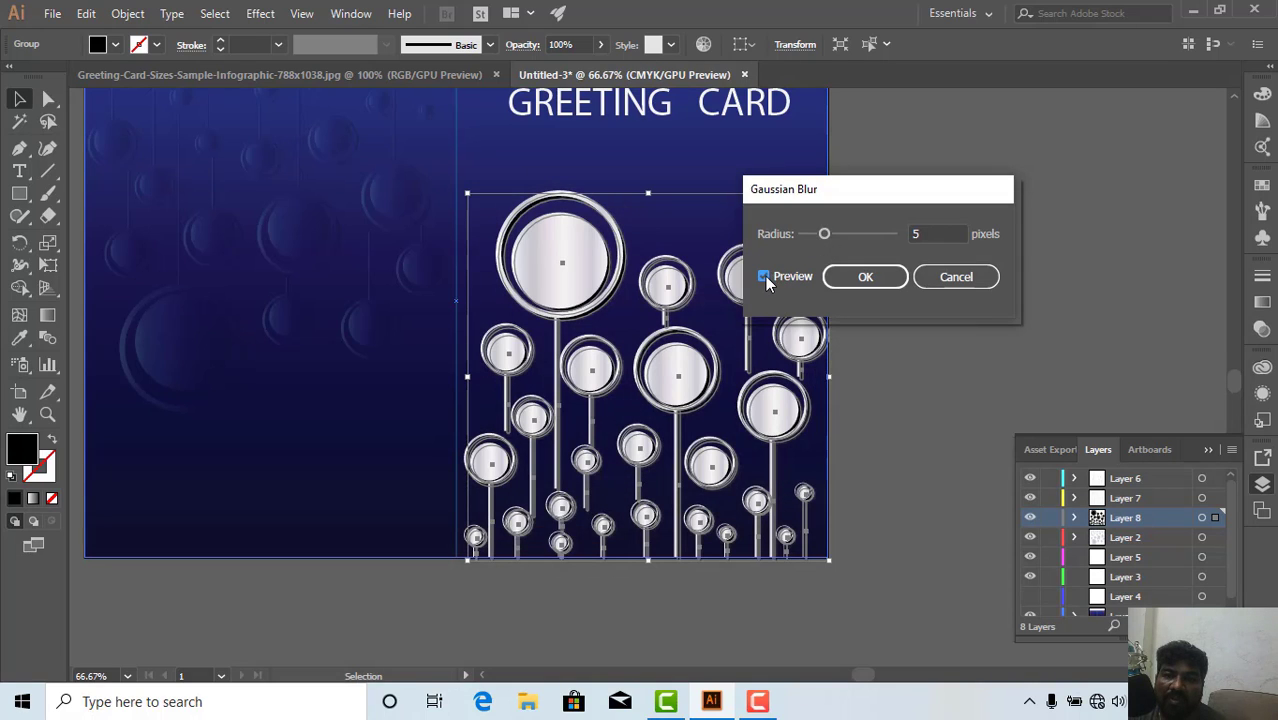
click(766, 278)
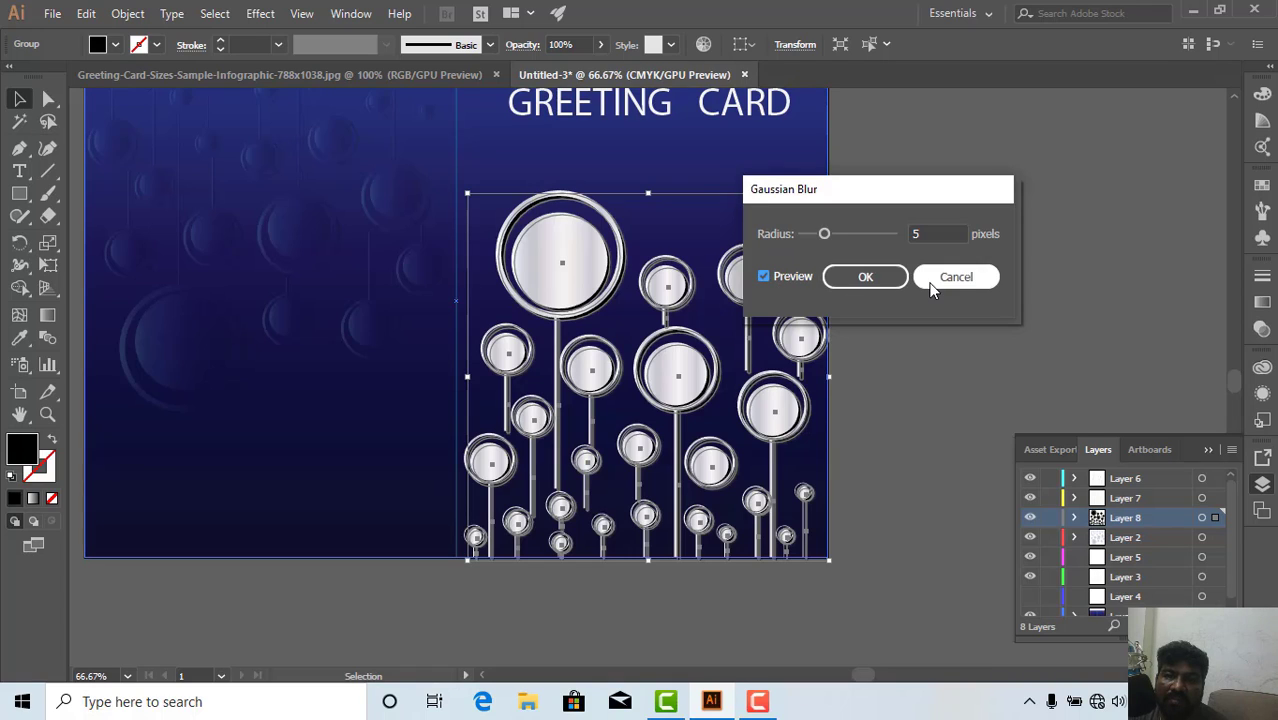
Try a lower blur radius of 3.7 pixels with the preview, cancel the Gaussian Blur and deselect the shadow group.
drag(826, 238, 820, 247)
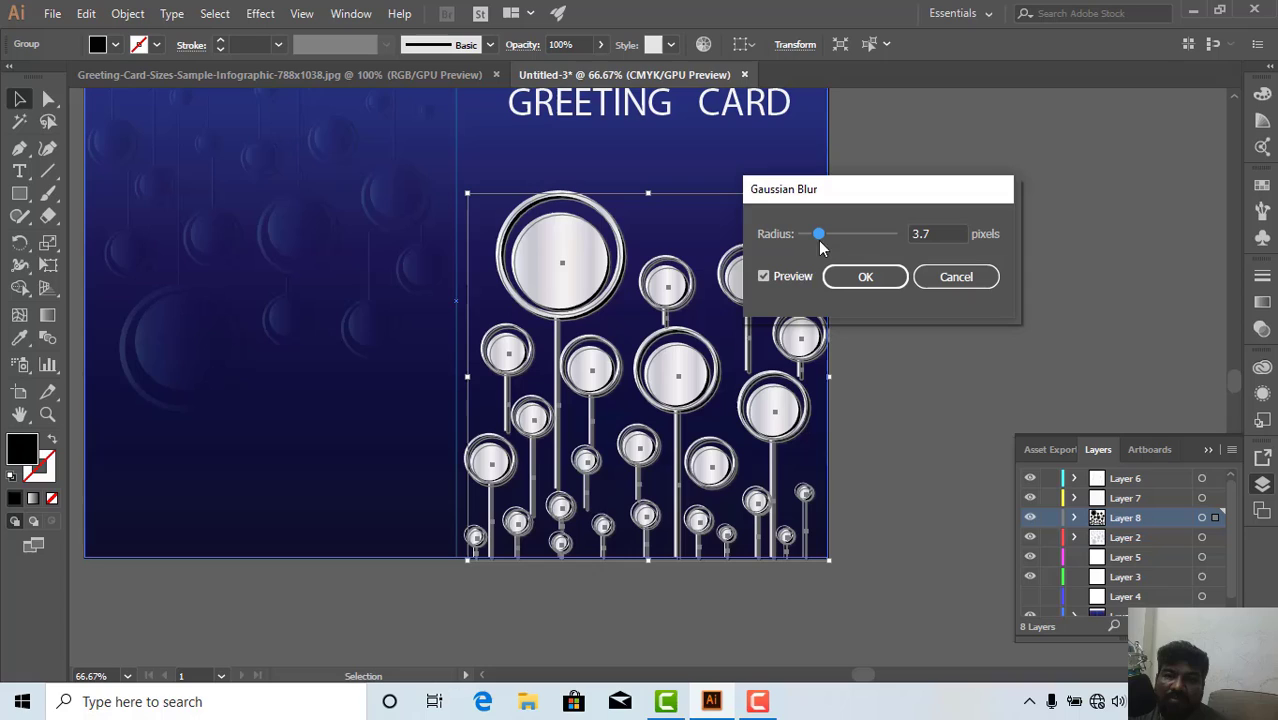
click(767, 278)
click(765, 277)
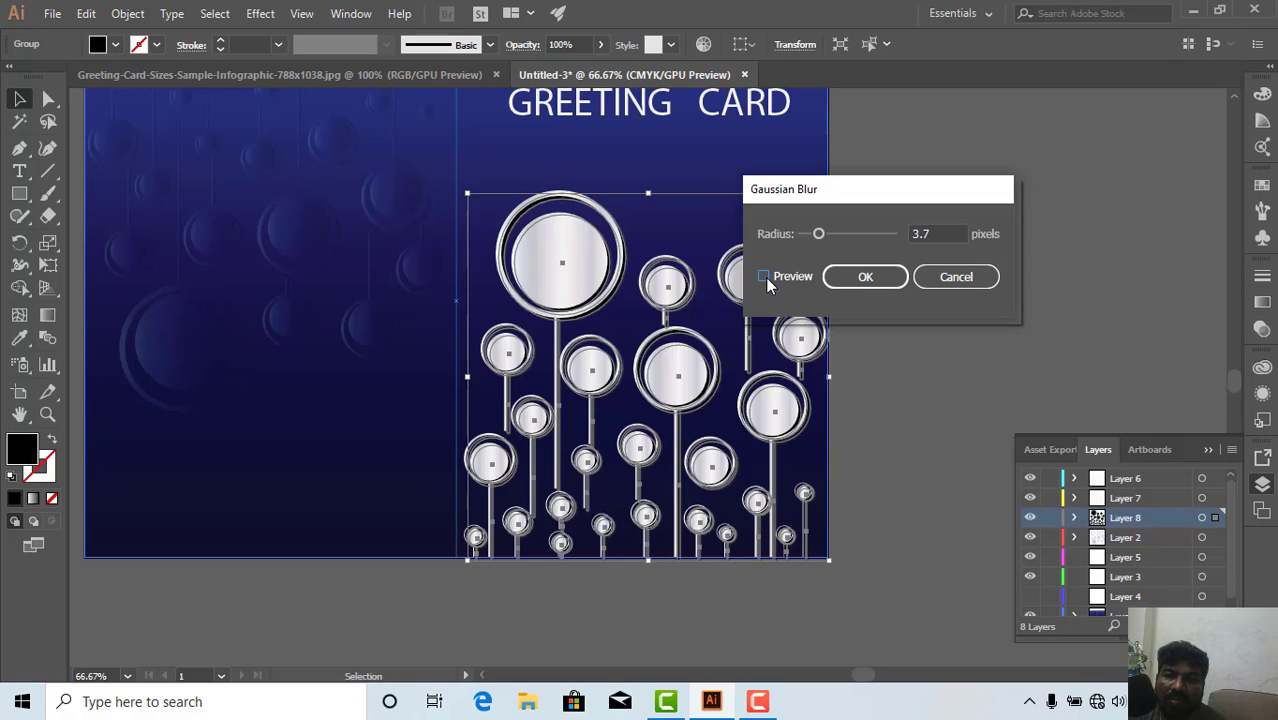
click(922, 285)
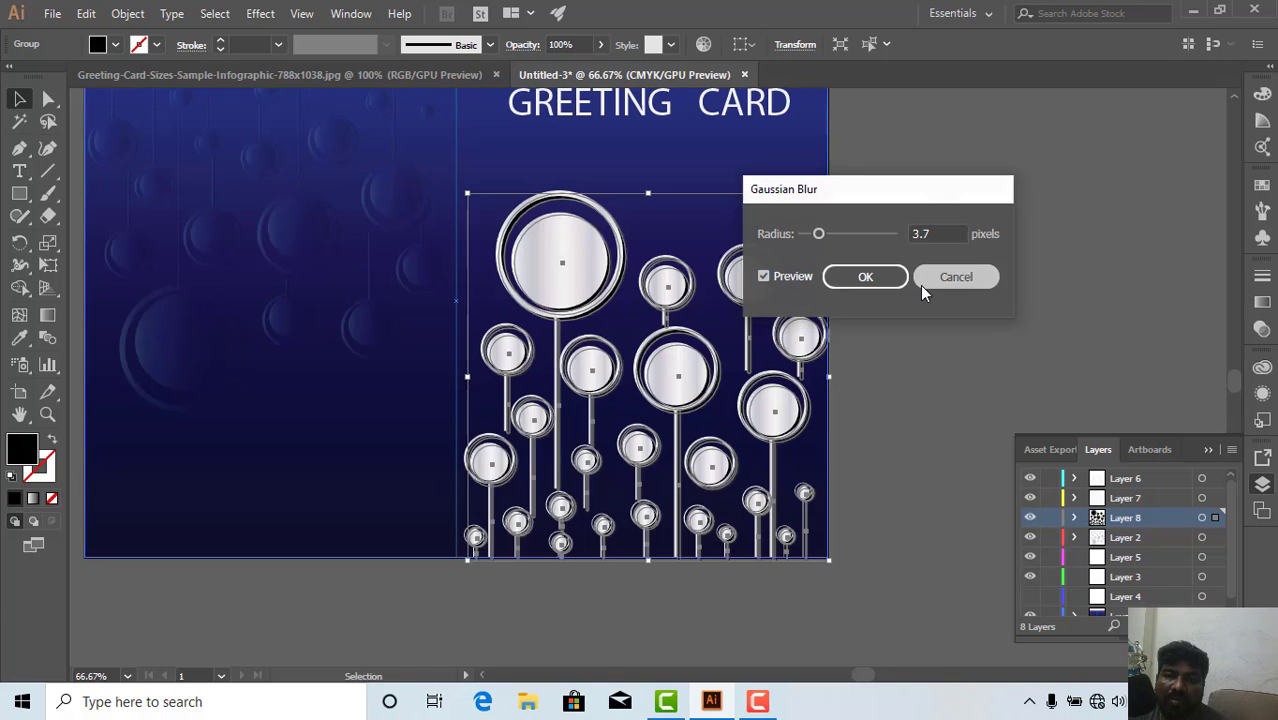
click(866, 322)
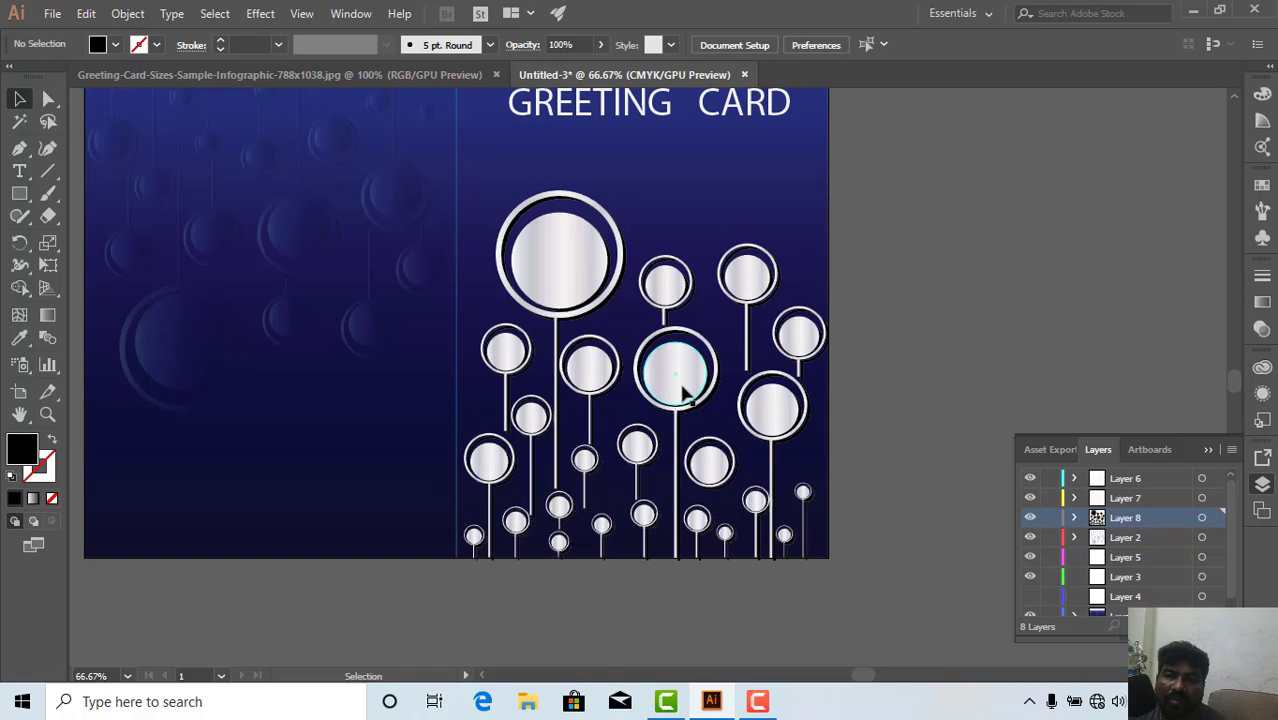
Shrink the black shadow group from its lower edge so its stems no longer hang below the card, and deselect it.
key(a)
key(ctrl+plus)
key(ctrl+plus)
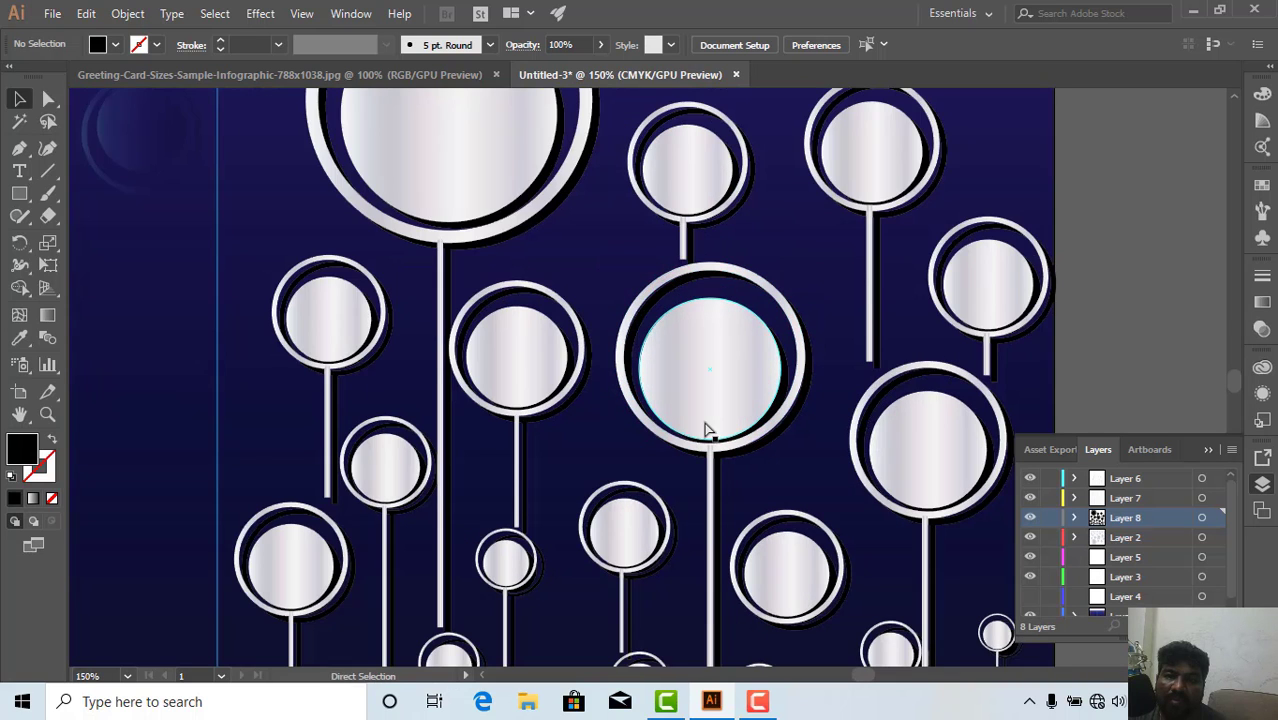
drag(514, 488, 569, 198)
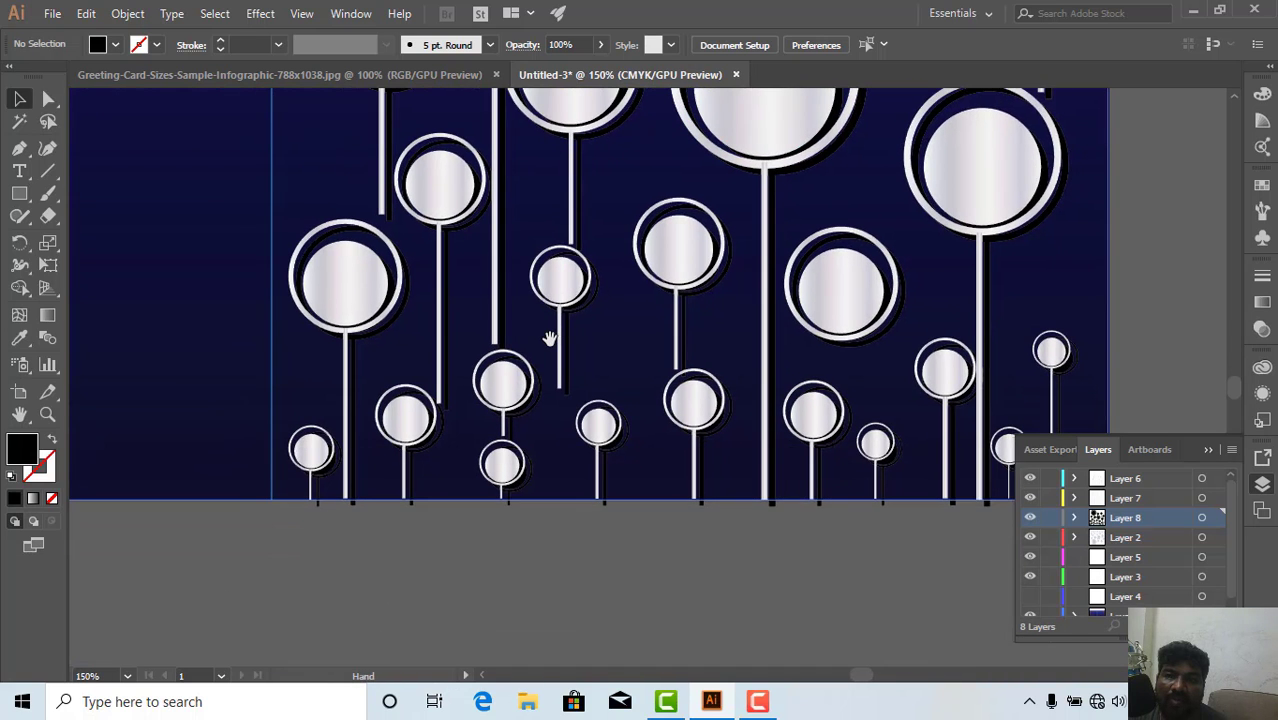
drag(425, 515, 429, 507)
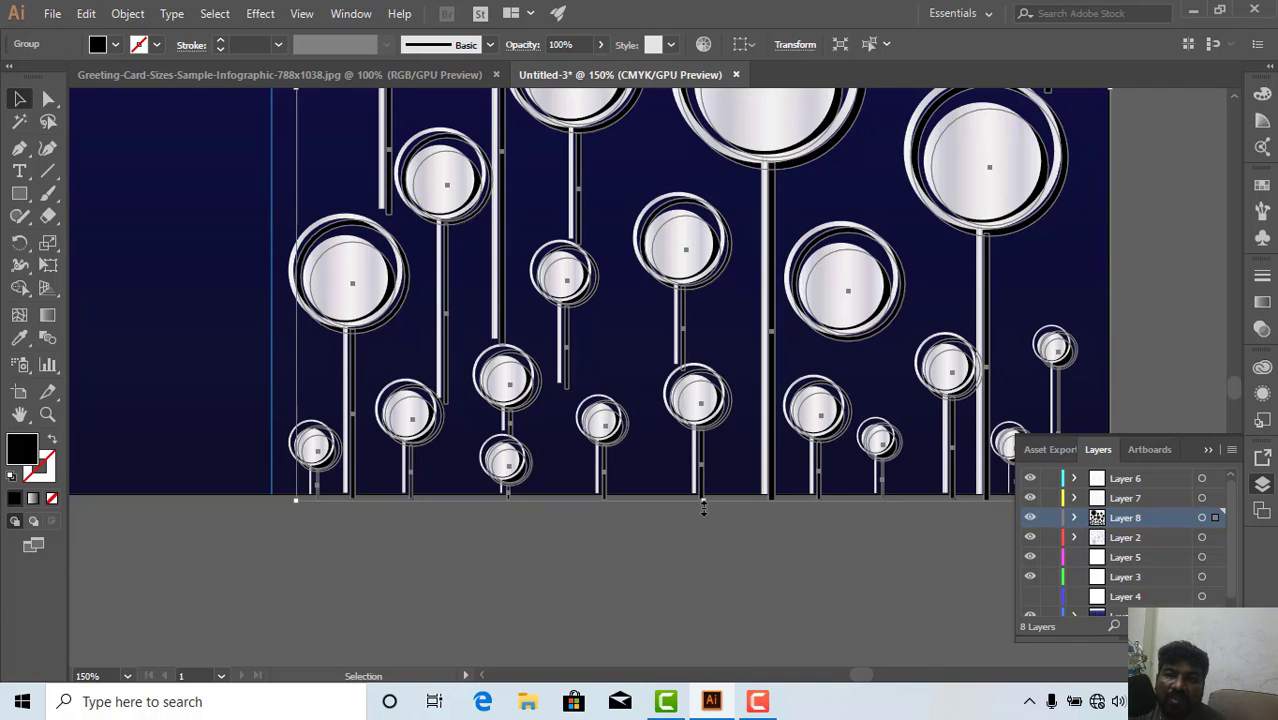
drag(703, 507, 704, 496)
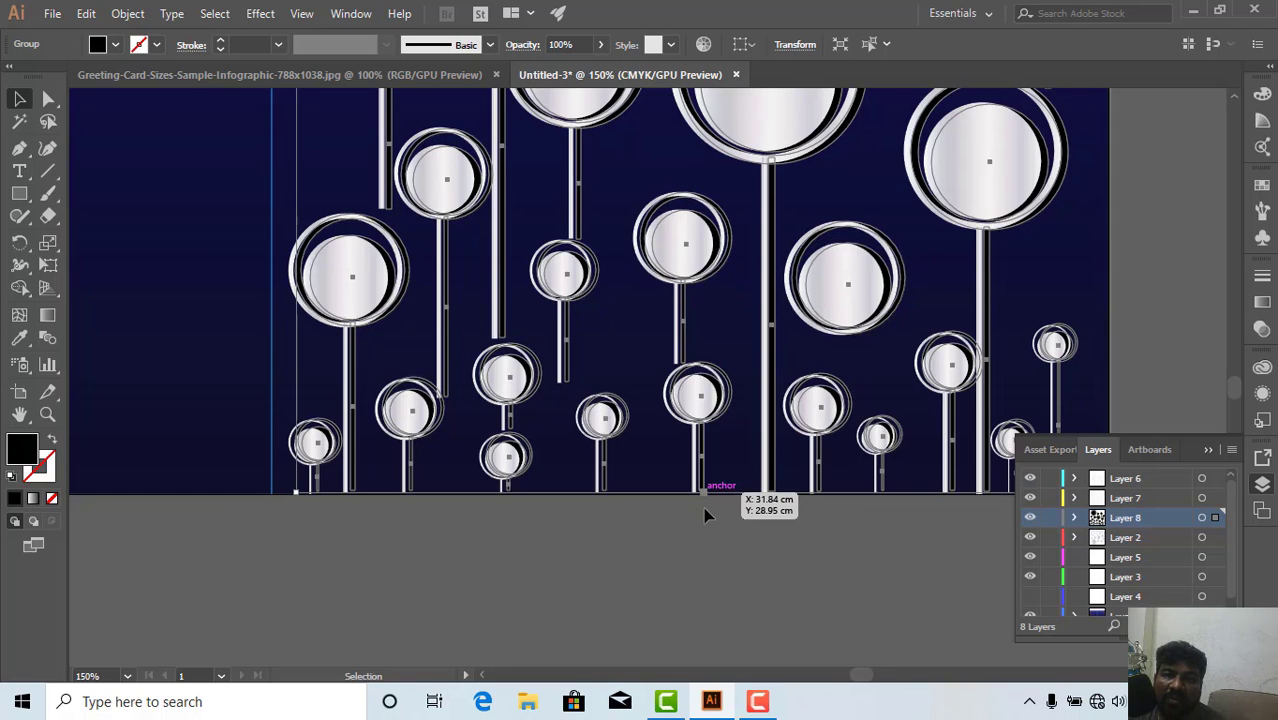
click(712, 527)
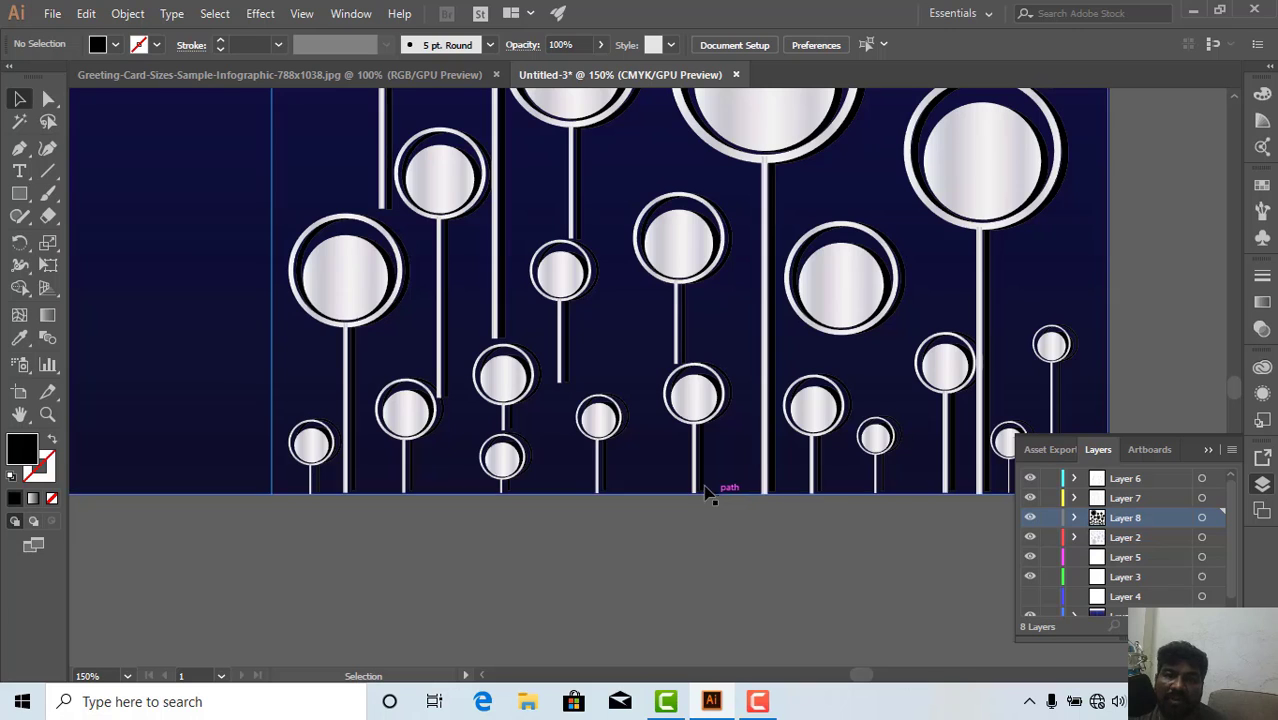
Fine-tune the shadow group's size to about 20.44 × 20.49 cm at the card's lower edge and deselect it.
click(707, 490)
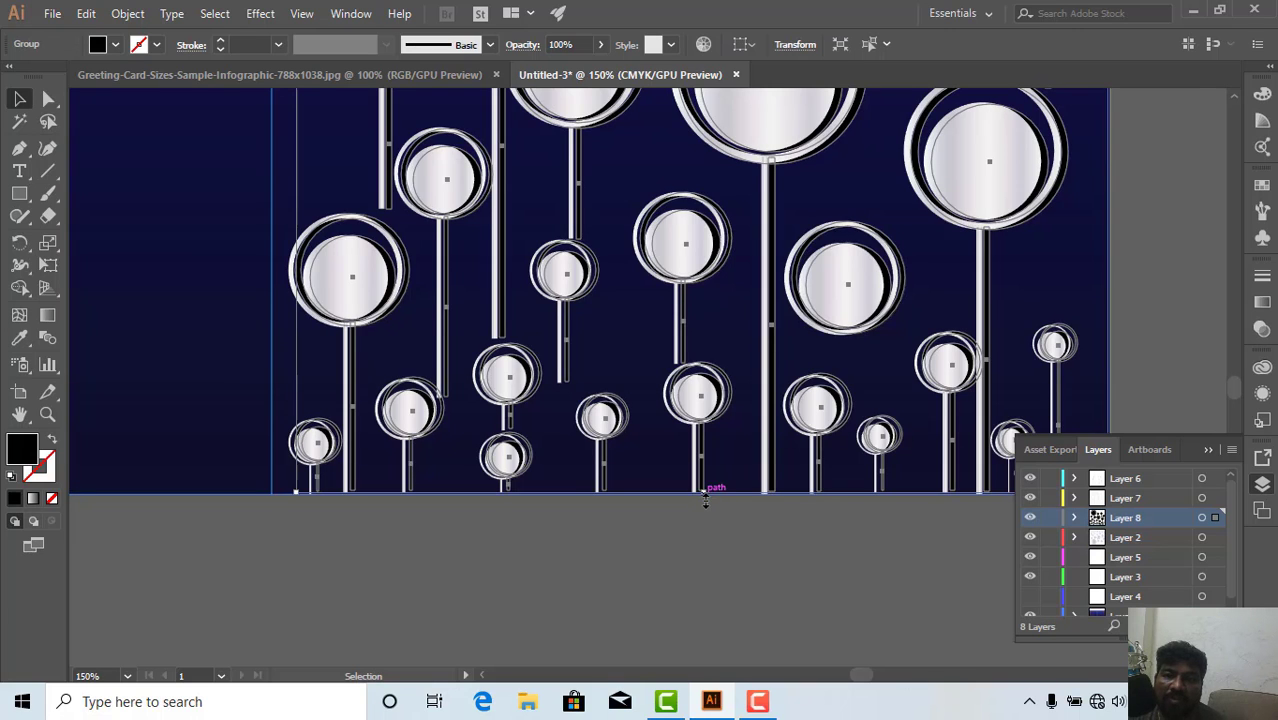
drag(705, 500, 705, 498)
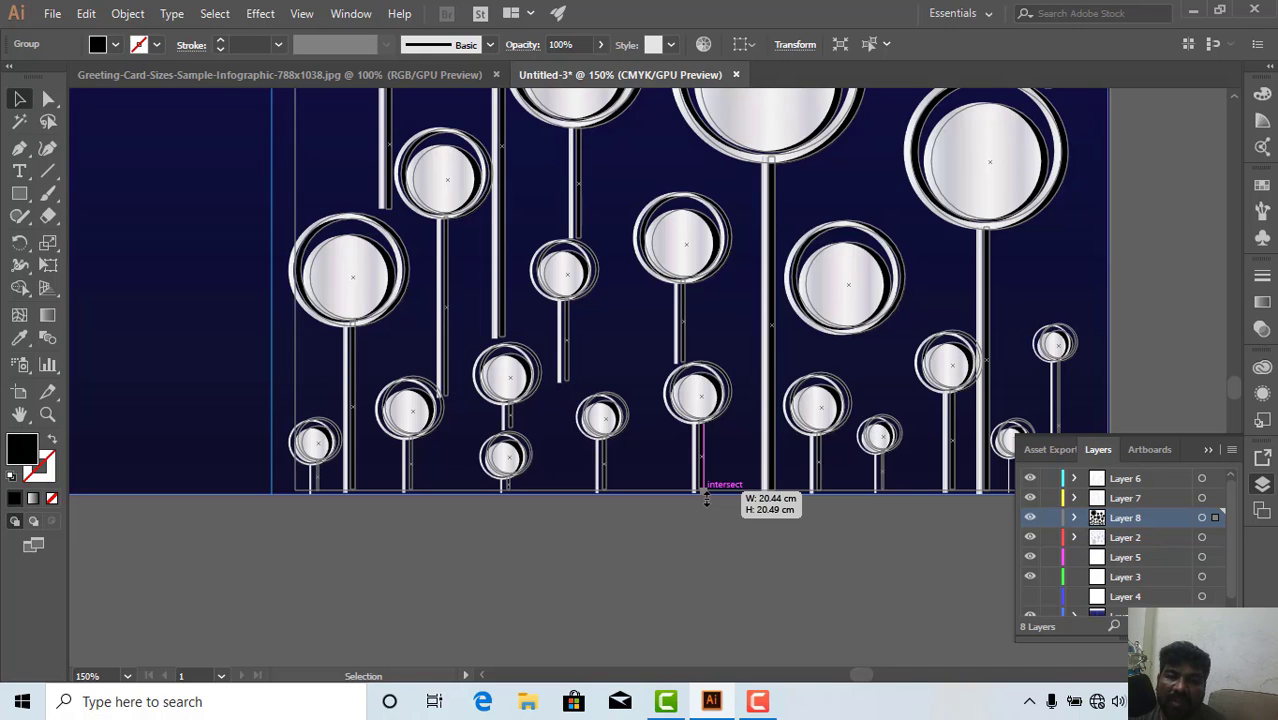
drag(706, 498, 707, 498)
click(703, 552)
Inspect the black shadow group's offset around the silvery discs close up and check its available fill swatches.
scroll(711, 552, up, 5)
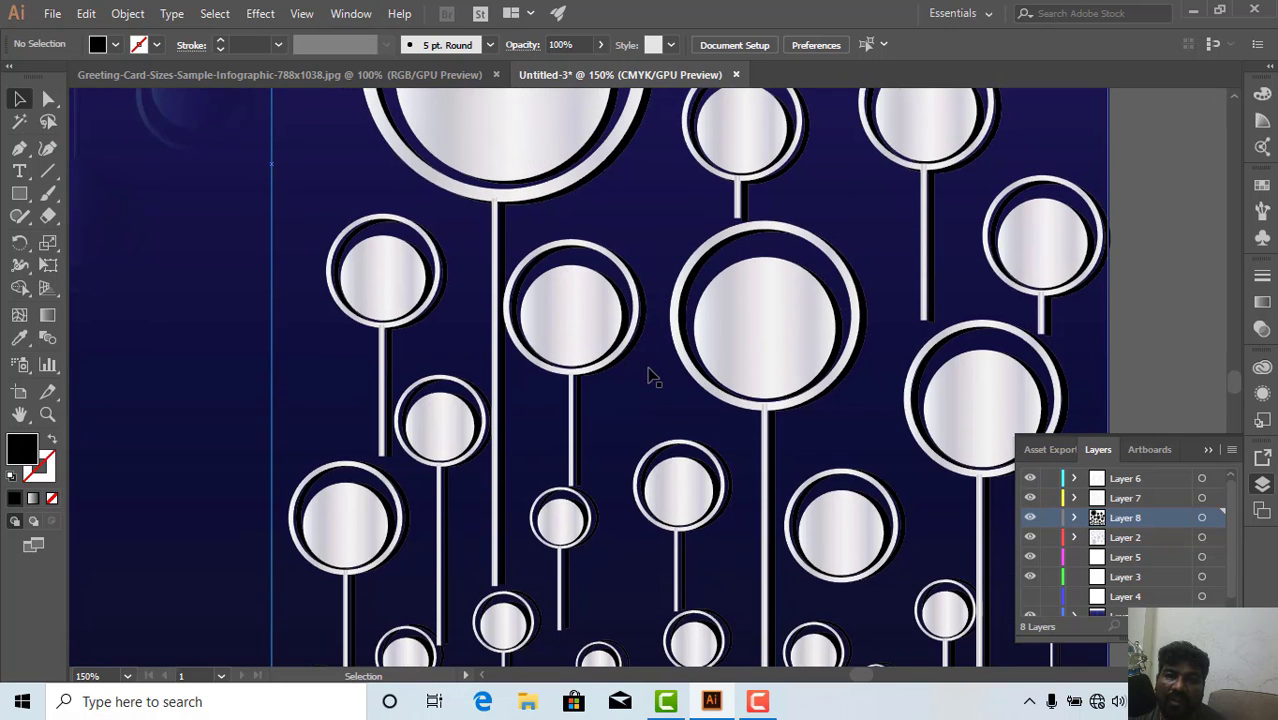
click(639, 349)
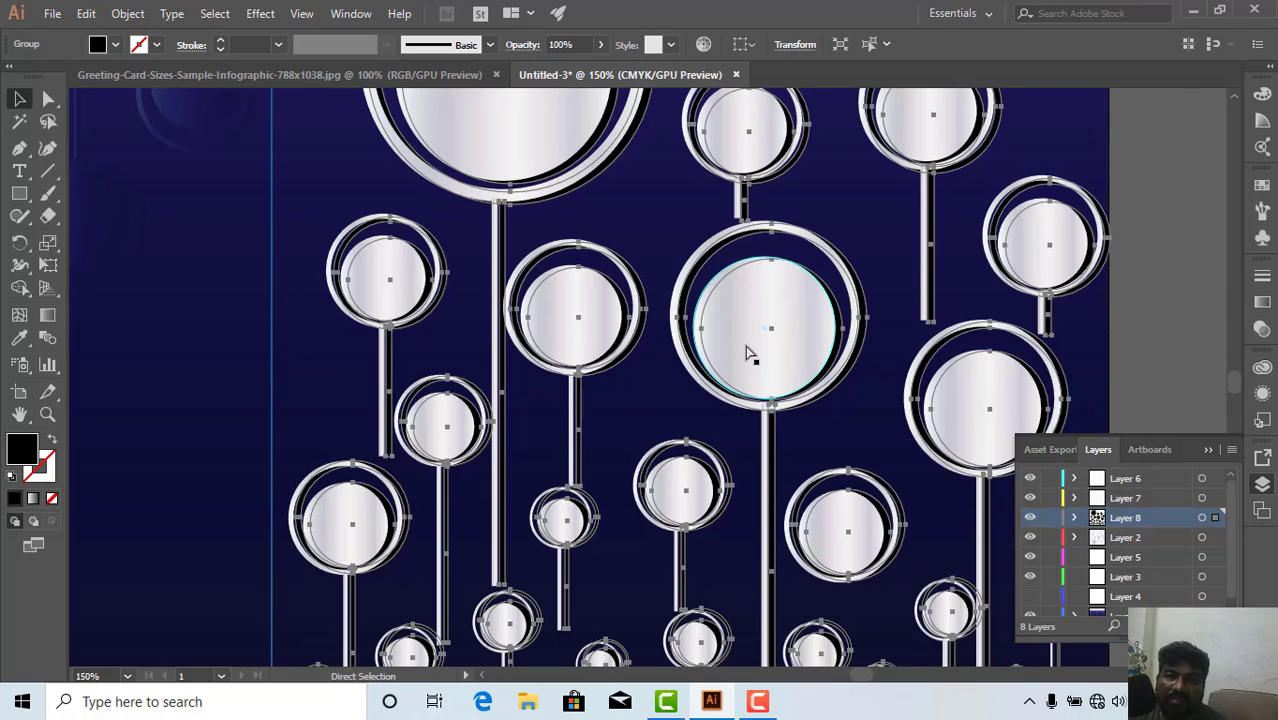
scroll(747, 351, up, 3)
click(1150, 260)
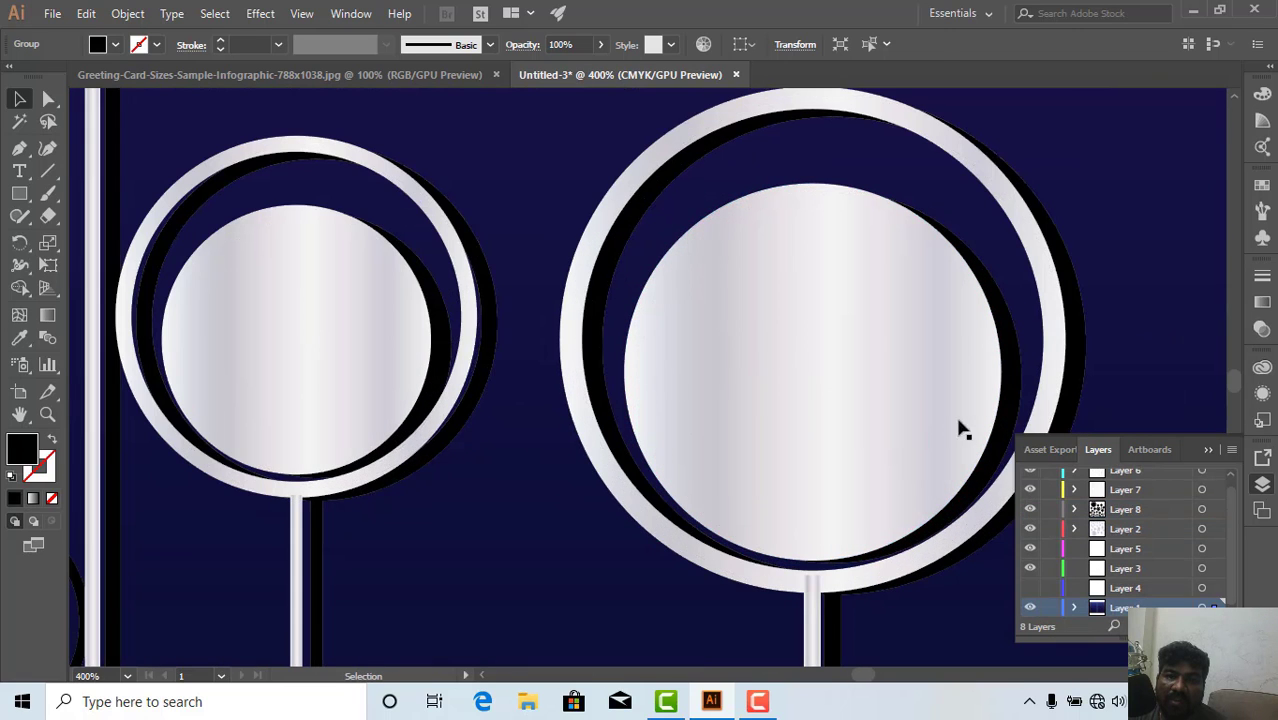
click(388, 362)
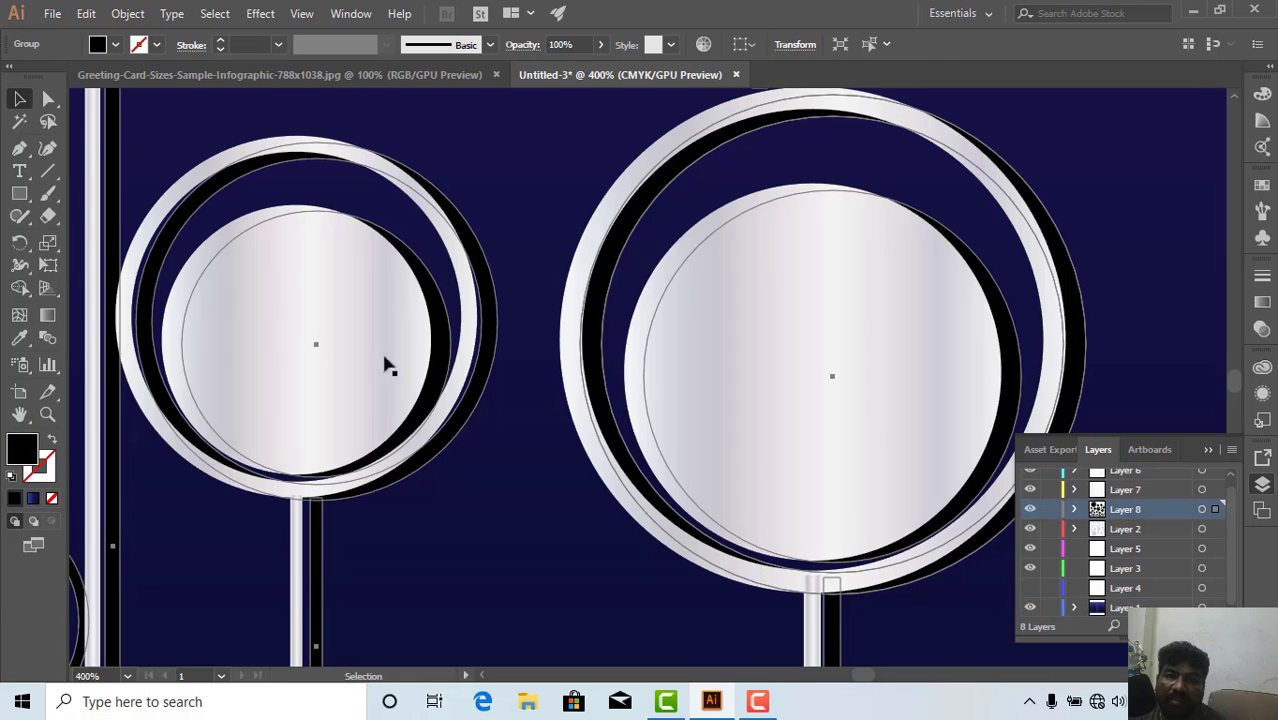
click(116, 46)
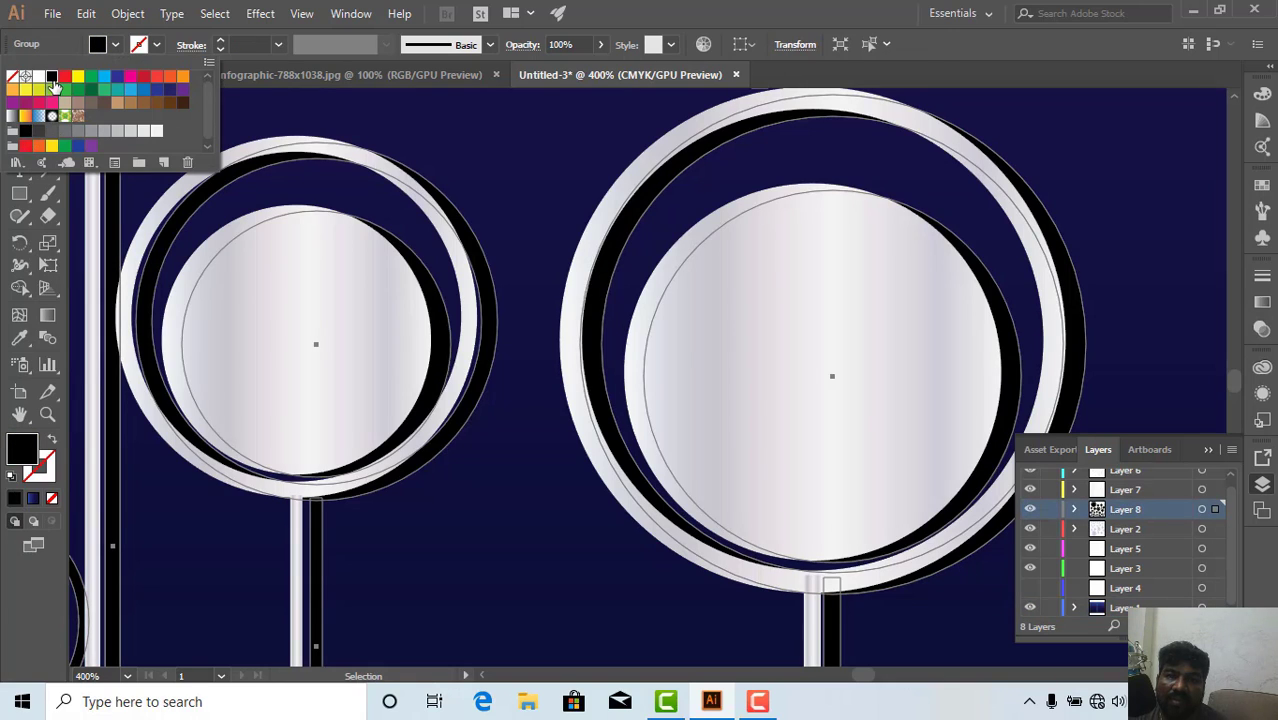
click(290, 120)
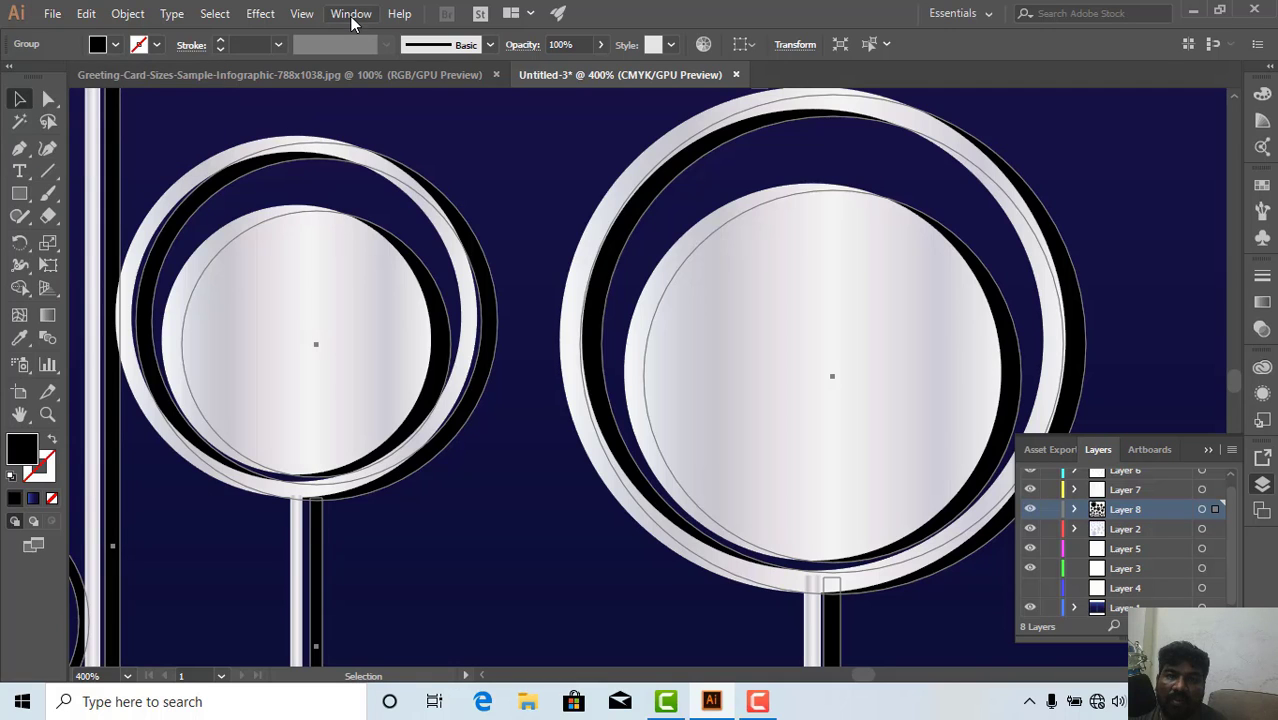
click(86, 16)
mouse_move(118, 20)
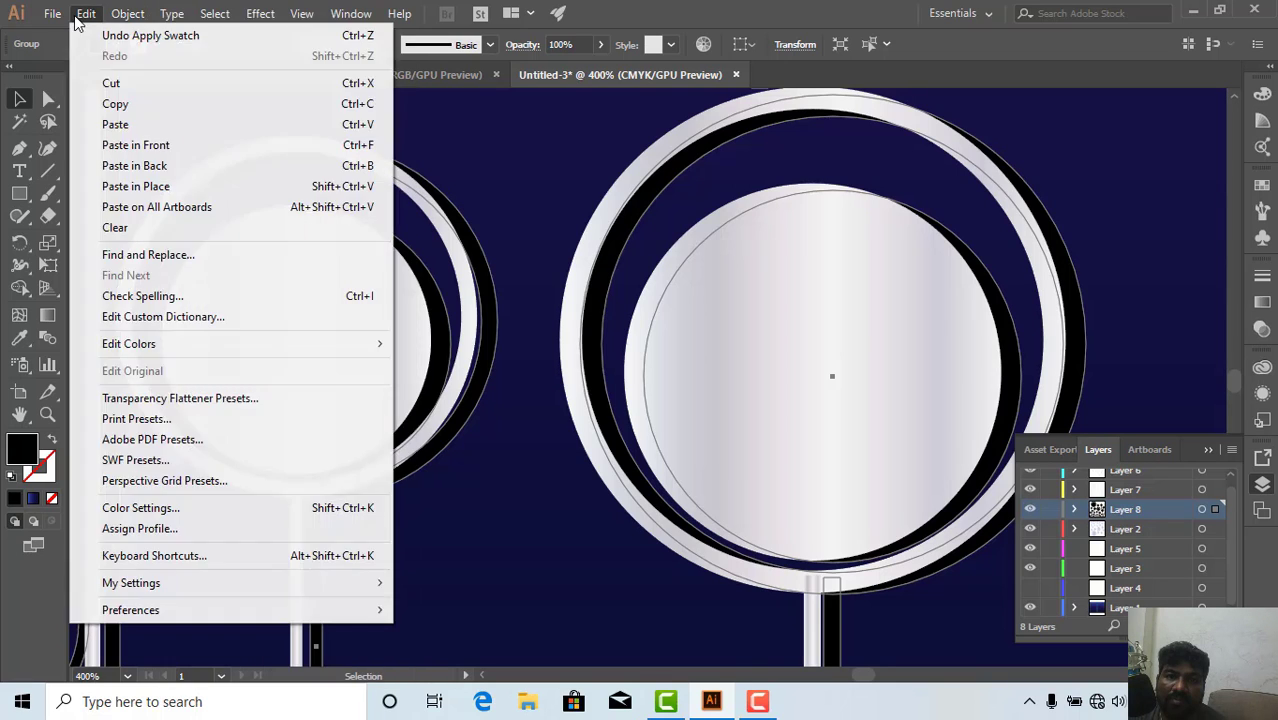
mouse_move(205, 13)
click(136, 31)
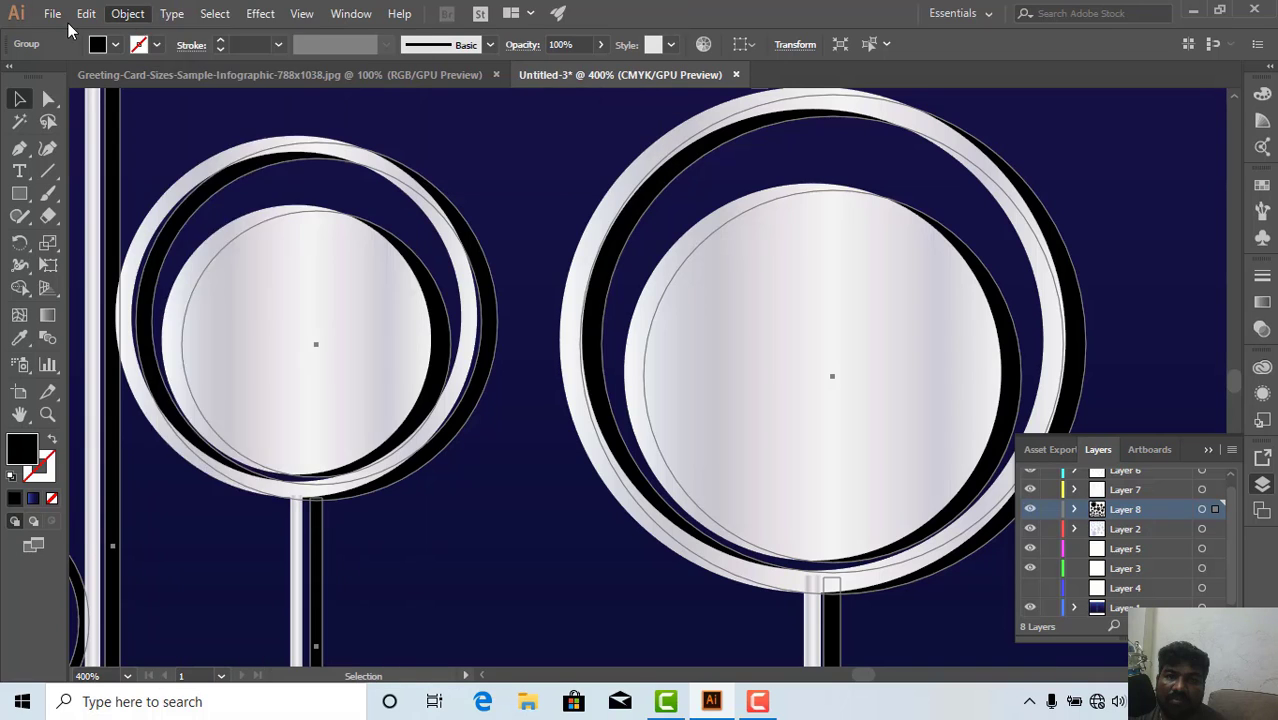
click(52, 20)
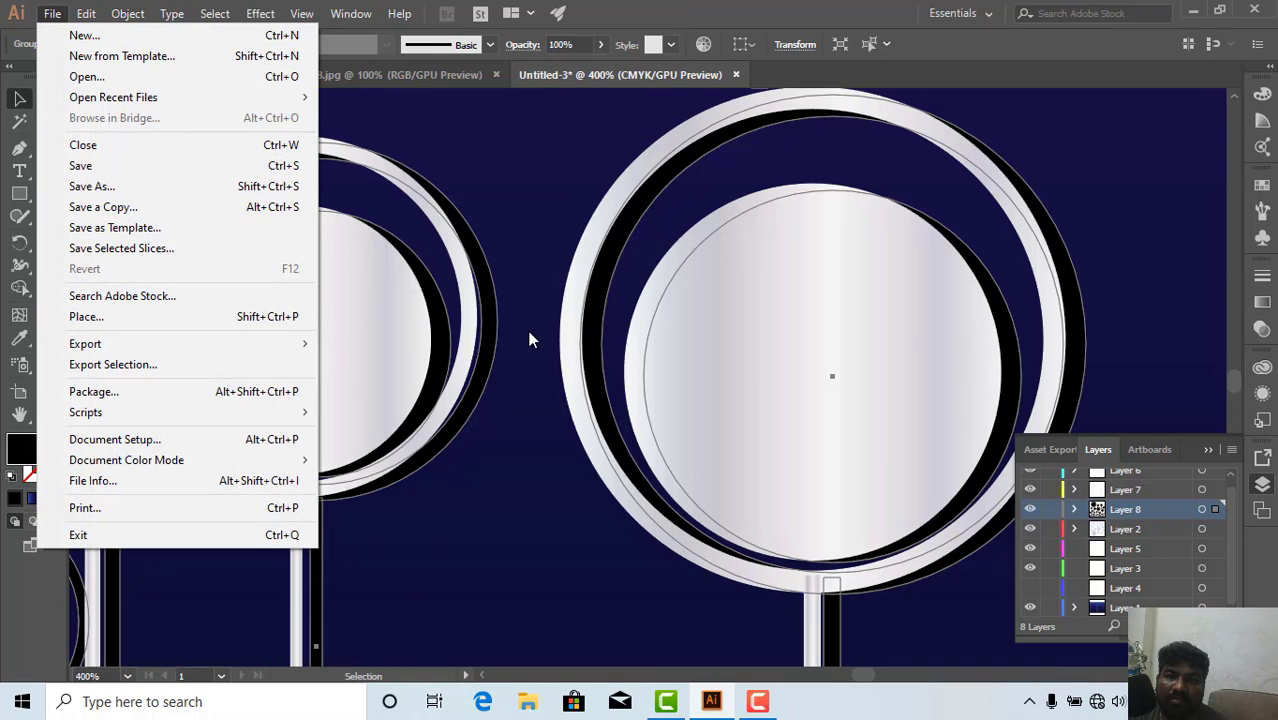
click(565, 313)
key(a)
click(825, 391)
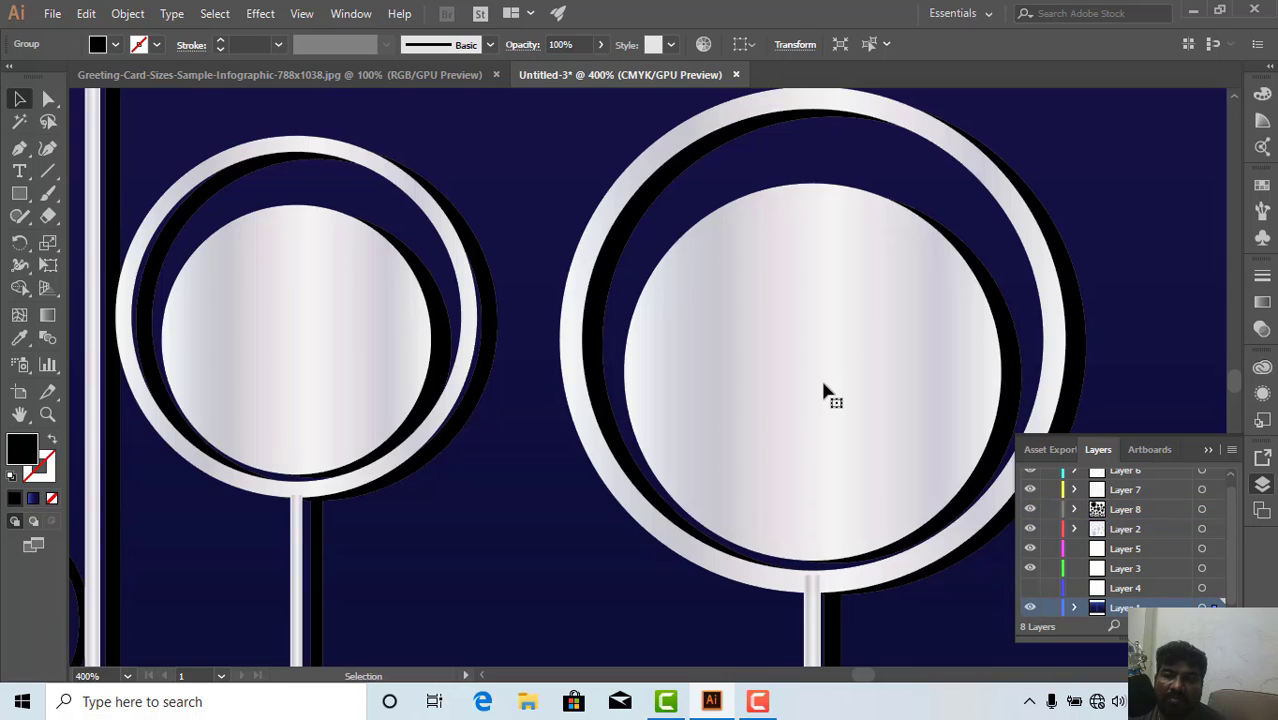
Lower the opacity of the black shadow group on Layer 8 to 60% and deselect it.
key(v)
key(ctrl+0)
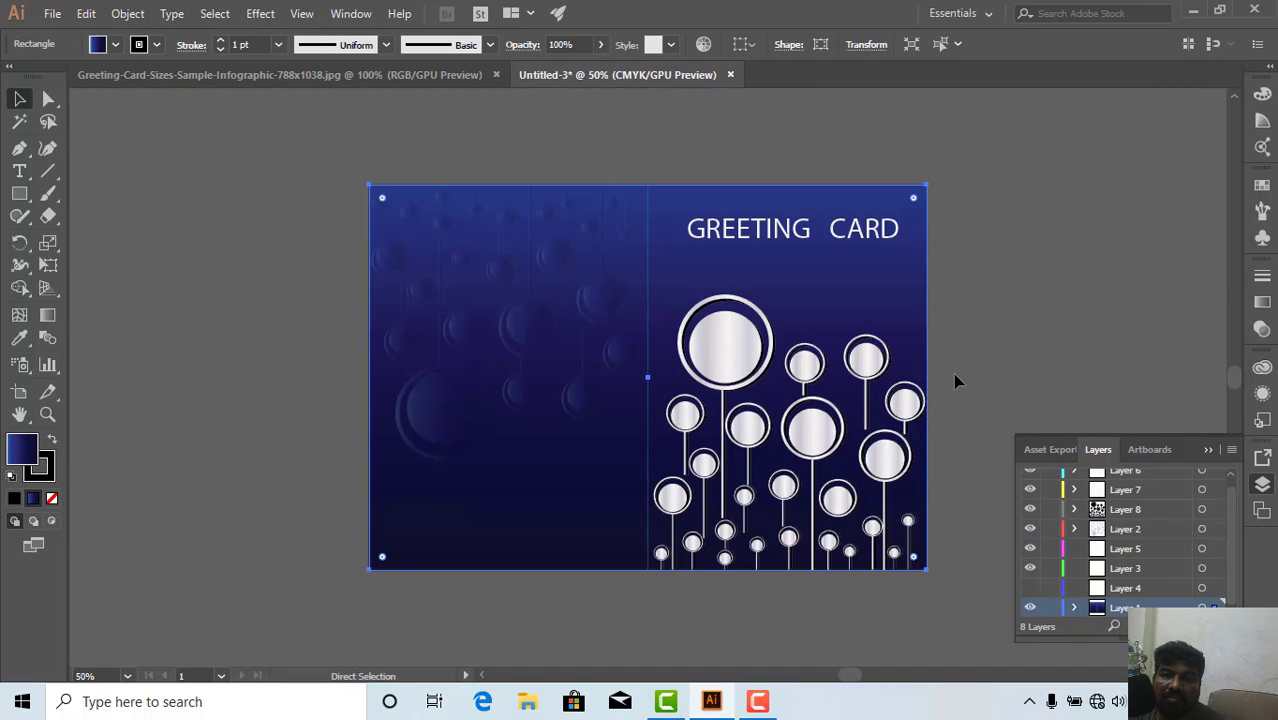
click(983, 455)
drag(921, 537, 876, 522)
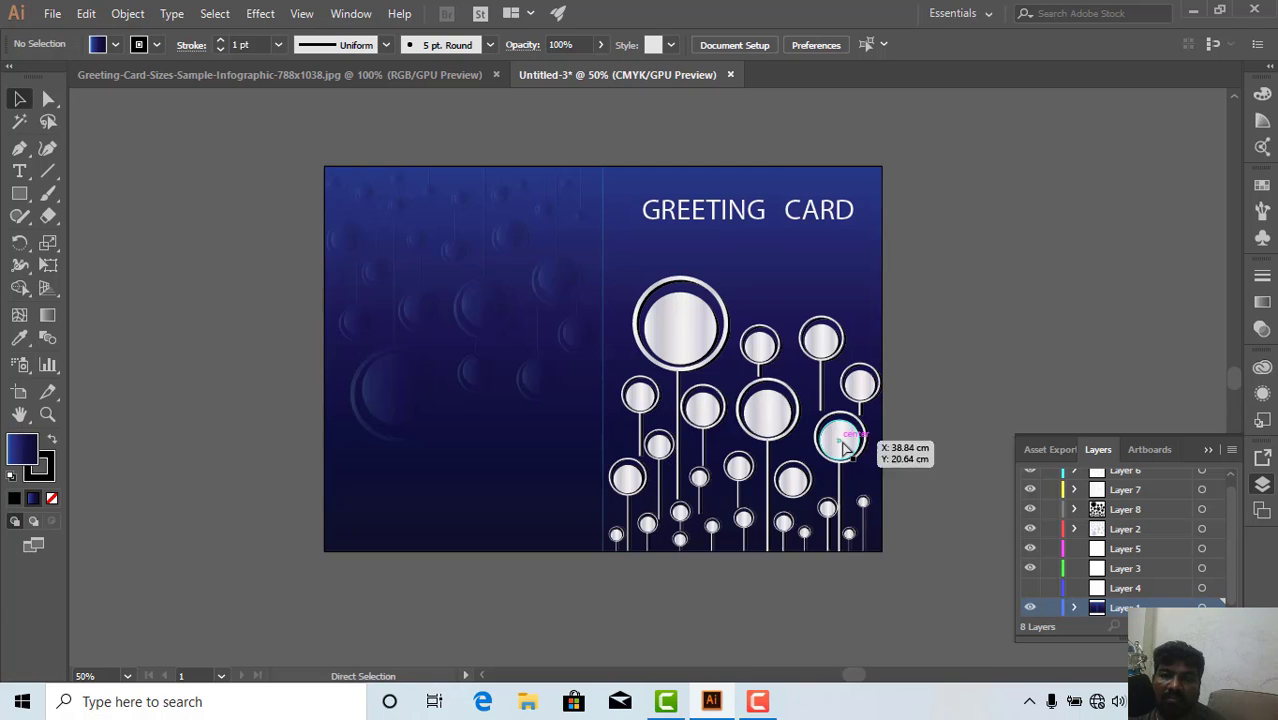
key(ctrl+=)
drag(853, 436, 842, 425)
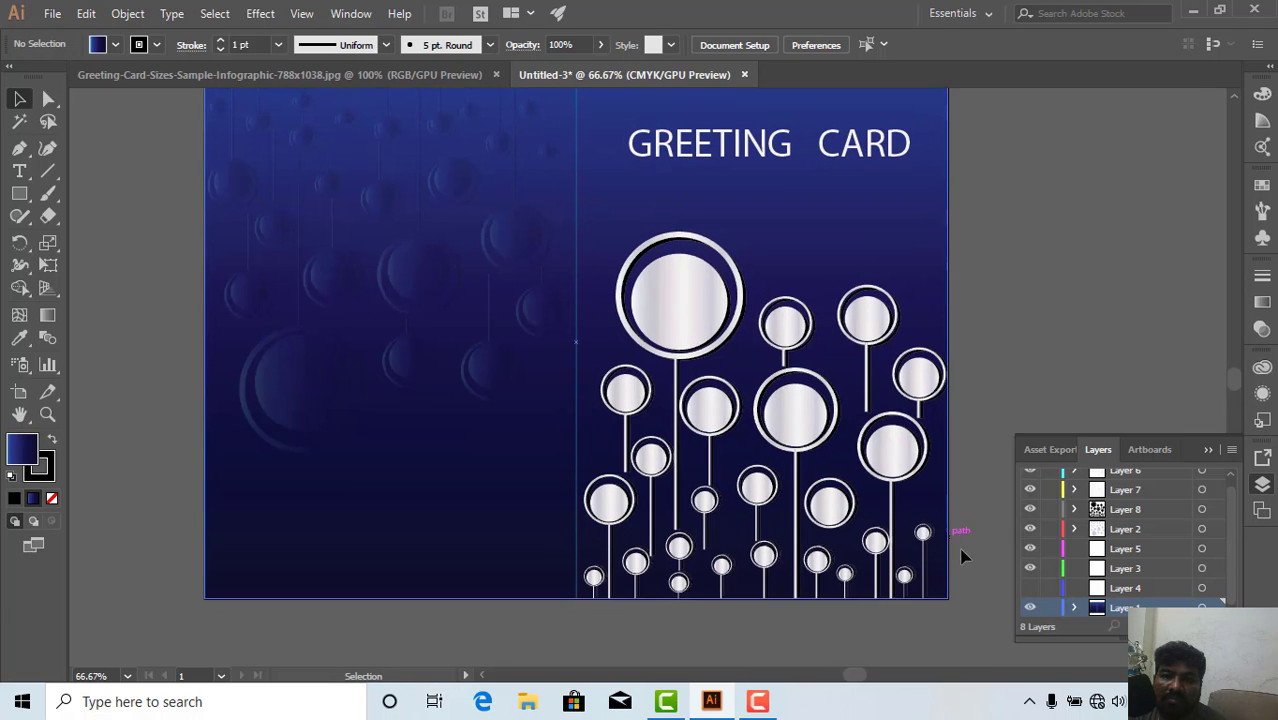
click(1146, 510)
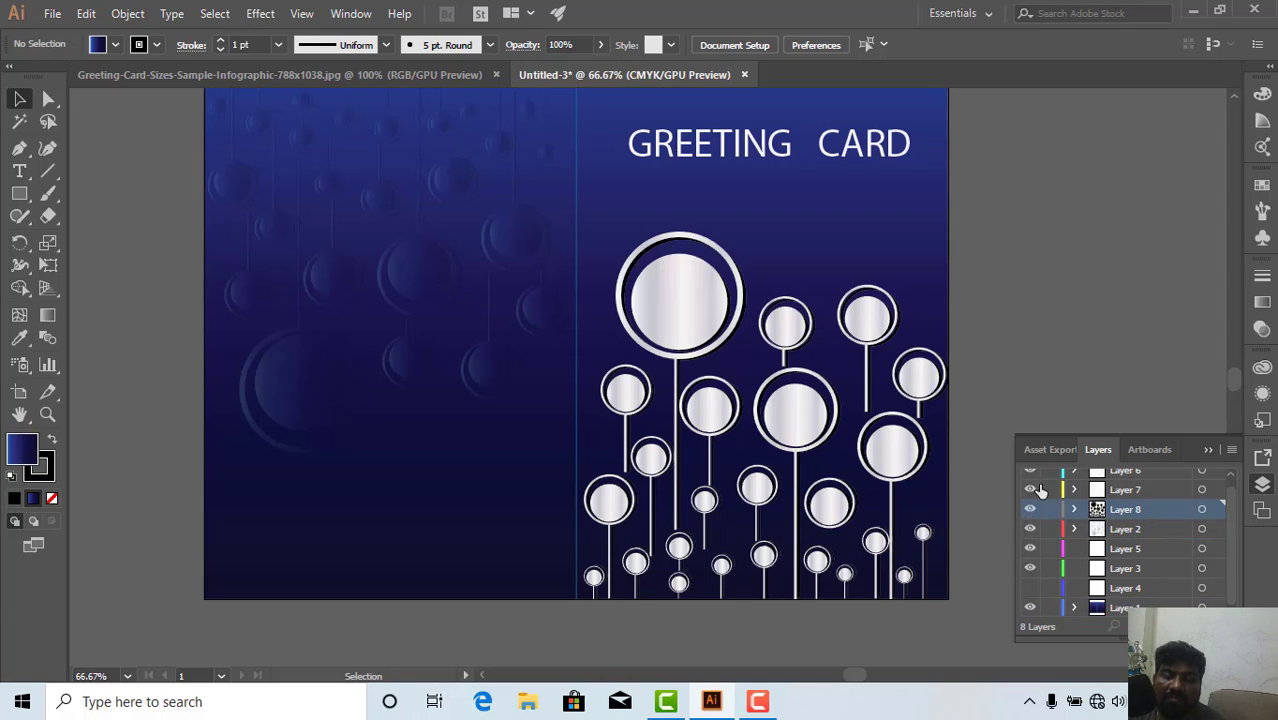
click(742, 330)
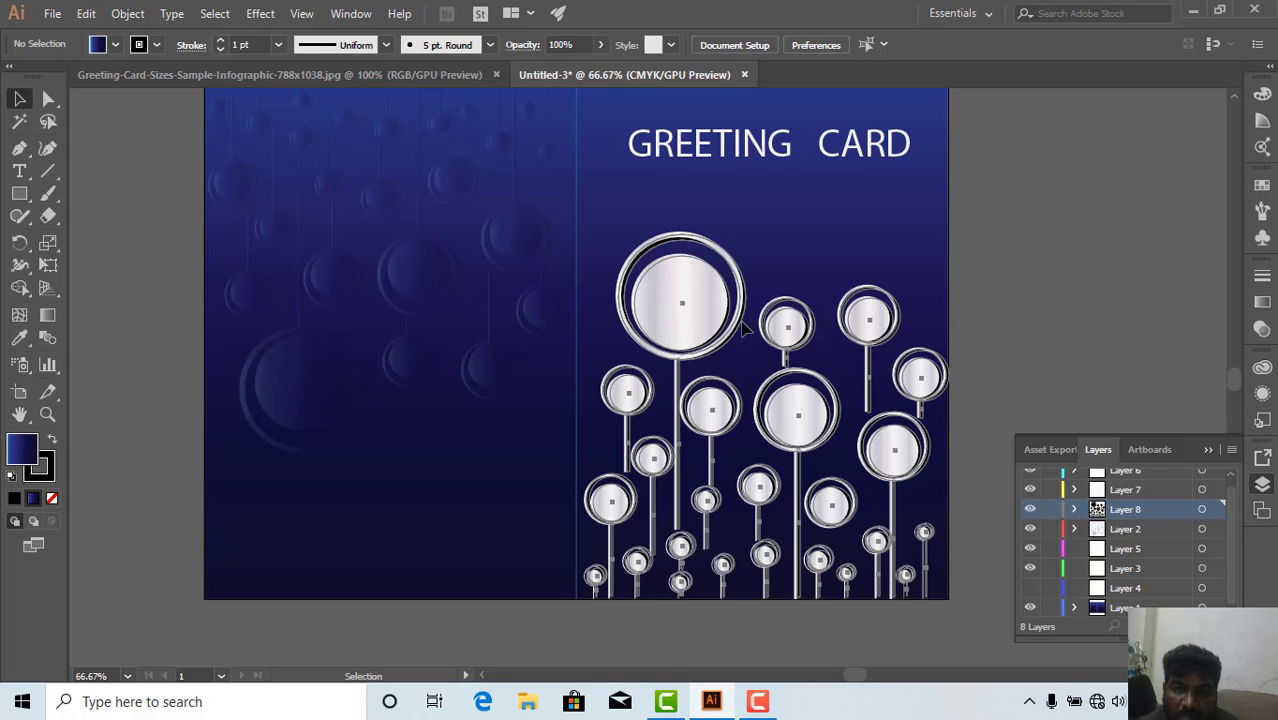
click(742, 330)
click(601, 45)
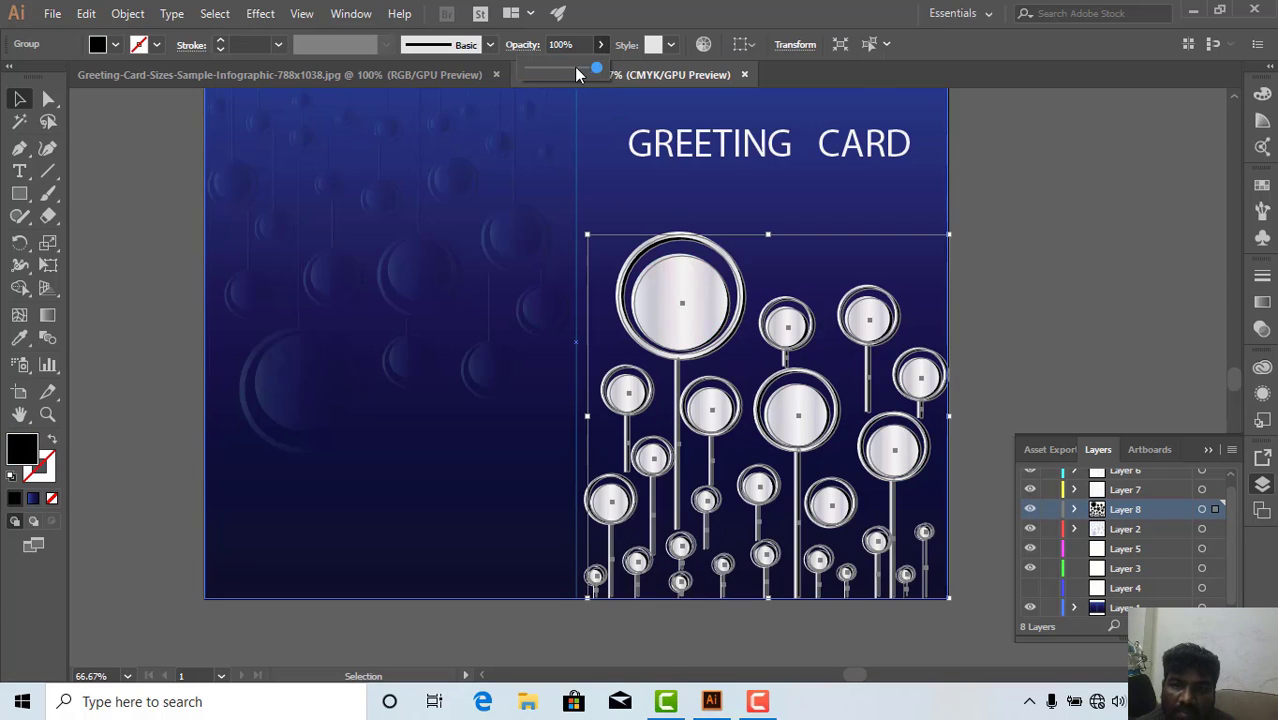
click(568, 67)
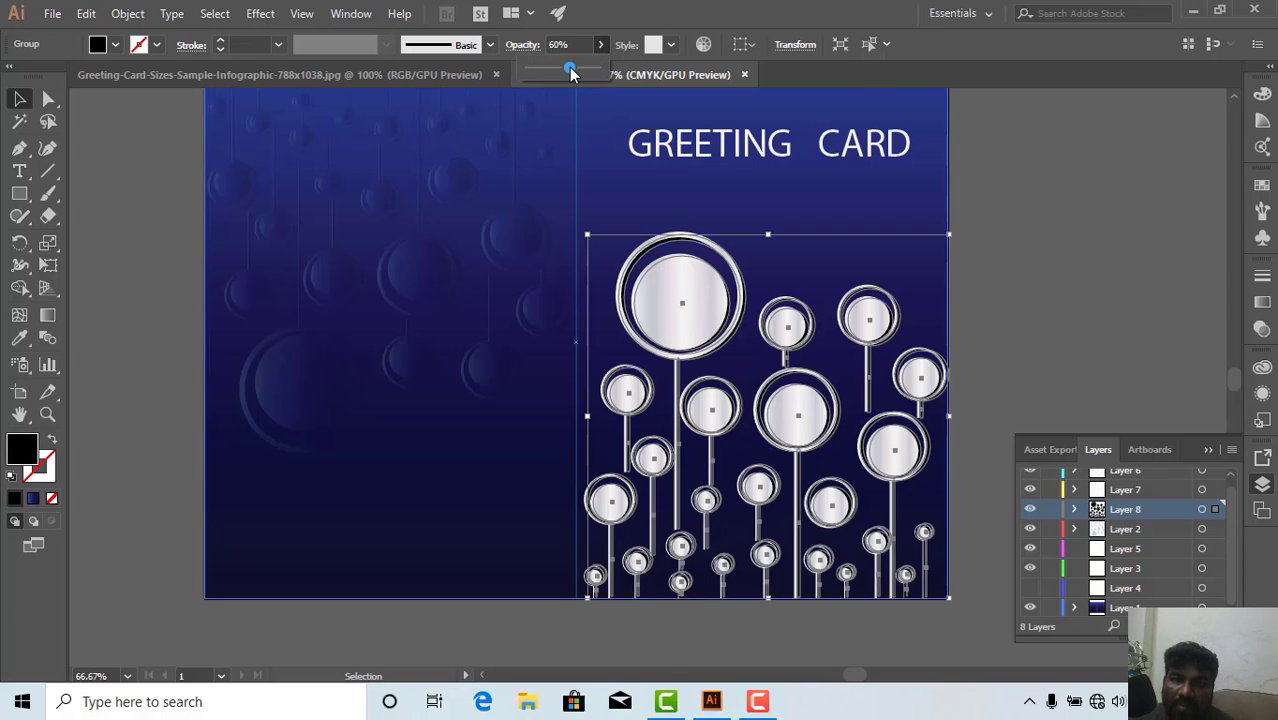
click(1005, 207)
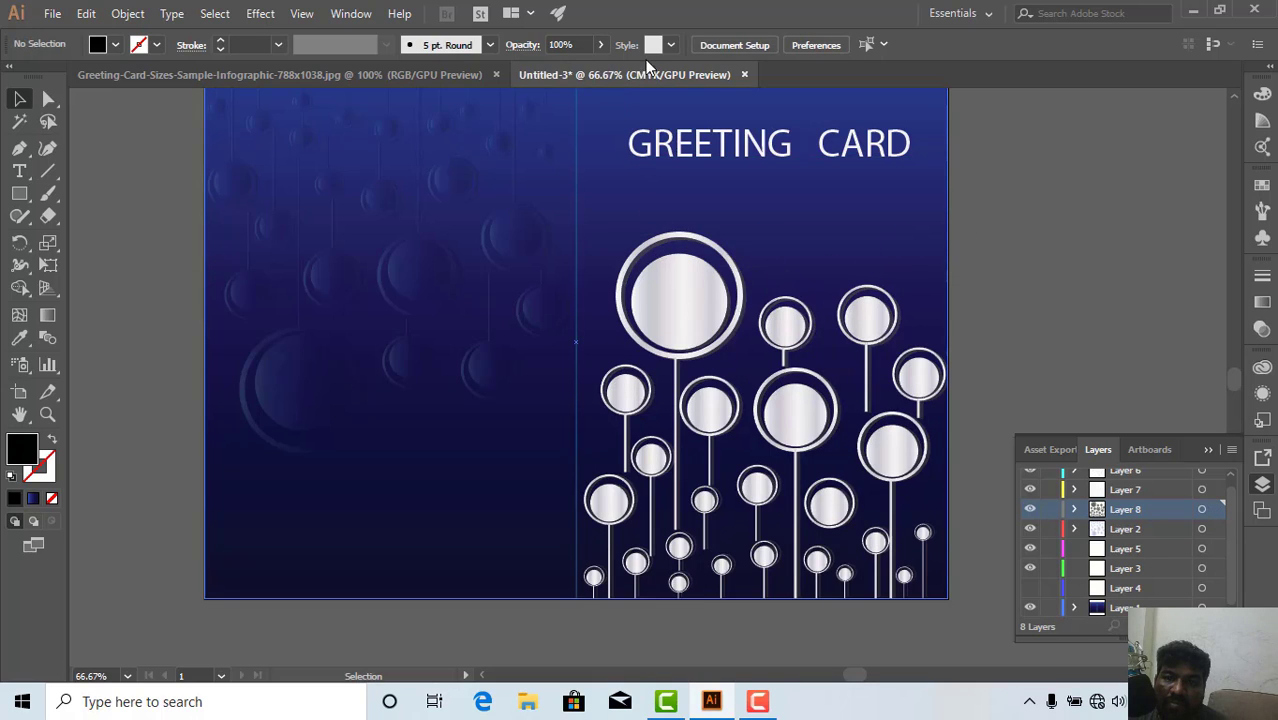
Raise the black shadow group's opacity to 82% and deselect it.
click(740, 340)
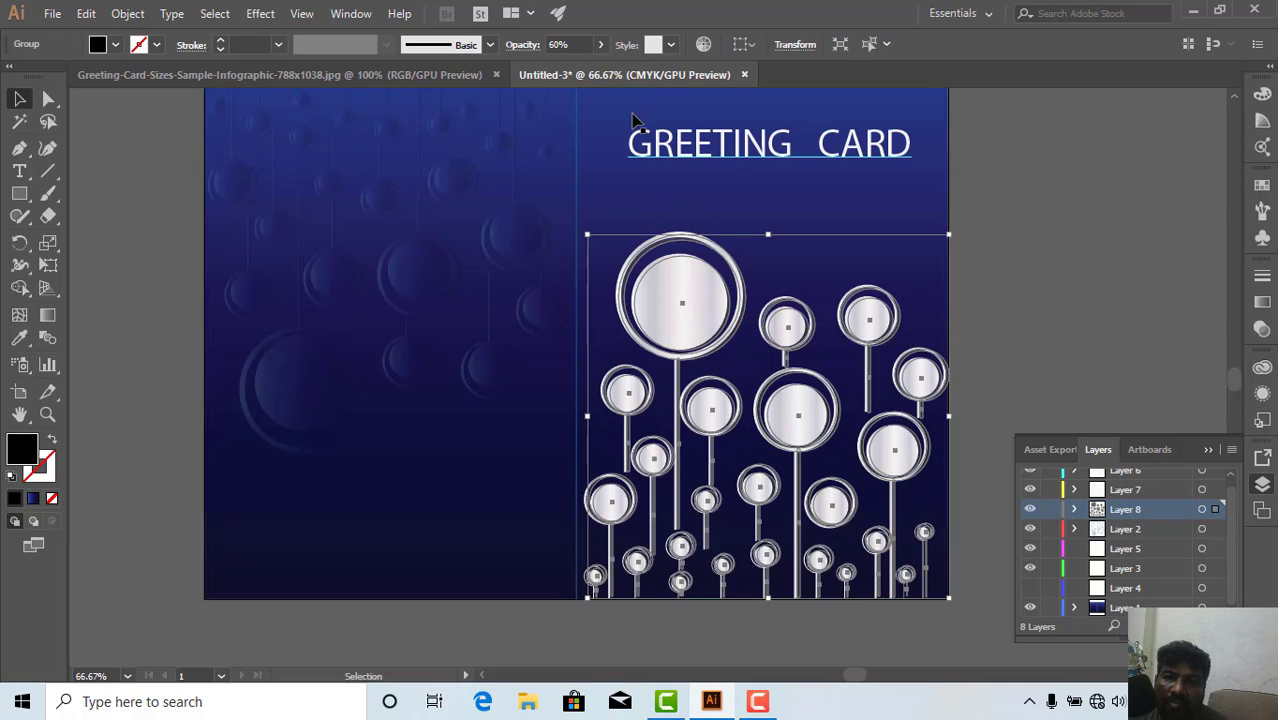
click(600, 46)
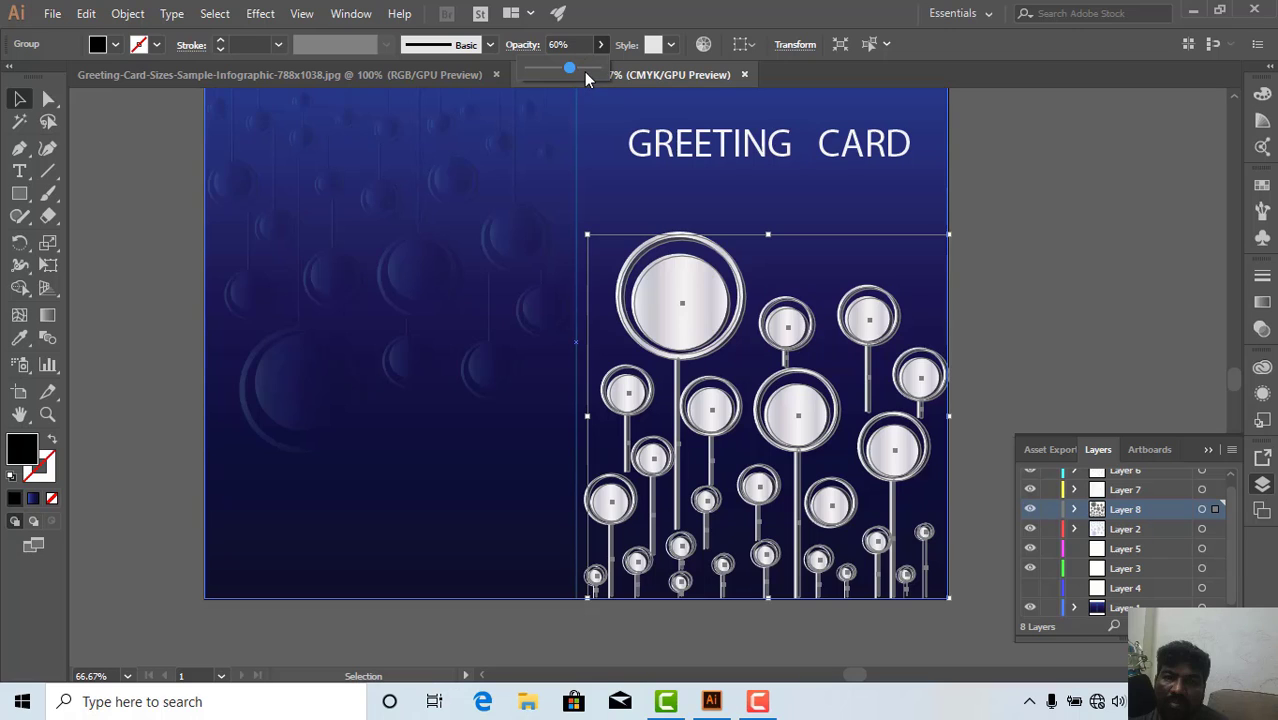
click(1028, 190)
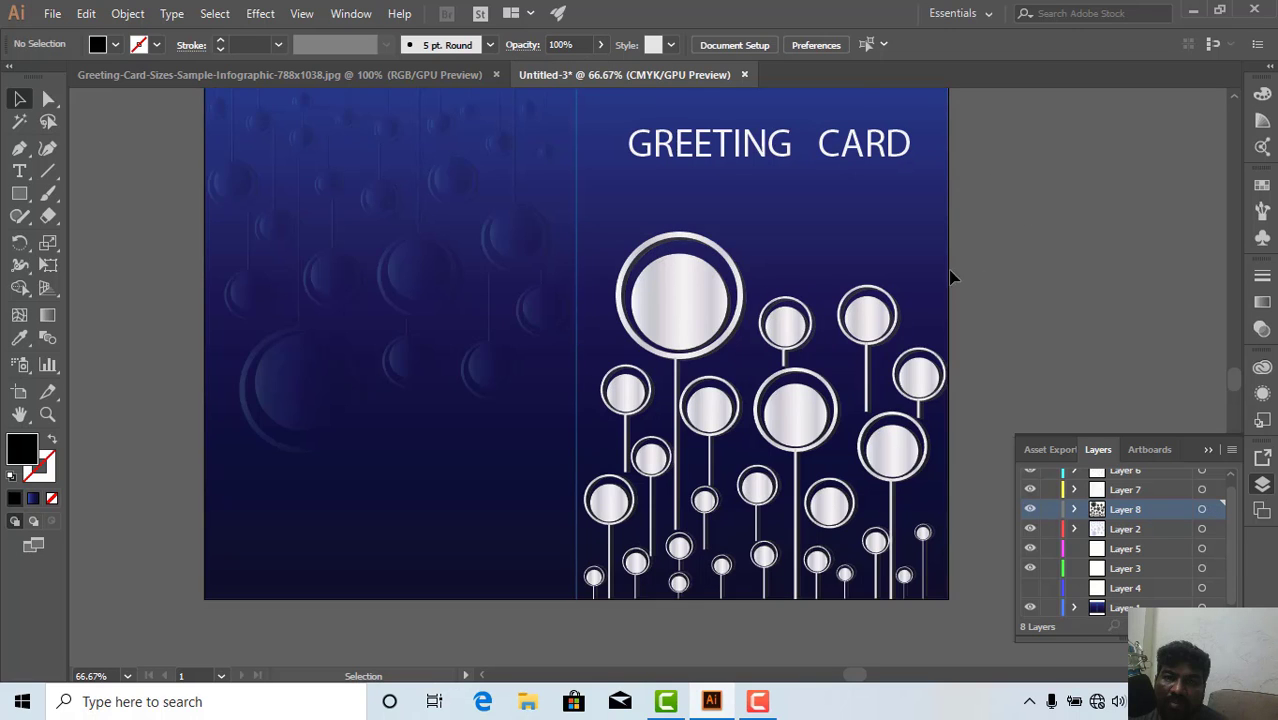
Nudge the shadow group slightly up and to the left, closer behind the silvery discs, and deselect it.
key(ctrl+plus)
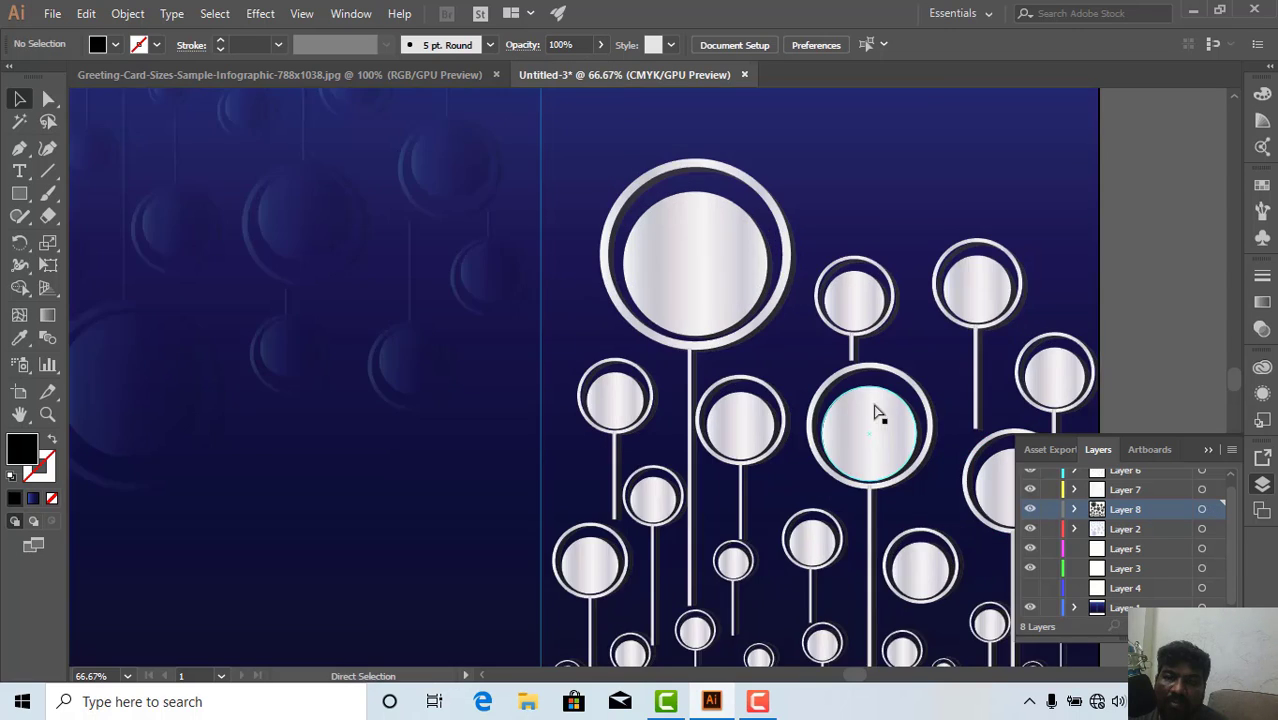
key(ctrl+plus)
drag(876, 397, 682, 453)
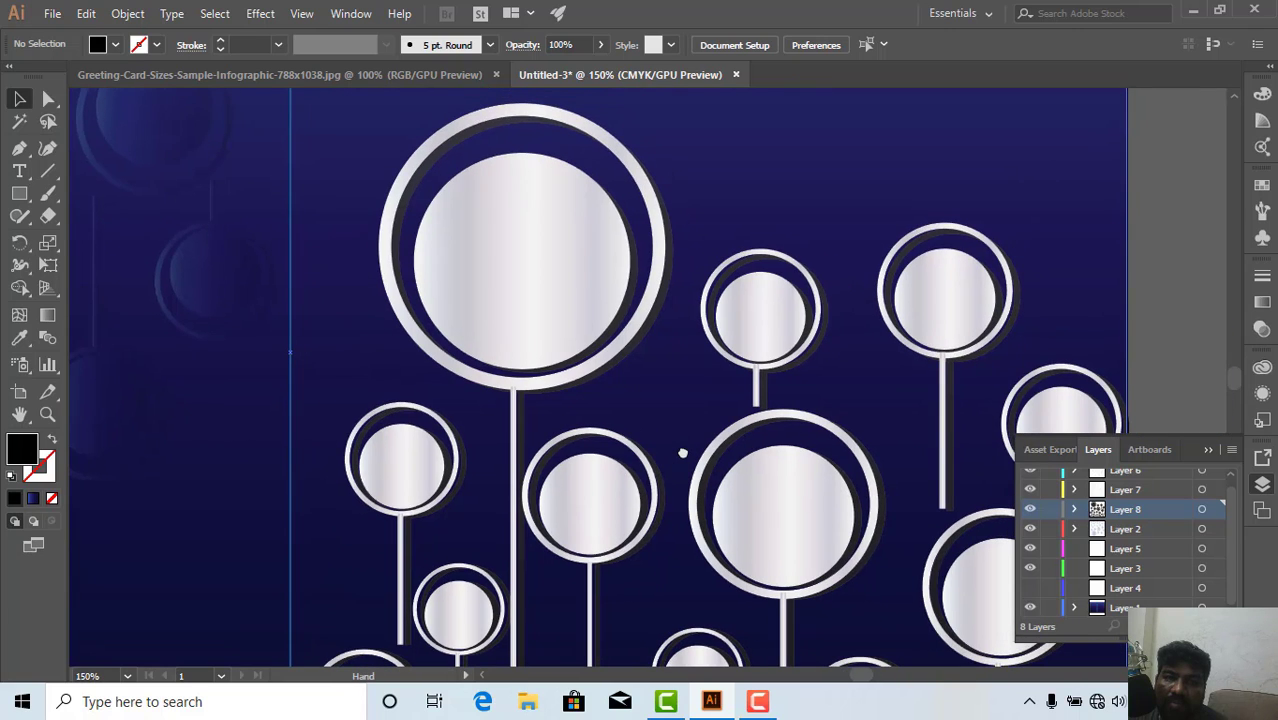
click(651, 340)
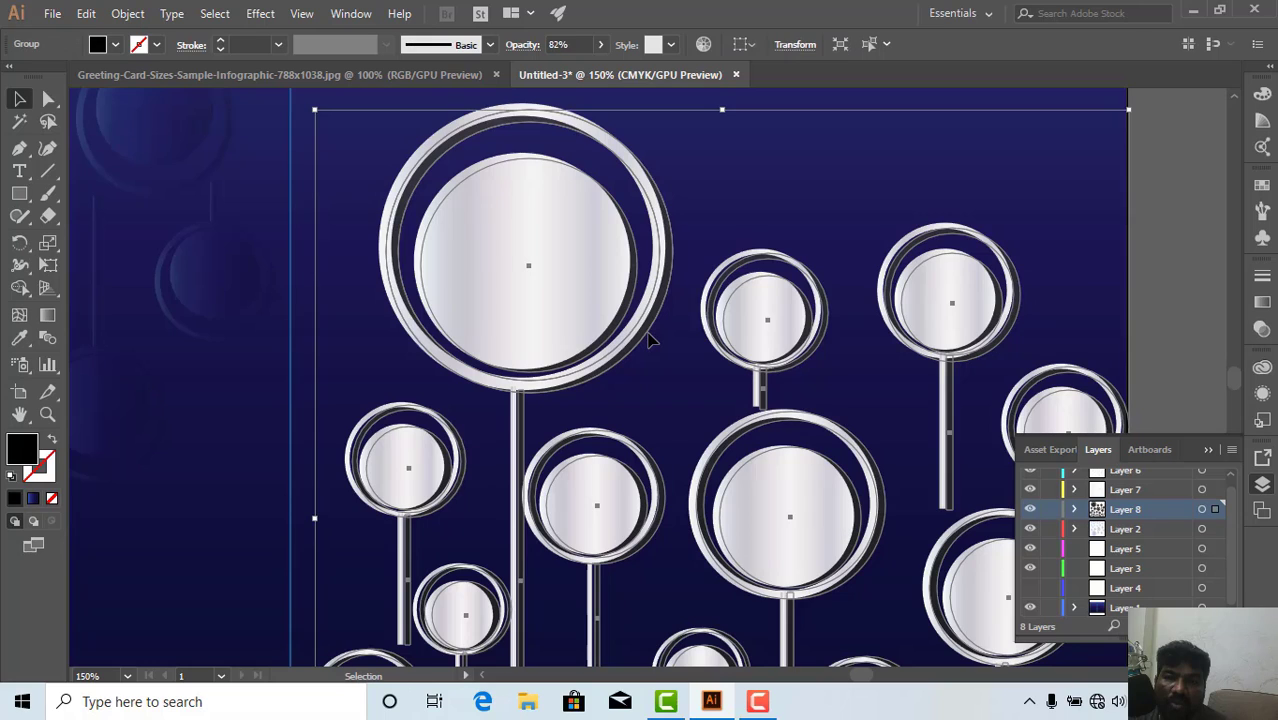
key(Up)
key(Left)
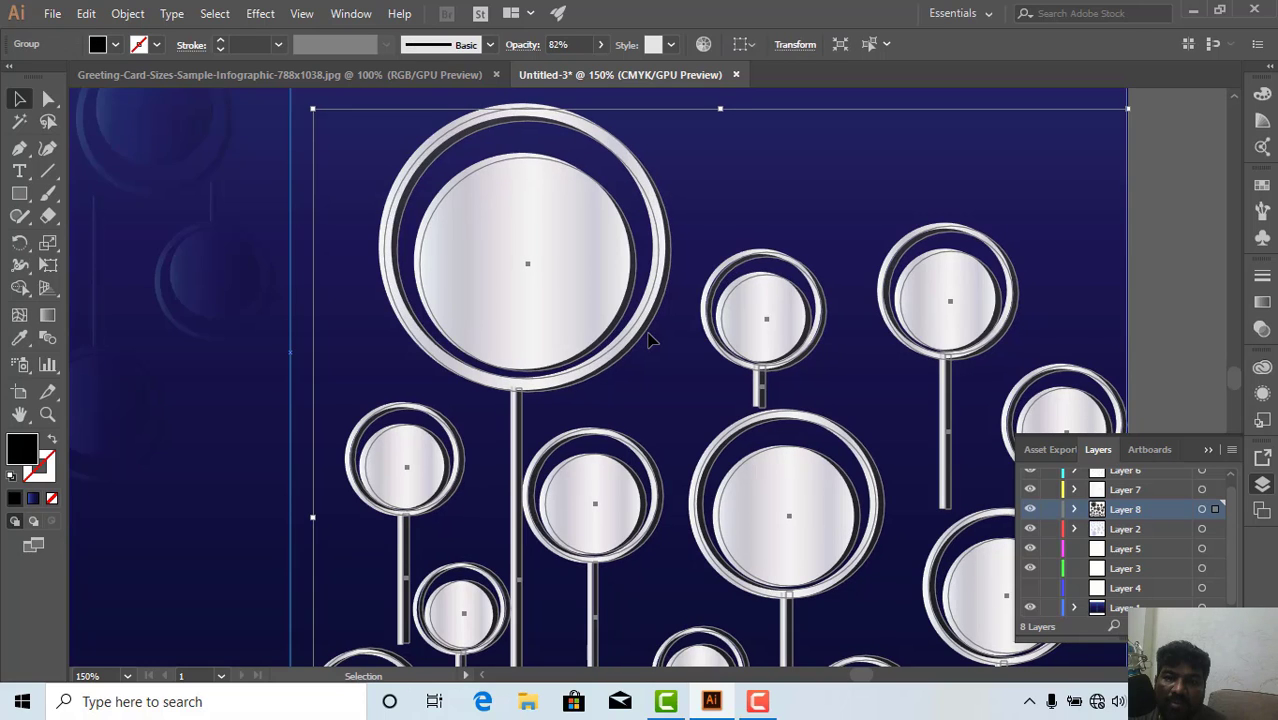
click(1143, 333)
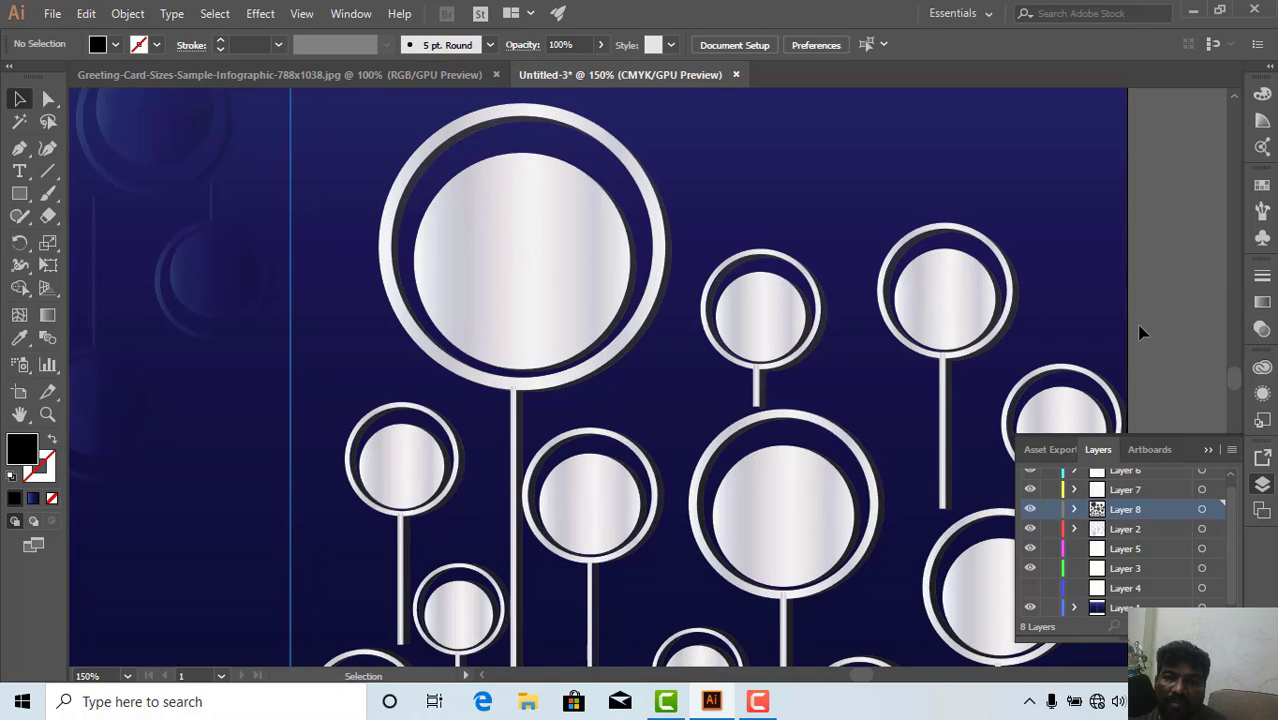
Examine the softened shadows around the discs and stems, from the card's lower edge to the whole layout and the largest disc.
scroll(1143, 333, down, 6)
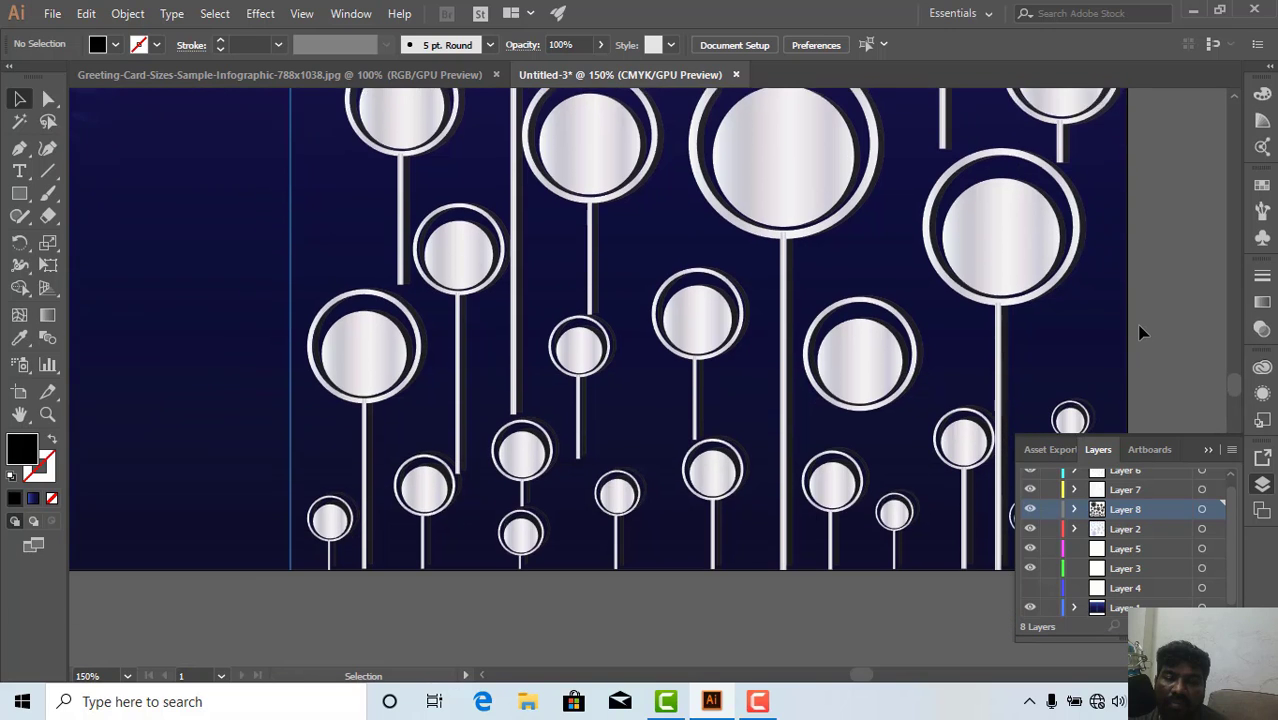
key(ctrl+minus)
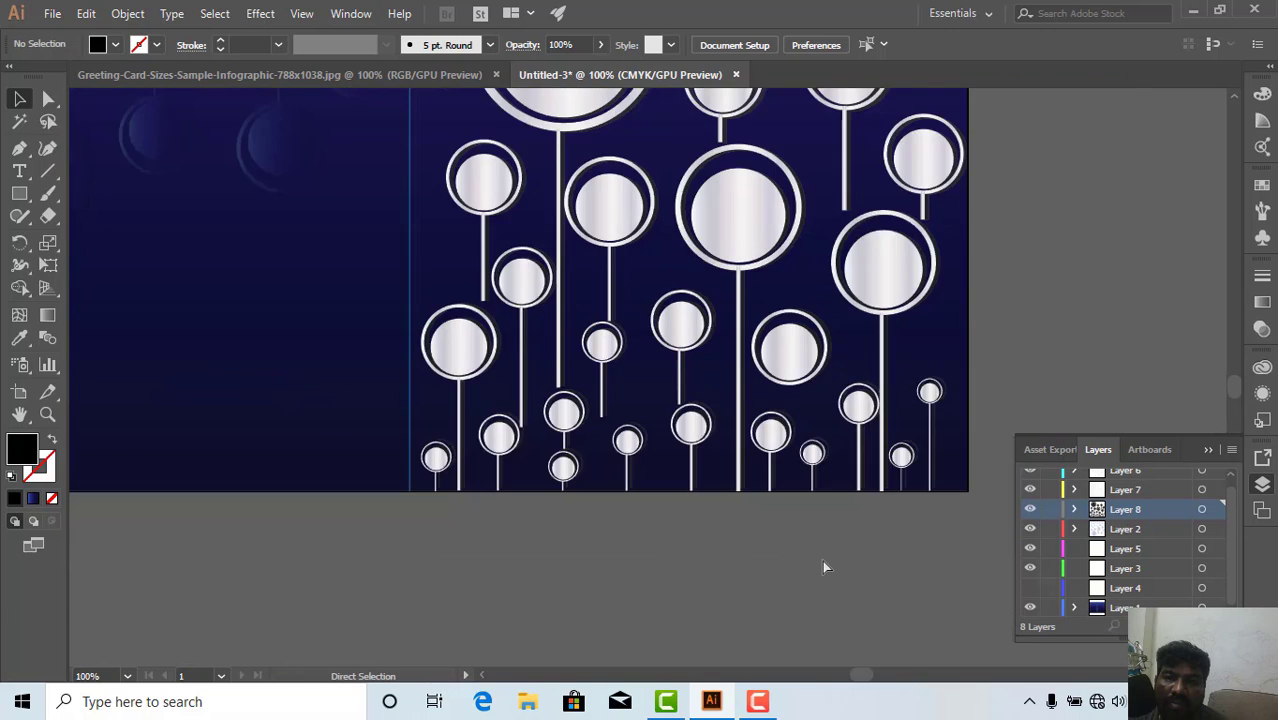
key(ctrl+minus)
drag(640, 345, 614, 467)
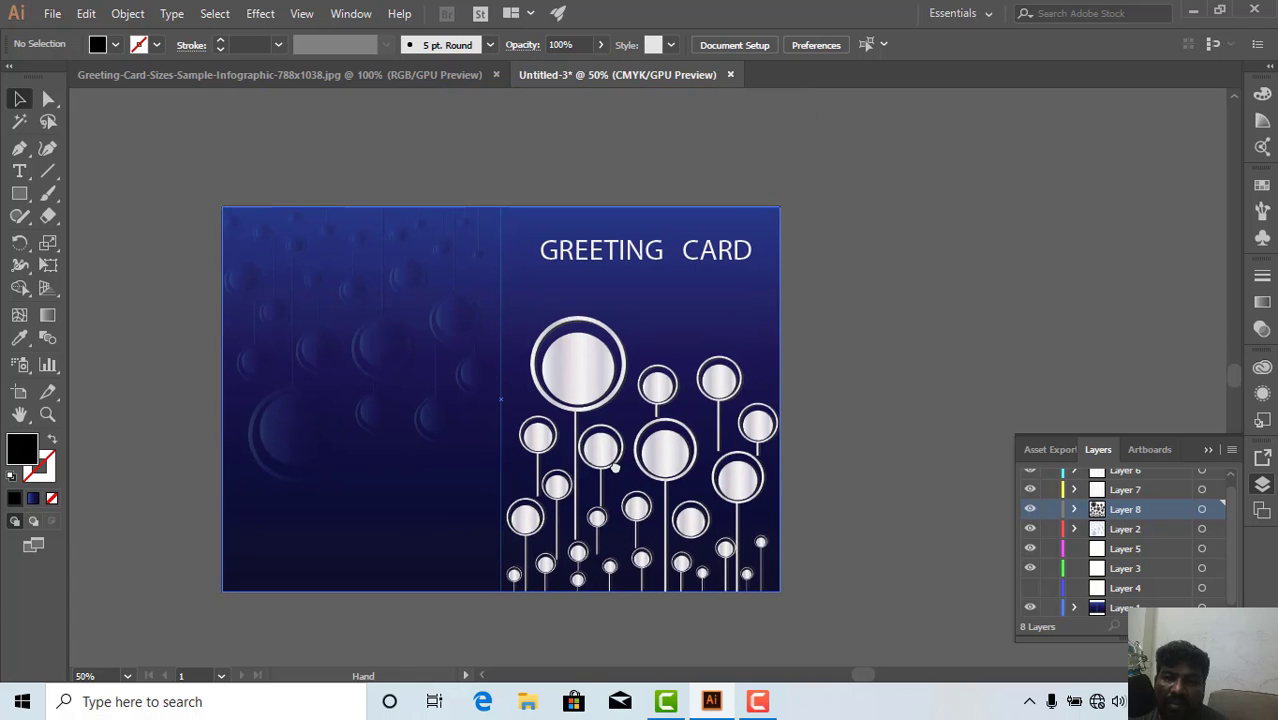
key(ctrl+plus)
key(ctrl+plus)
key(ctrl+plus)
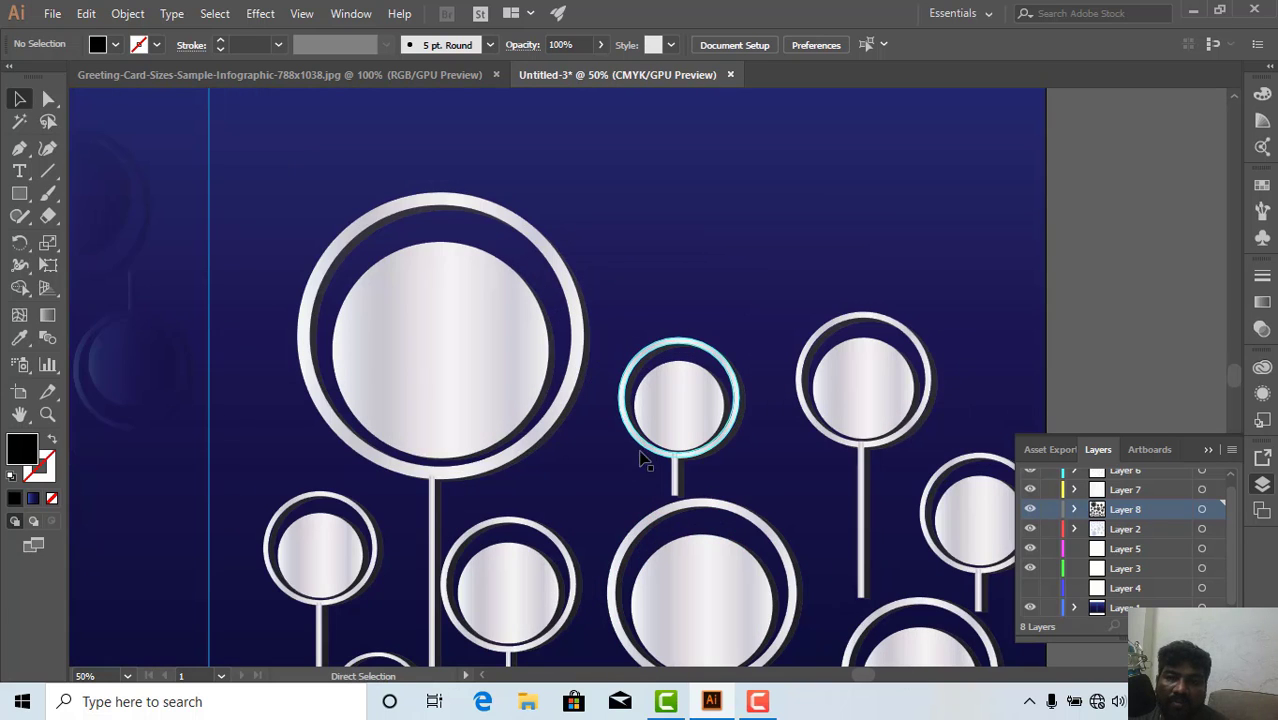
drag(599, 505, 605, 522)
Try dark blue and light blue (C=70 M=15 Y=0 K=0) swatches as the shadow group's fill and deselect it.
key(ctrl+a)
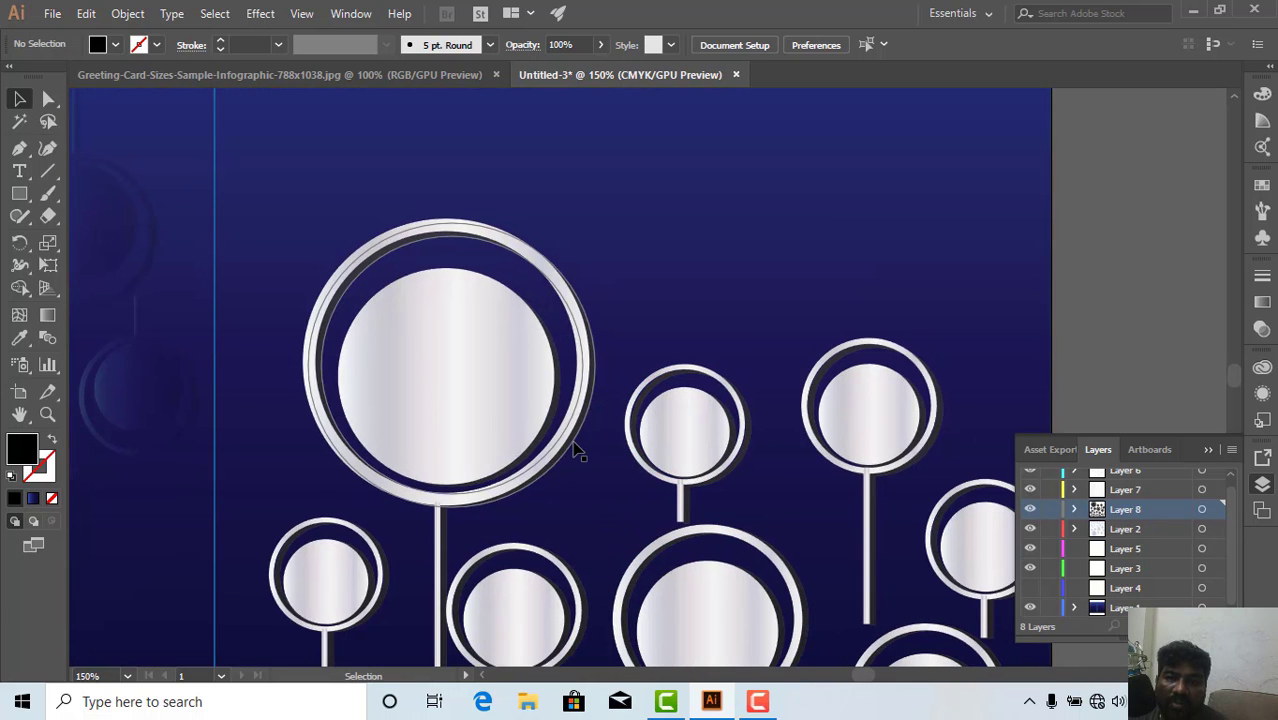
click(575, 450)
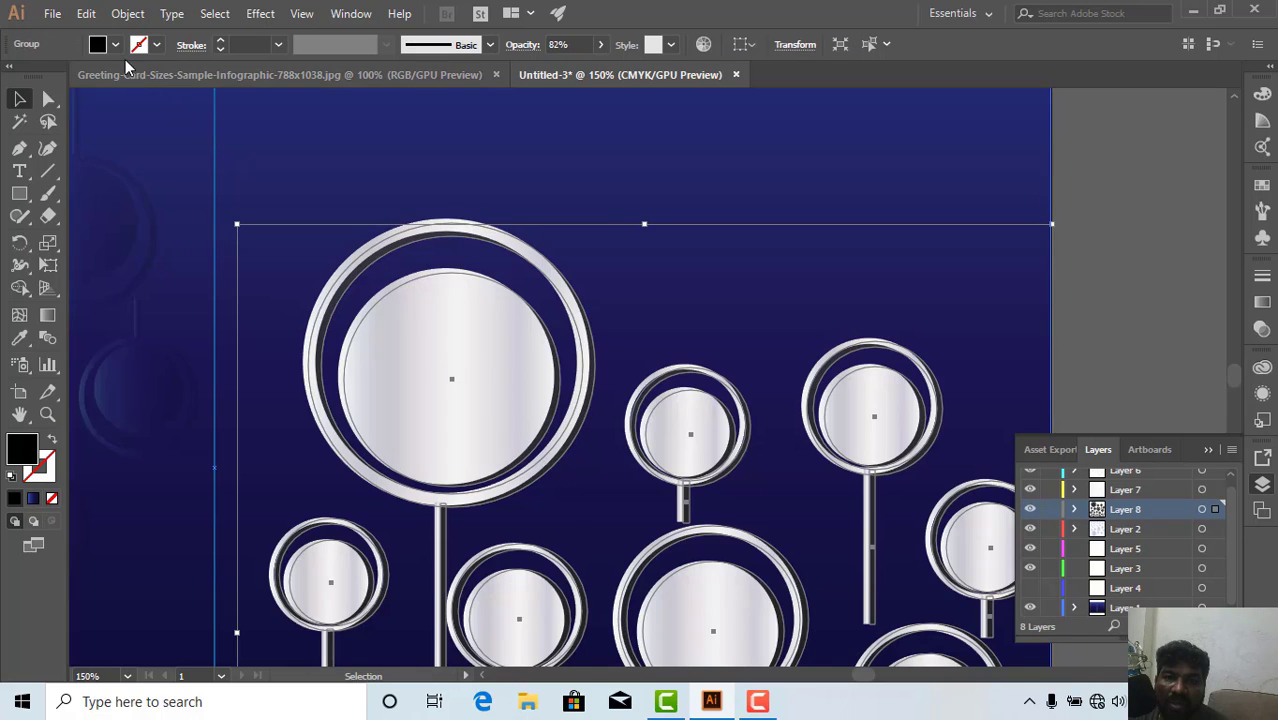
click(117, 45)
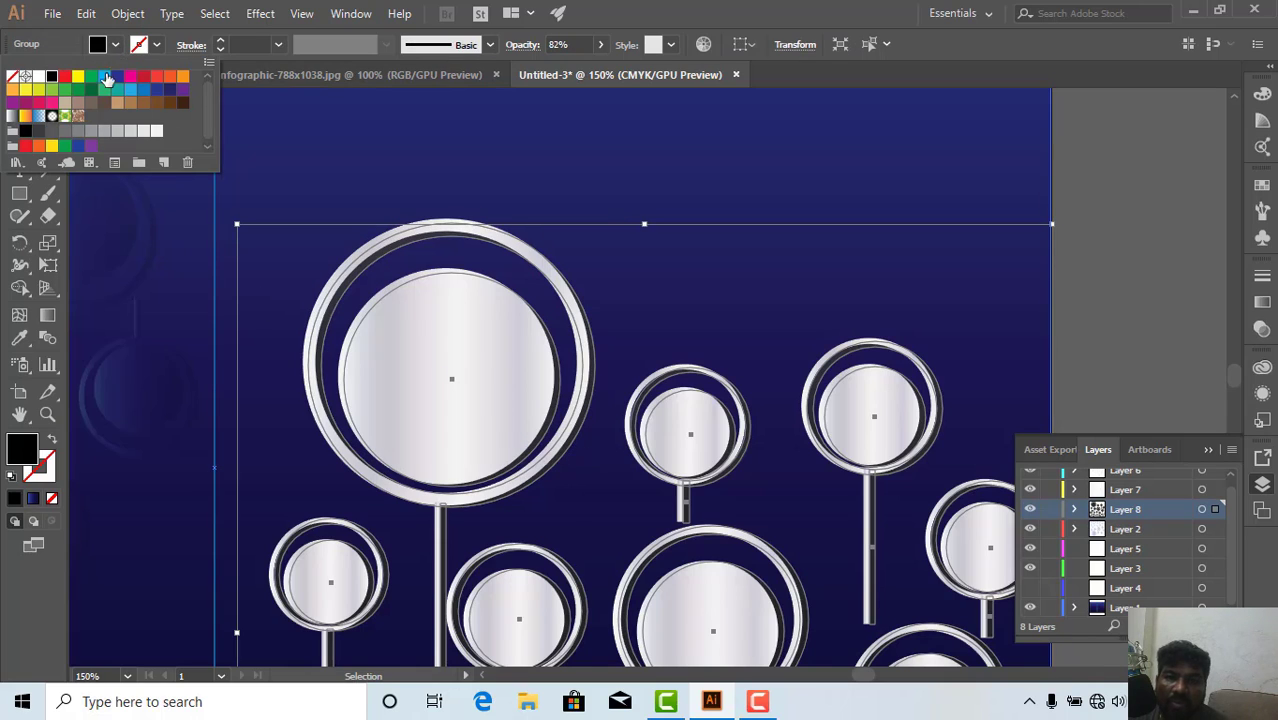
click(169, 90)
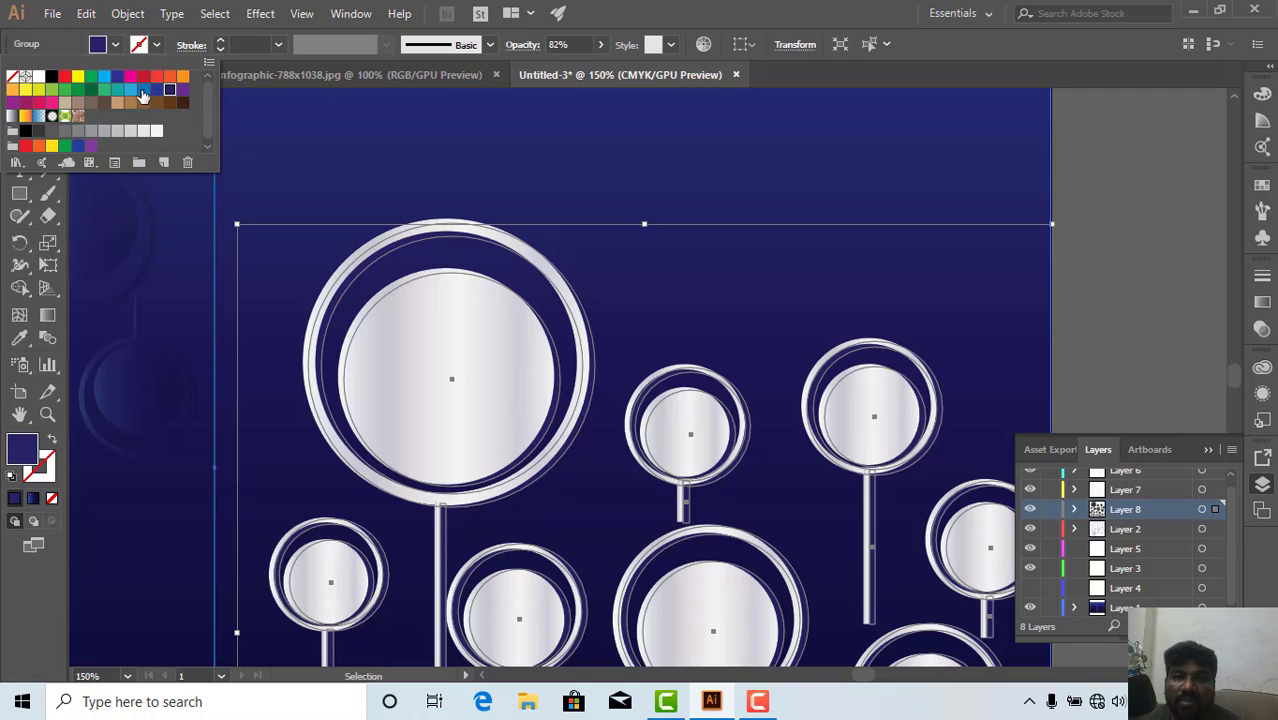
click(131, 92)
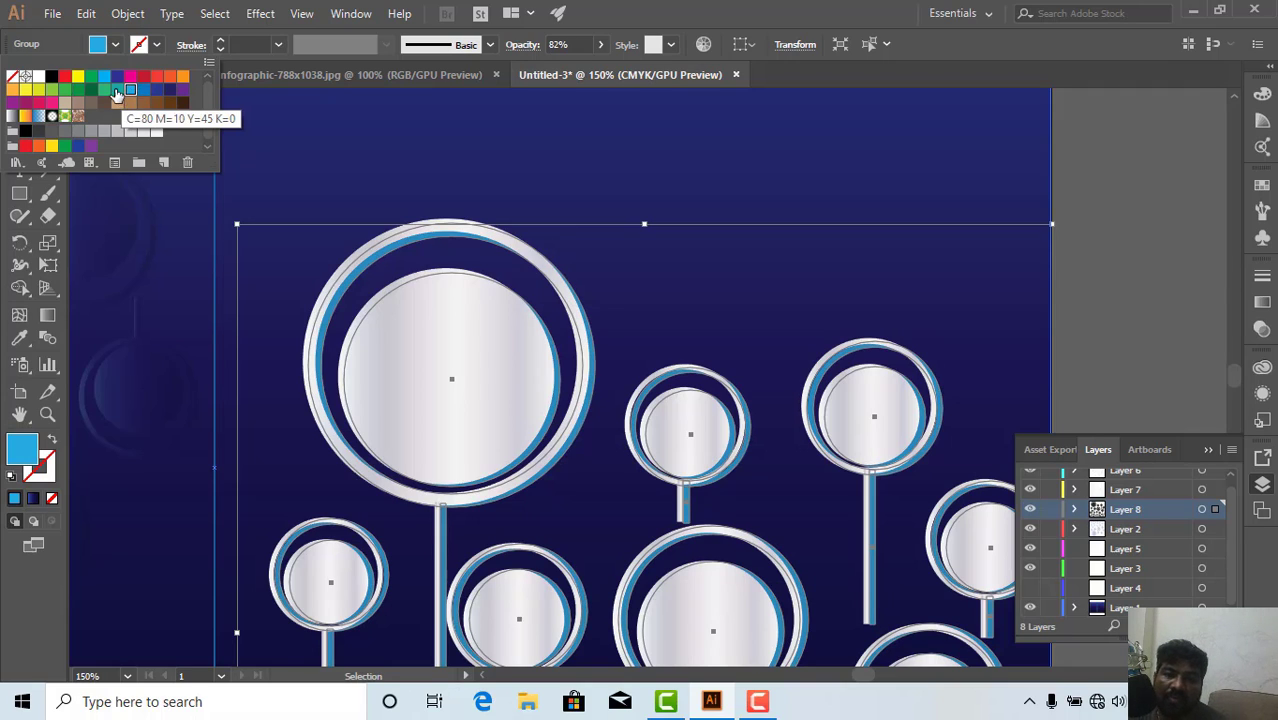
click(105, 78)
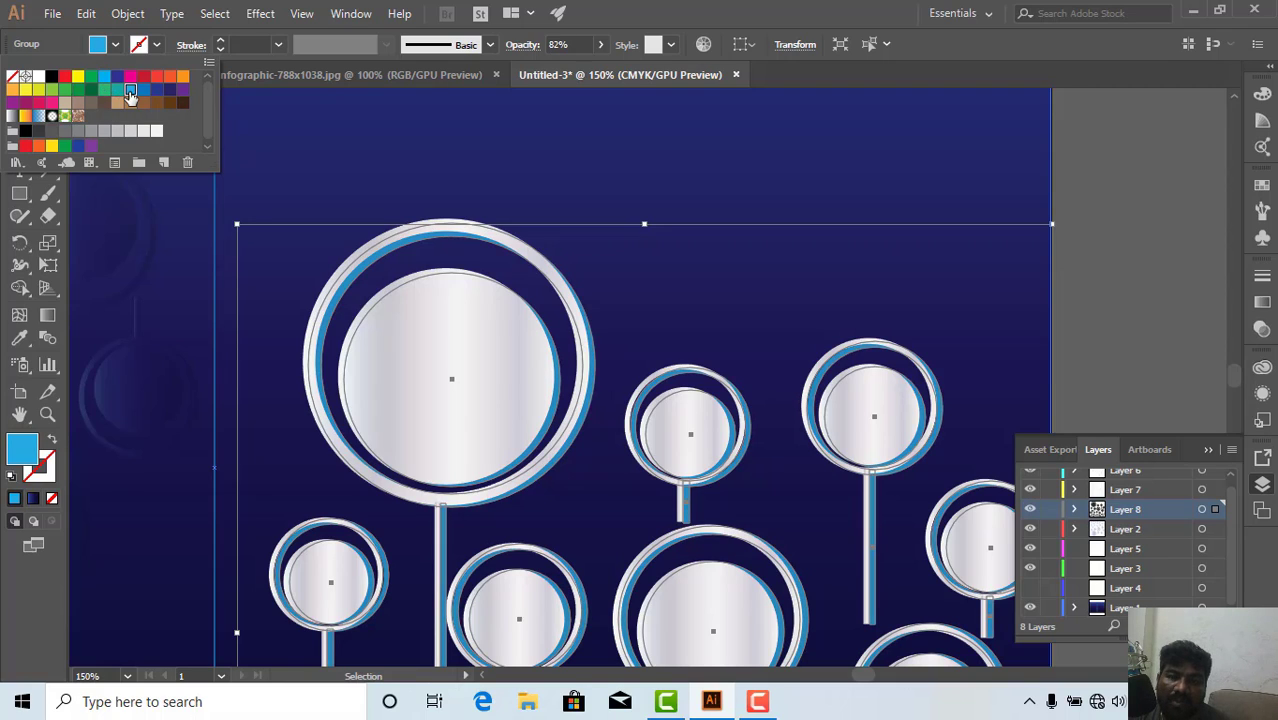
click(1180, 220)
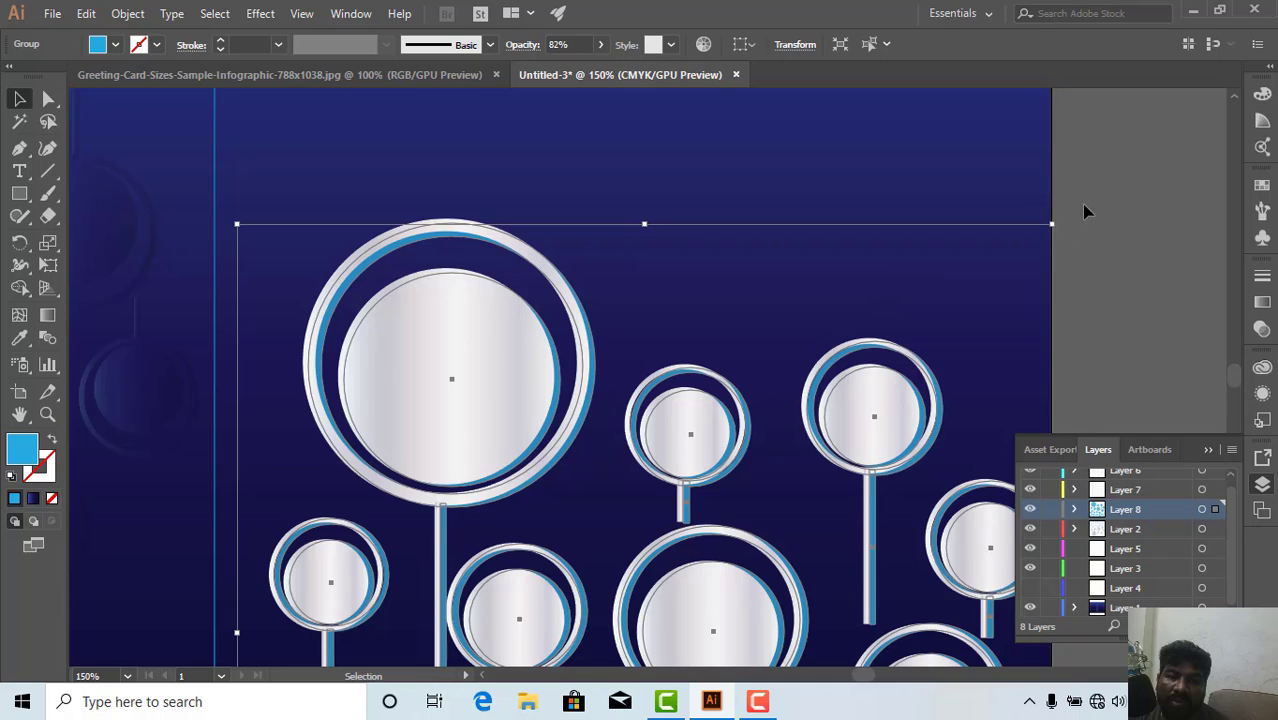
click(1140, 180)
key(ctrl+minus)
key(ctrl+minus)
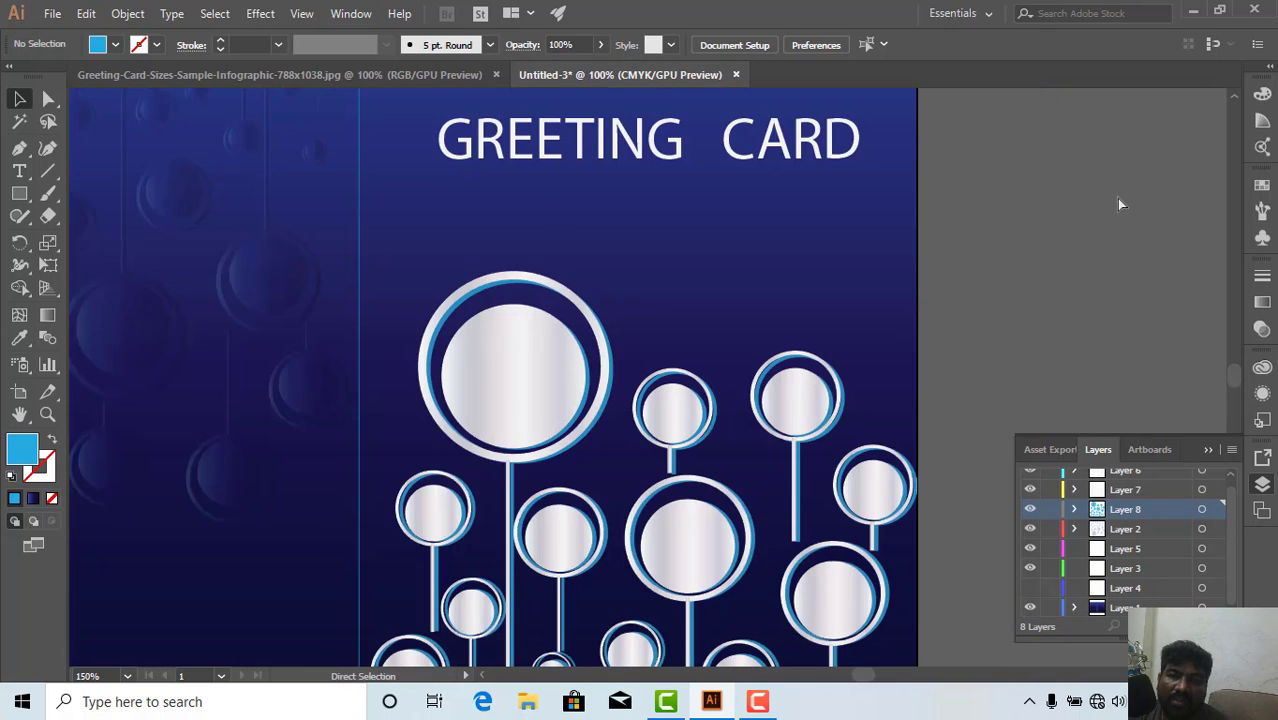
Give the shadow group a custom pale blue fill, hex 78D3F4.
key(ctrl+plus)
key(ctrl+plus)
key(ctrl+plus)
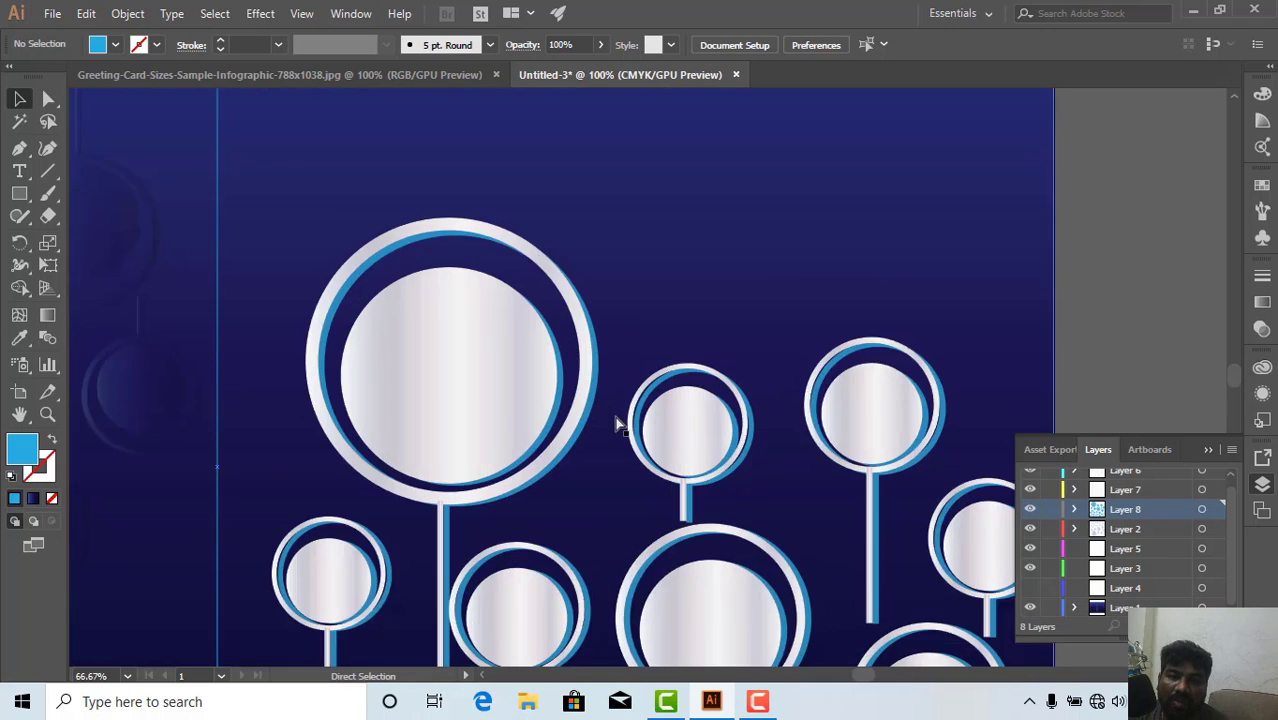
click(572, 435)
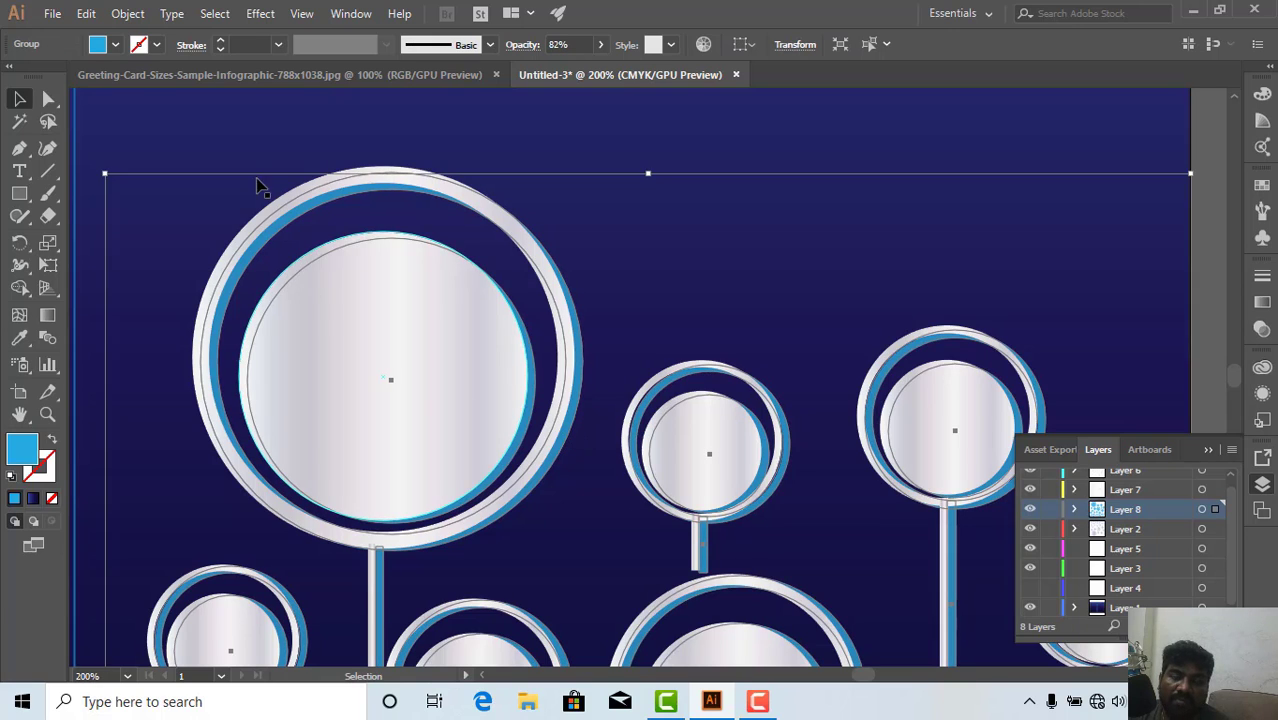
click(115, 45)
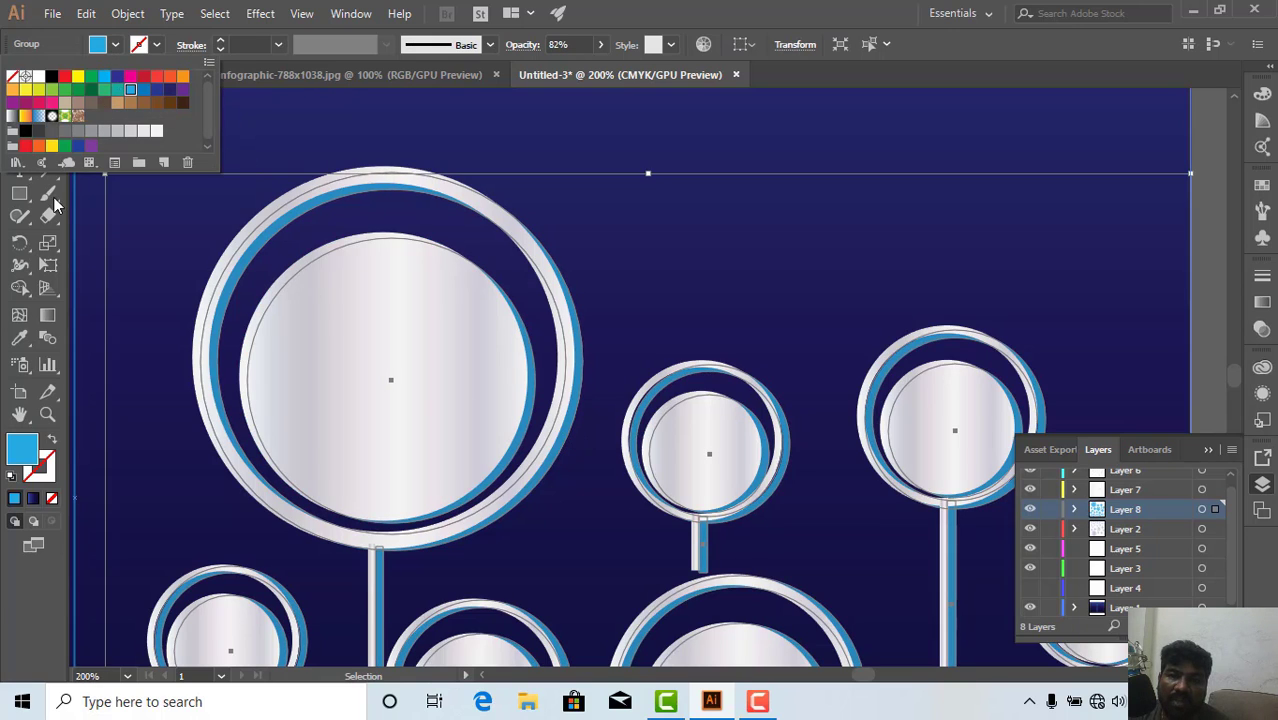
double_click(24, 455)
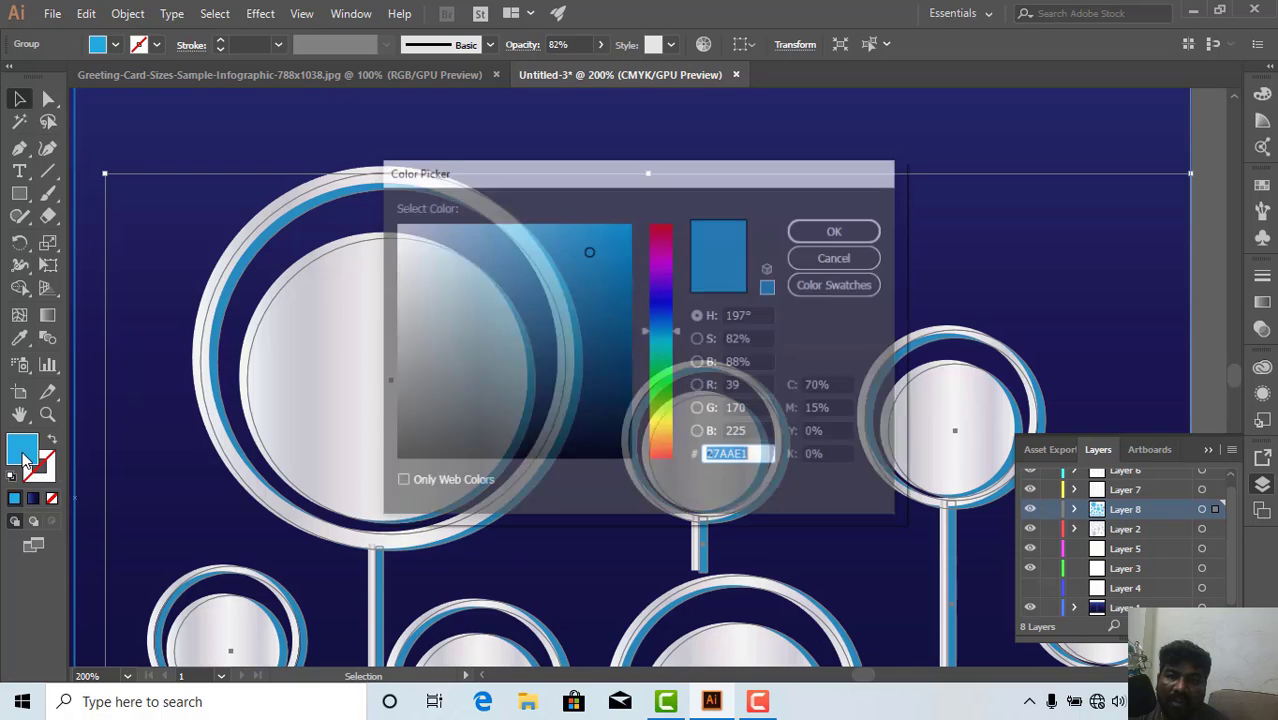
click(516, 231)
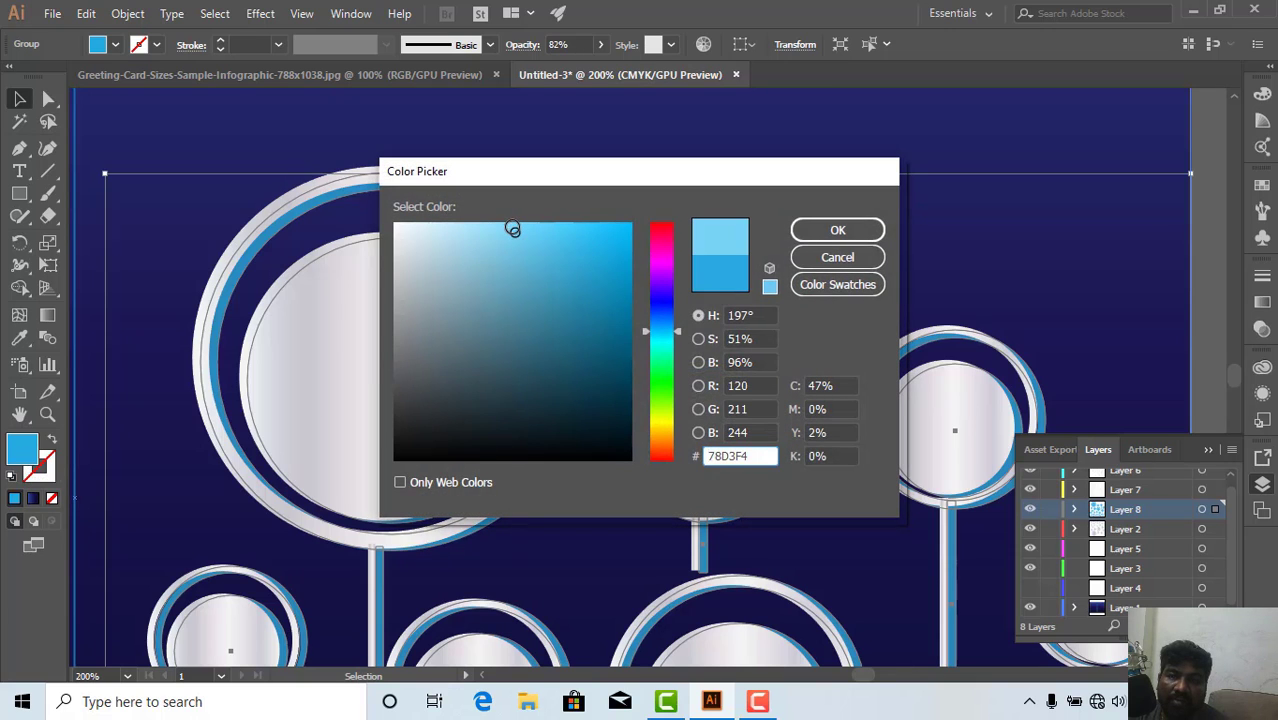
click(836, 231)
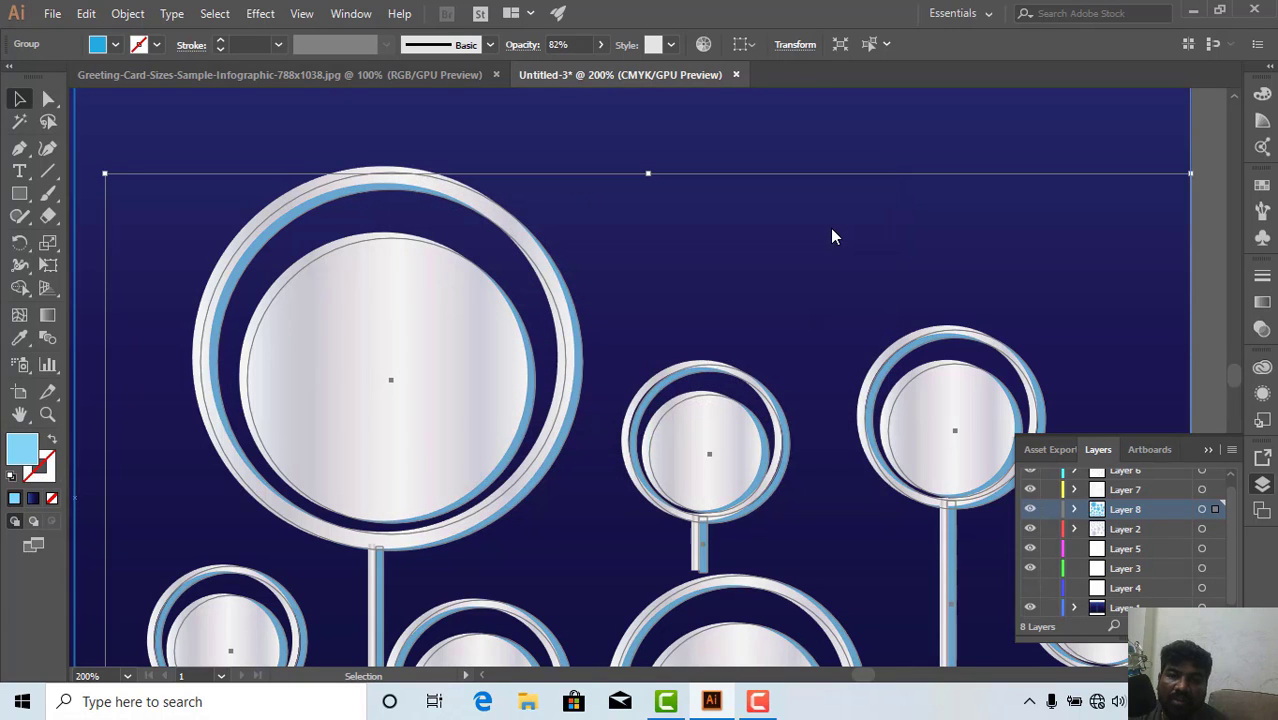
key(a)
key(ctrl+minus)
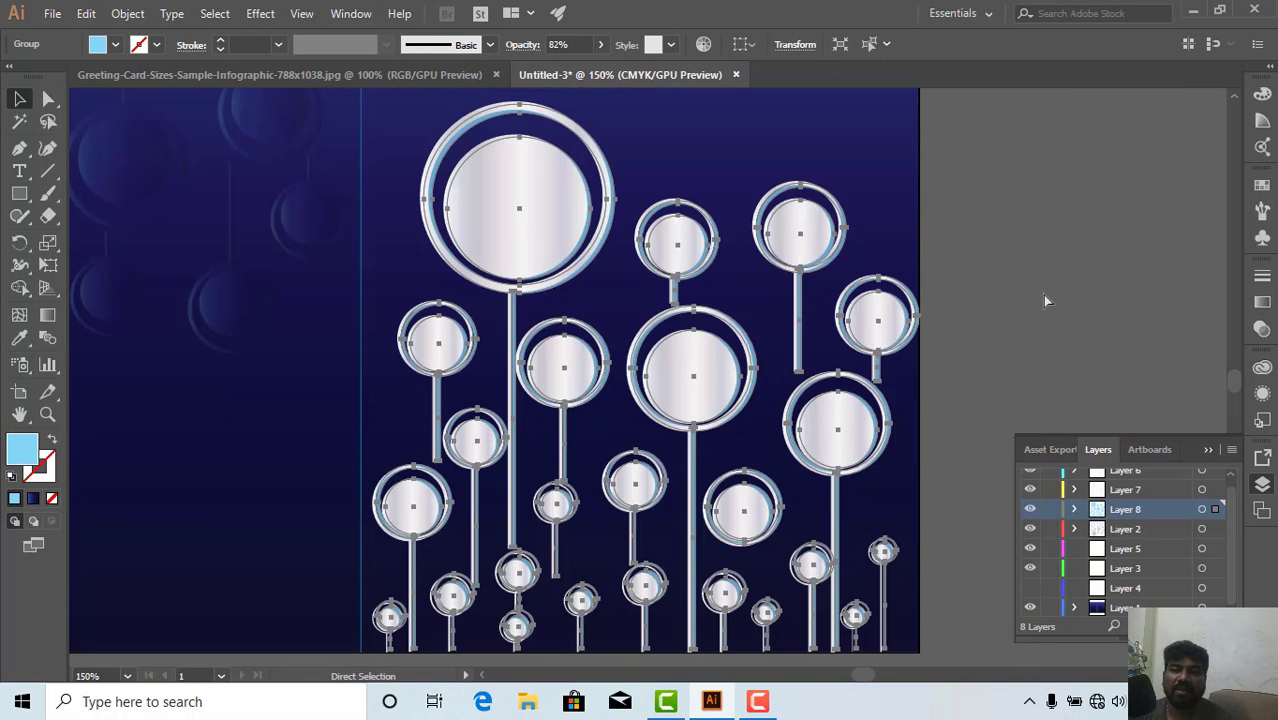
Nudge the pale blue shadow group slightly to the left, closer behind the silvery discs, and deselect it.
click(1049, 286)
drag(562, 258, 590, 466)
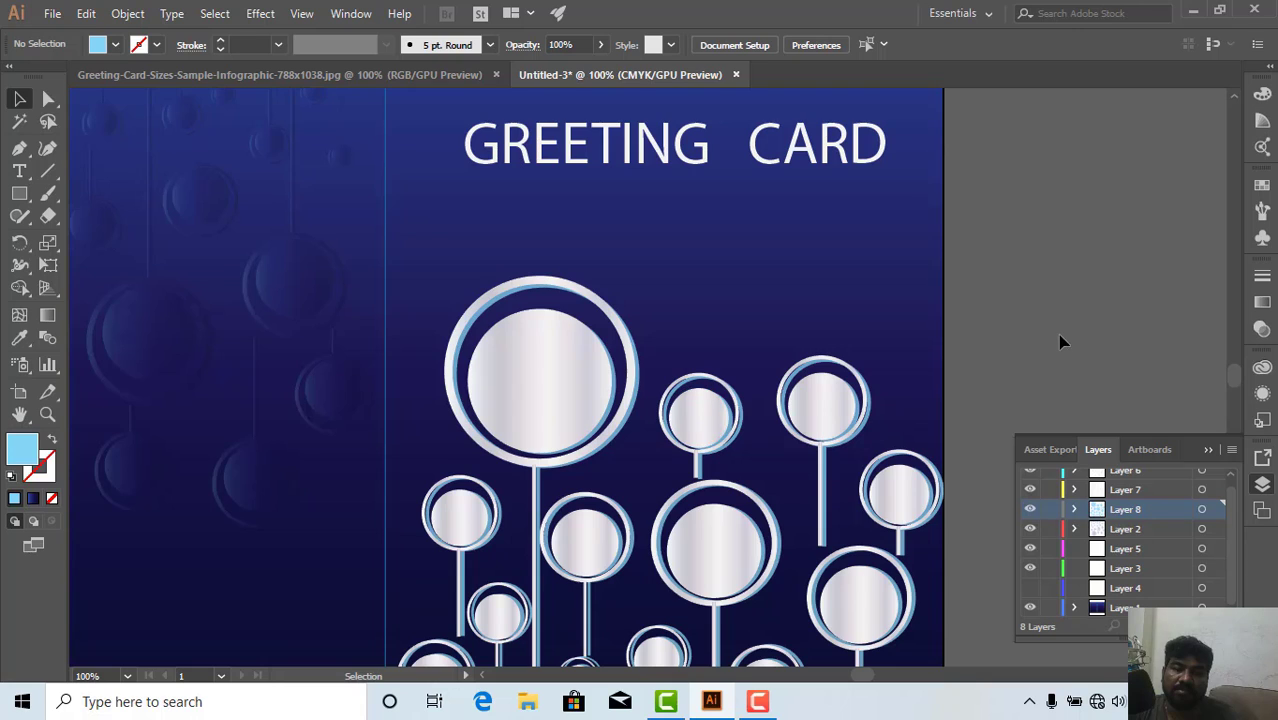
key(ctrl+plus)
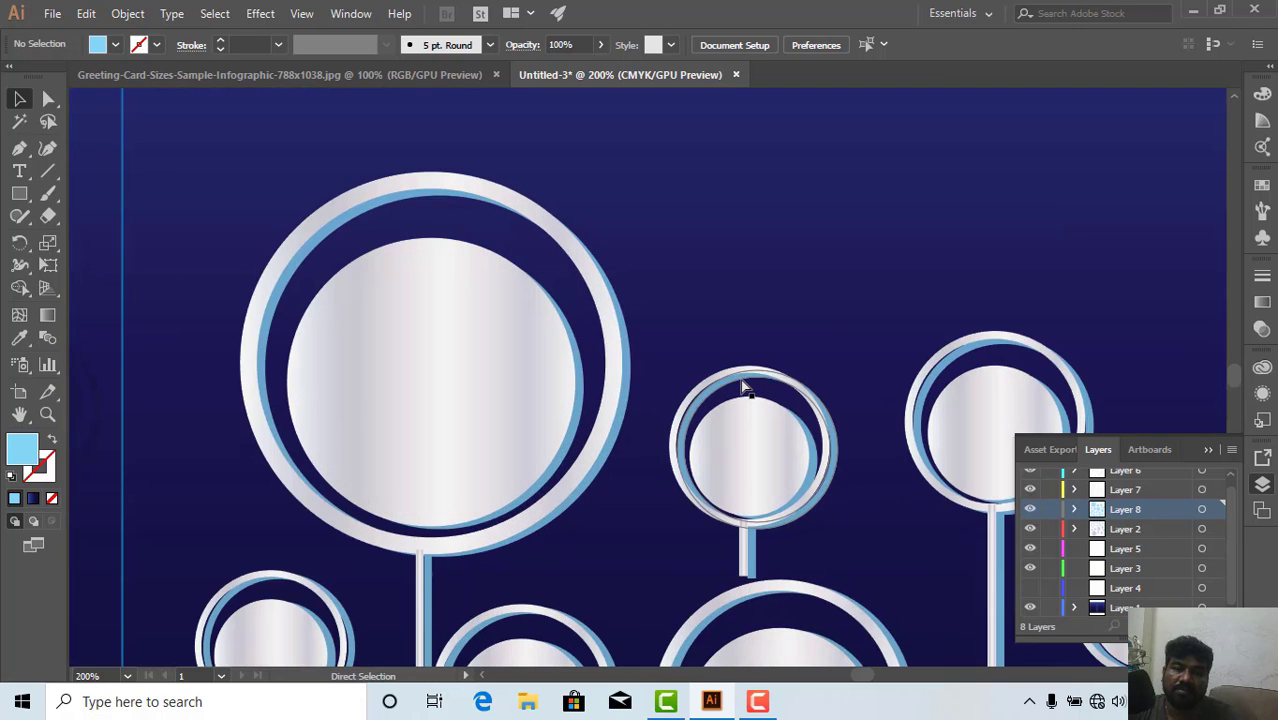
click(740, 383)
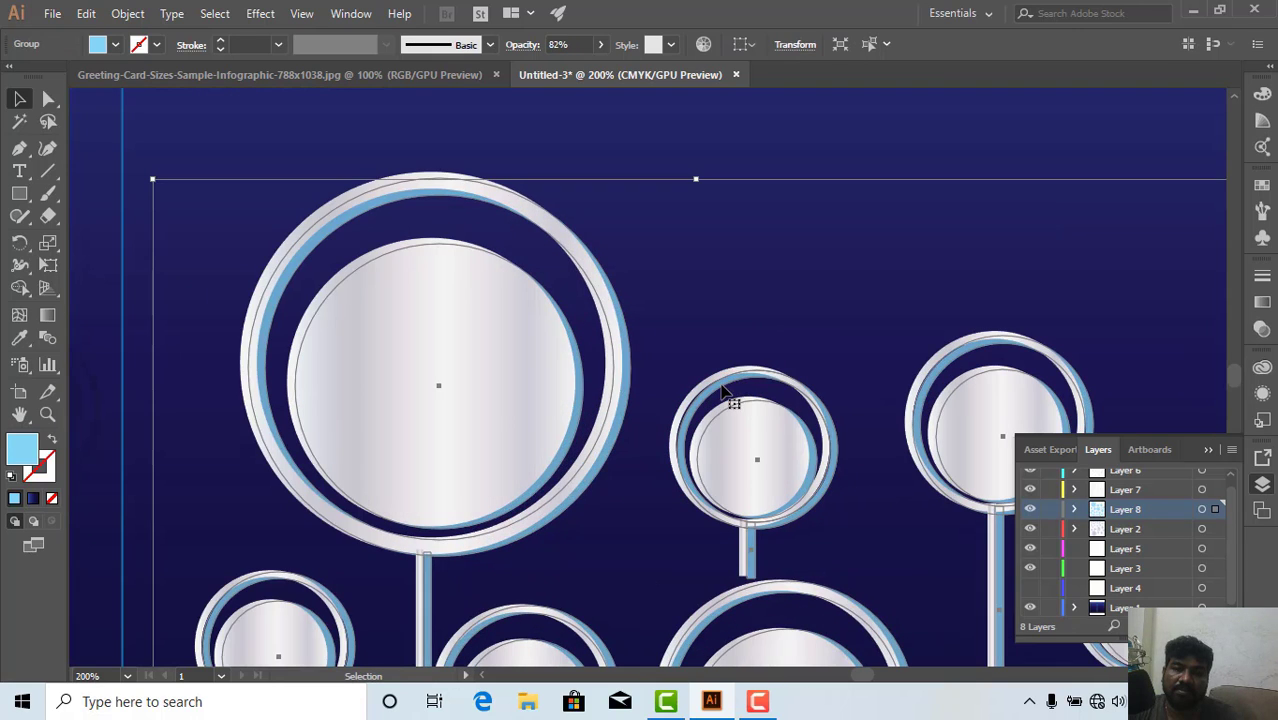
drag(731, 383, 728, 383)
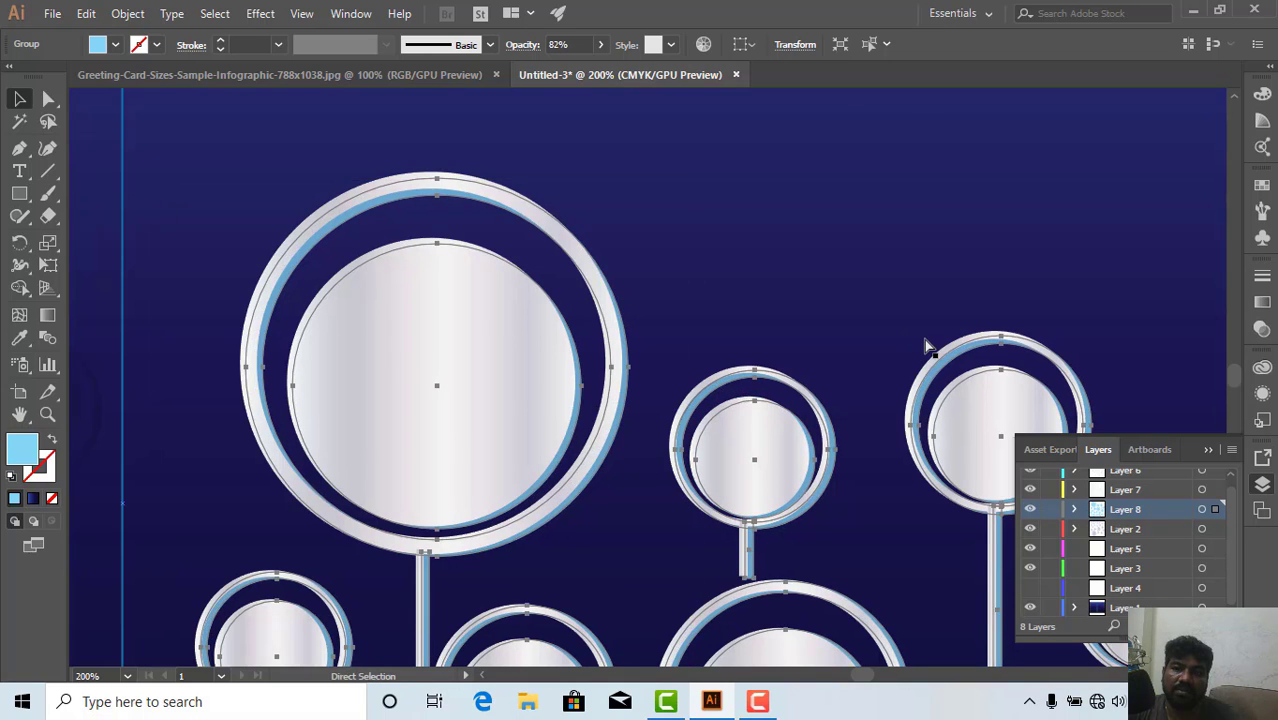
key(ctrl+minus)
key(ctrl+minus)
key(ctrl+minus)
click(888, 362)
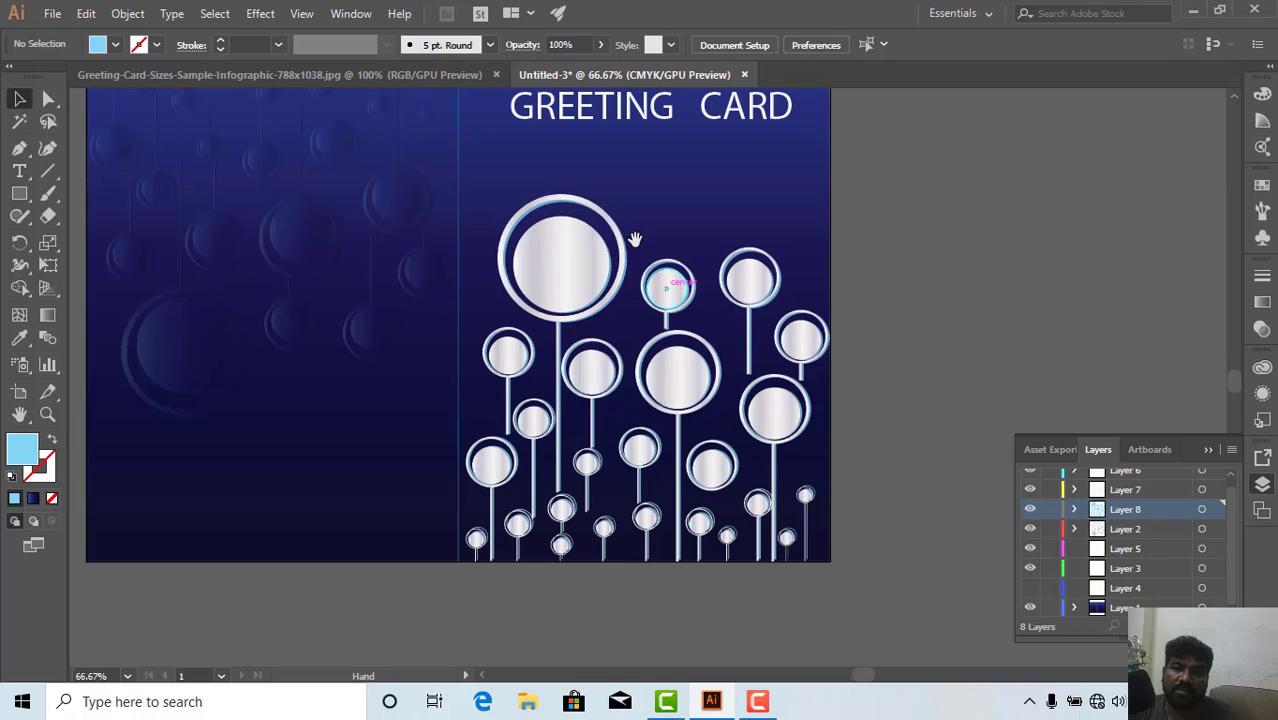
drag(634, 240, 635, 274)
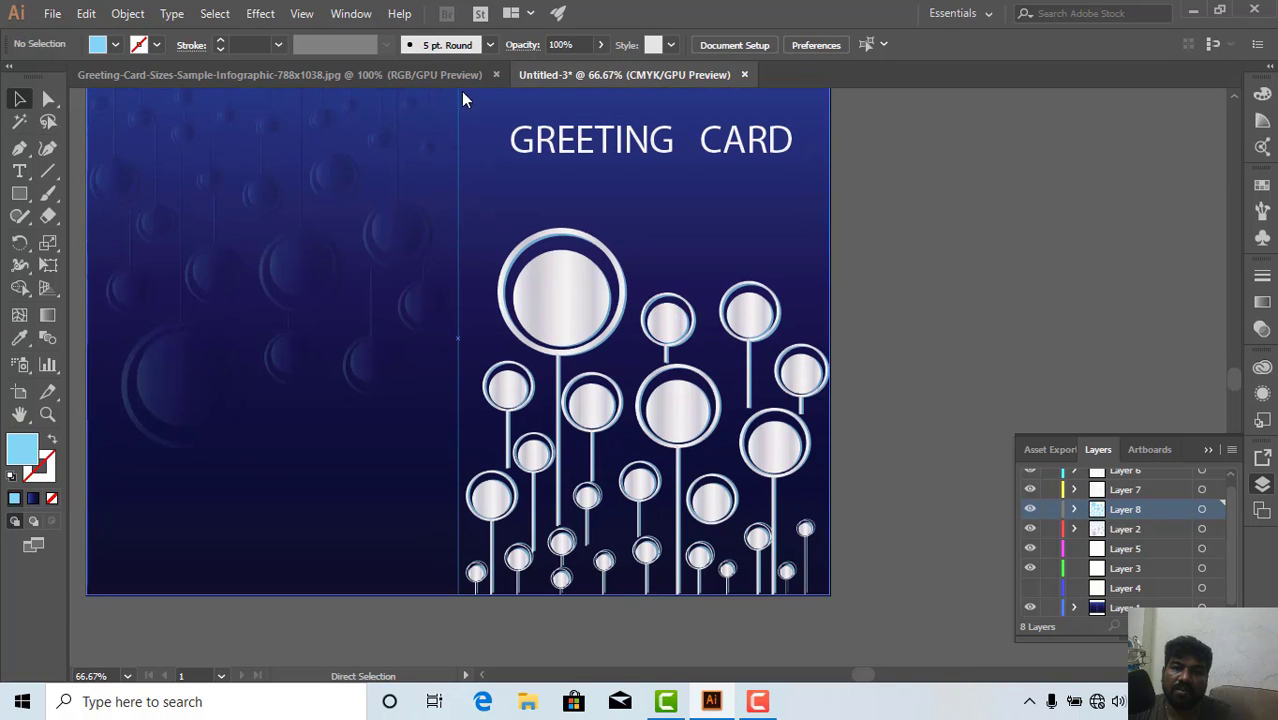
Start saving the card as an Adobe Illustrator file in the illustrator class 34 folder, replacing the default file name with "greeti".
key(ctrl+s)
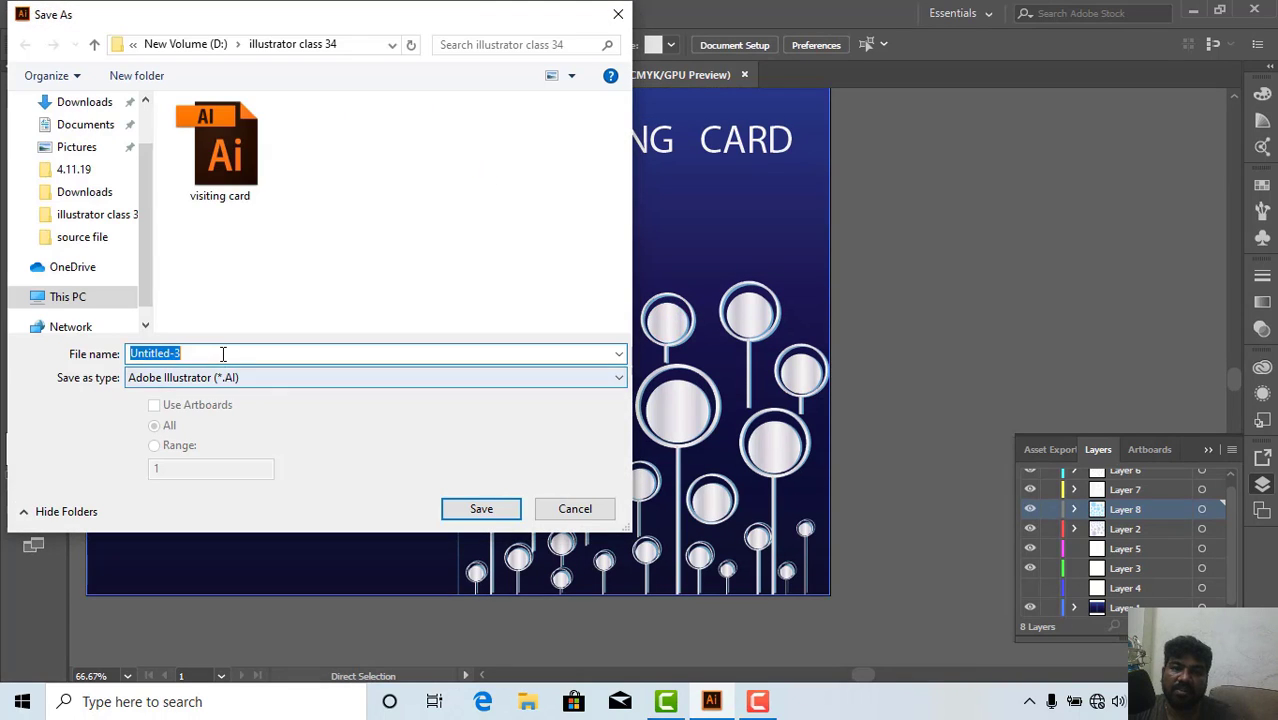
click(223, 354)
key(BackSpace)
key(BackSpace)
key(BackSpace)
key(BackSpace)
key(BackSpace)
key(BackSpace)
key(BackSpace)
key(BackSpace)
key(BackSpace)
key(BackSpace)
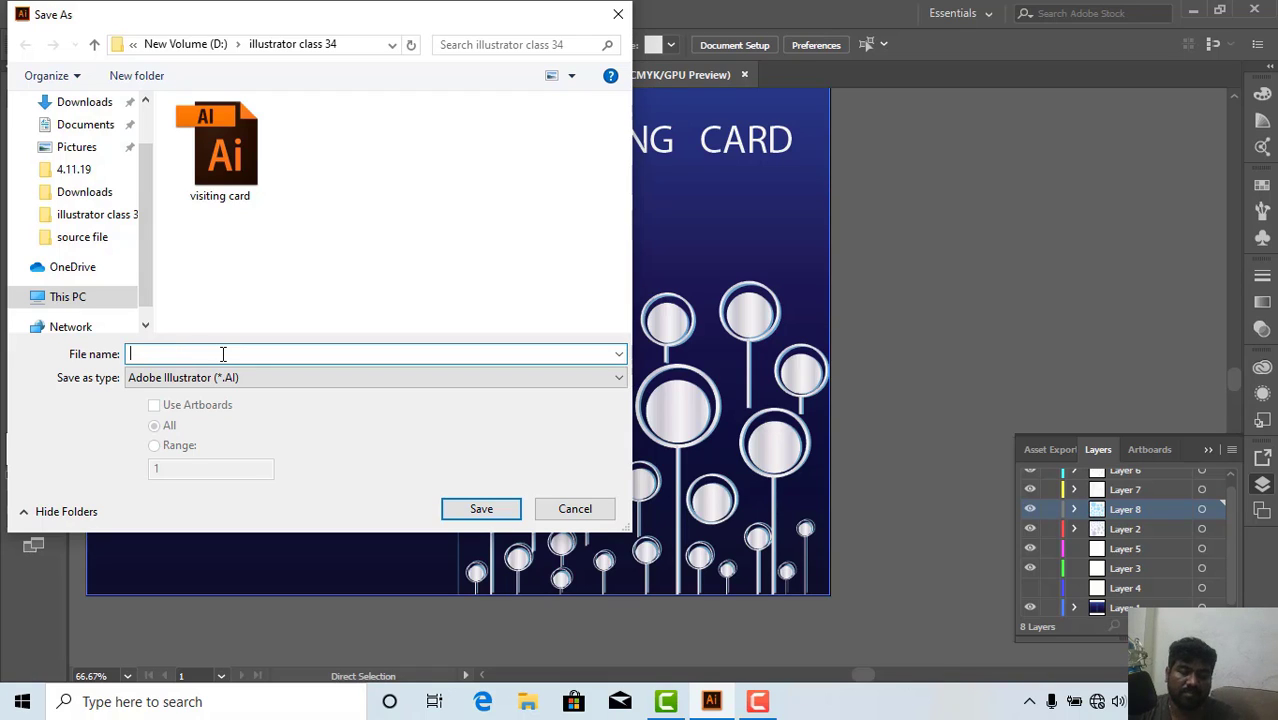
text(gree)
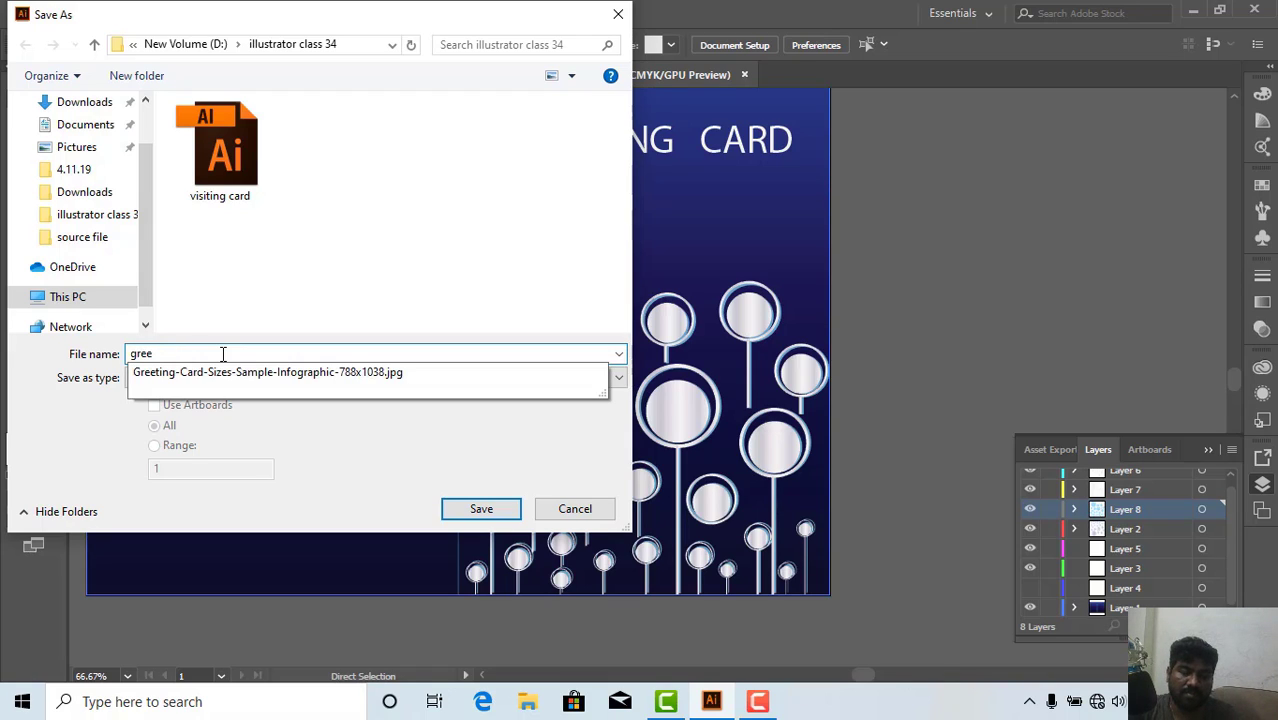
text(ti)
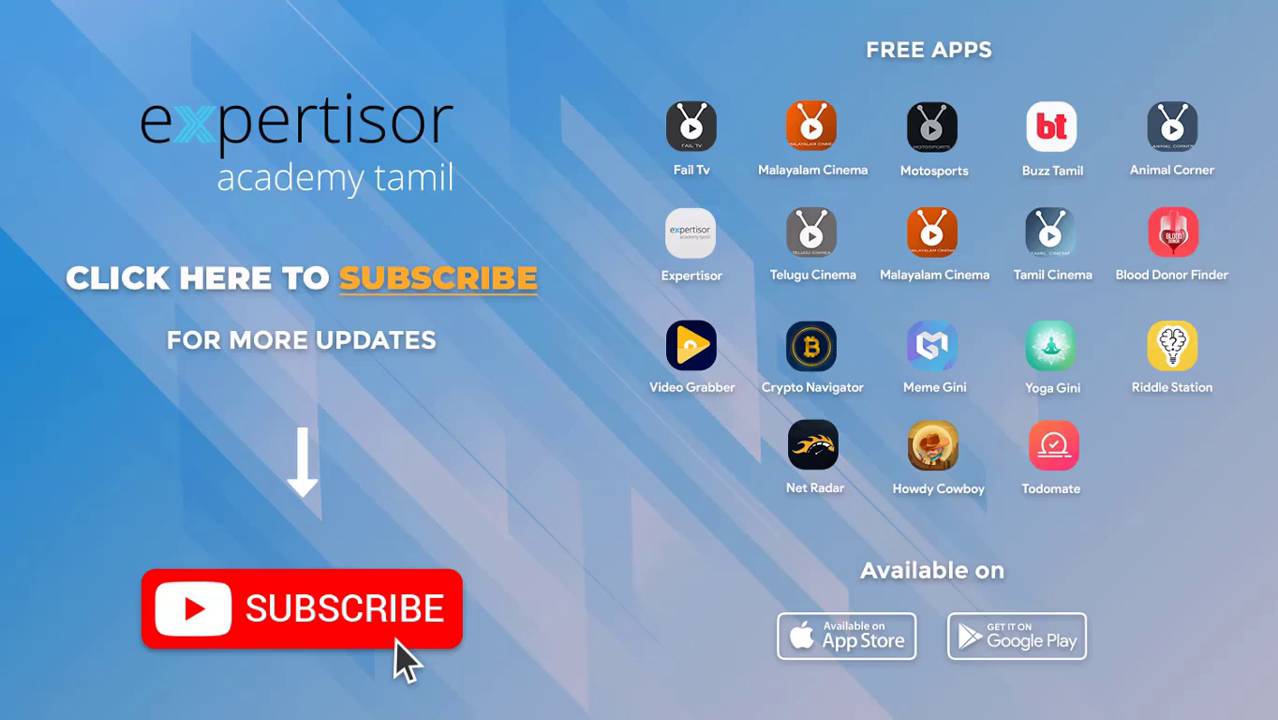